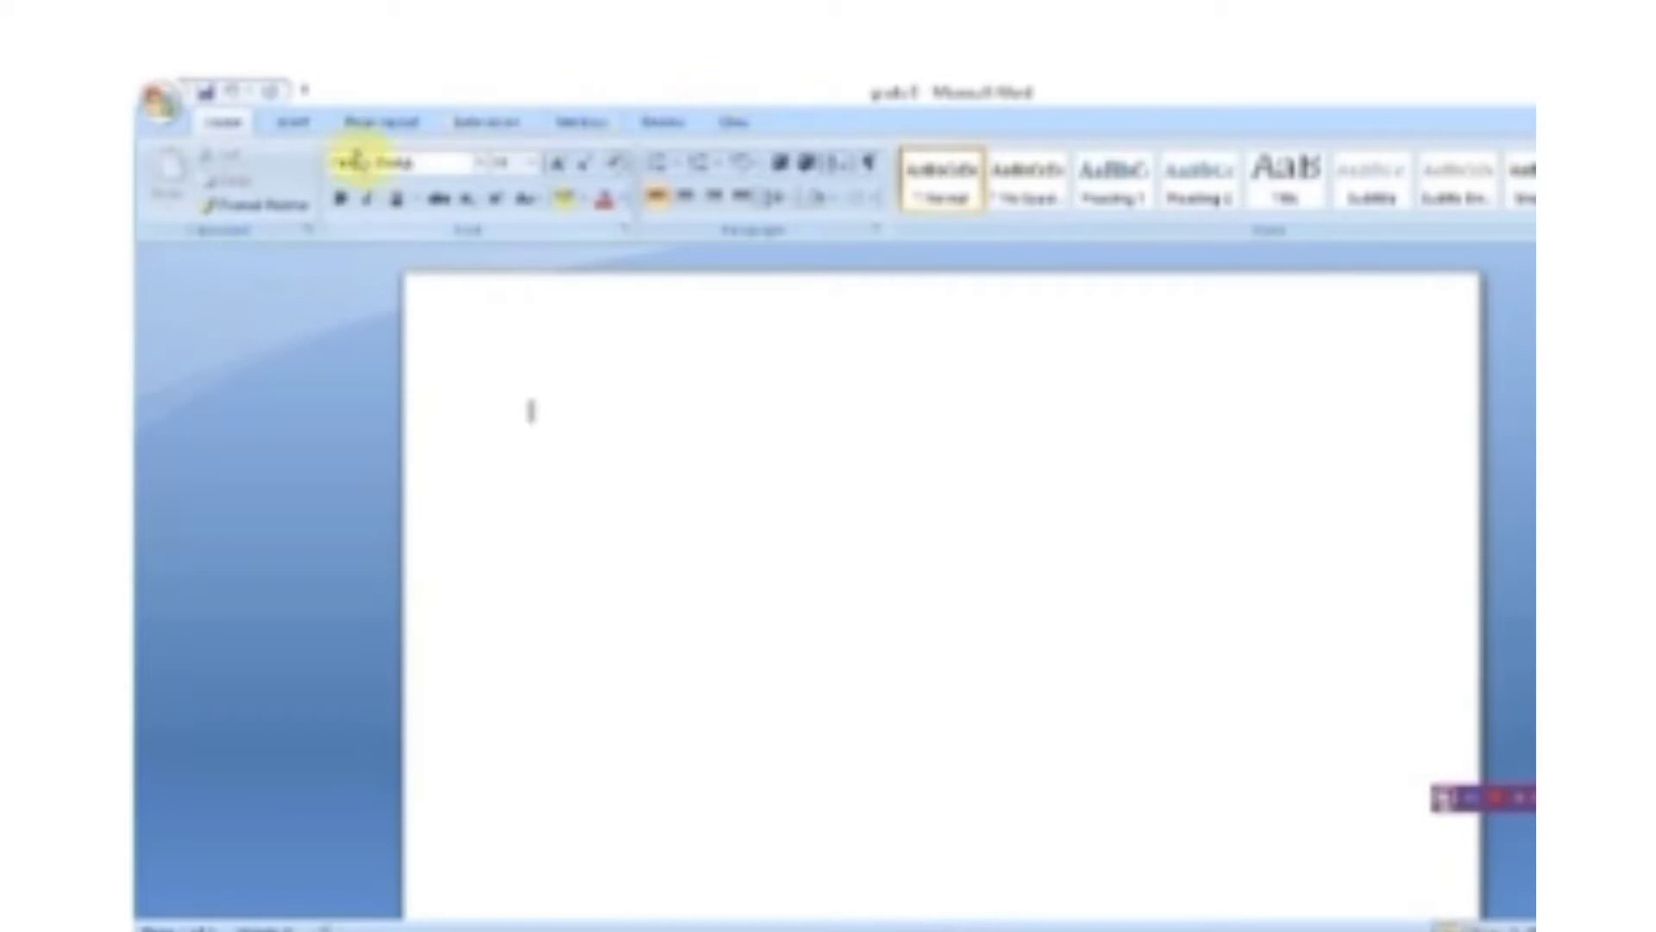
Insert a table with 3 columns and 3 rows using the size grid, and undo the insertion.
left_click(298, 130)
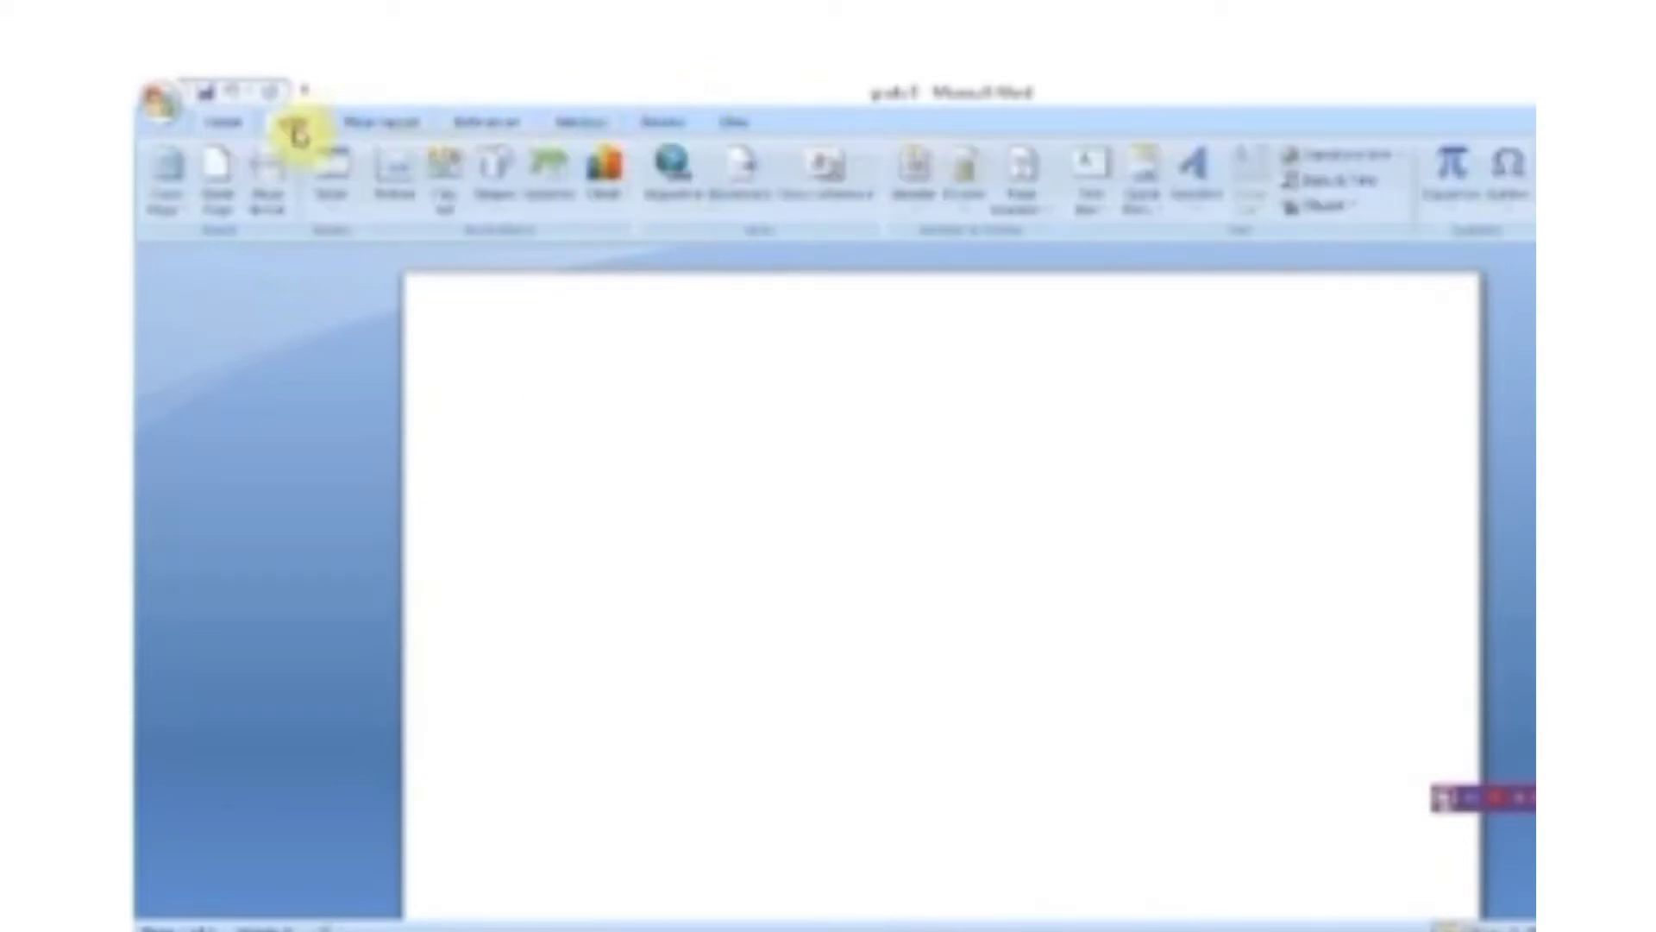
left_click(336, 207)
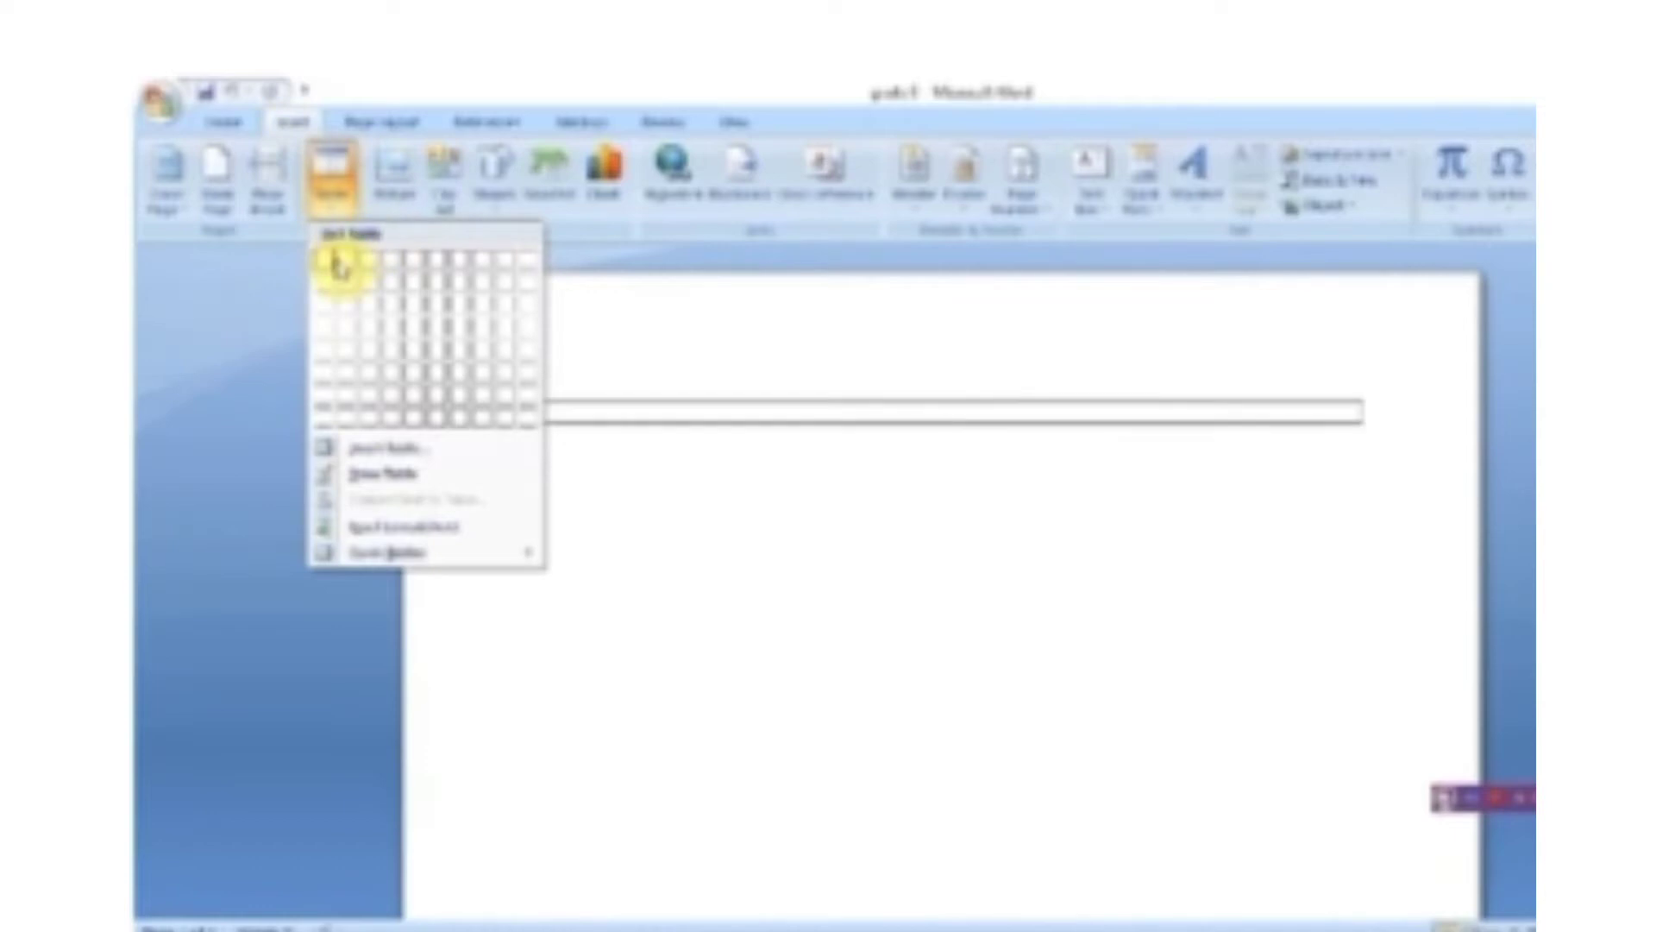
left_click(366, 308)
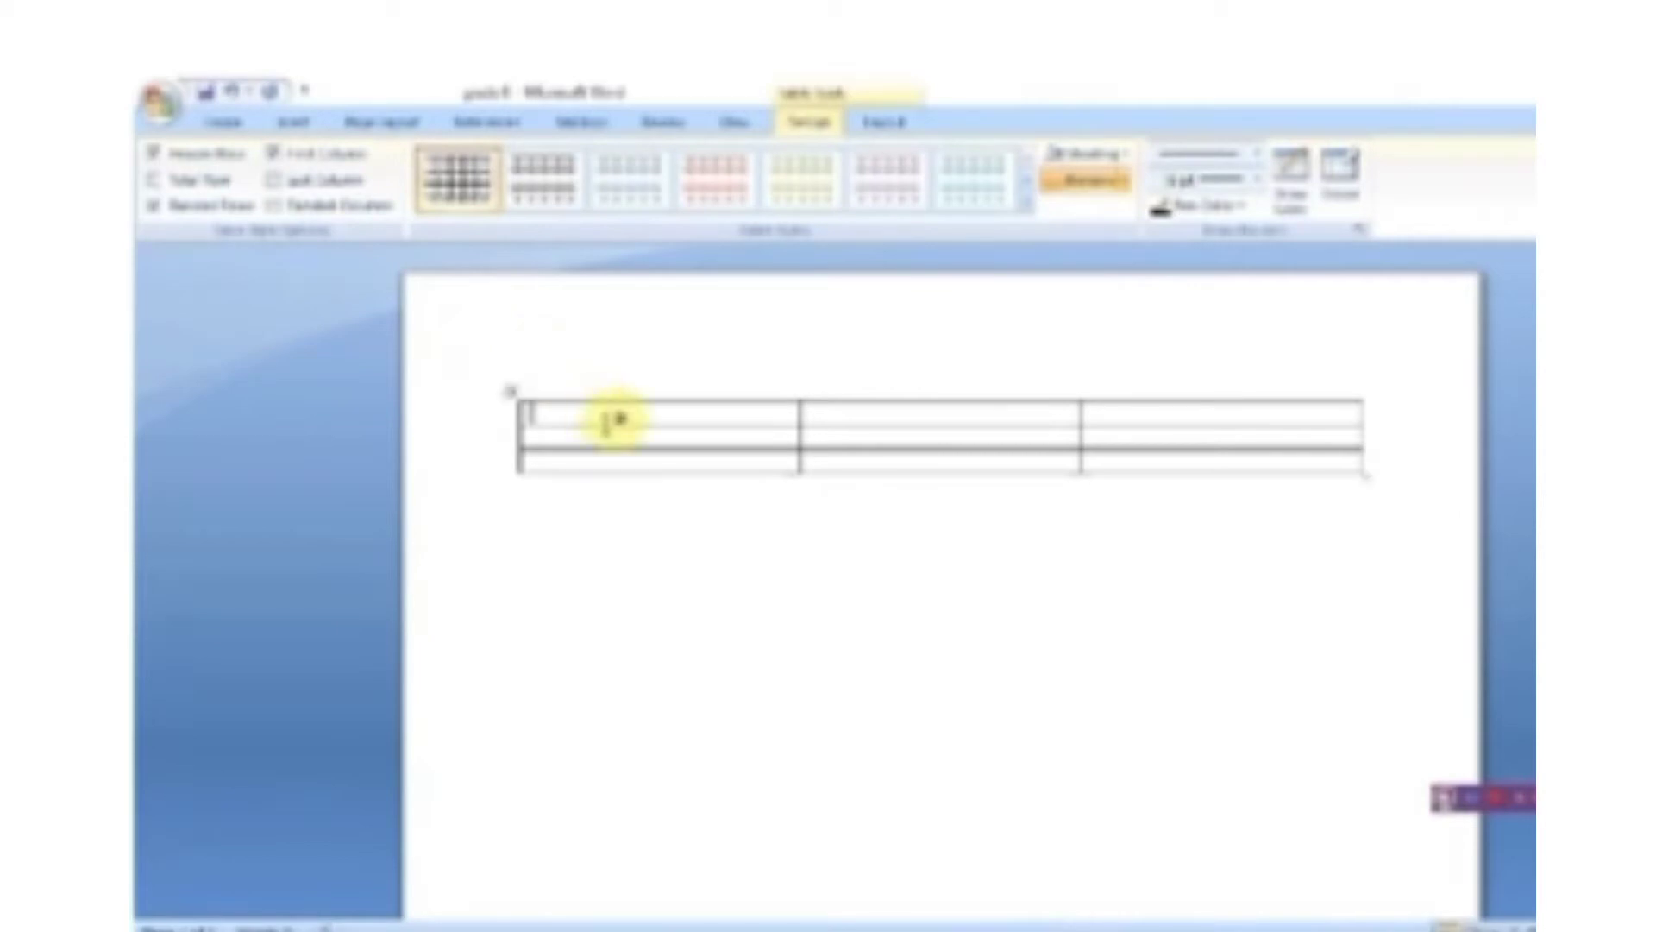
key("ctrl+z")
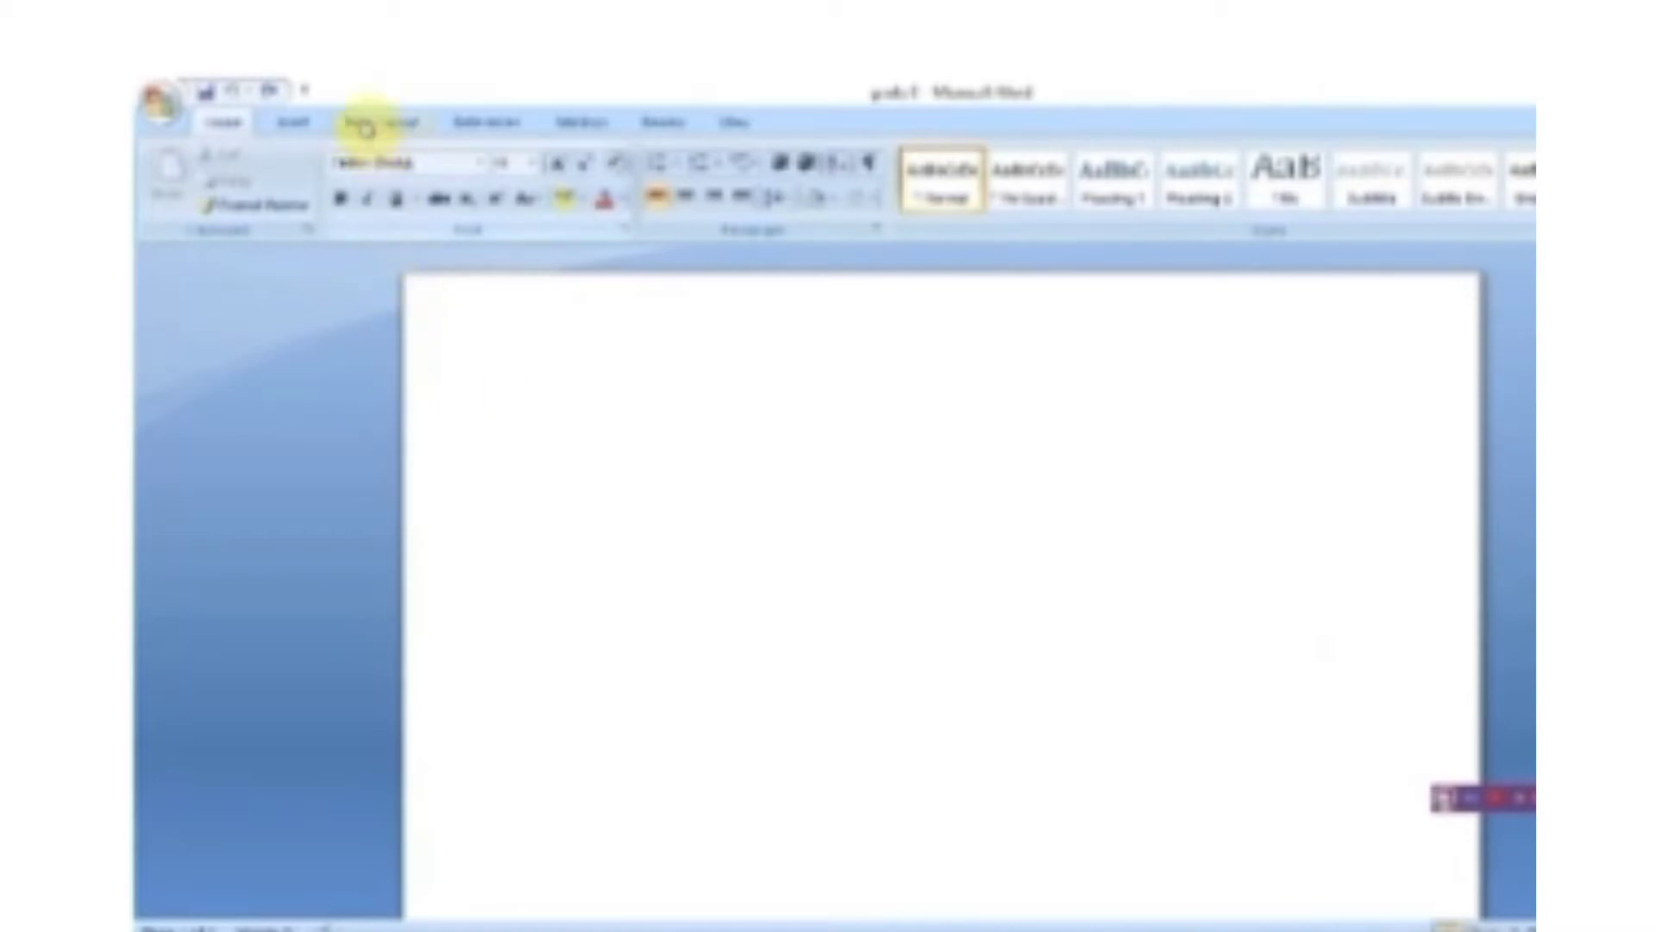
Insert a table with 3 columns and 4 rows by specifying its dimensions in the Insert Table dialog.
left_click(302, 124)
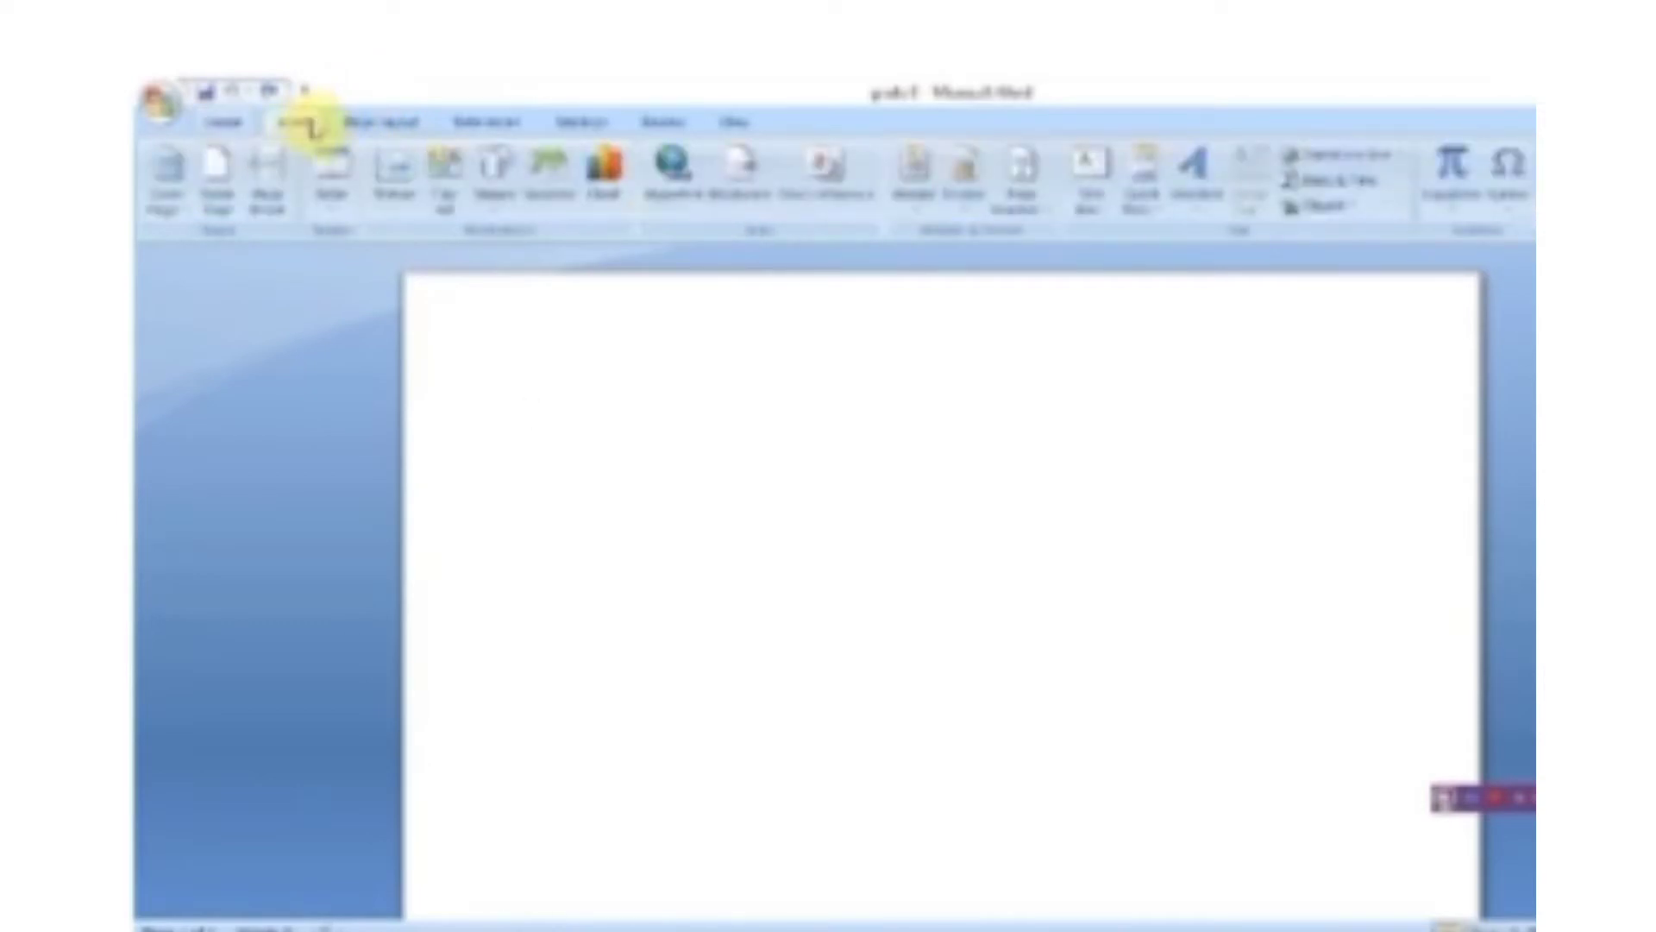
left_click(337, 205)
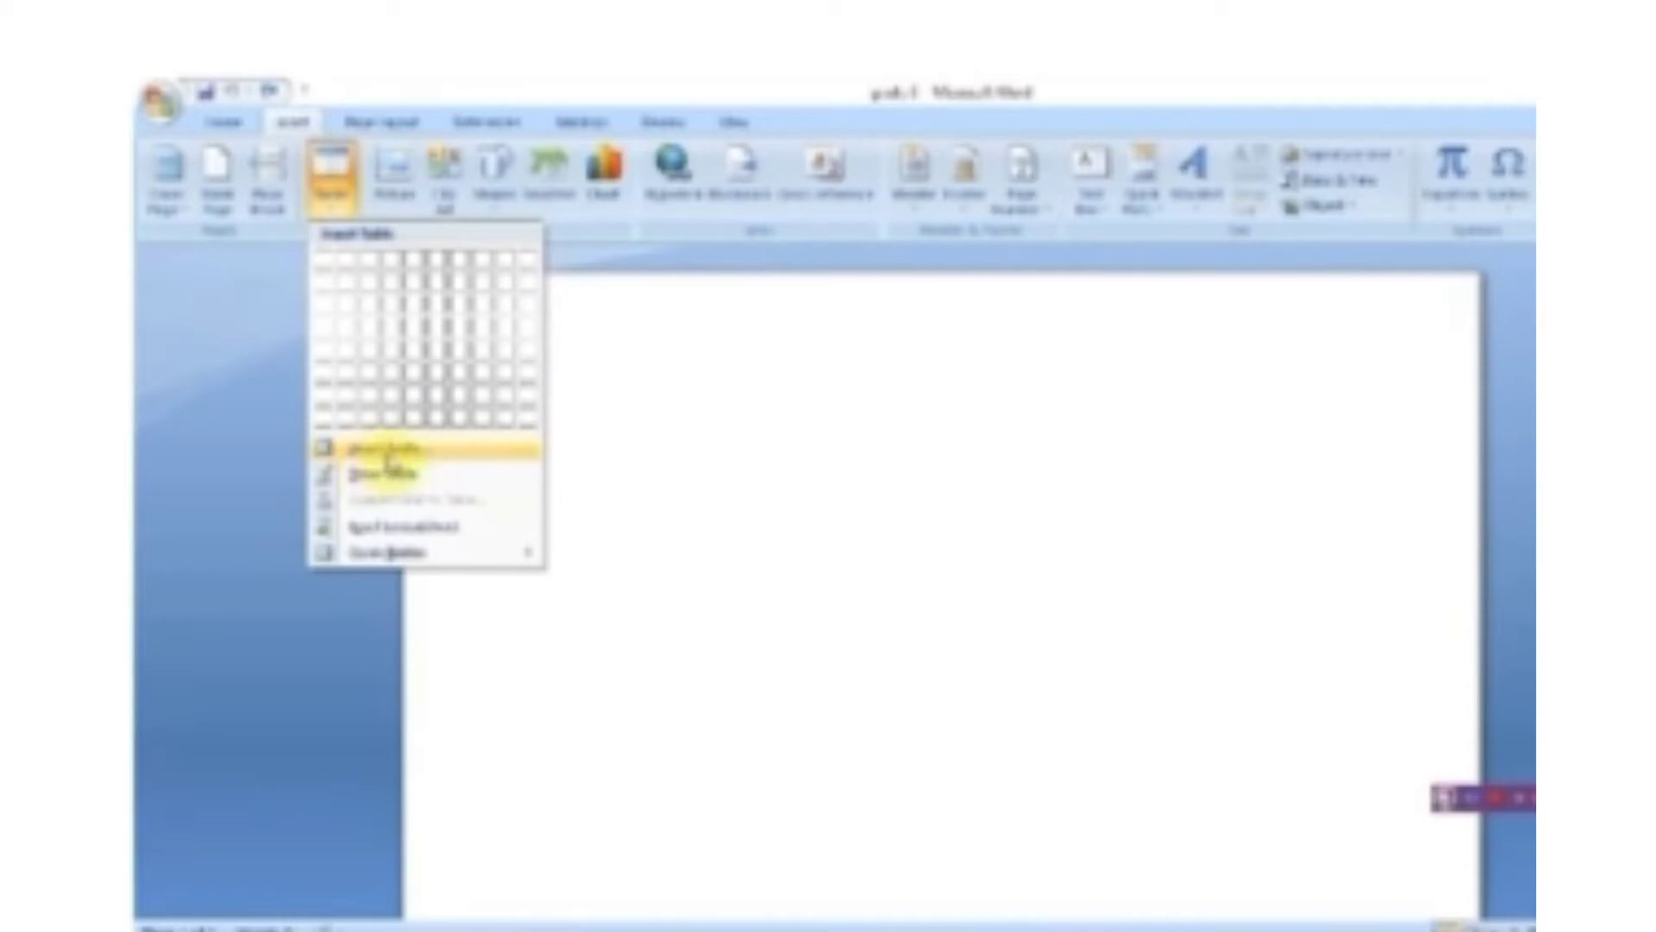
left_click(386, 453)
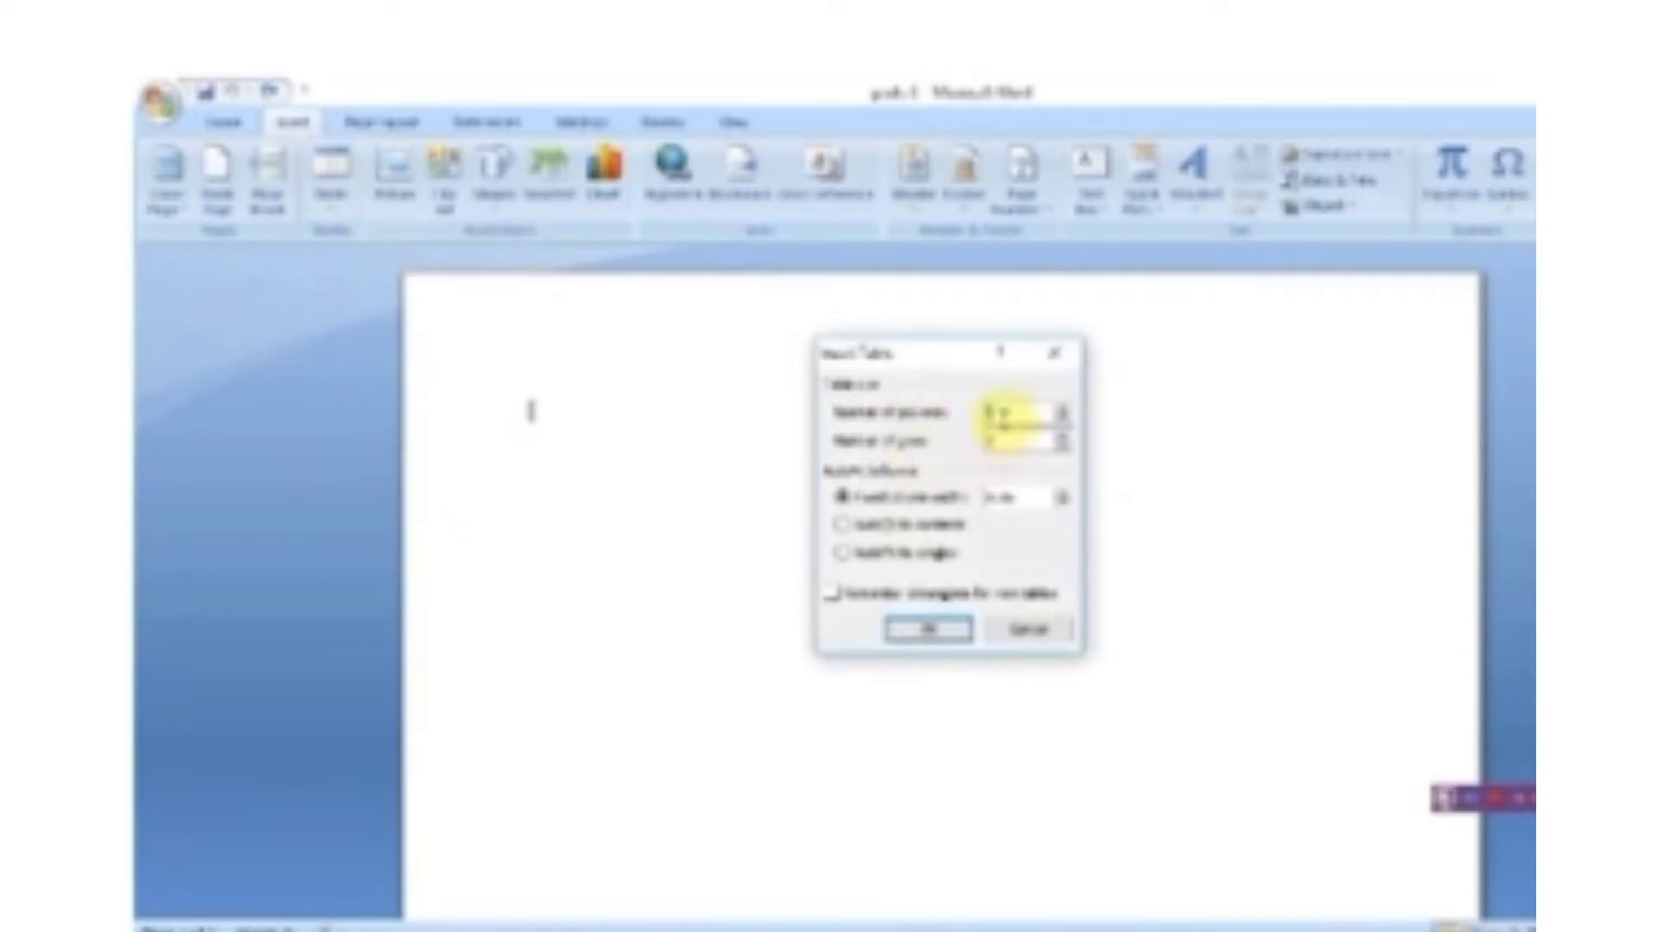
key("BackSpace")
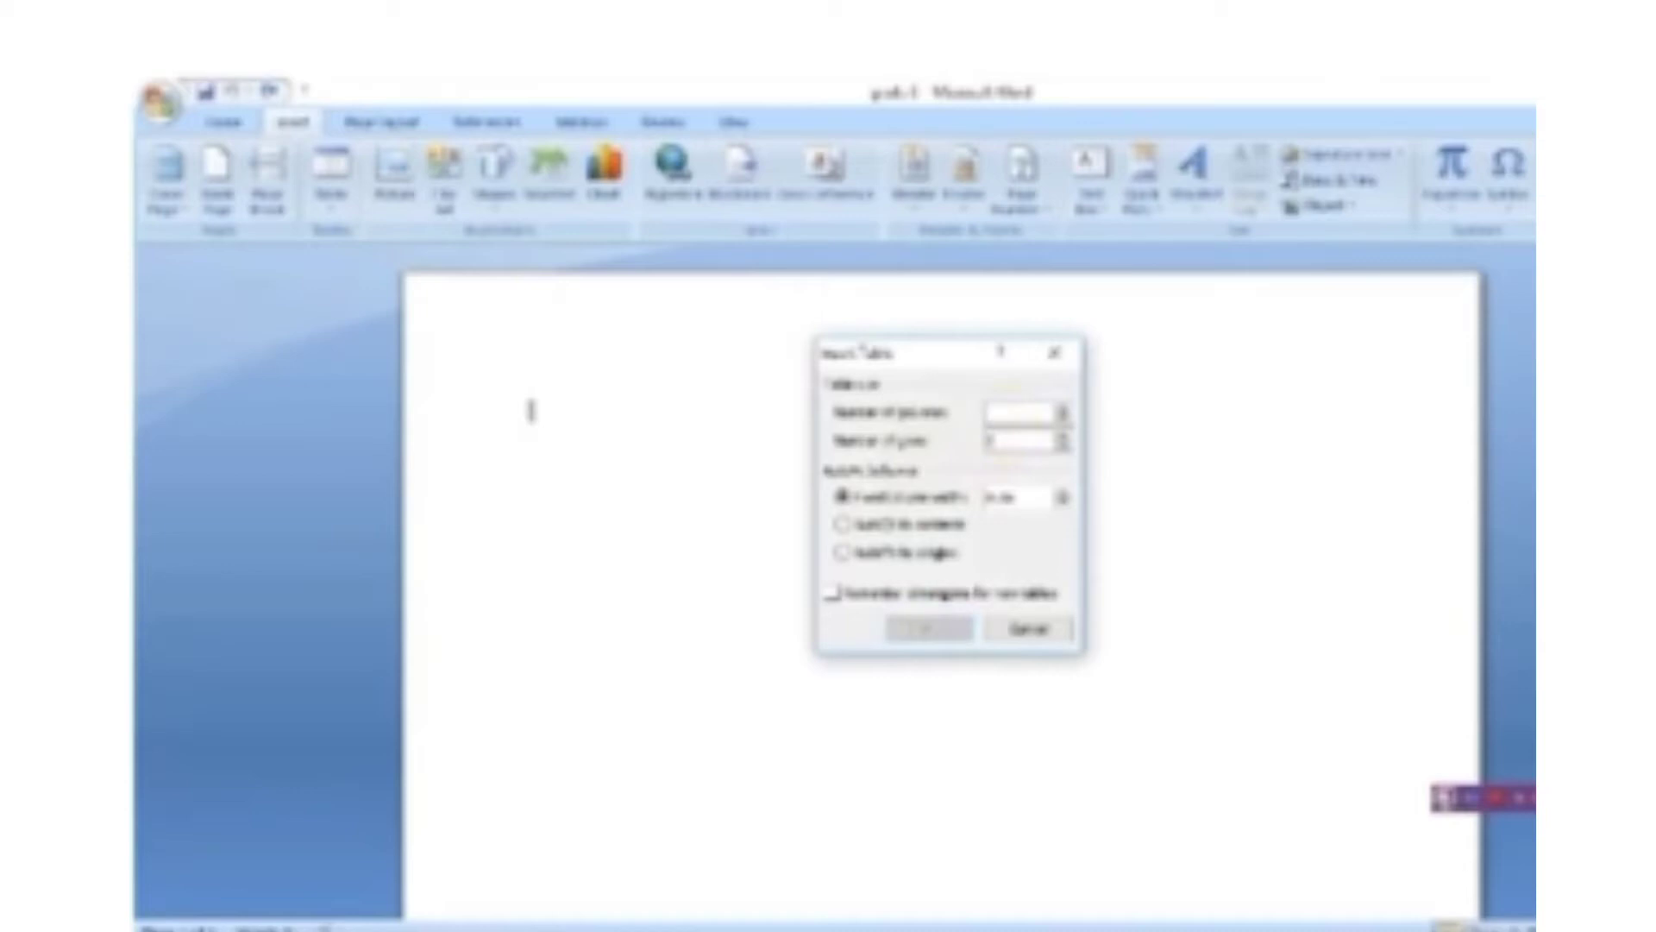
type("3")
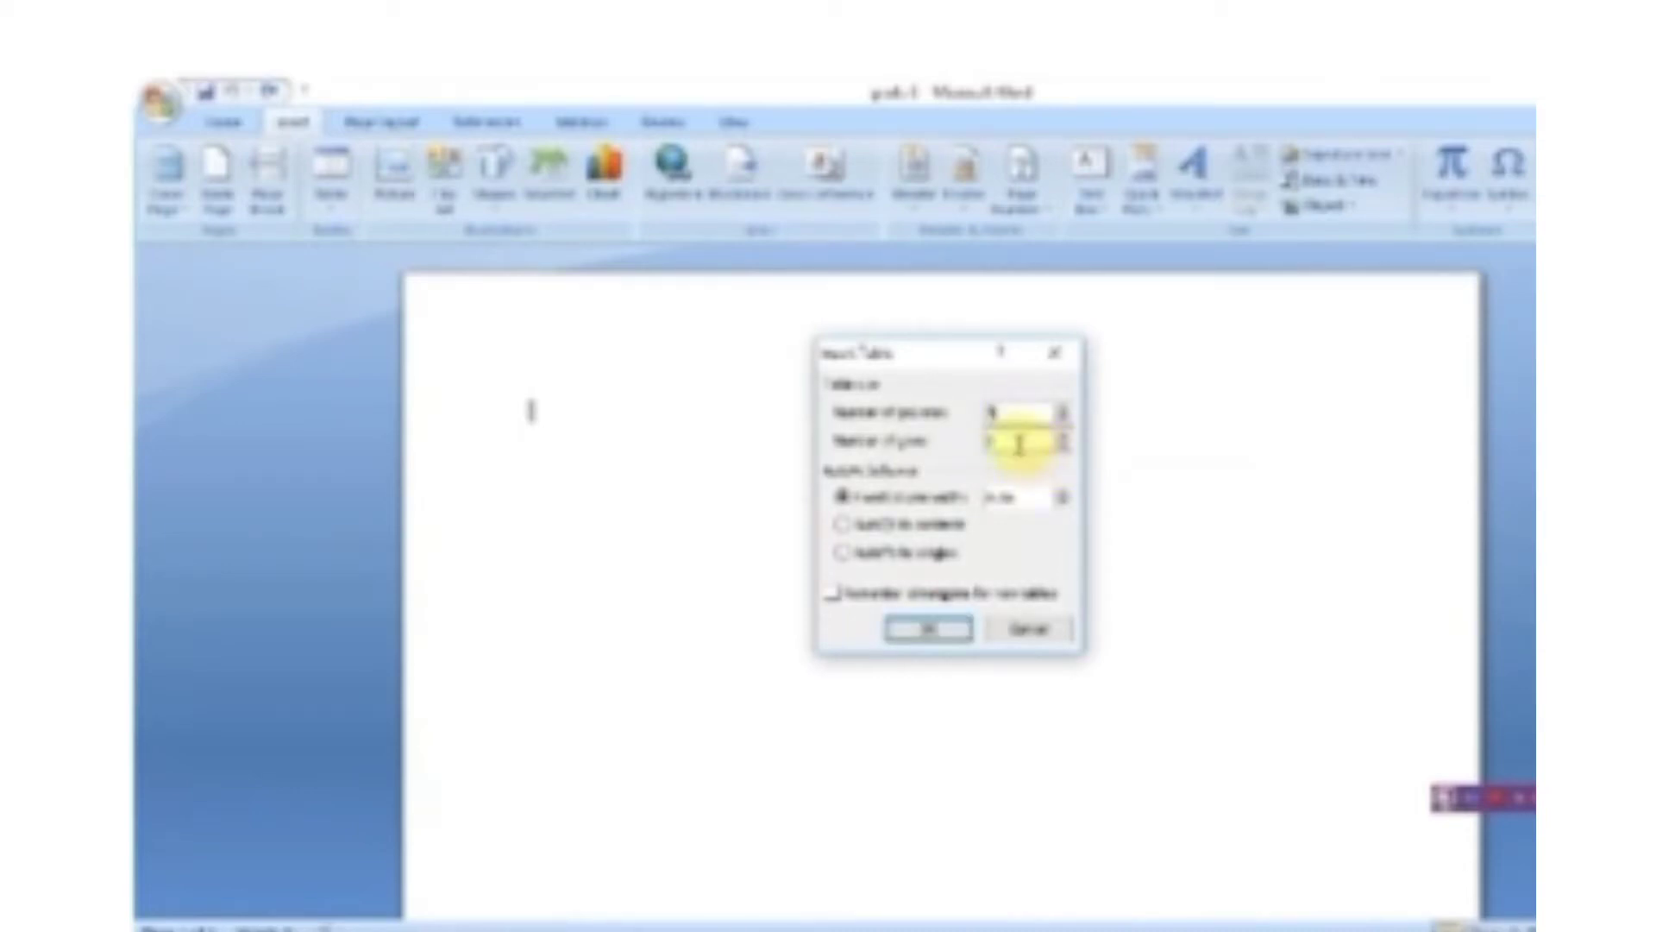
left_click(1018, 442)
key("BackSpace")
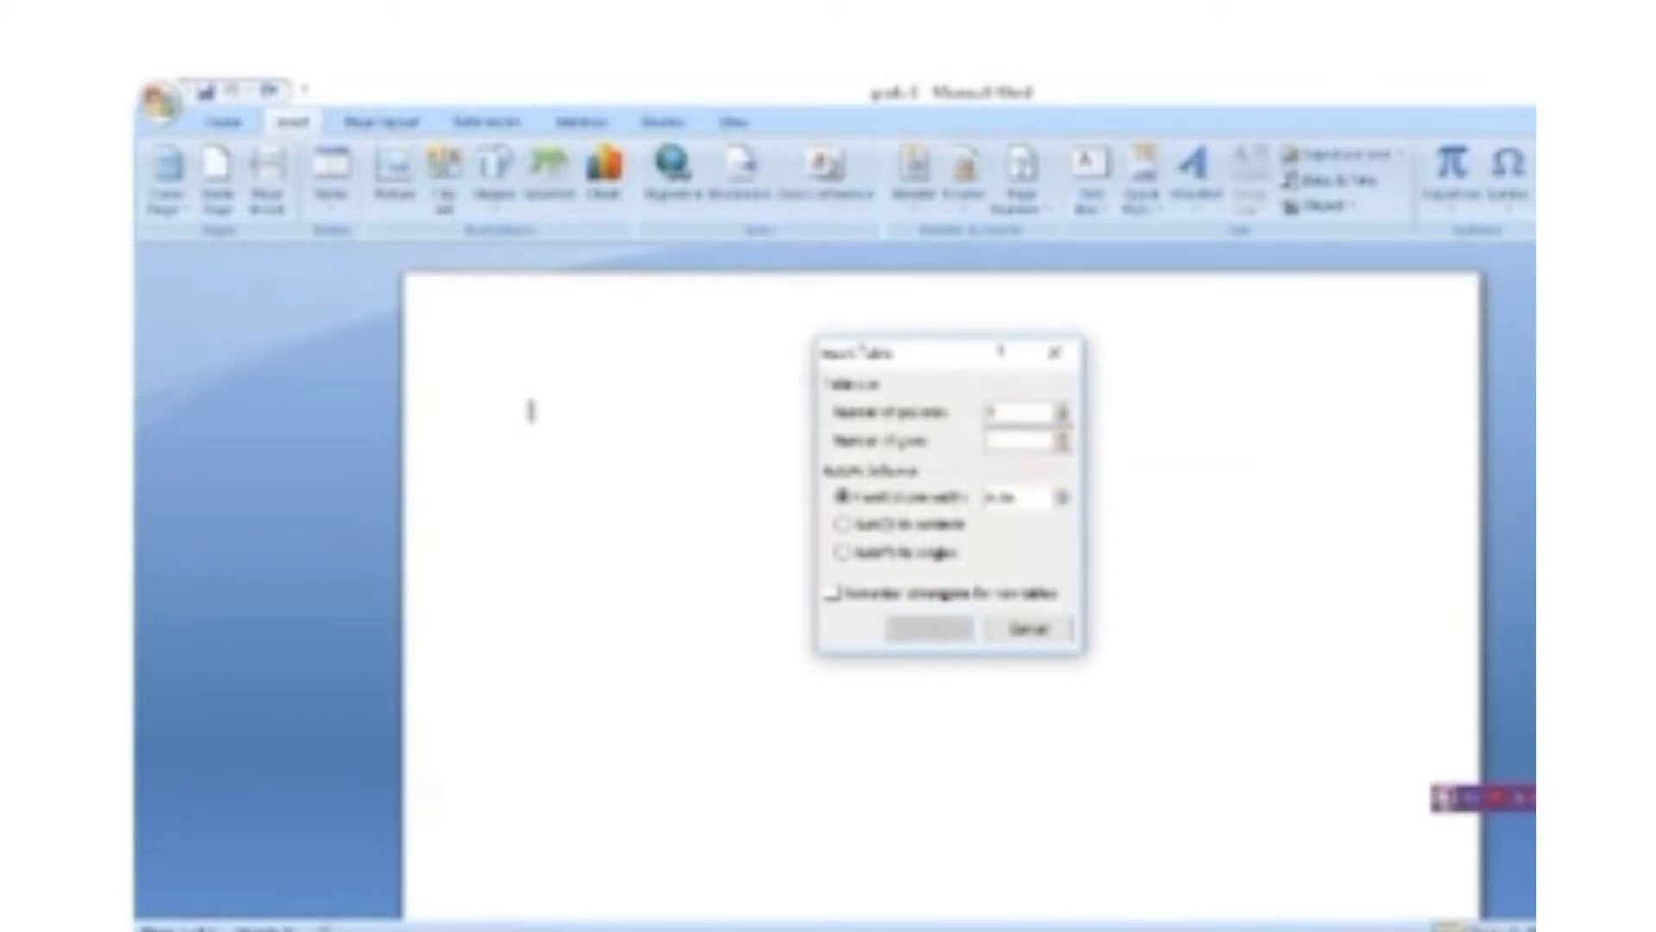
type("4")
left_click(903, 629)
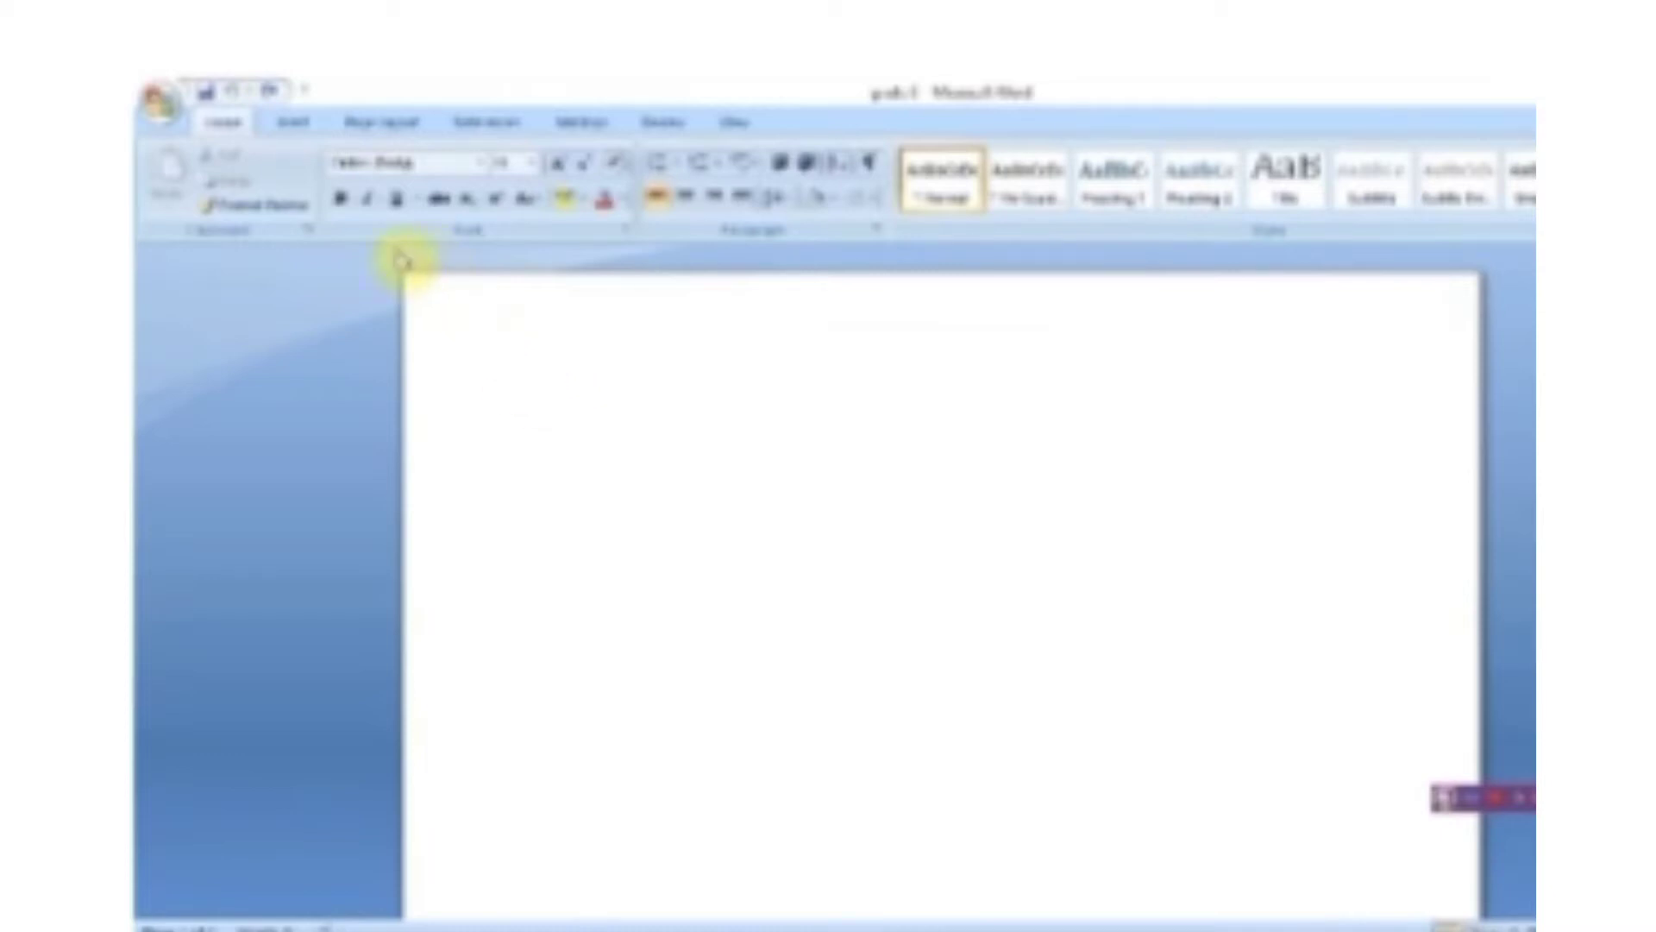
Draw the rectangular outer border of a table across most of the page width with the Draw Table tool.
left_click(296, 130)
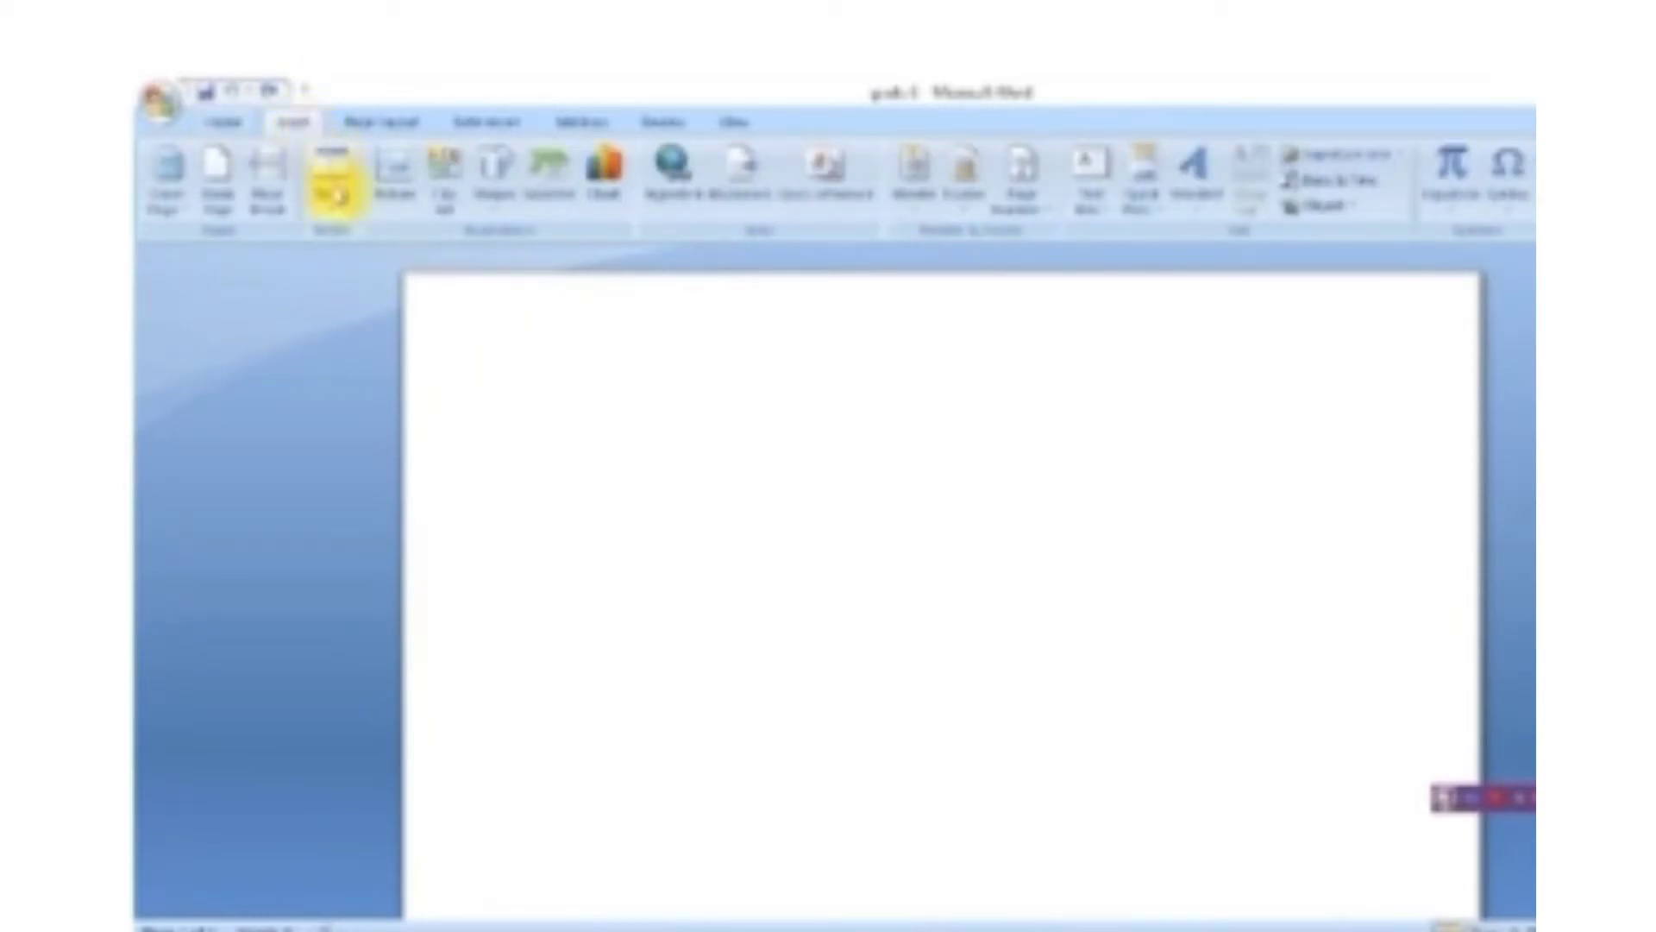
left_click(335, 205)
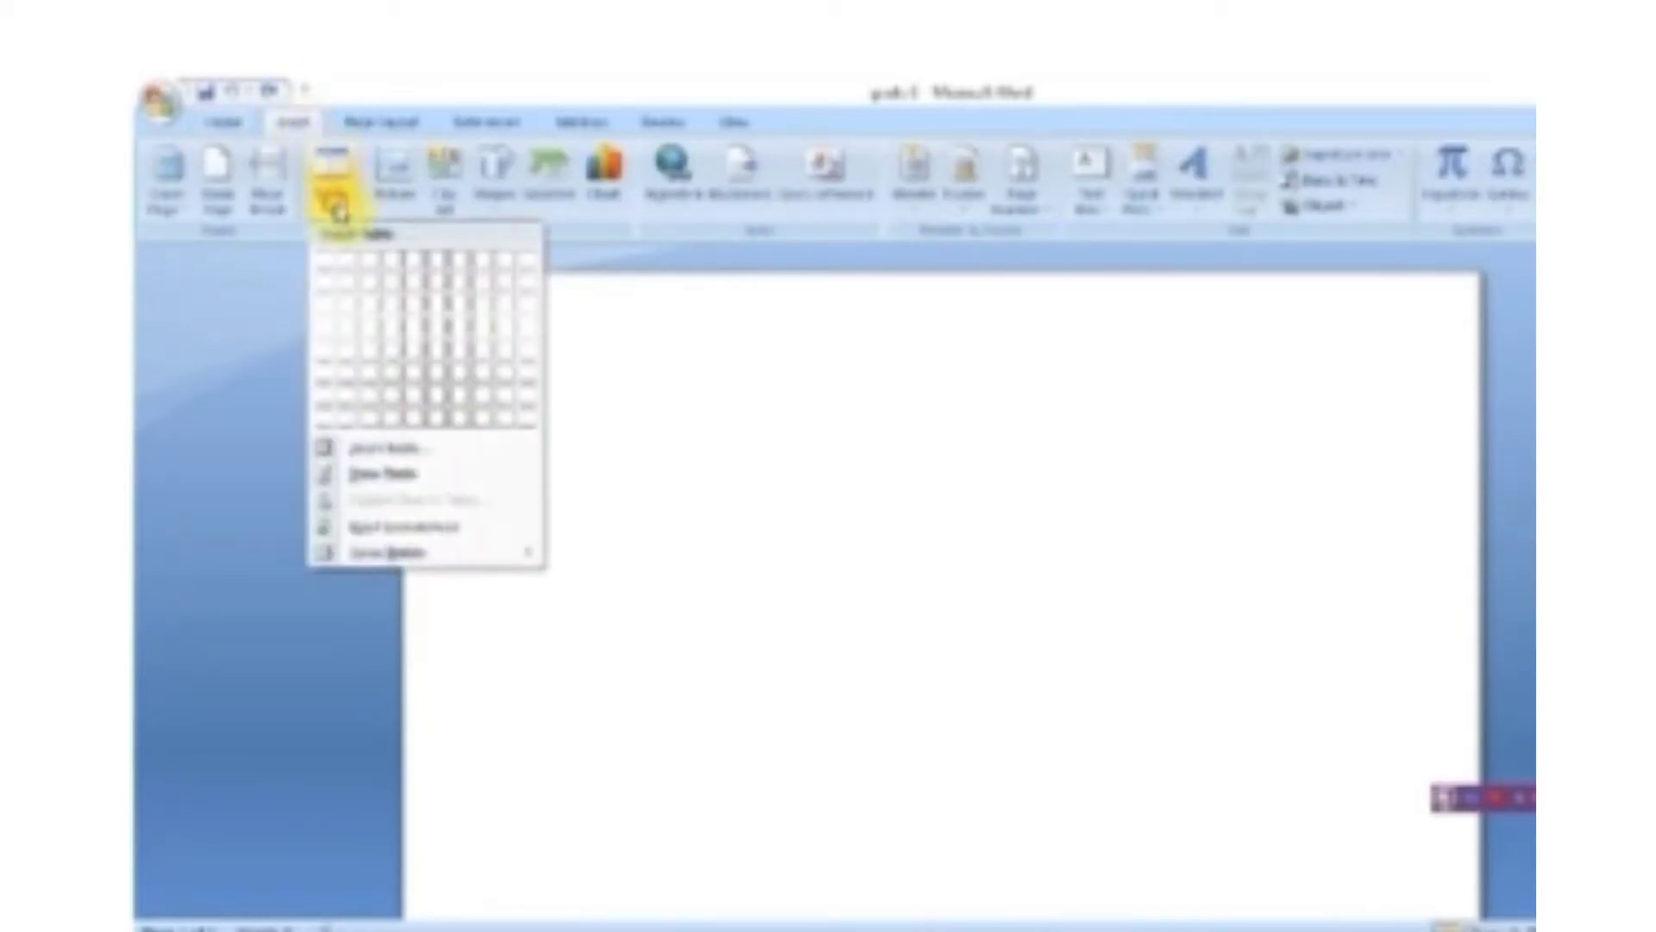
left_click(388, 479)
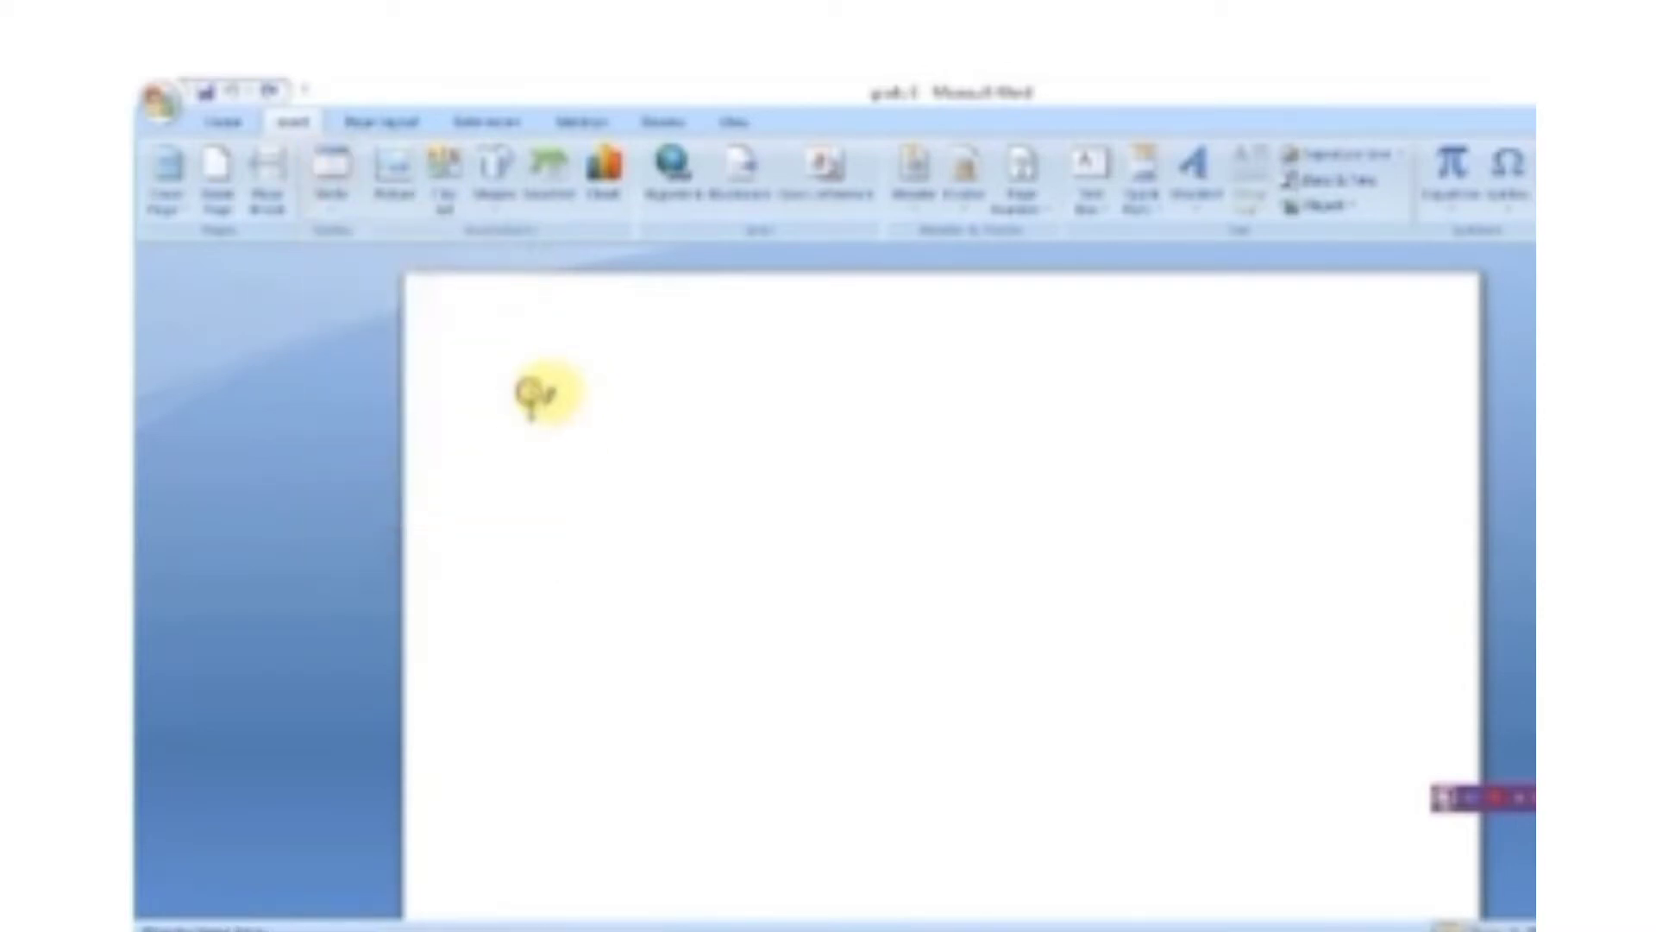
mouse_move(529, 393)
left_mouse_down()
mouse_move(680, 438)
mouse_move(988, 593)
mouse_move(1208, 752)
mouse_move(1524, 739)
mouse_move(1438, 727)
left_mouse_up()
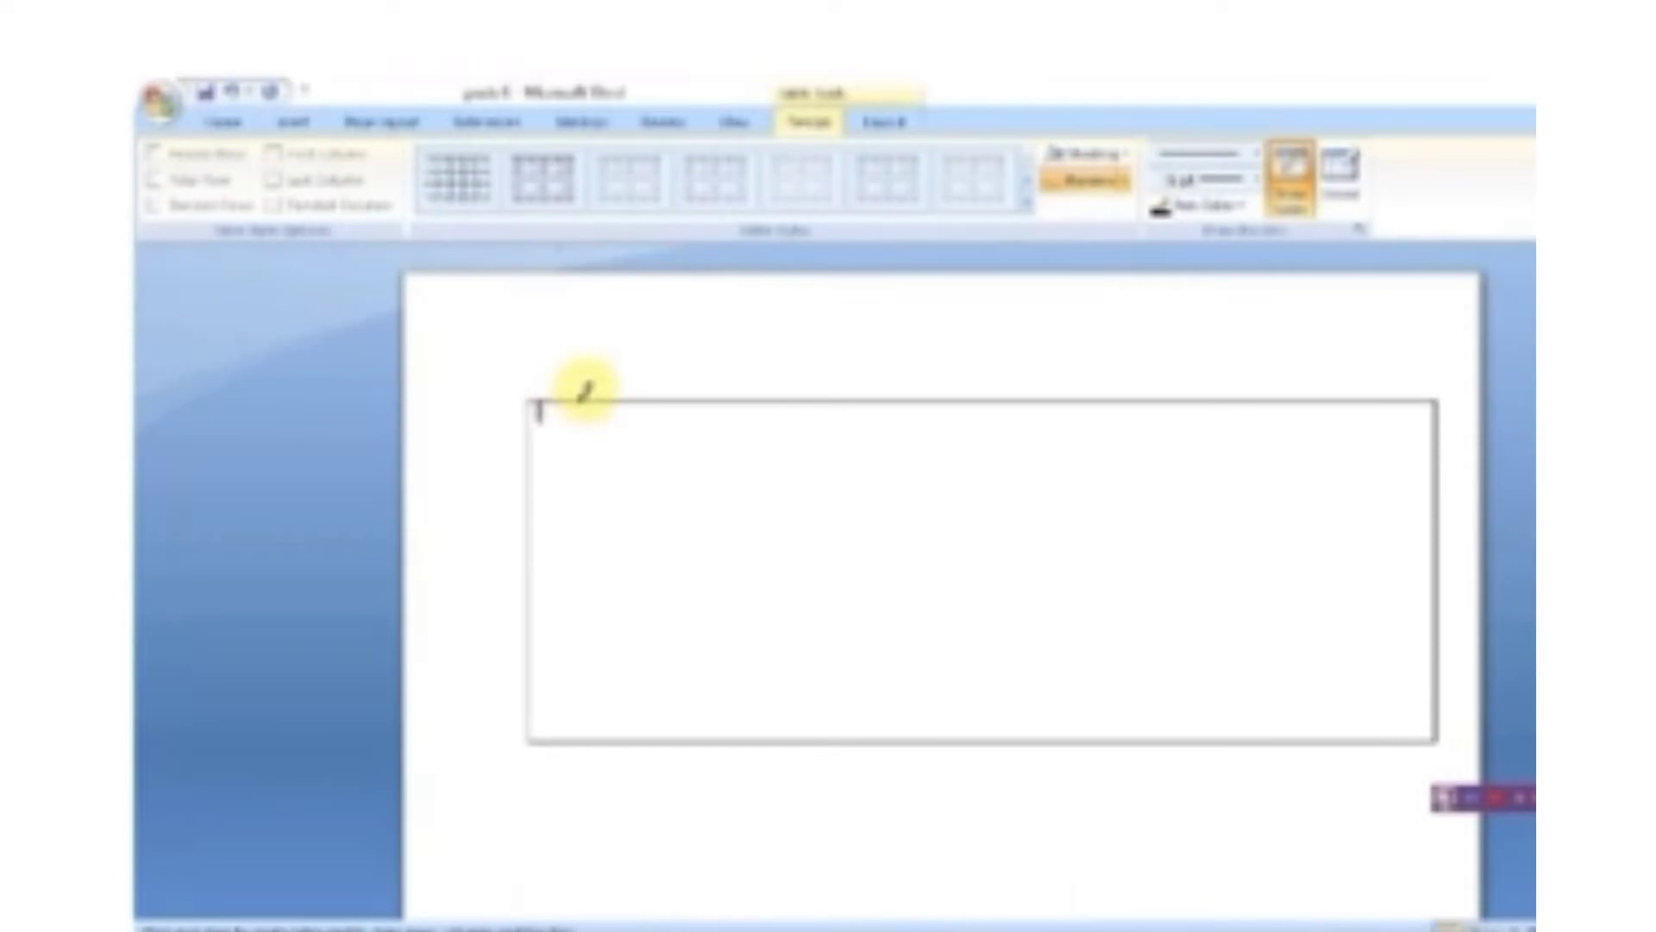
Divide the drawn table with vertical column lines near its left side and horizontal row lines across its upper part.
left_click_drag(581, 398, 580, 659)
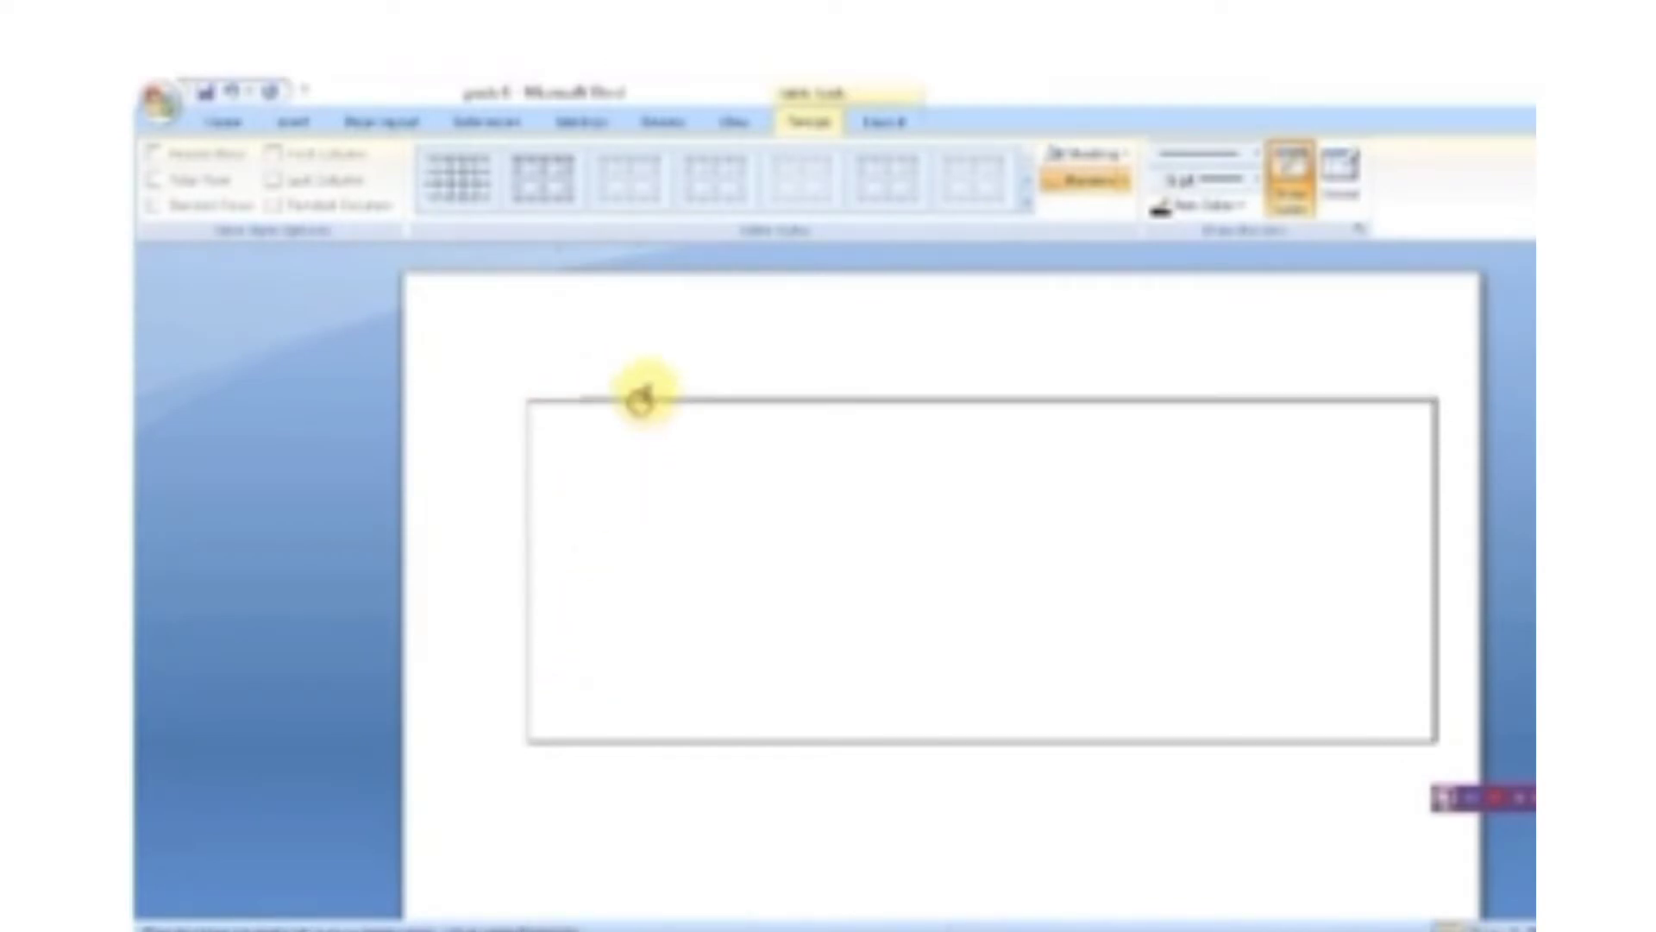
left_click_drag(640, 398, 639, 830)
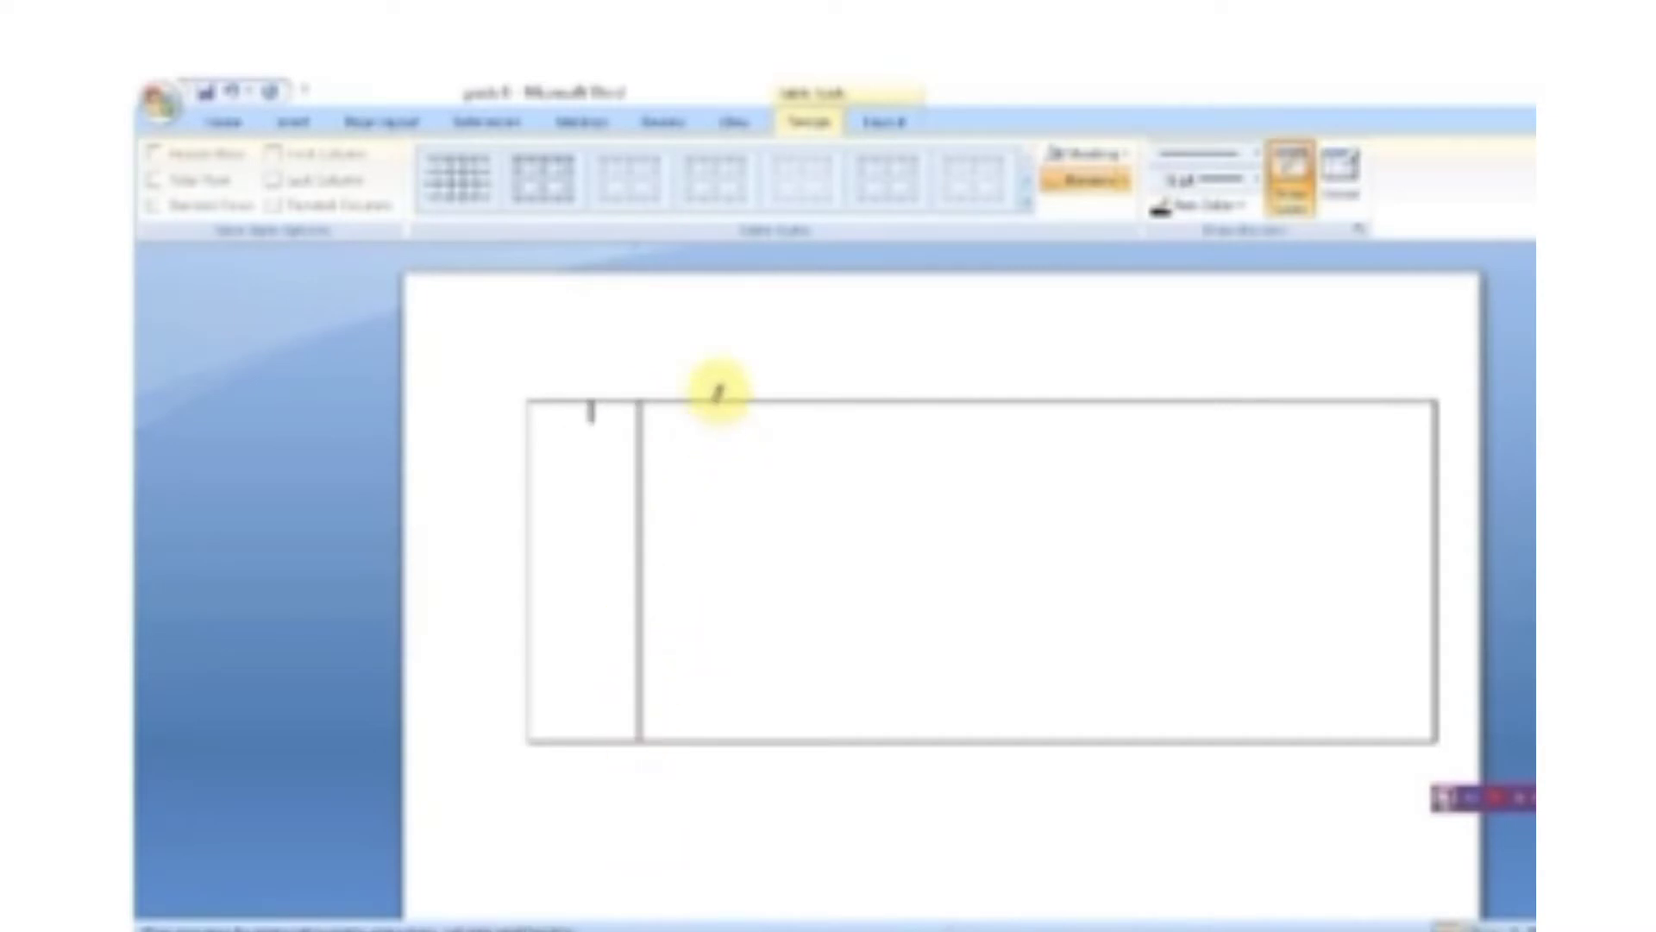
left_click_drag(713, 400, 702, 754)
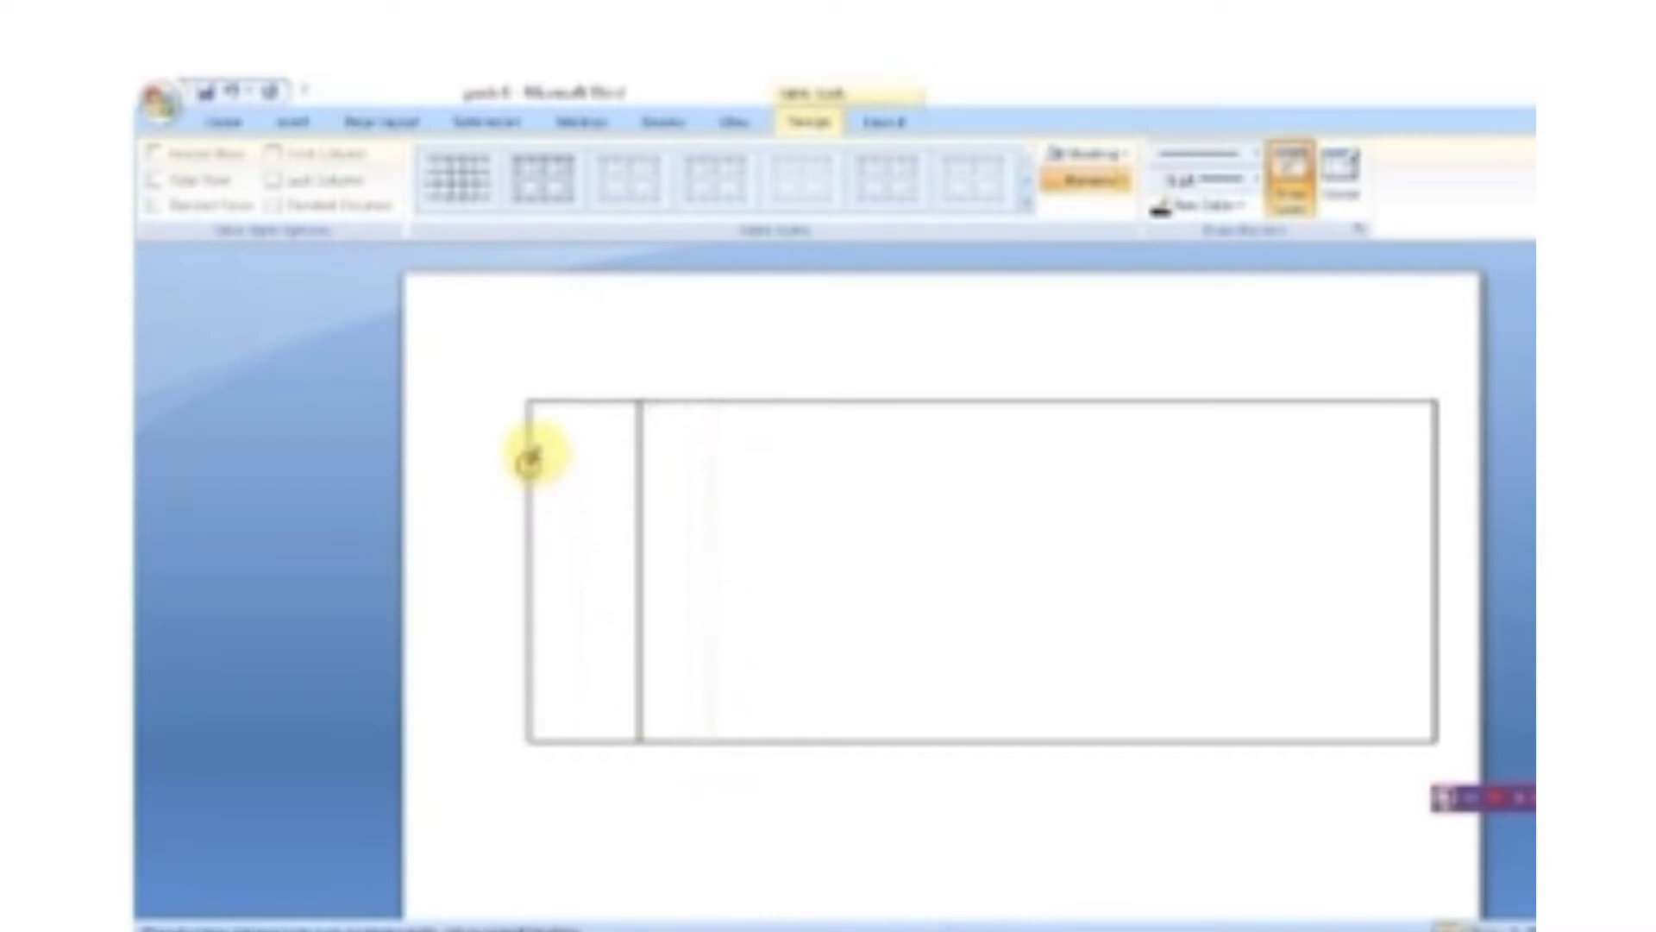
mouse_move(536, 462)
left_mouse_down()
mouse_move(998, 422)
mouse_move(1109, 453)
mouse_move(1092, 452)
left_mouse_up()
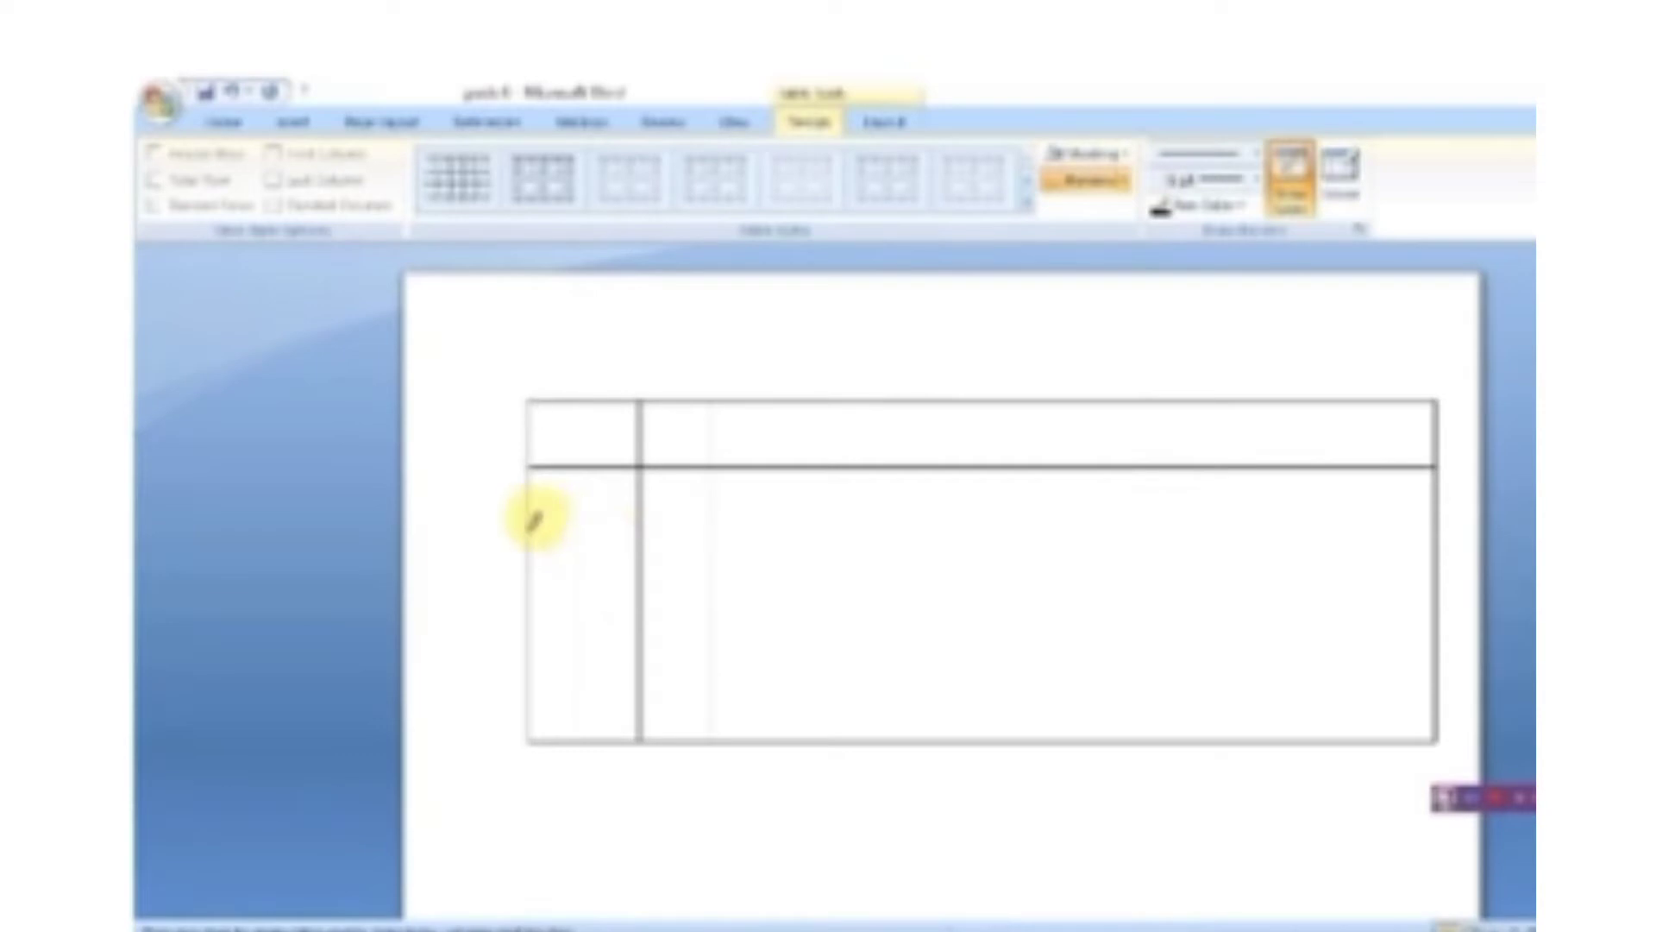
mouse_move(536, 521)
left_mouse_down()
mouse_move(1027, 466)
mouse_move(1218, 513)
mouse_move(1317, 511)
left_mouse_up()
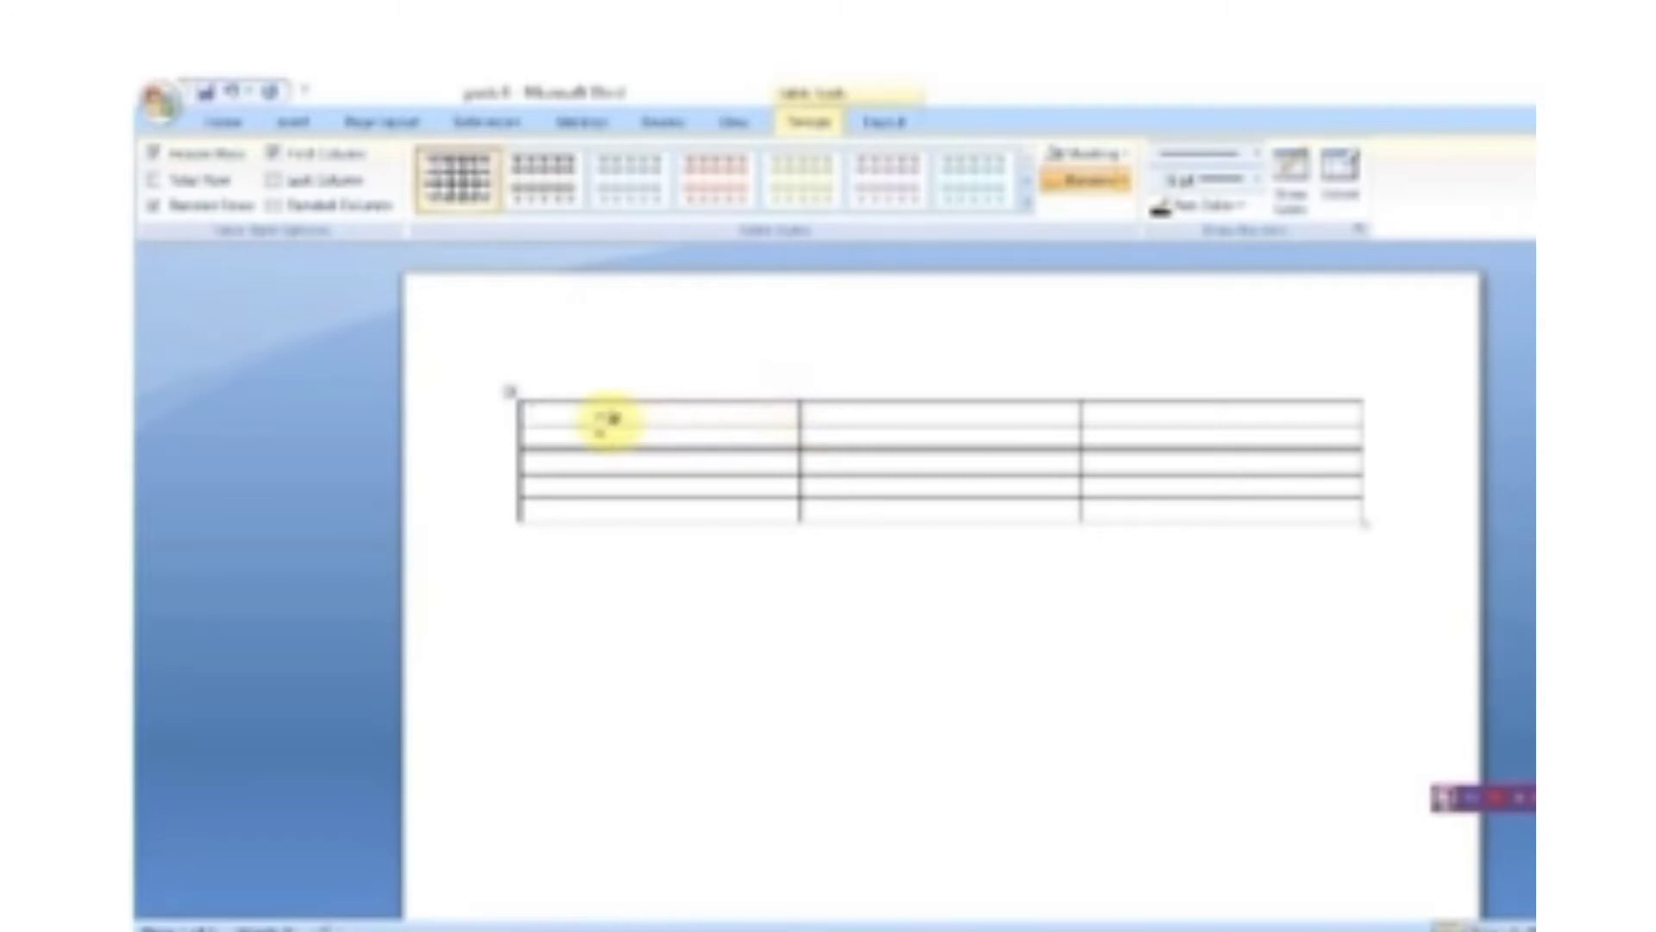
Try out selecting cells in the first column and the entire middle column of the table, and clear the selection.
left_click(524, 412)
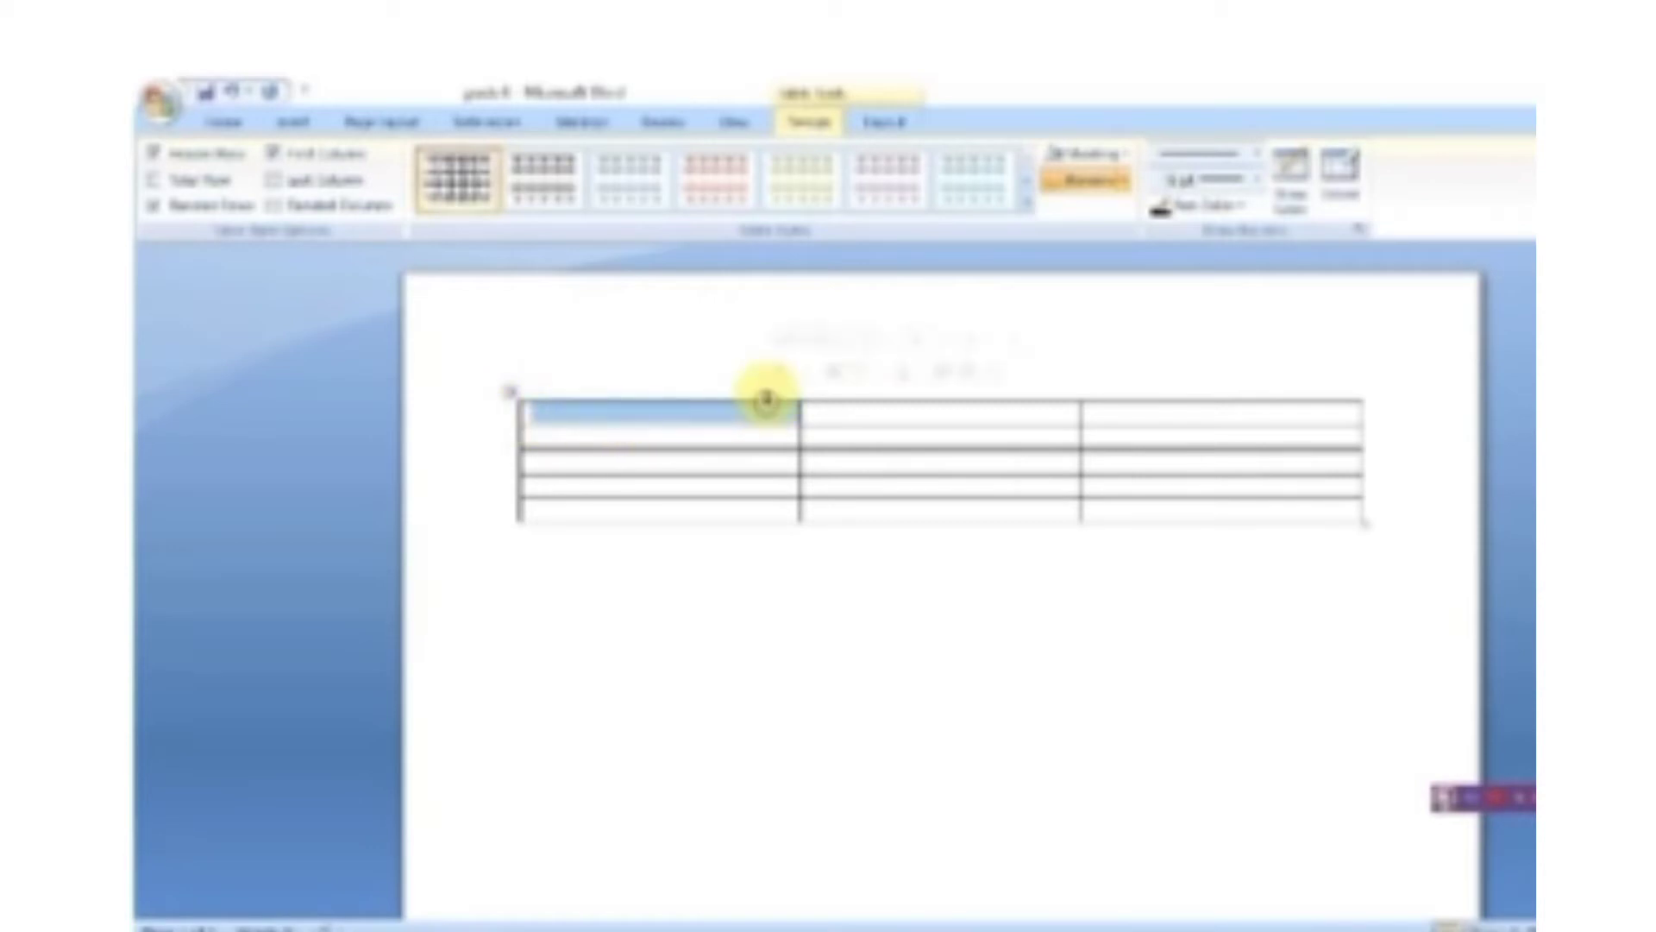
left_click(675, 438)
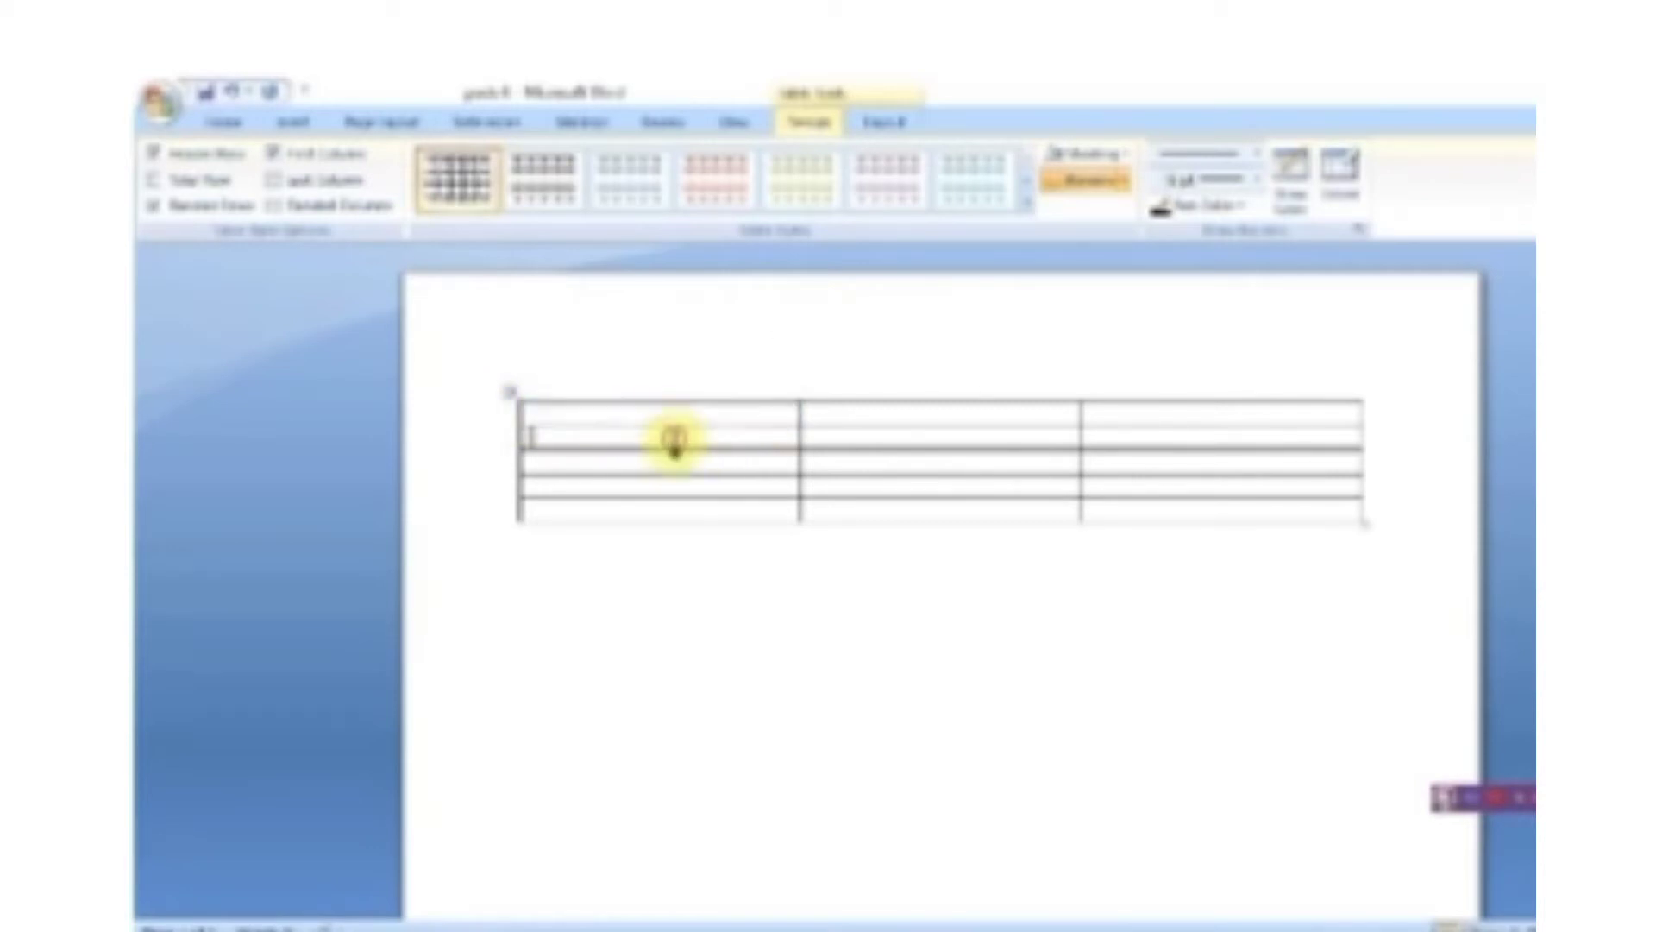
double_click(675, 438)
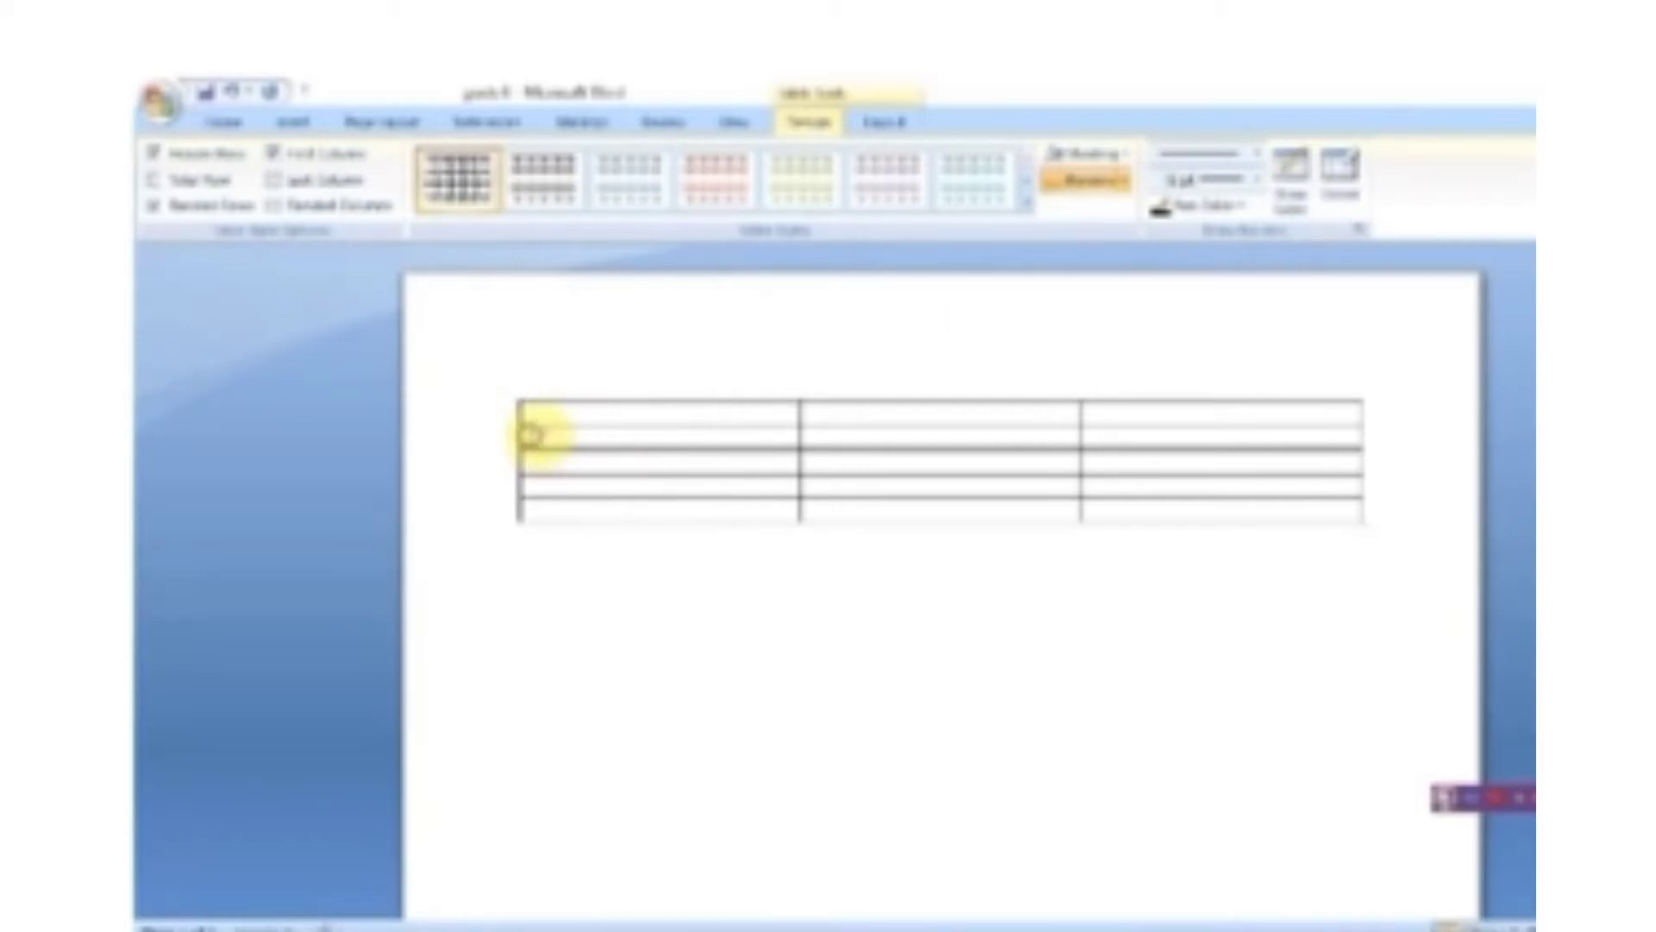
left_click(532, 436)
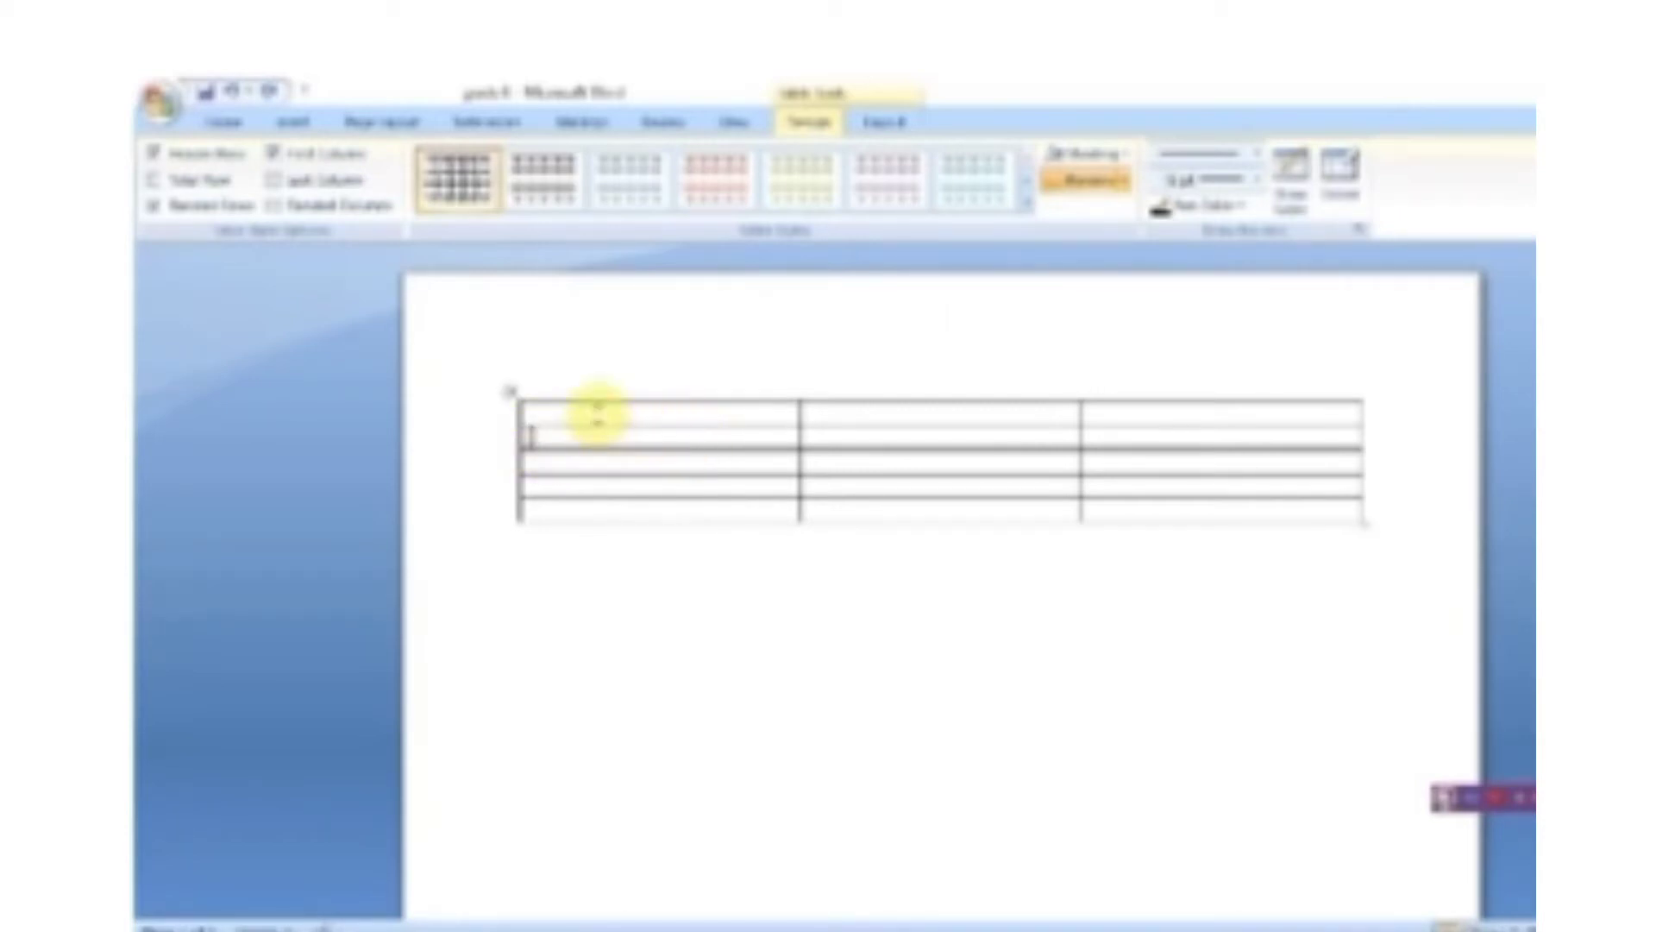
left_click_drag(591, 410, 913, 393)
left_click(897, 398)
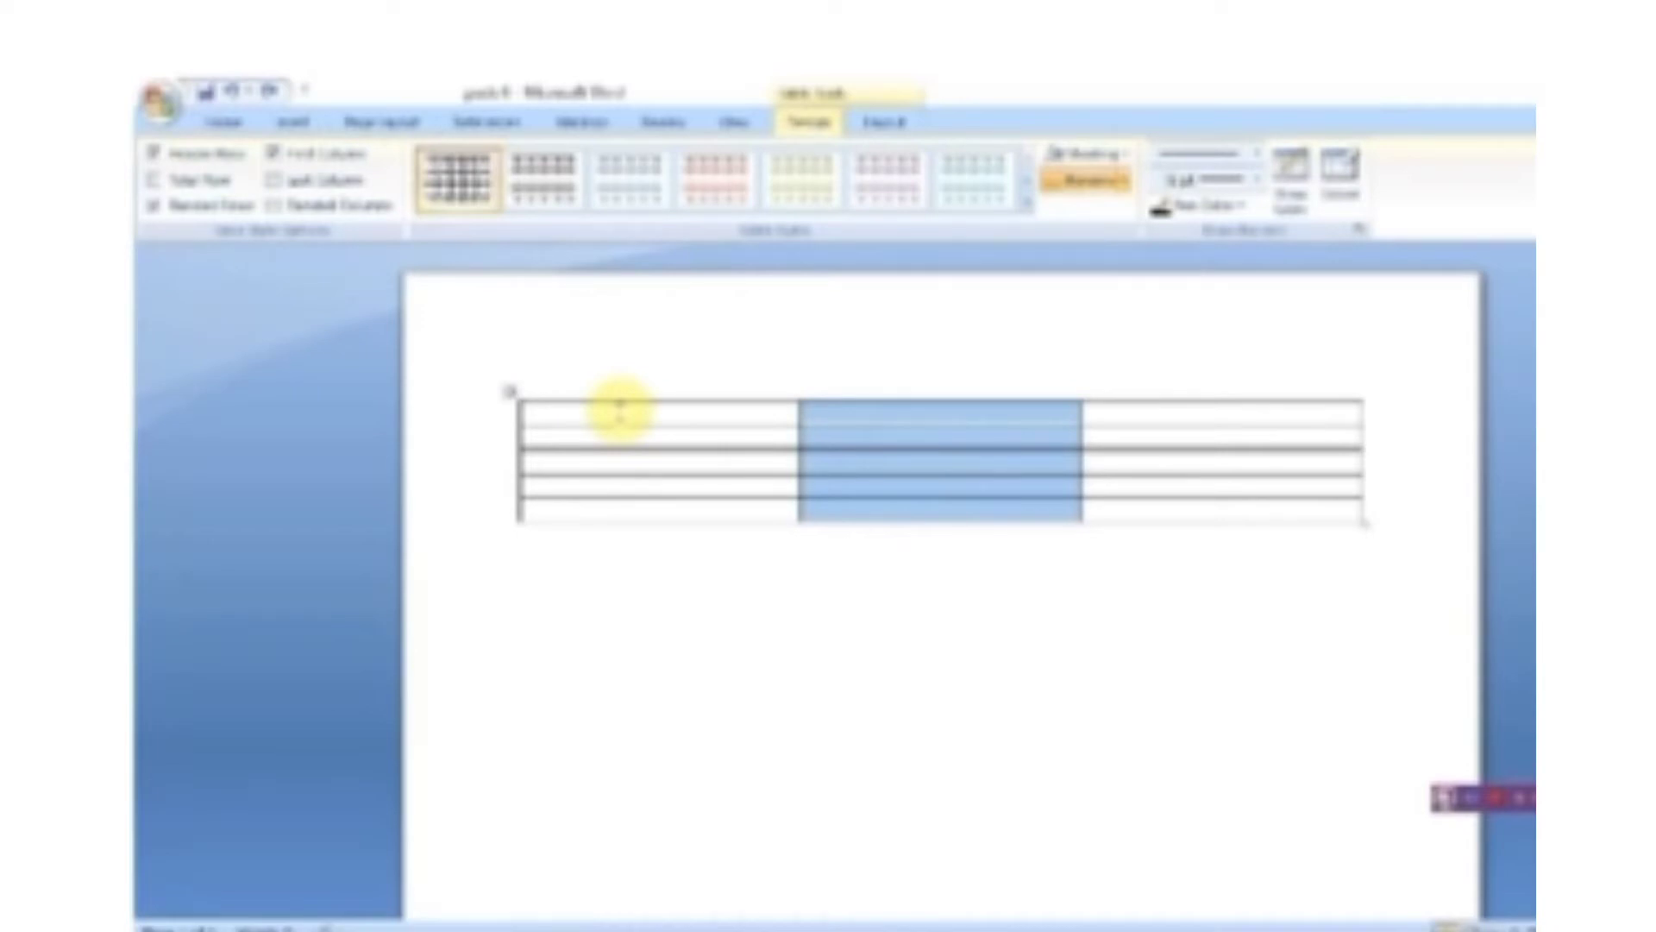
left_click(609, 412)
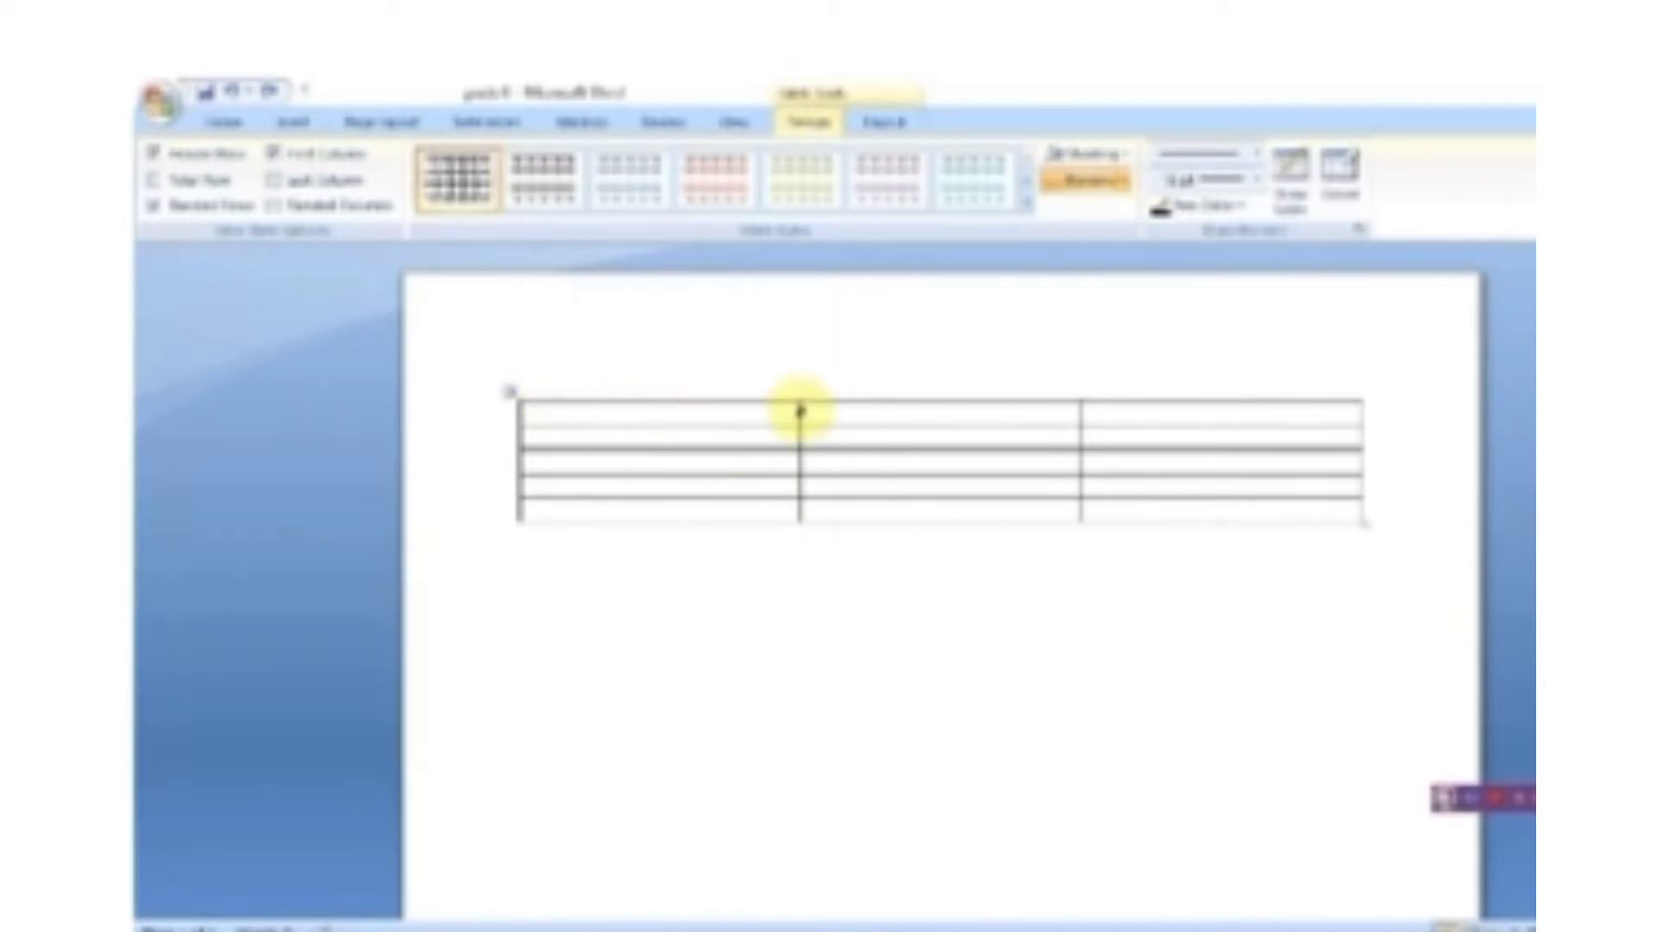
Narrow the table's first column to a slim strip and shift the divider between the second and third columns toward the first.
left_click_drag(800, 413, 643, 418)
left_click_drag(452, 415, 549, 418)
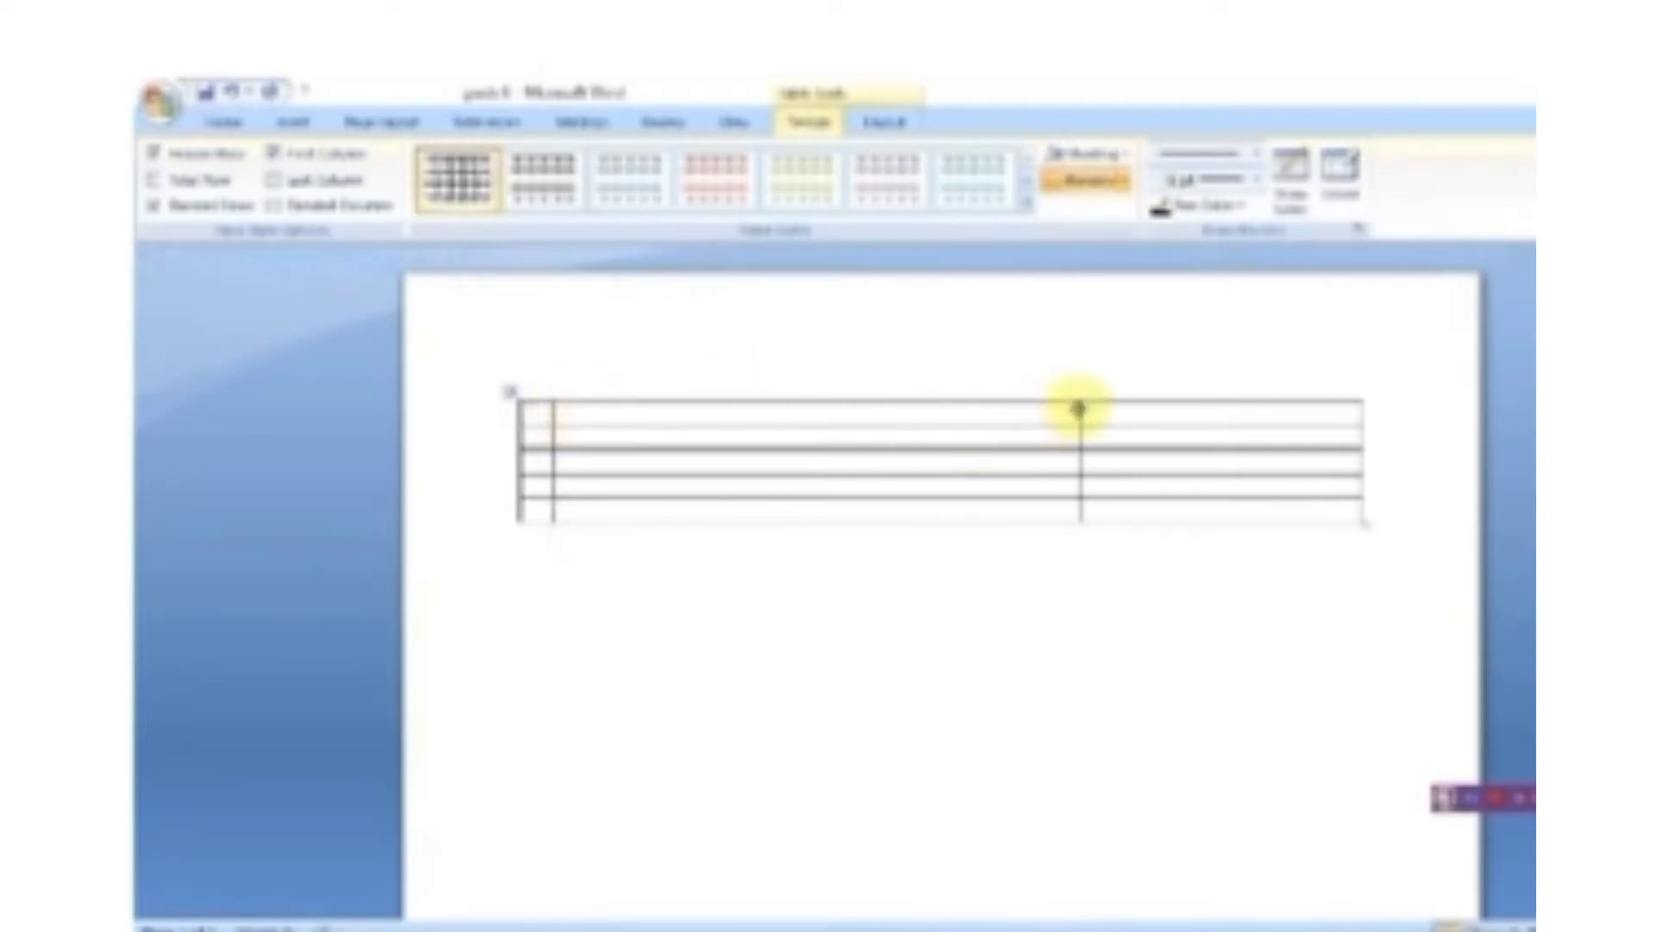
left_click_drag(1078, 402, 867, 400)
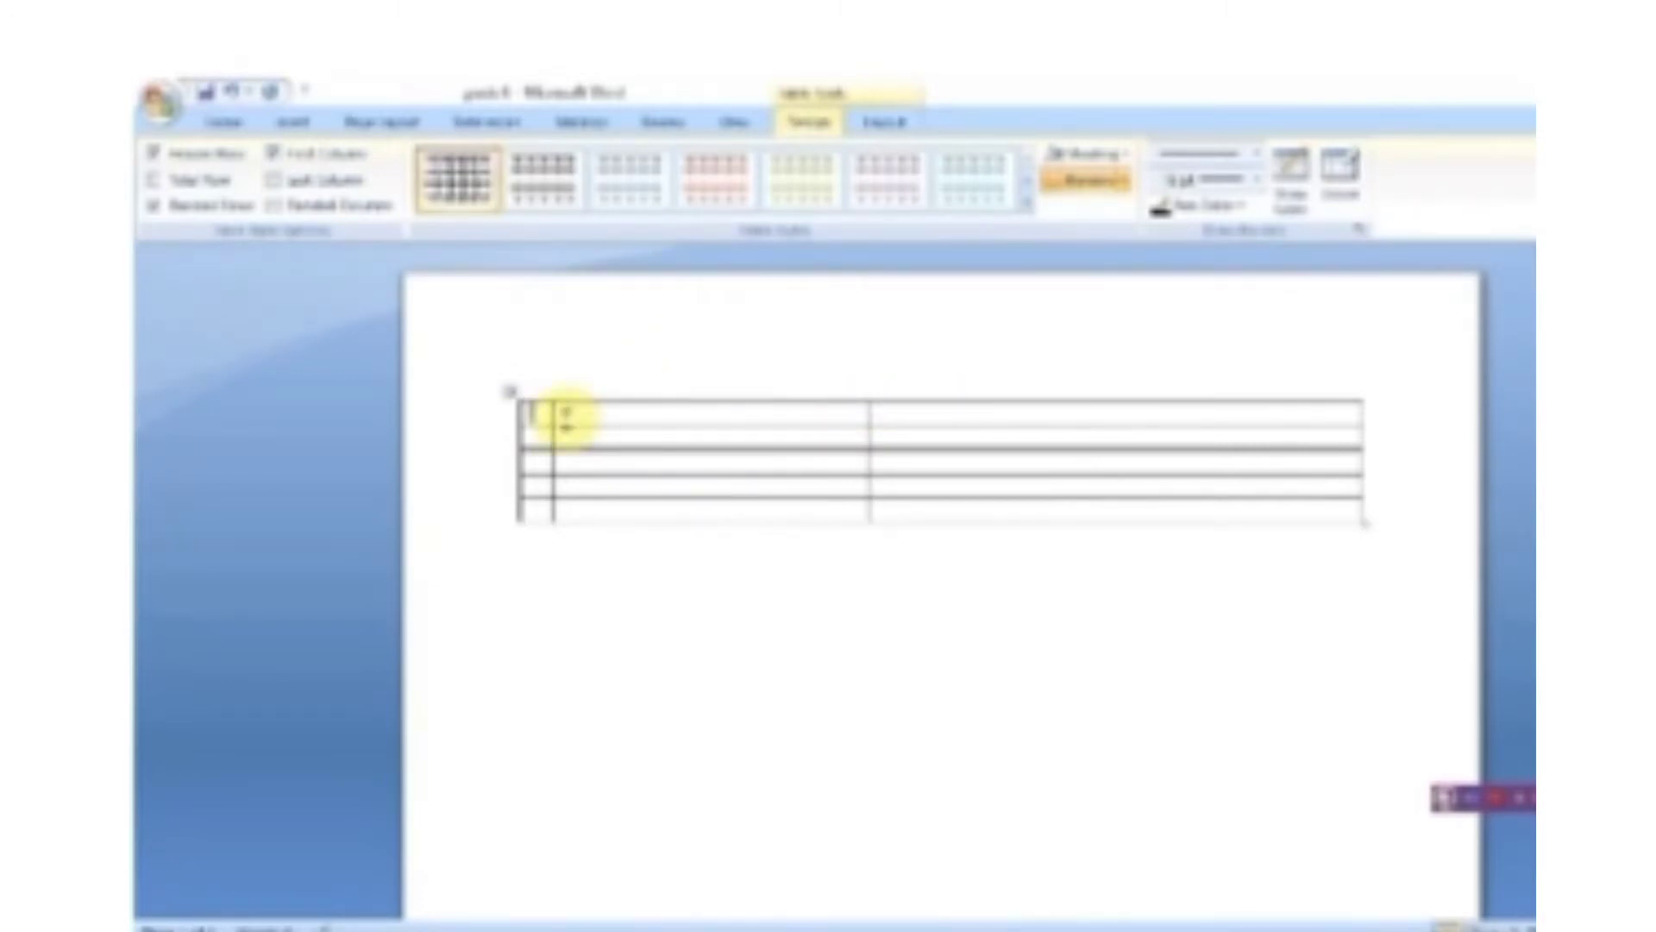
Number the five rows 1 to 5 in the table's first column.
type("1")
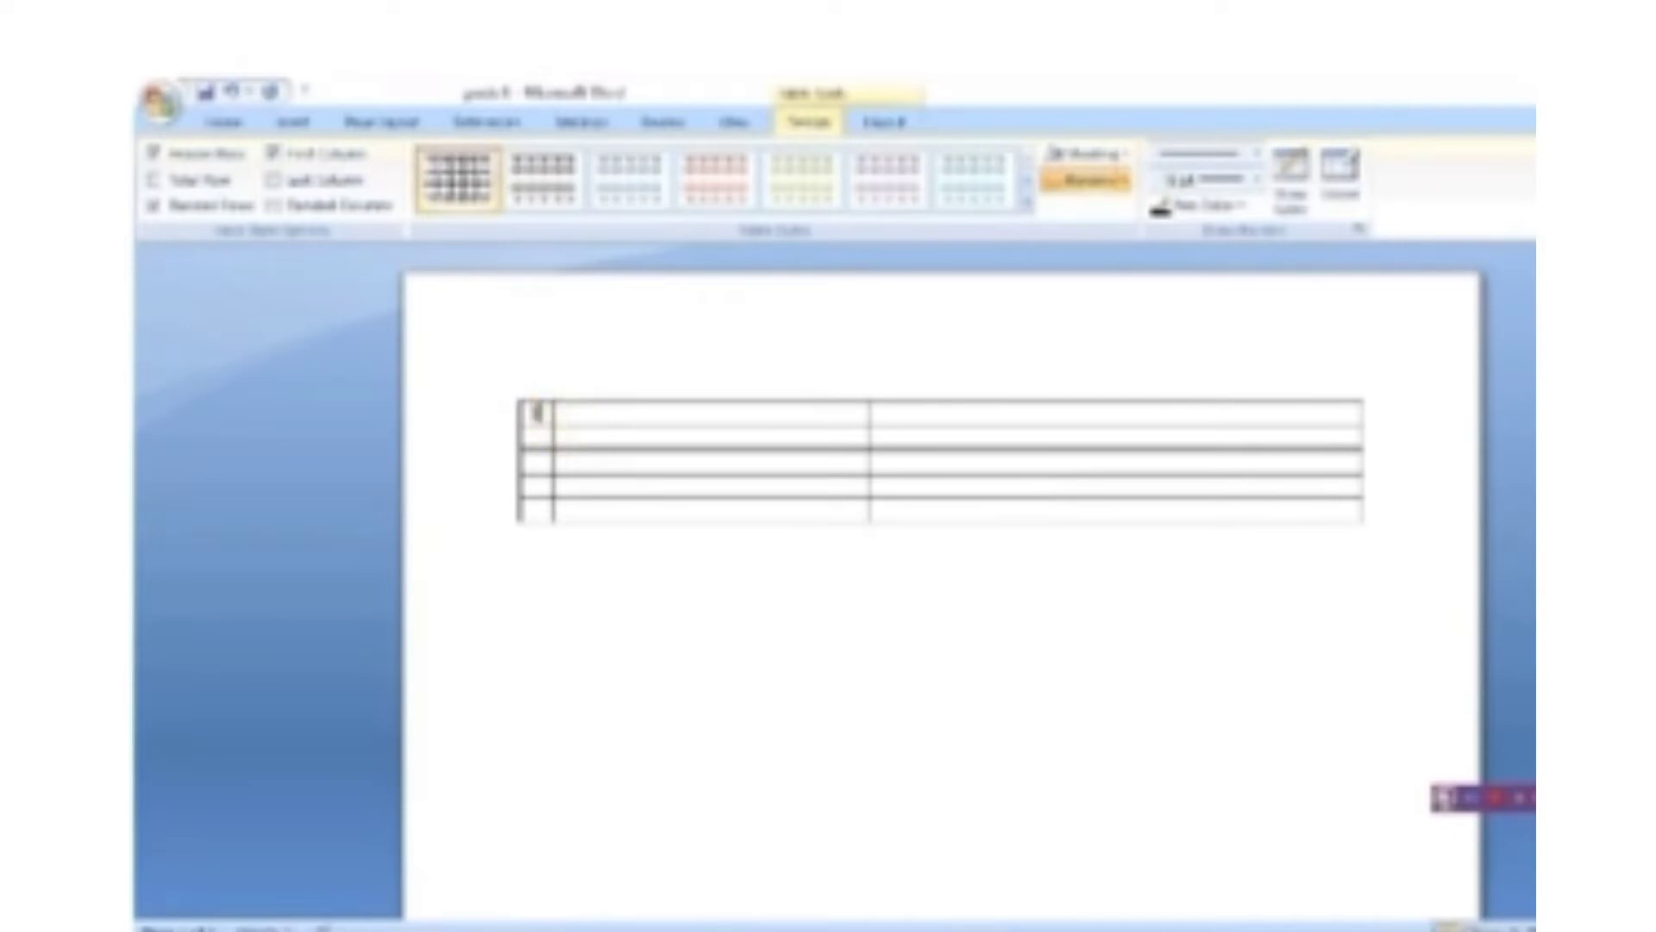
key("Down")
type("2")
key("Down")
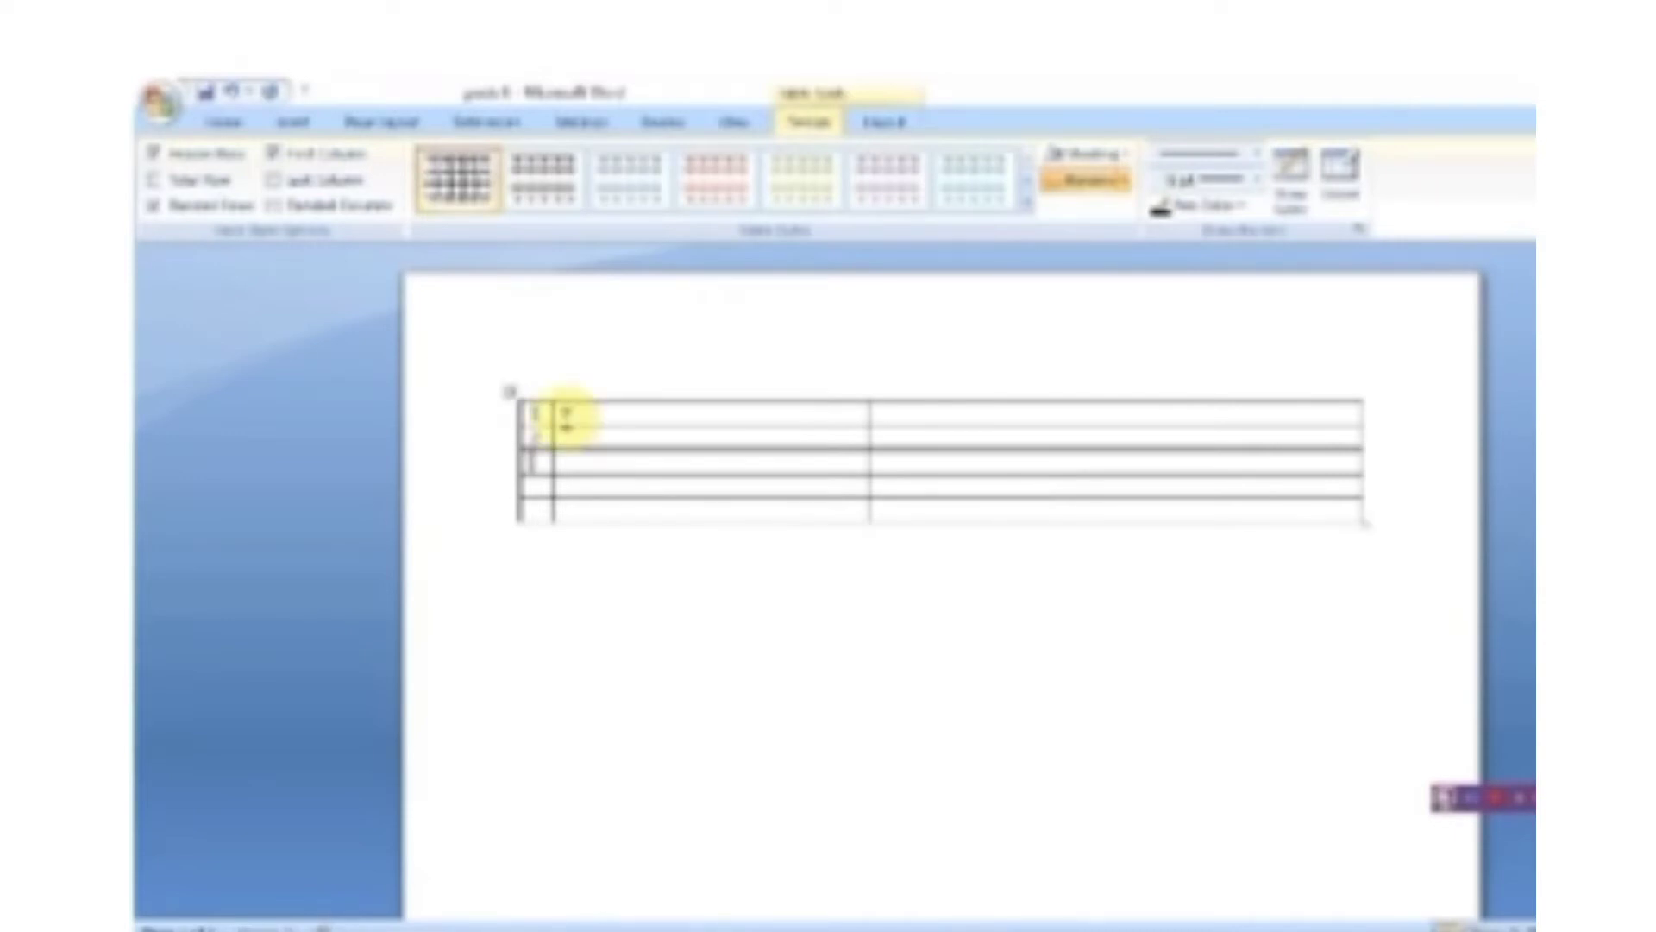
type("3")
key("Down")
type("4")
key("Down")
type("5")
Fill the second column with a person's first name in each of the five numbered rows.
left_click(577, 417)
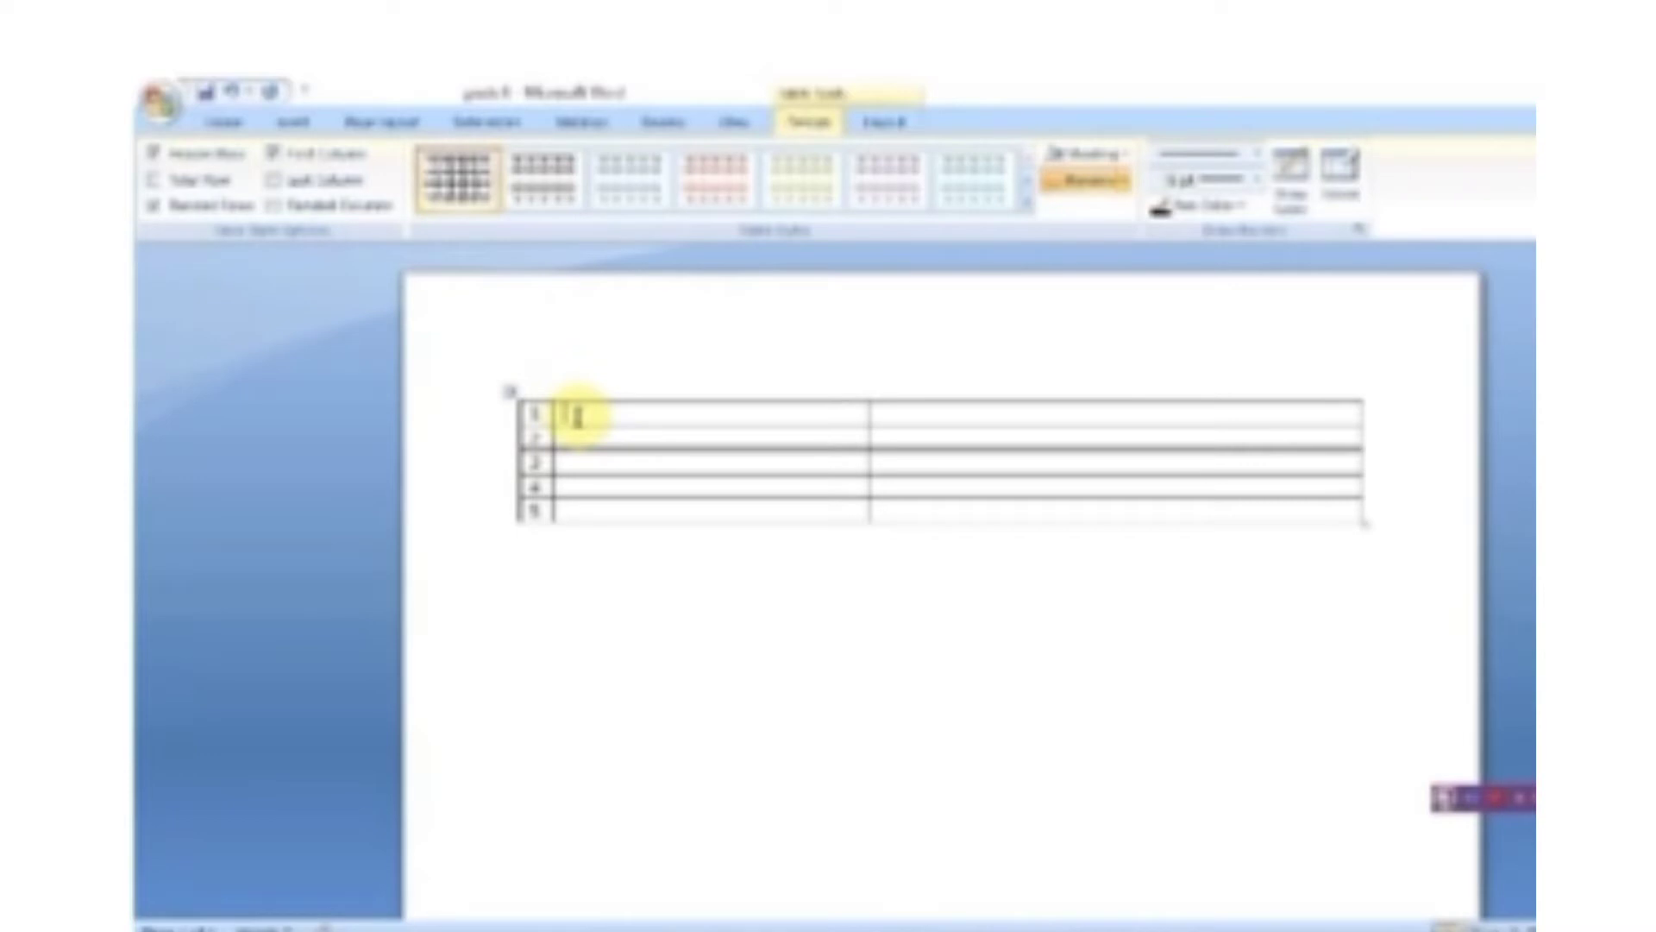
type("riya")
type("manas")
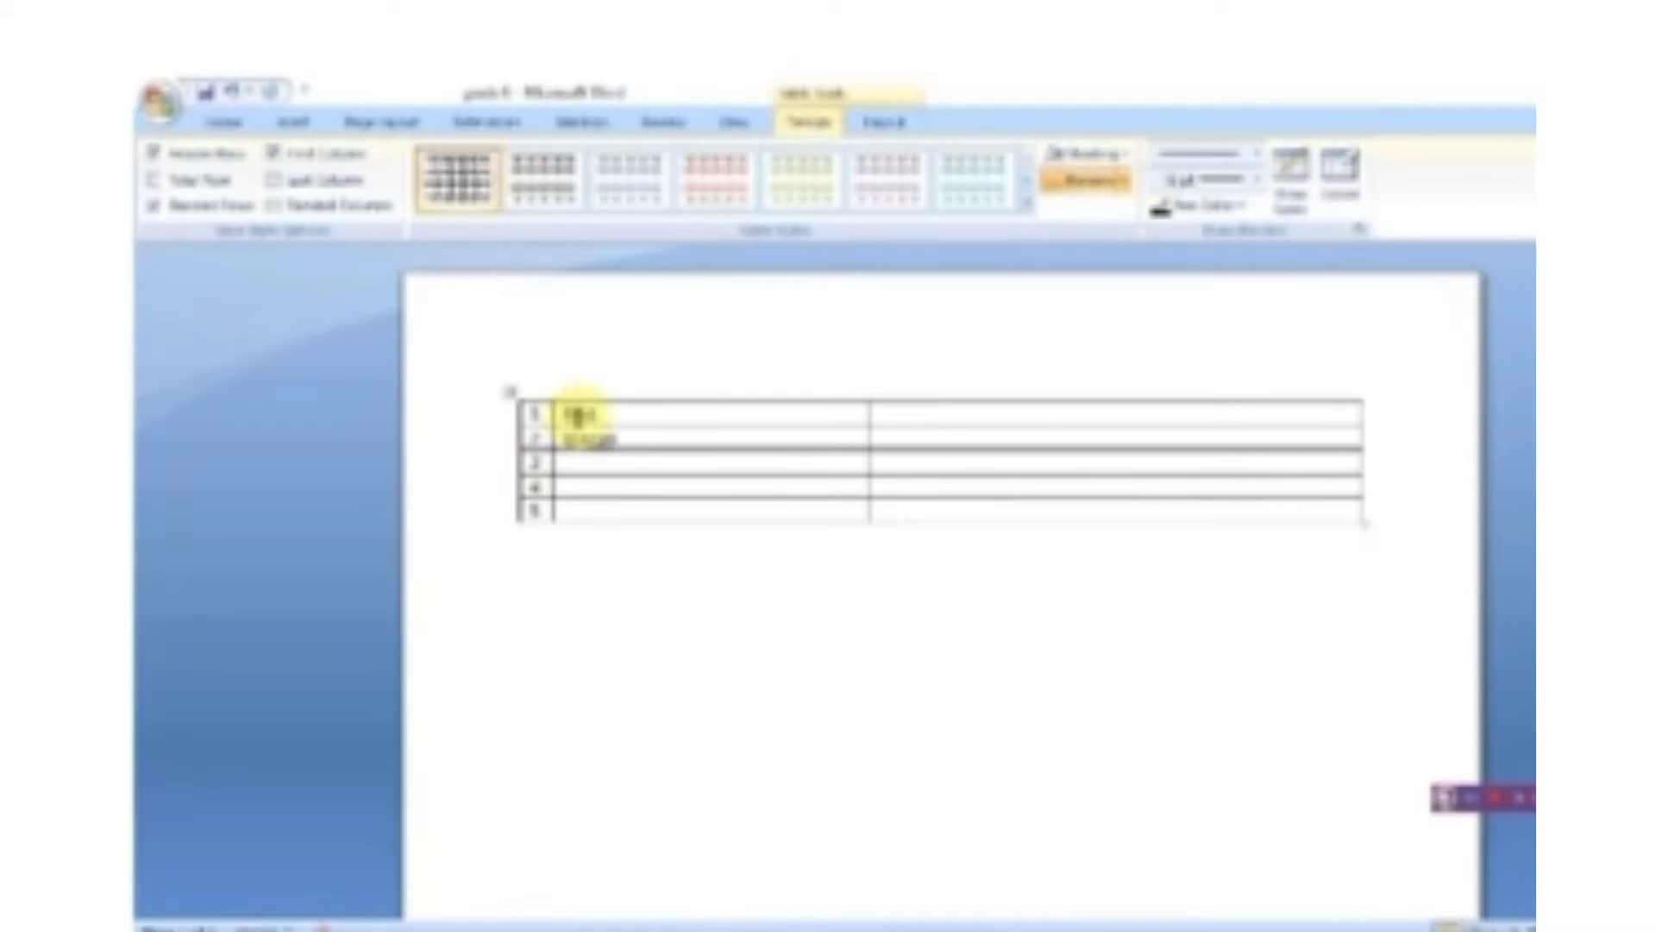
key("Down")
type("ariya")
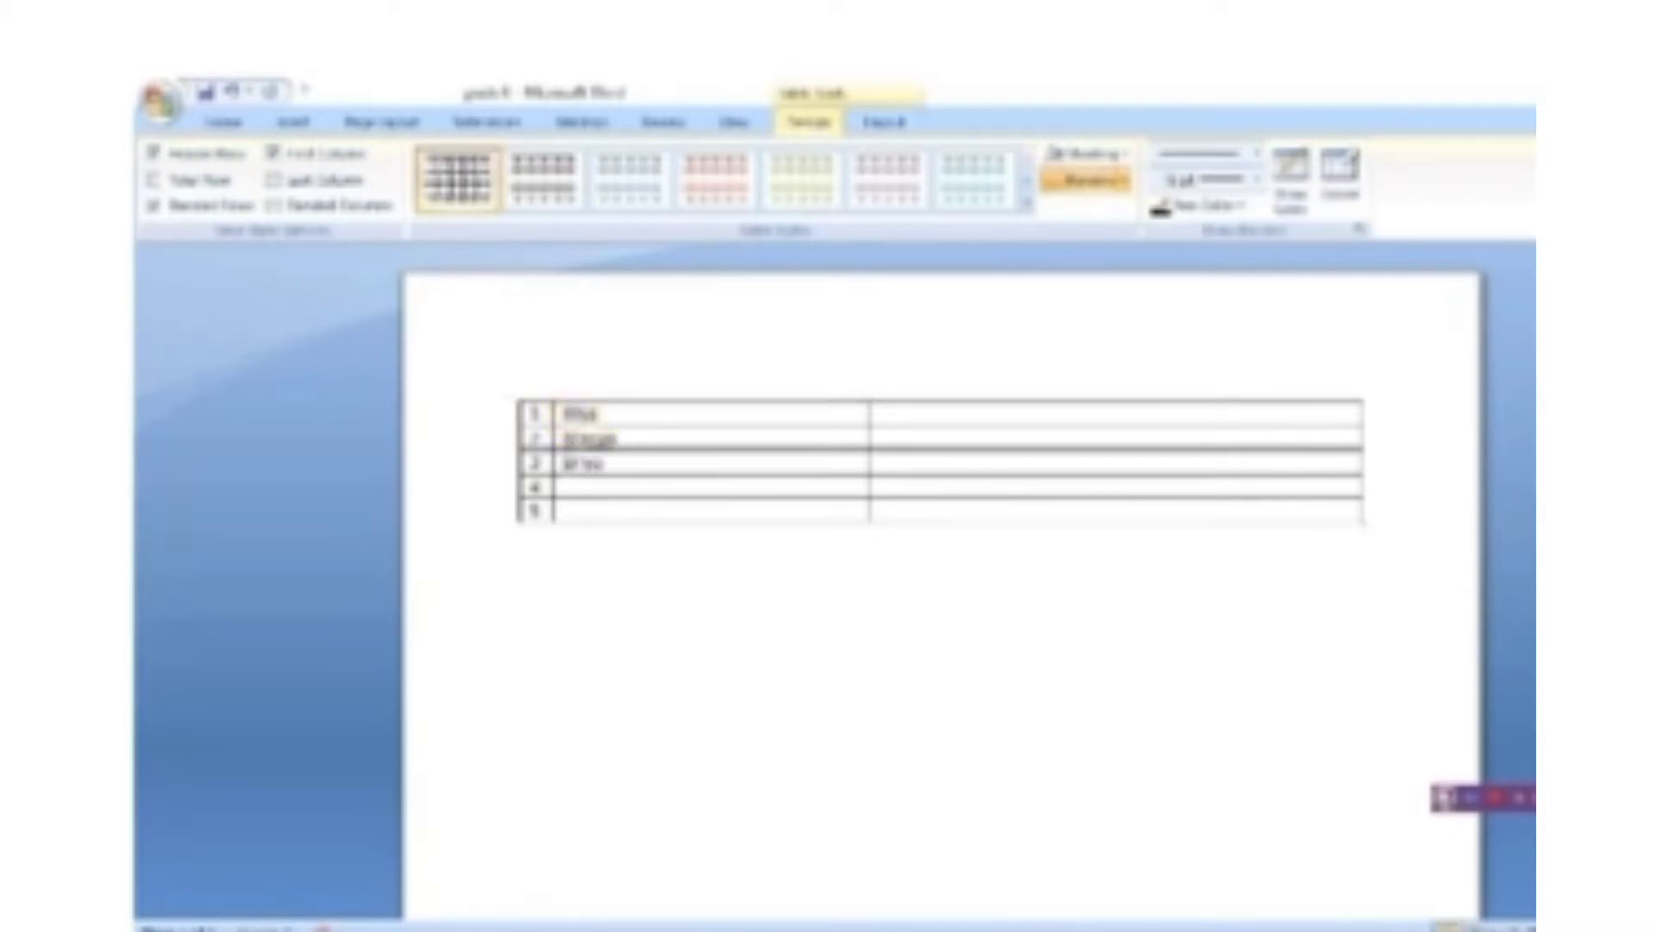
key("Down")
type("rohit")
key("Down")
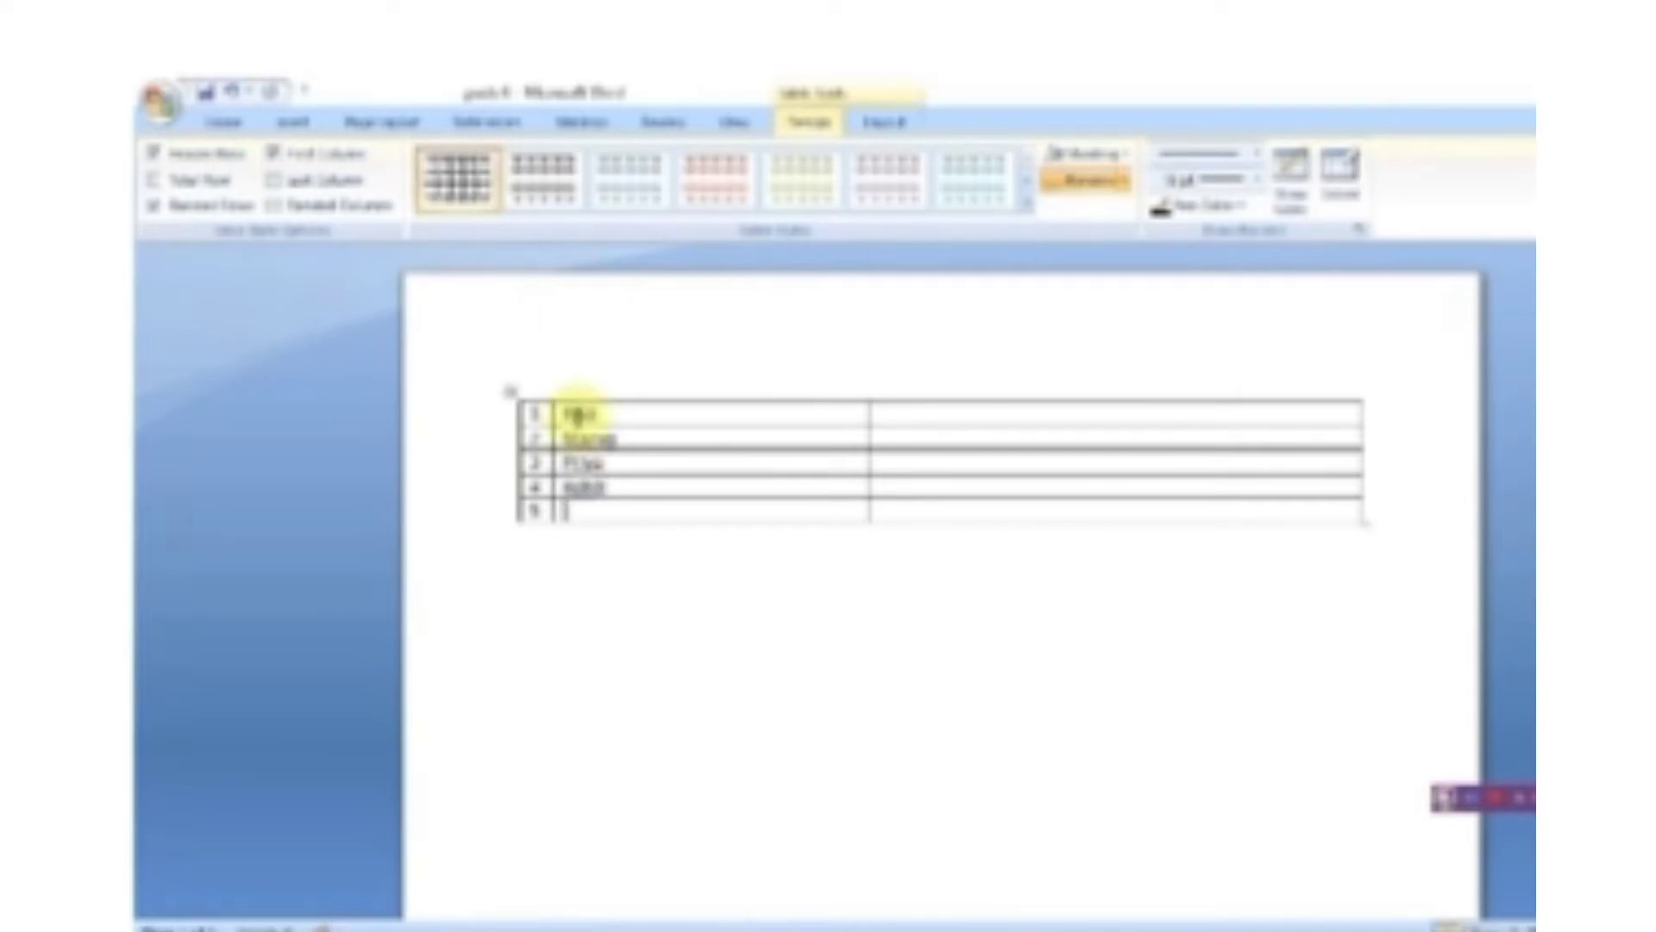
type("ram")
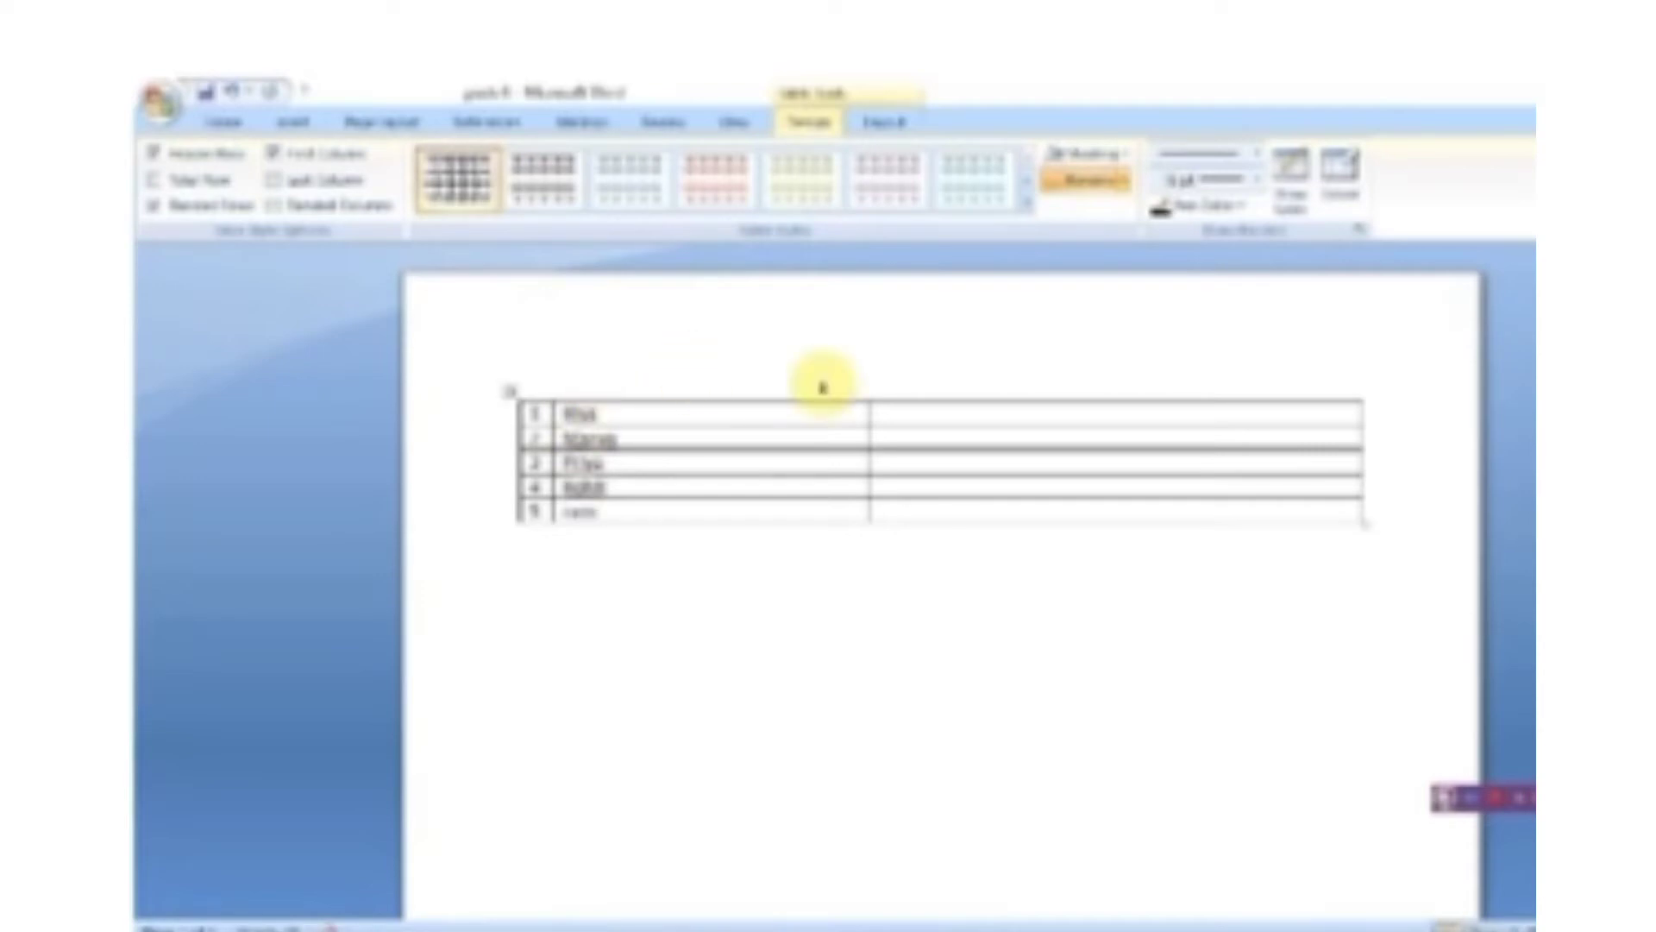
Narrow the table's second column so that it closely fits the names, and place the cursor before the first name.
left_click_drag(865, 407, 621, 414)
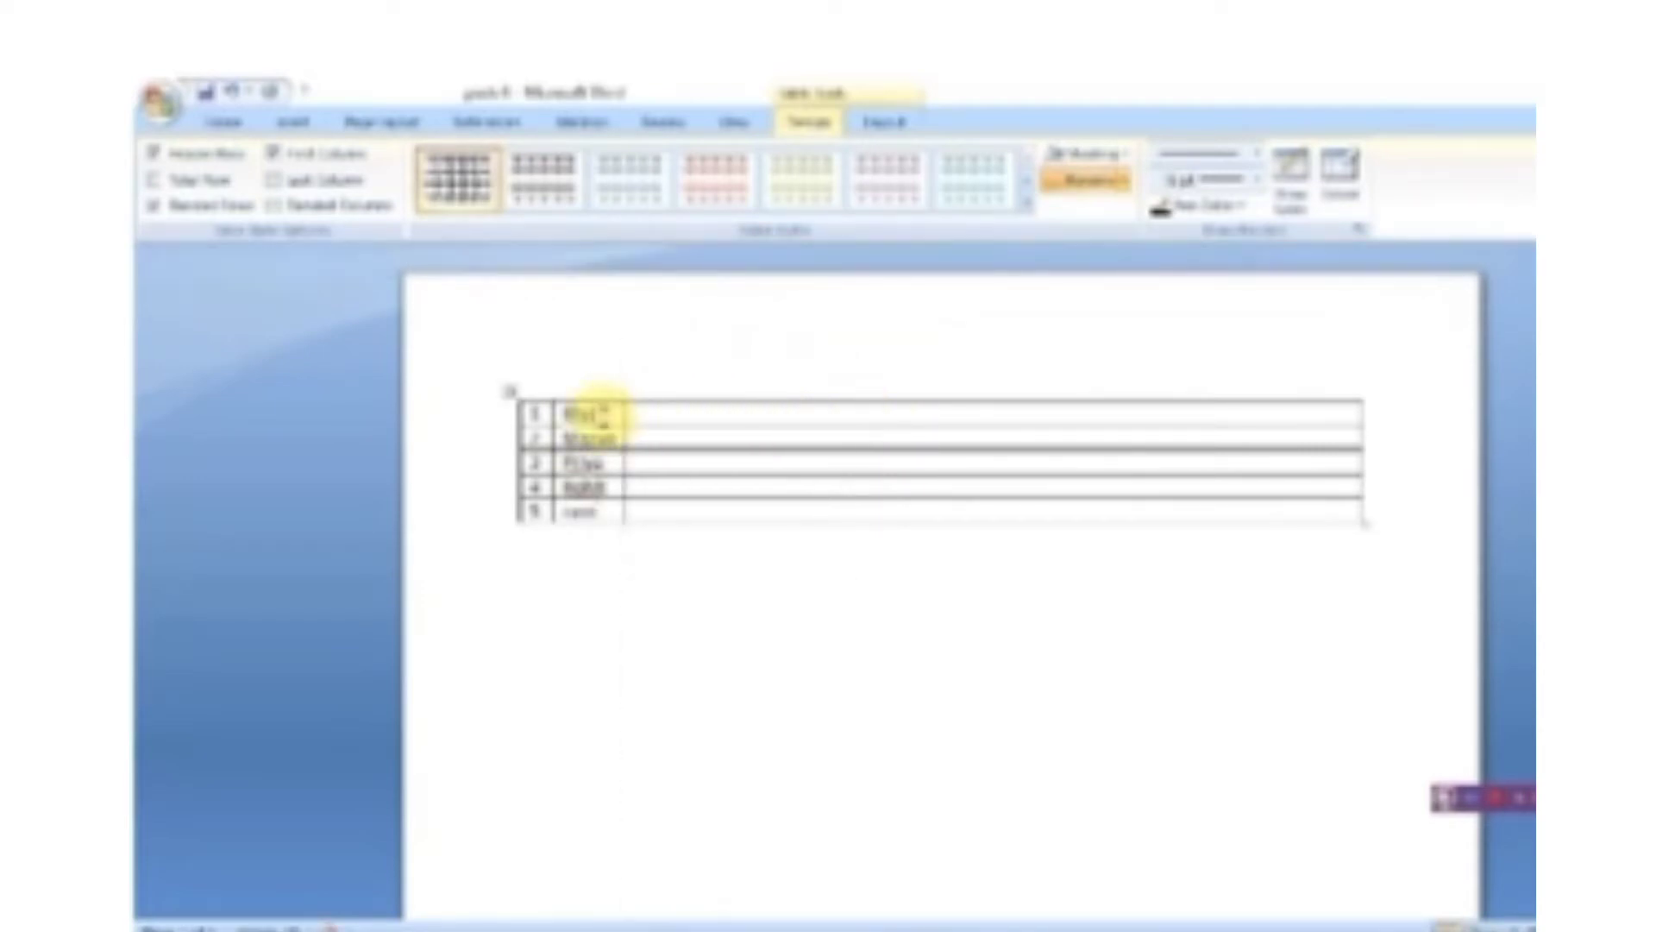
left_click(536, 416)
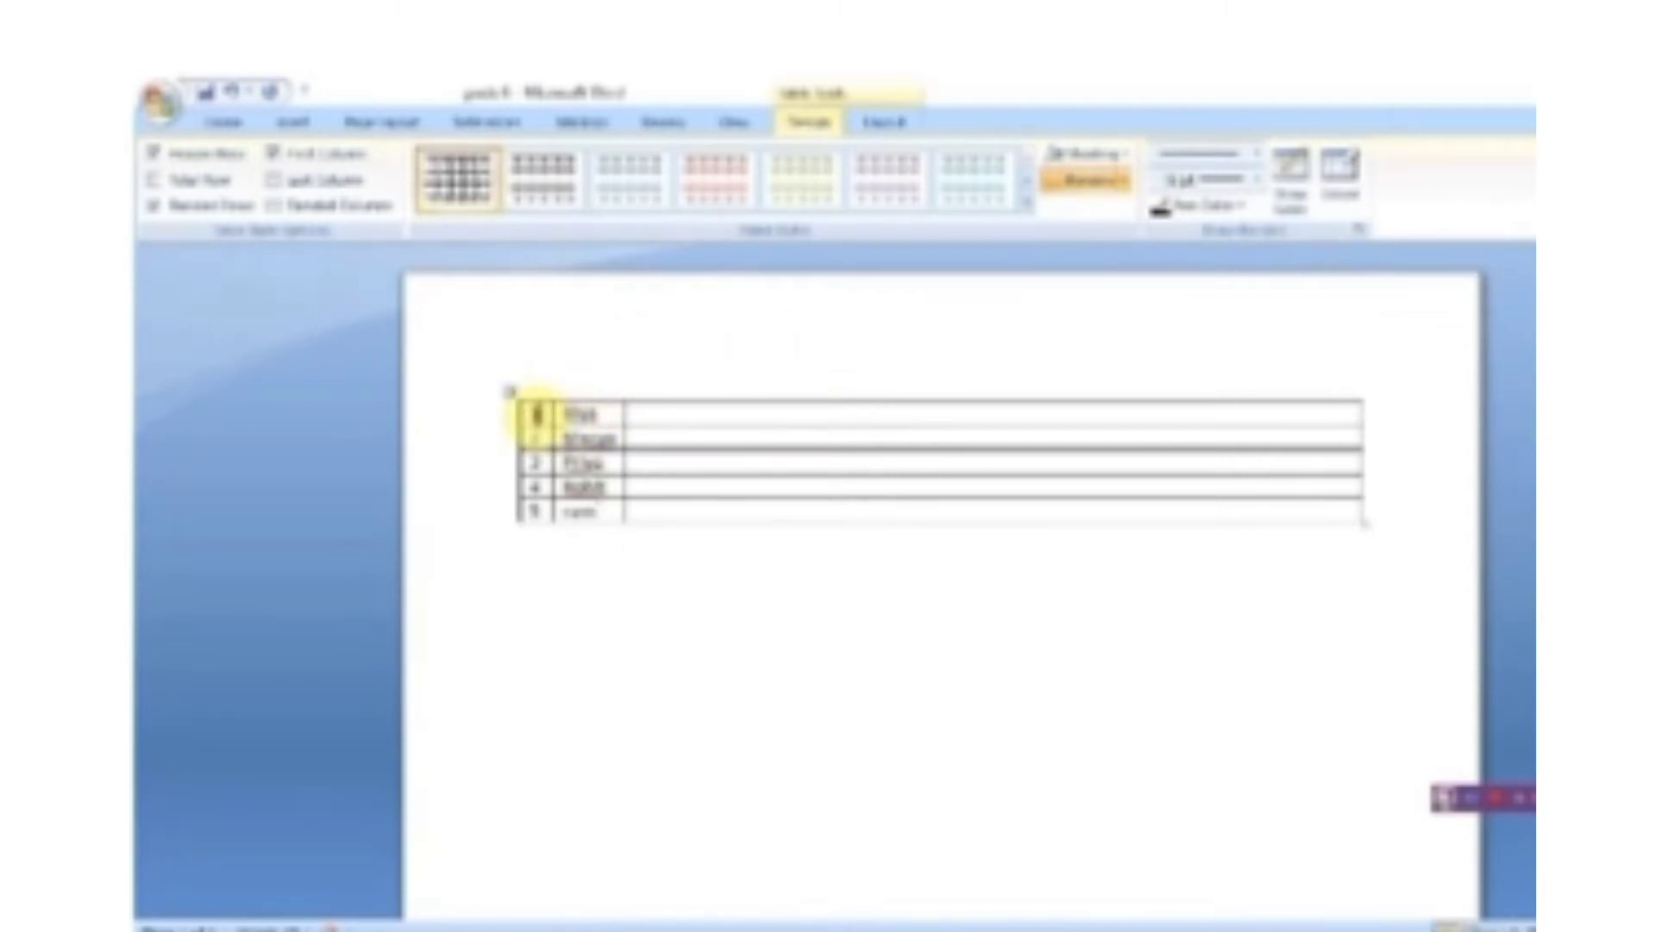
left_click(557, 414)
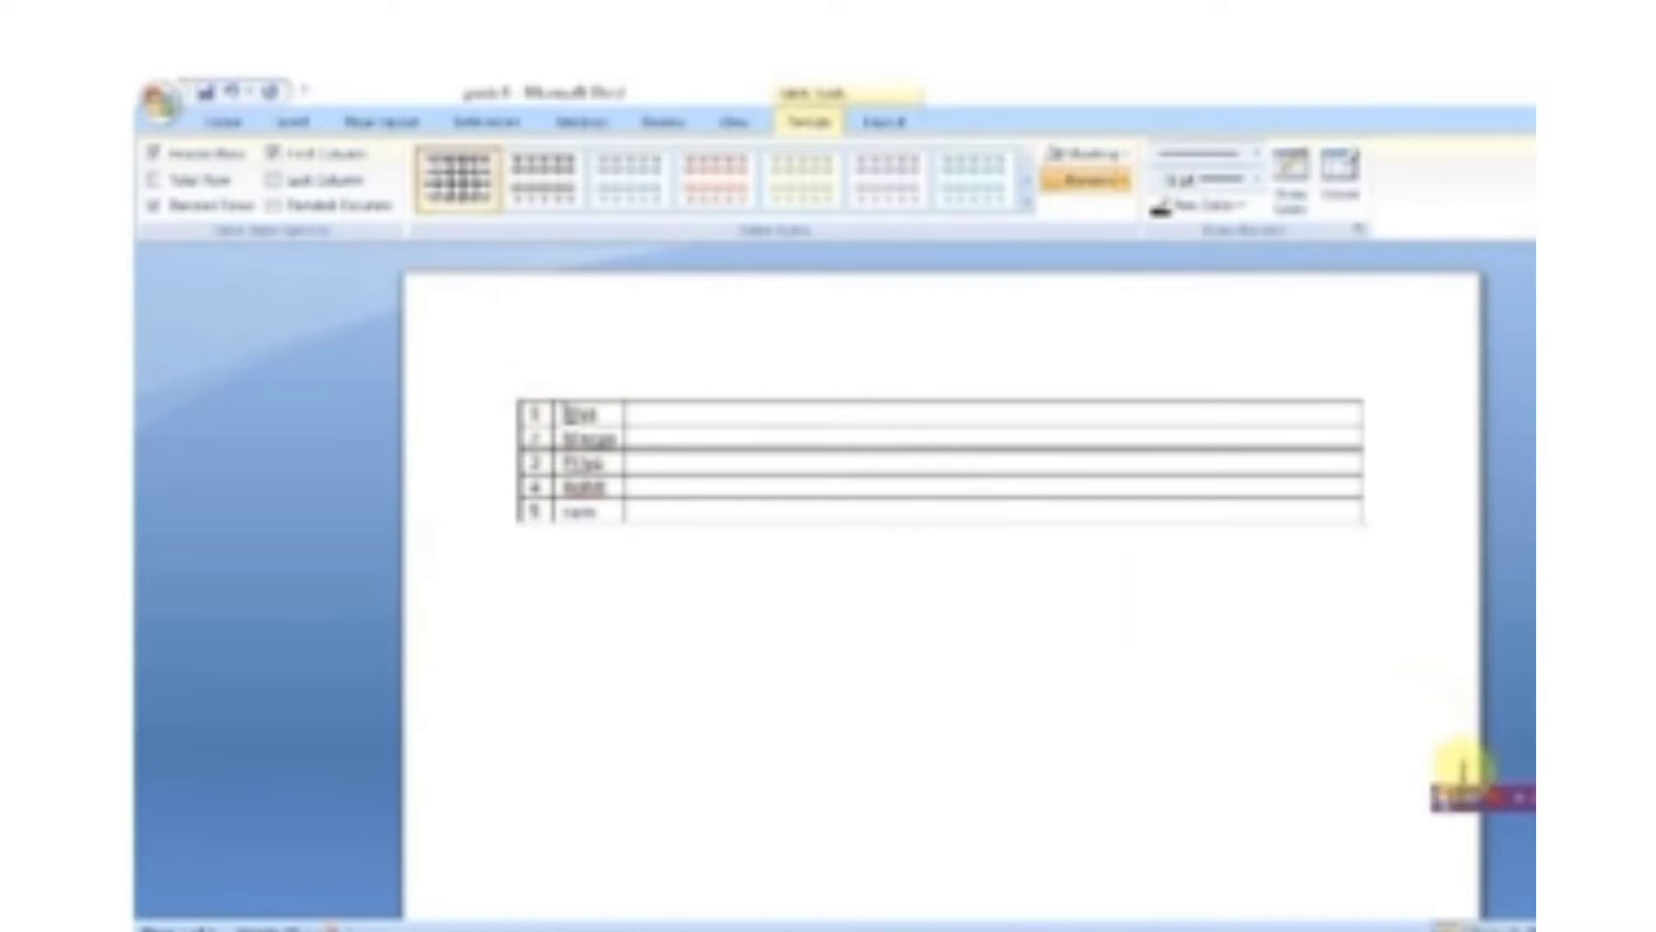
left_click(1477, 795)
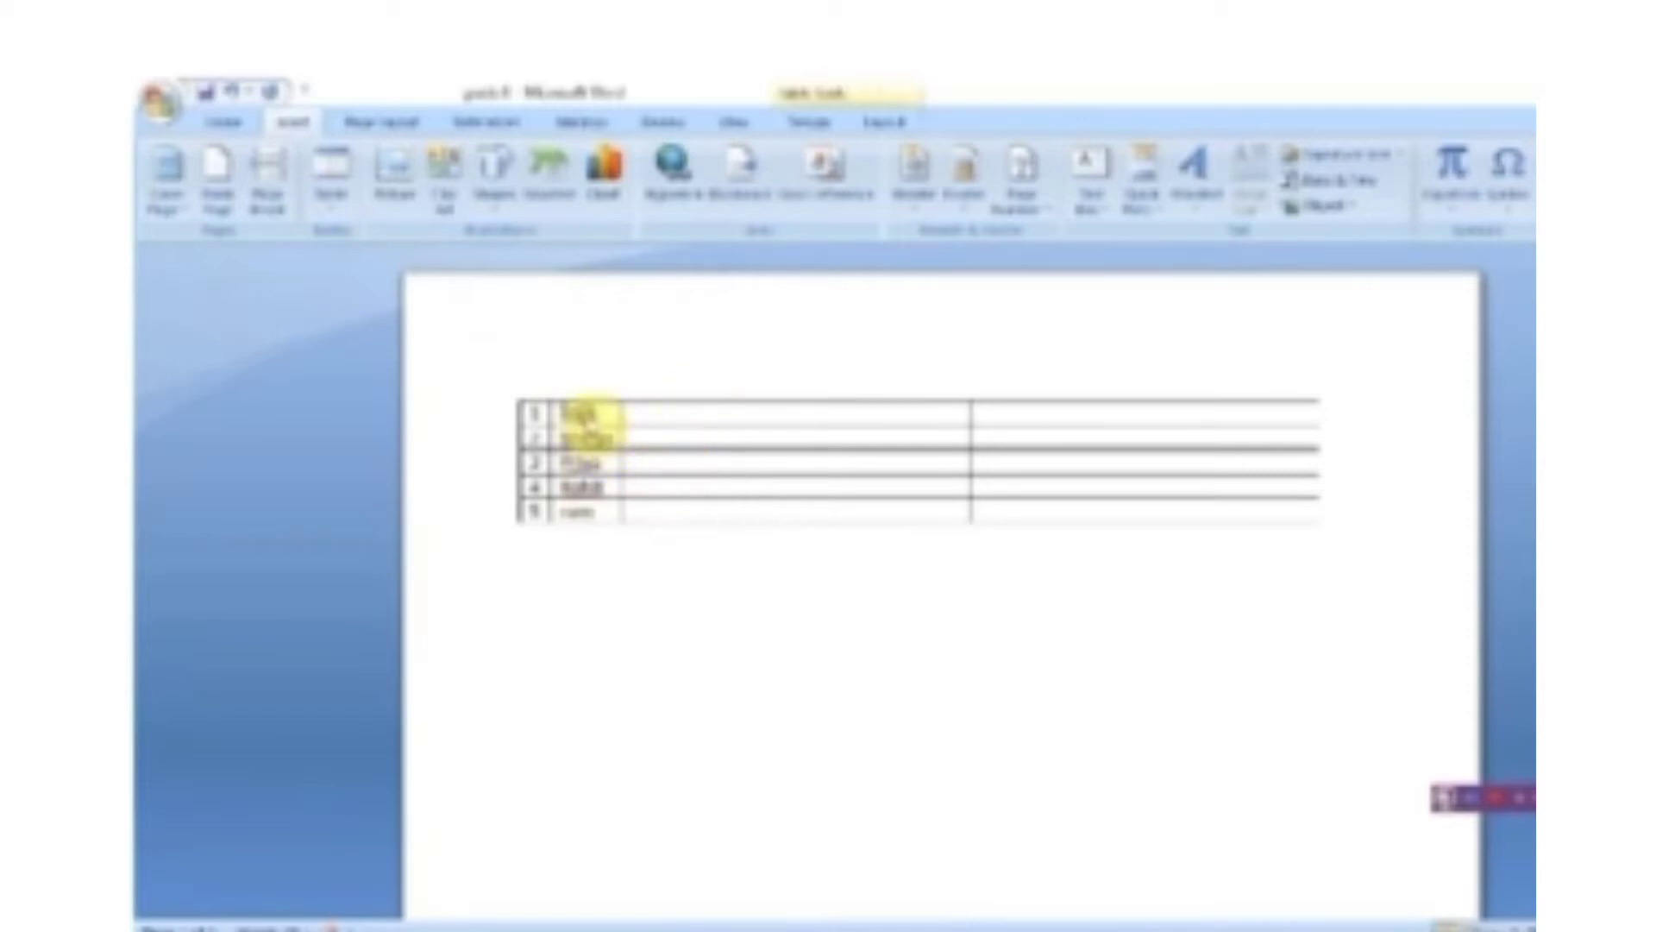
Insert a new column to the left of the names column.
left_click(580, 386)
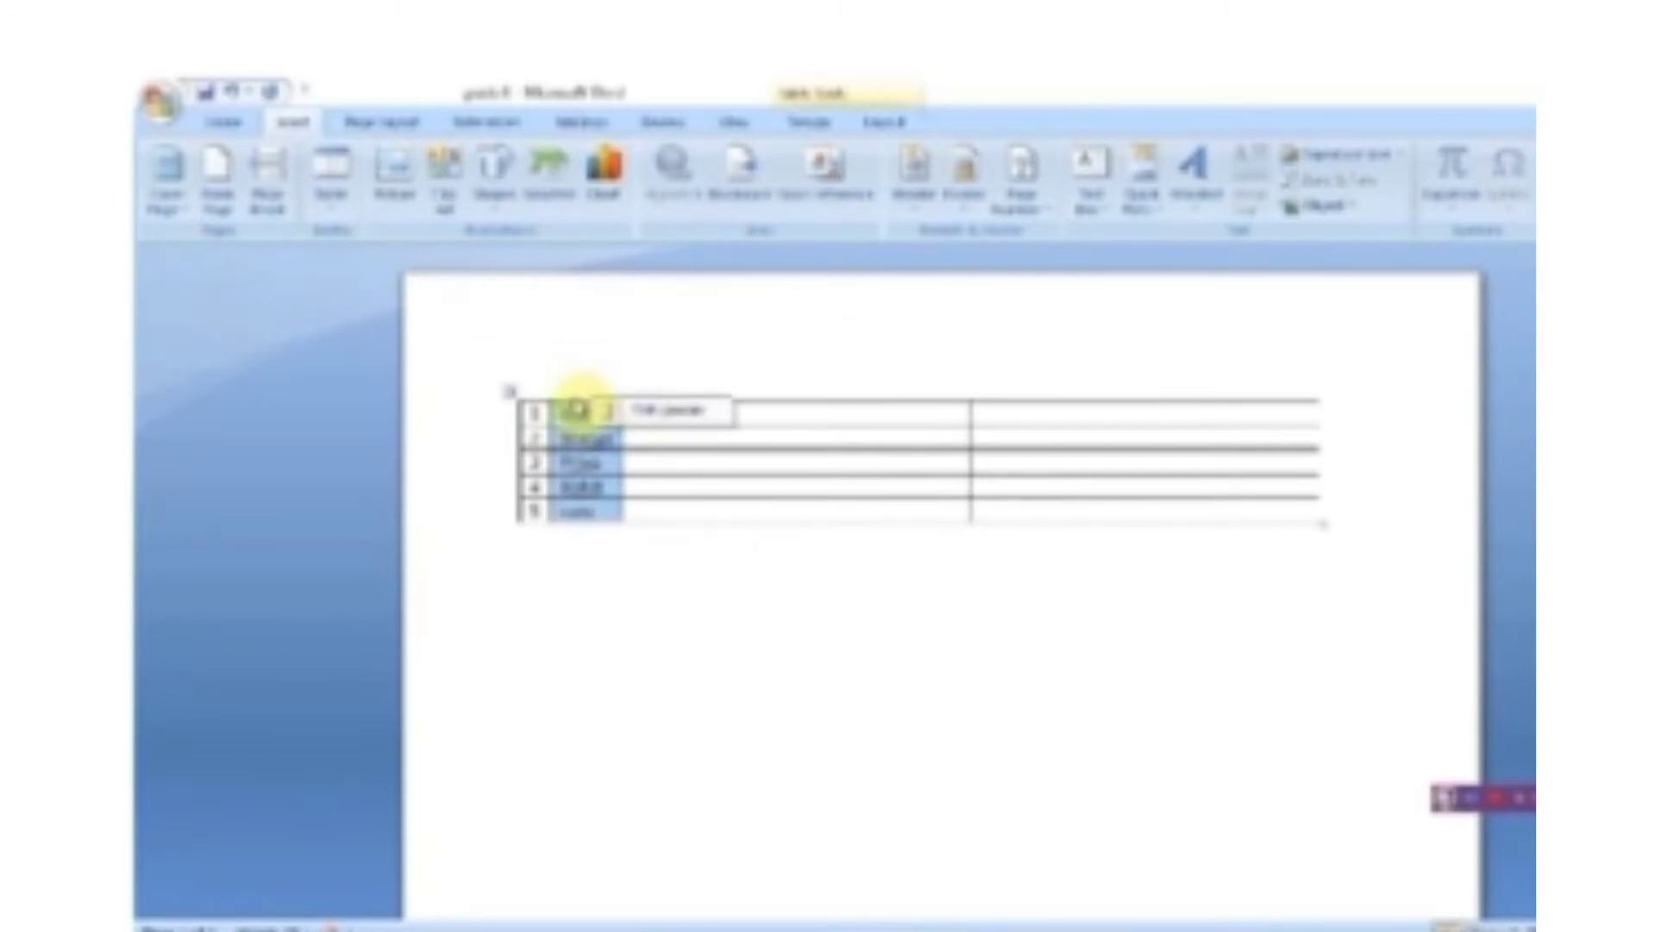
right_click(614, 493)
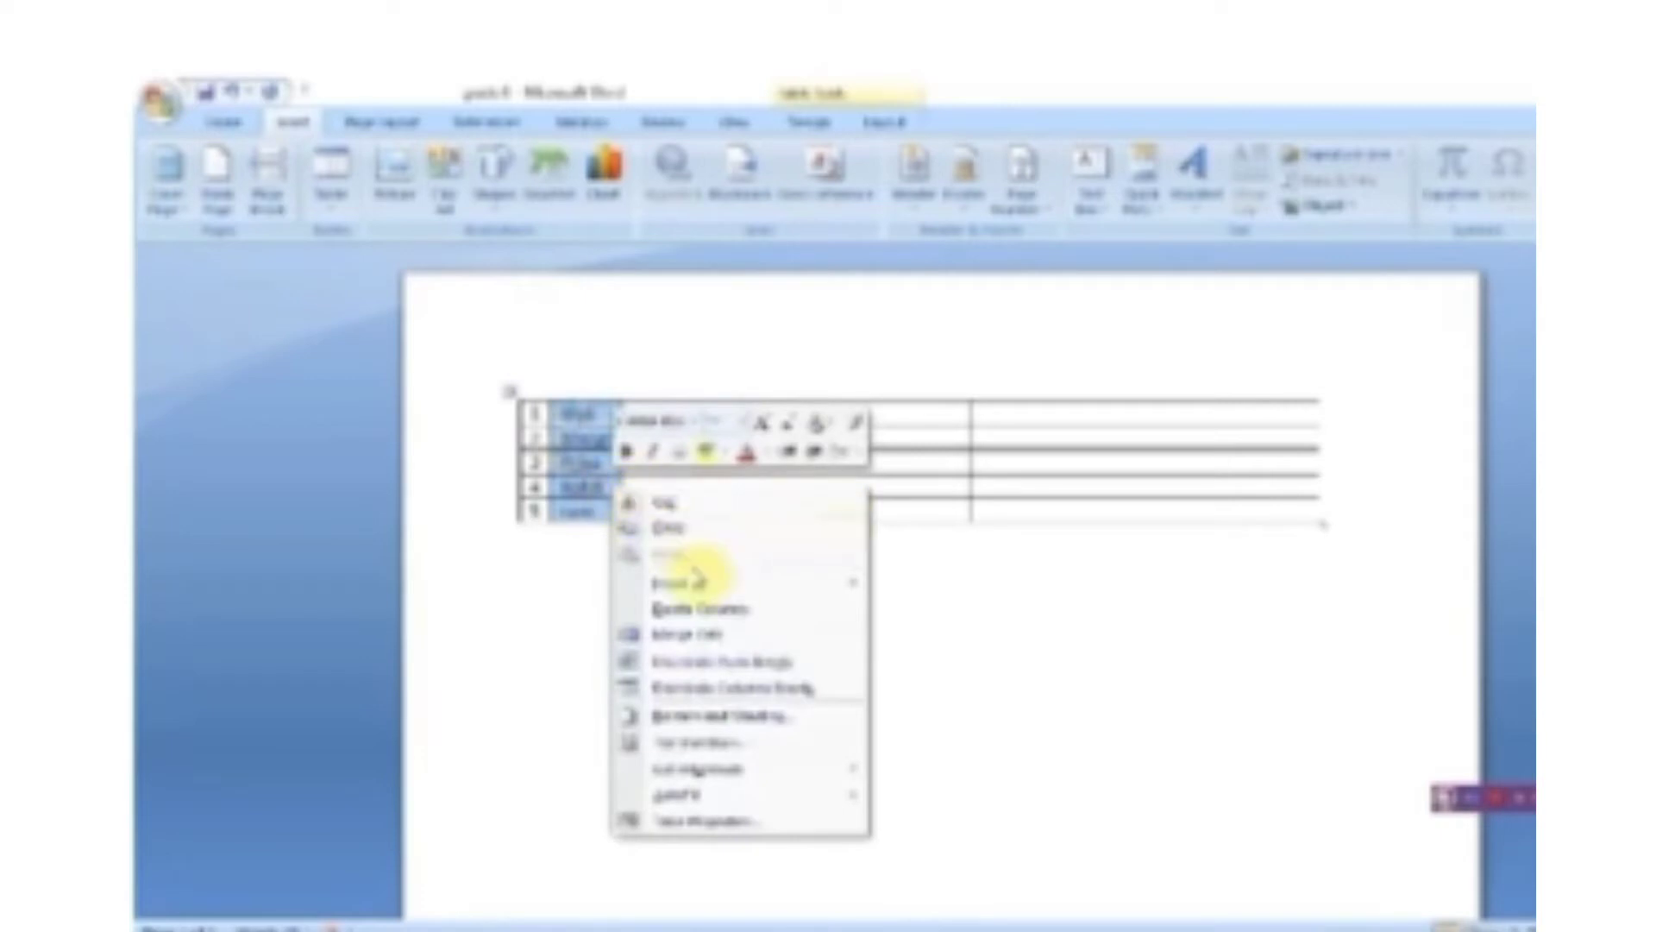
mouse_move(694, 591)
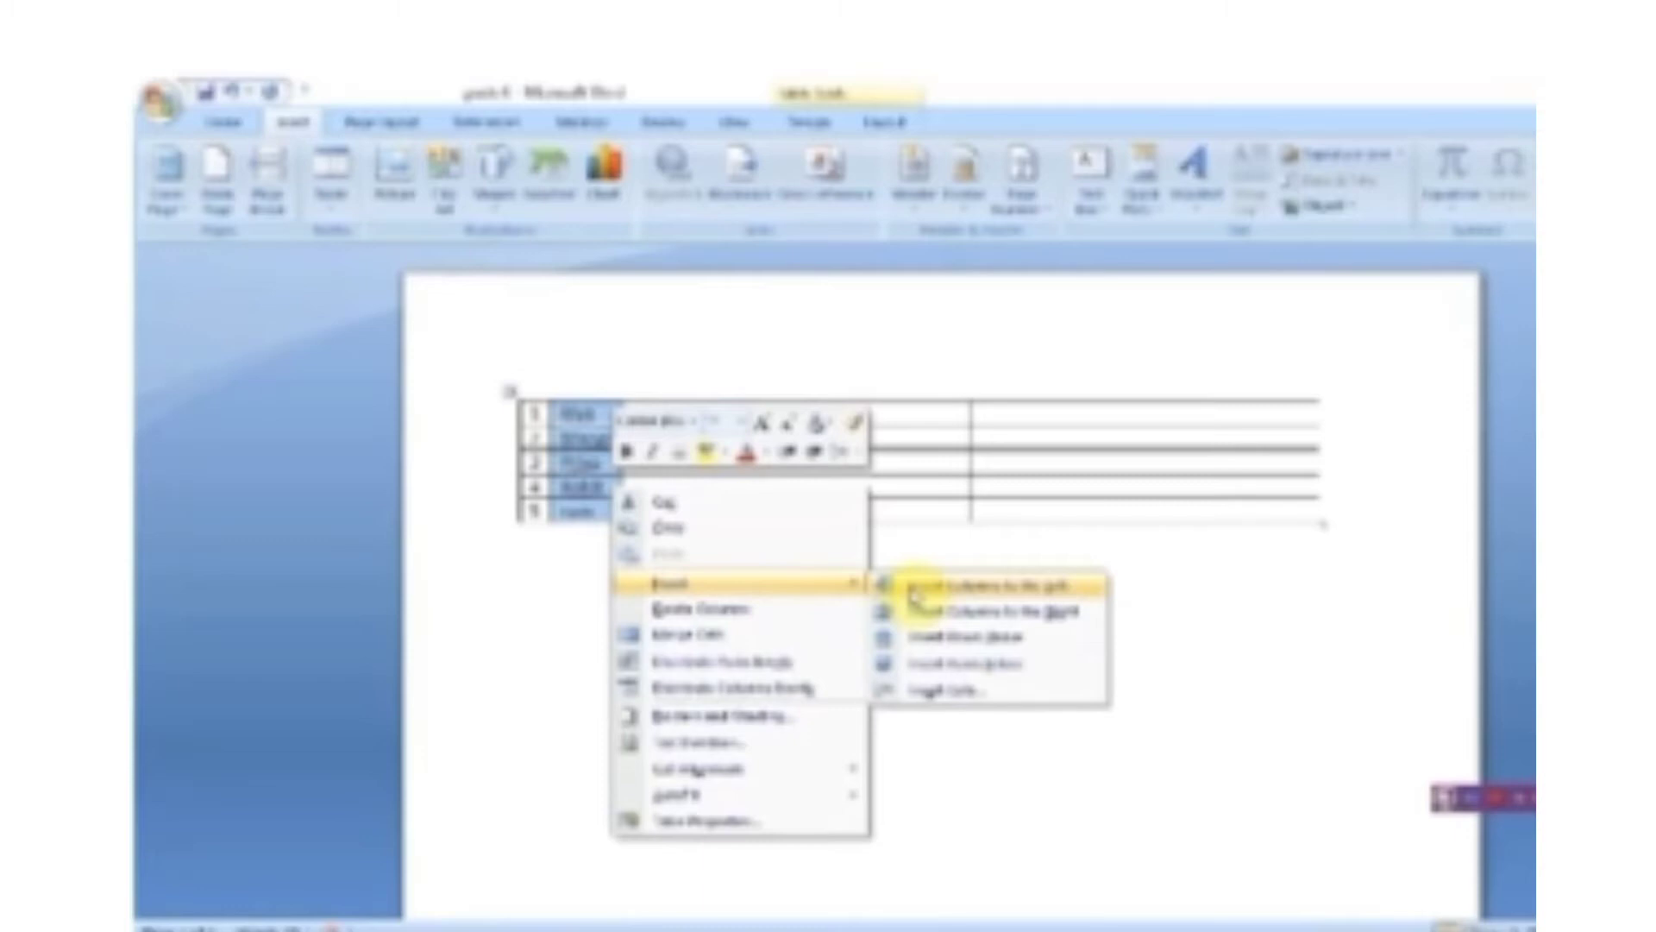
left_click(1001, 587)
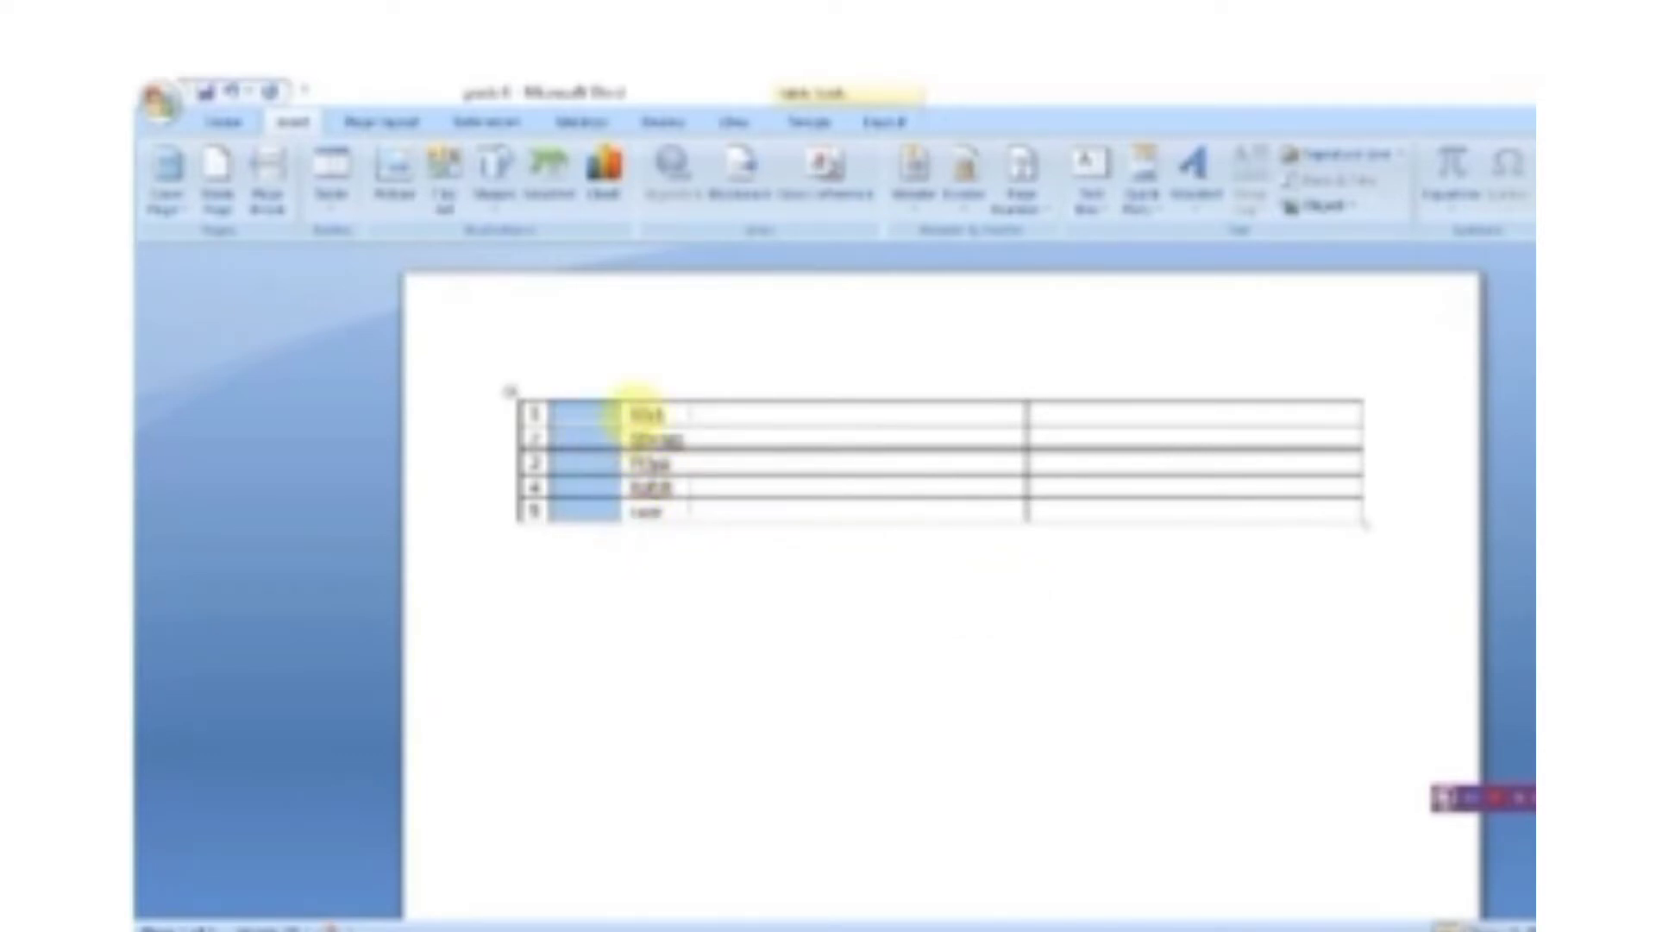
Insert a new column to the right of the names column.
left_click(652, 396)
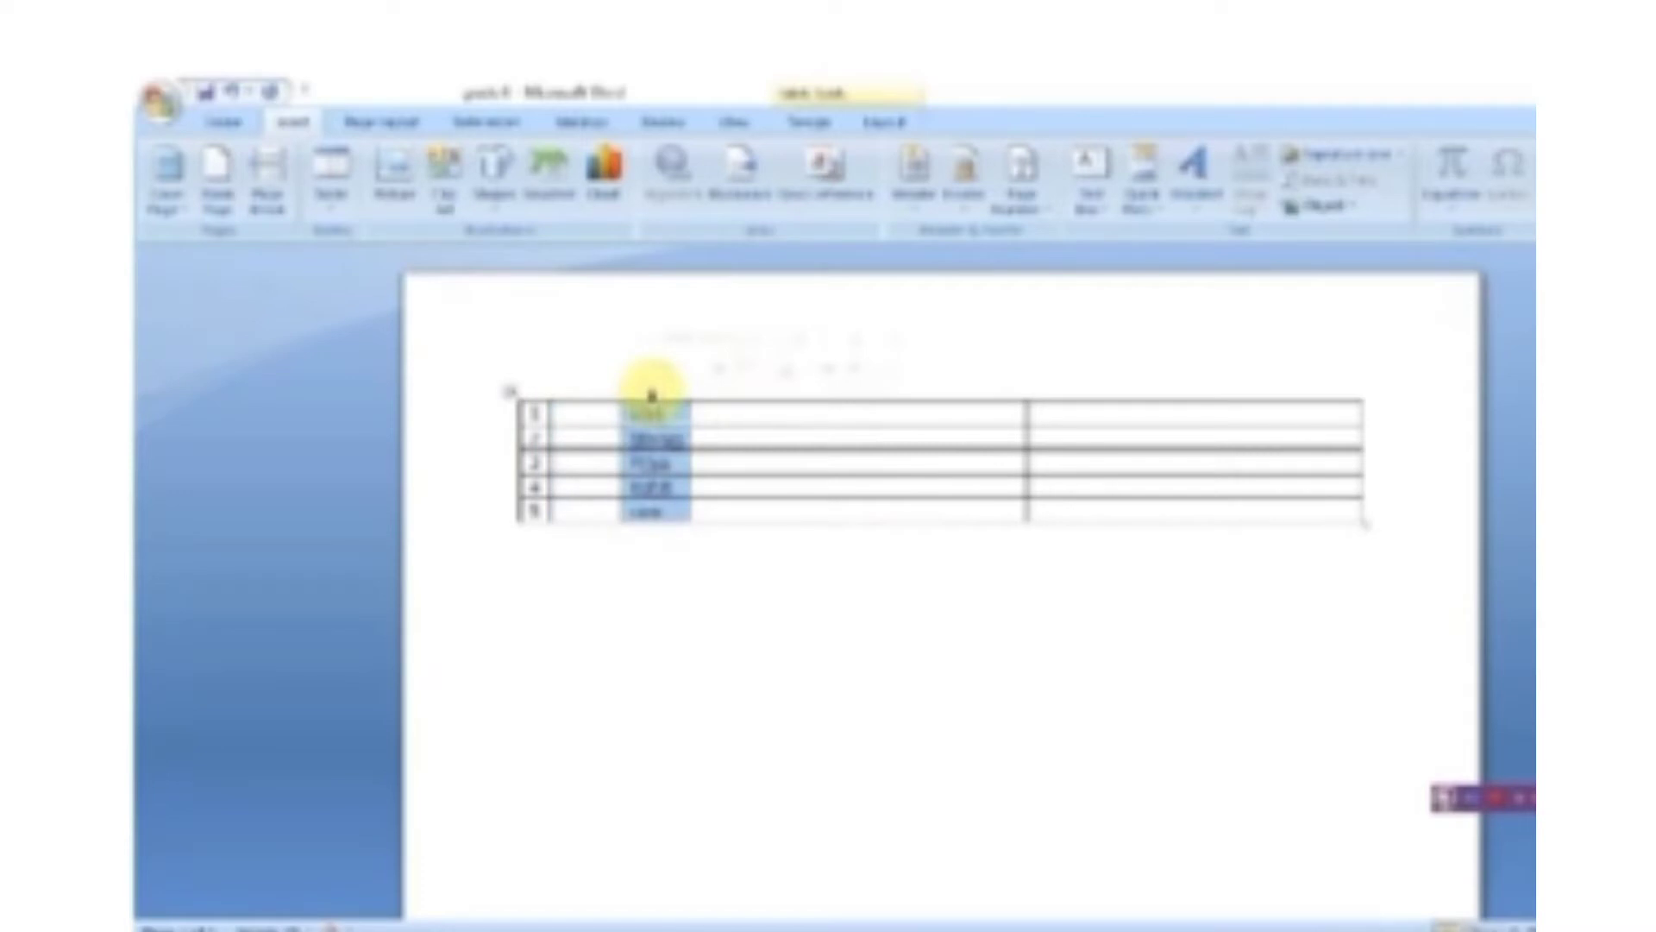
right_click(657, 401)
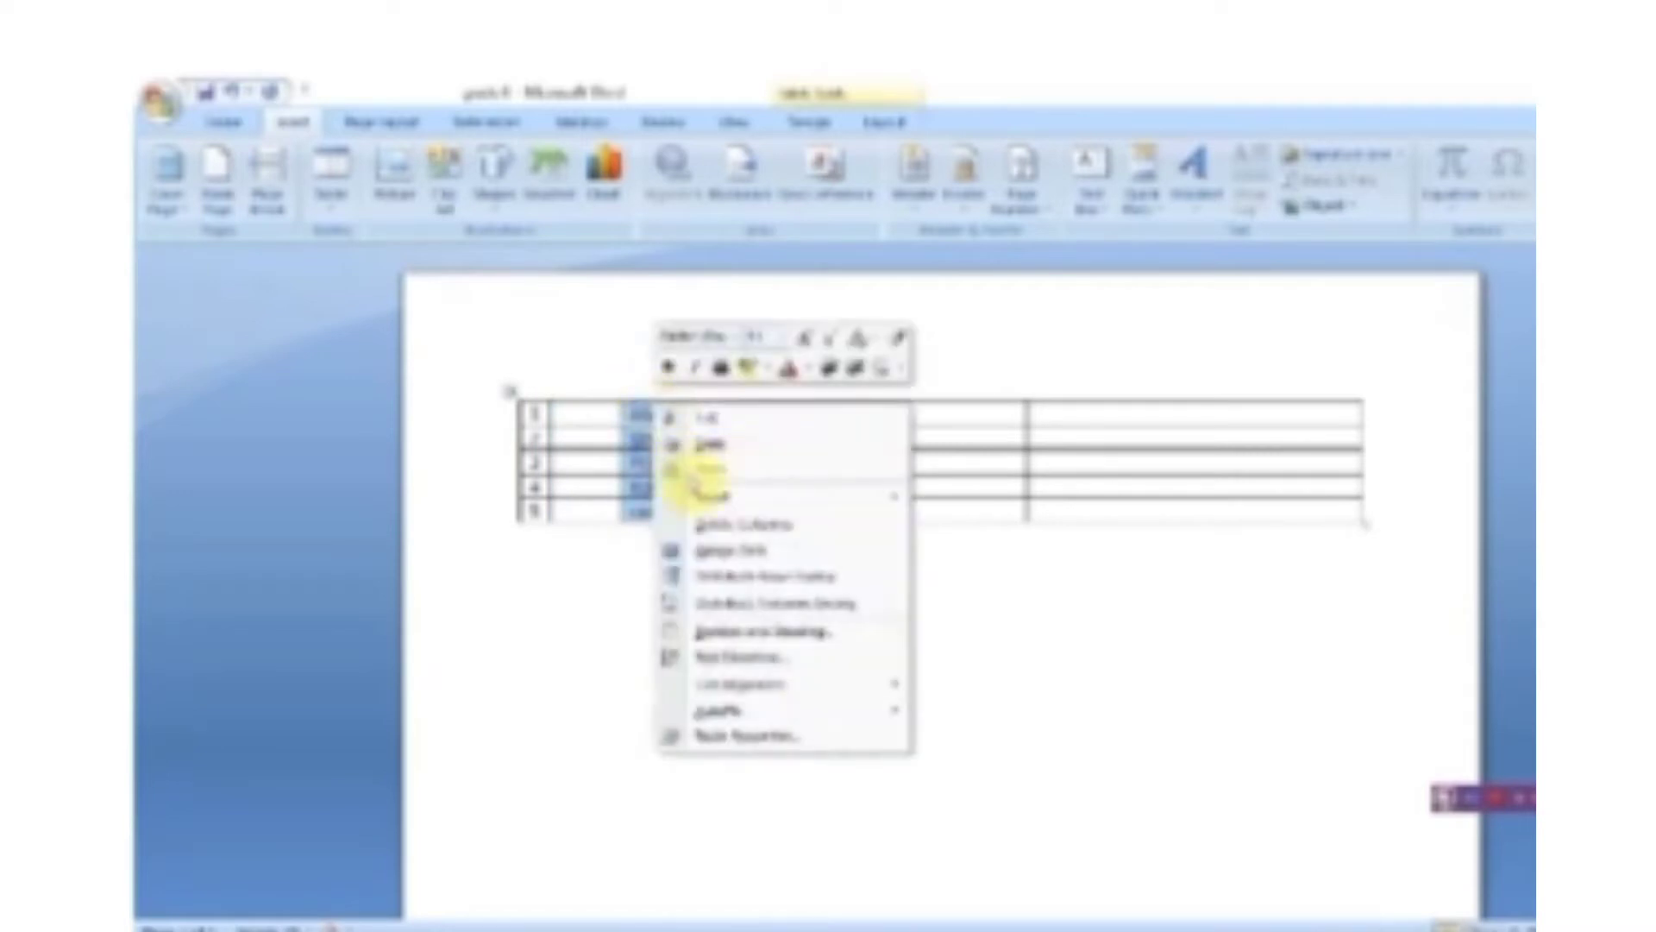
mouse_move(701, 502)
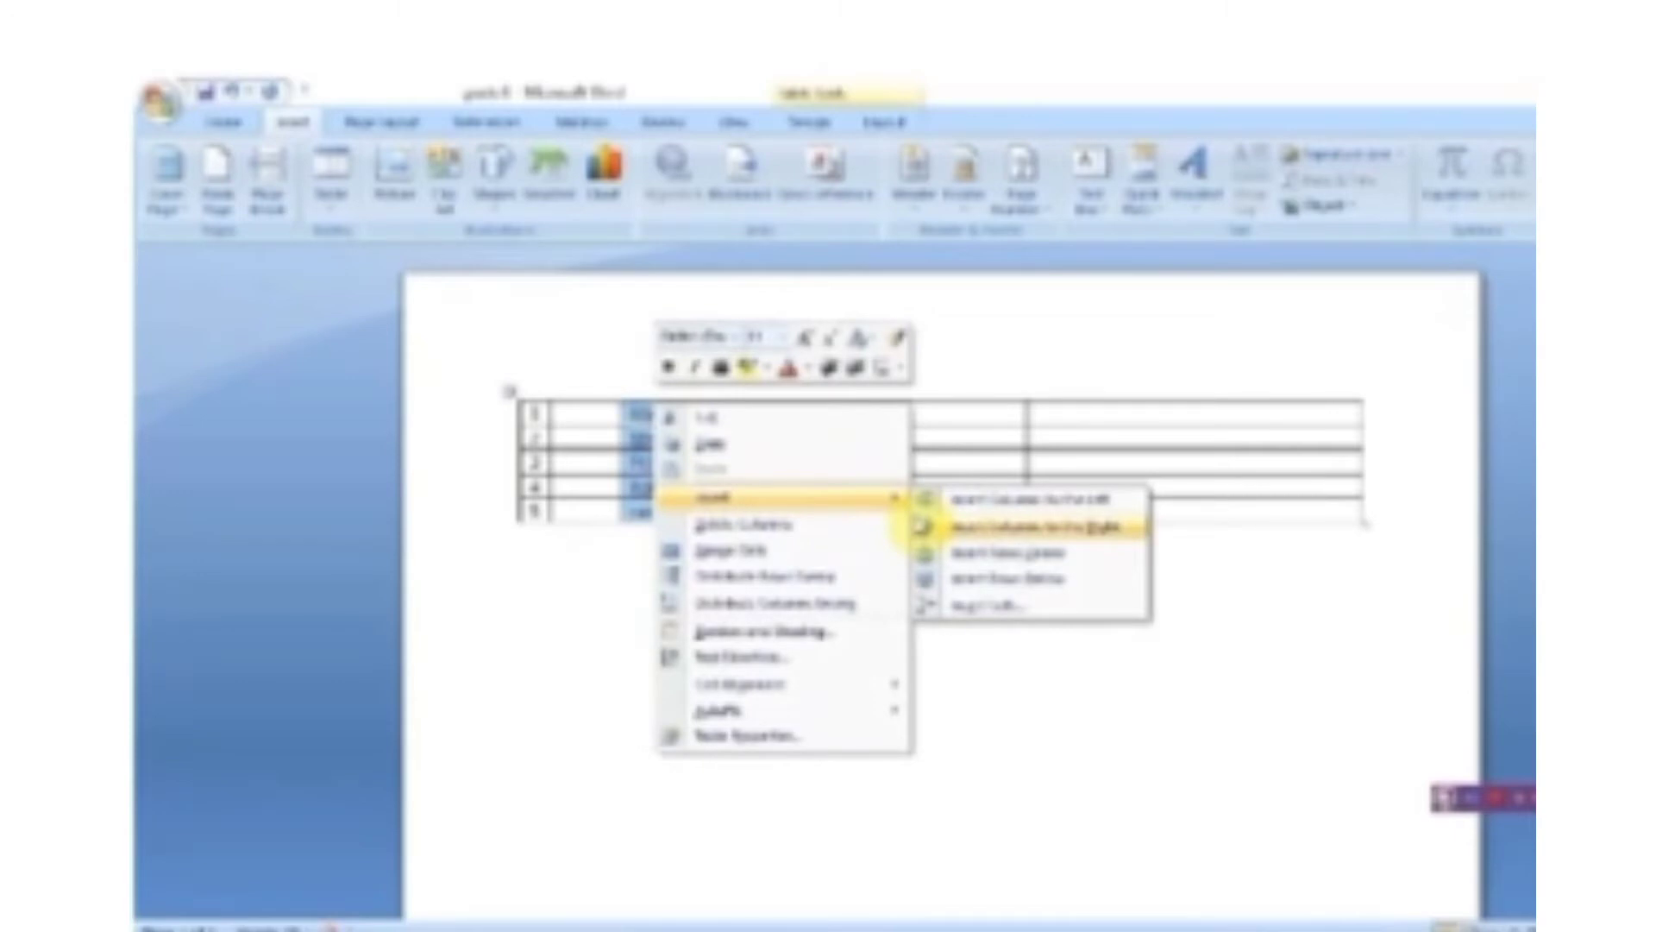
left_click(937, 523)
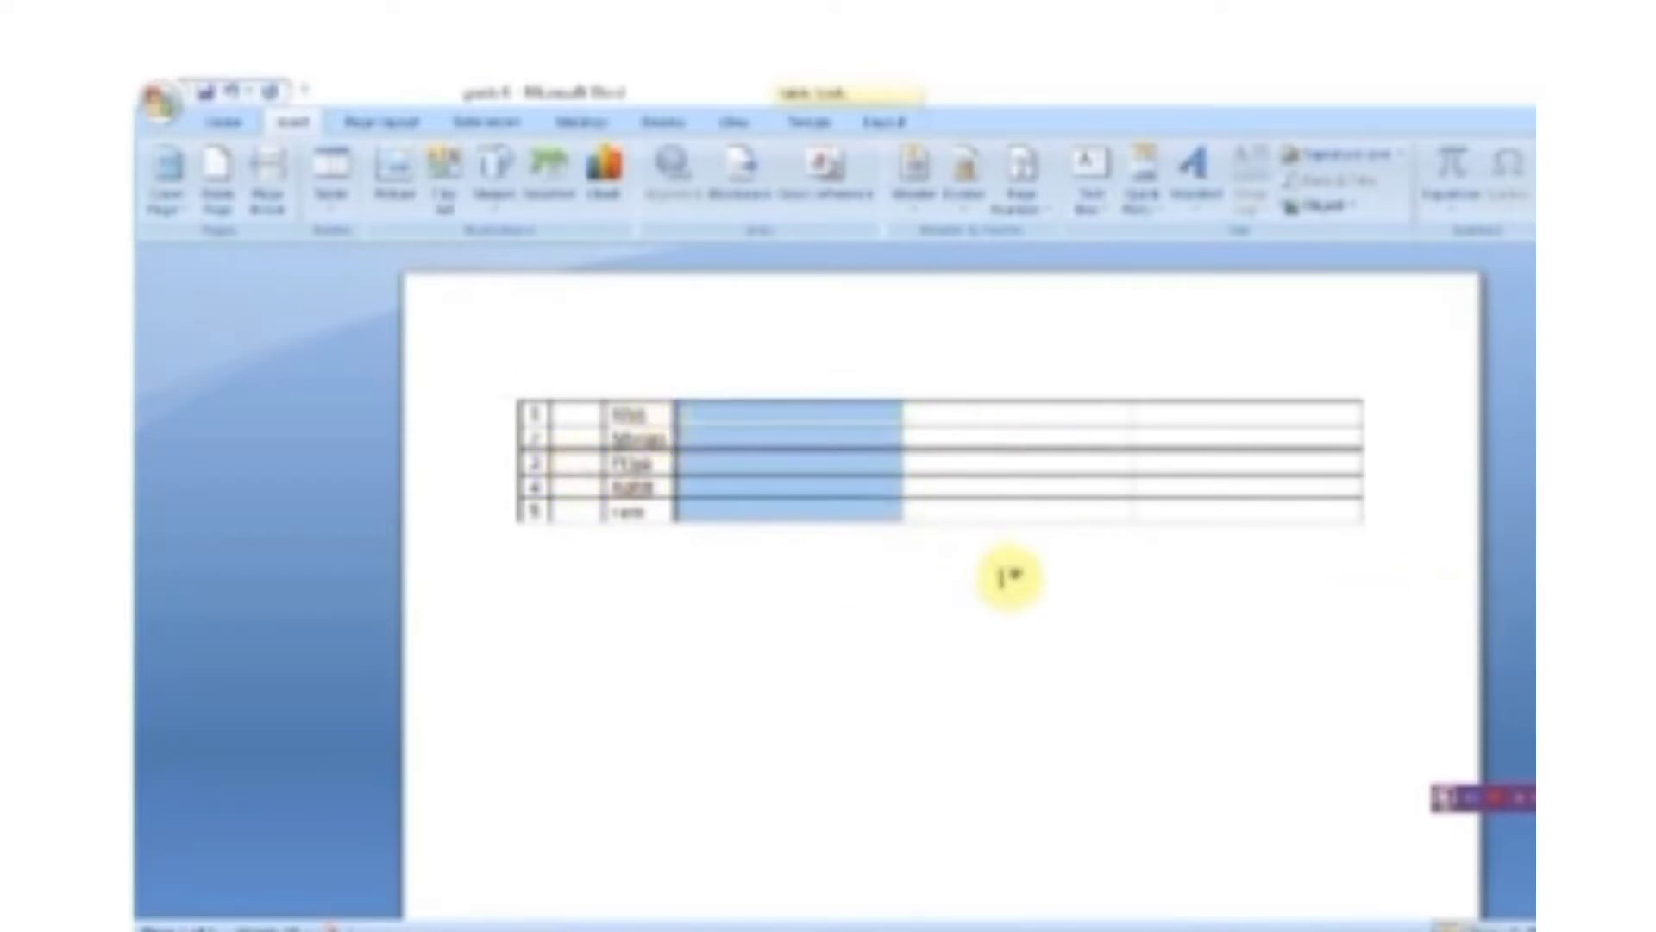
Insert a new row above row 5 and place the cursor in its names cell.
left_click(521, 513)
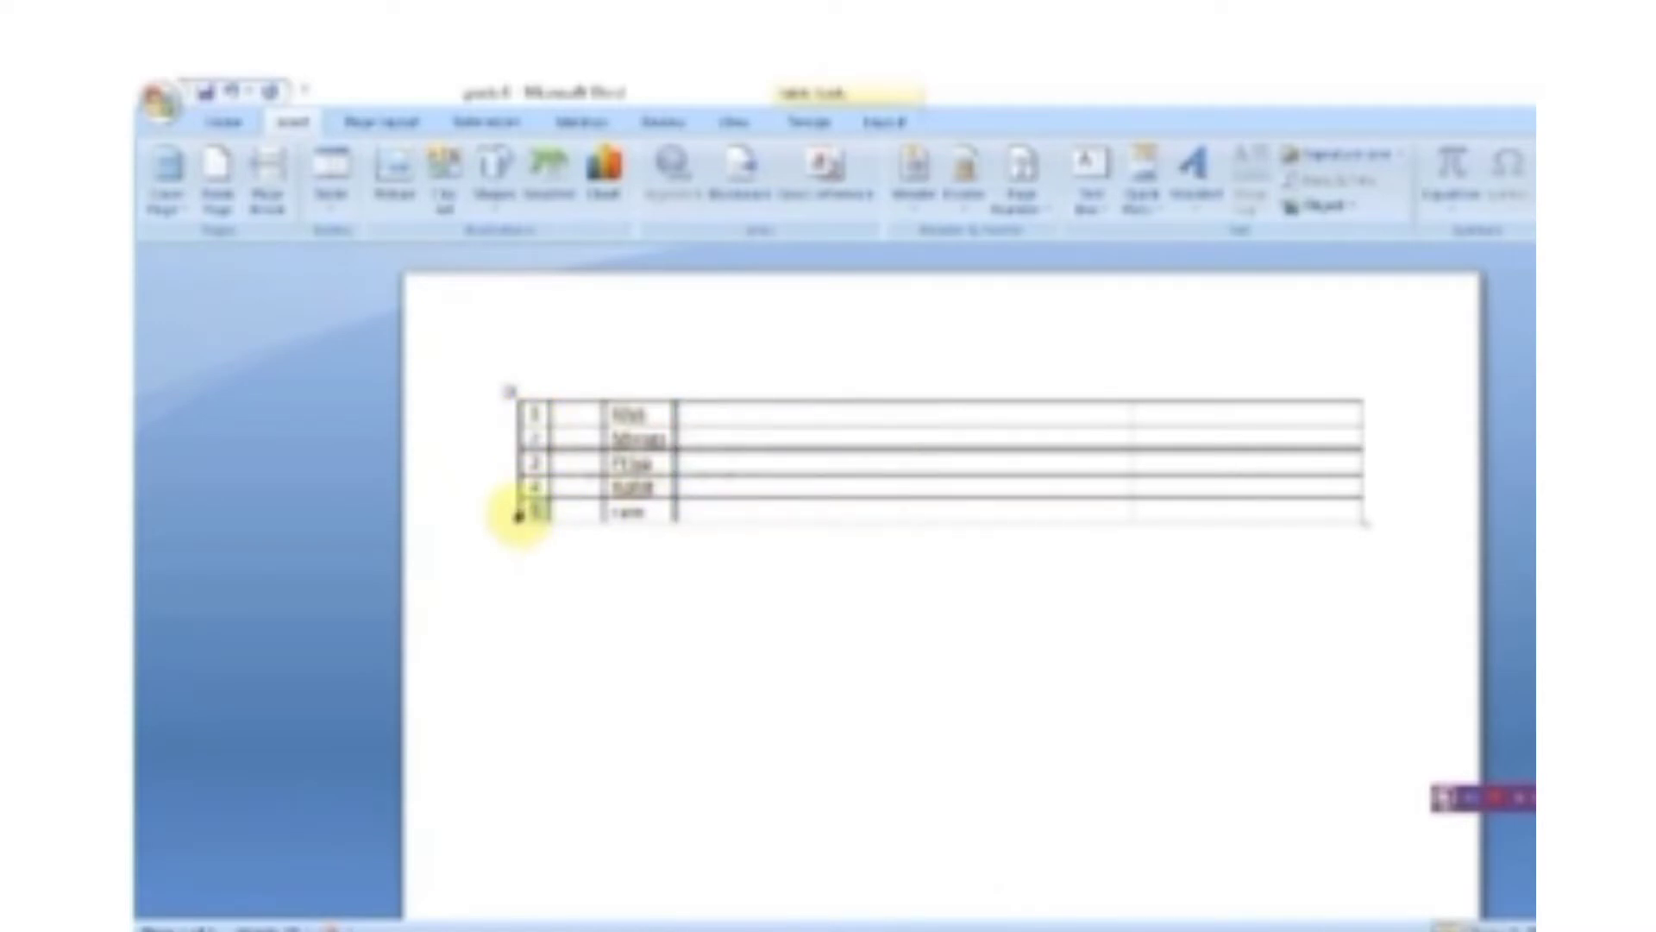
left_click(518, 515)
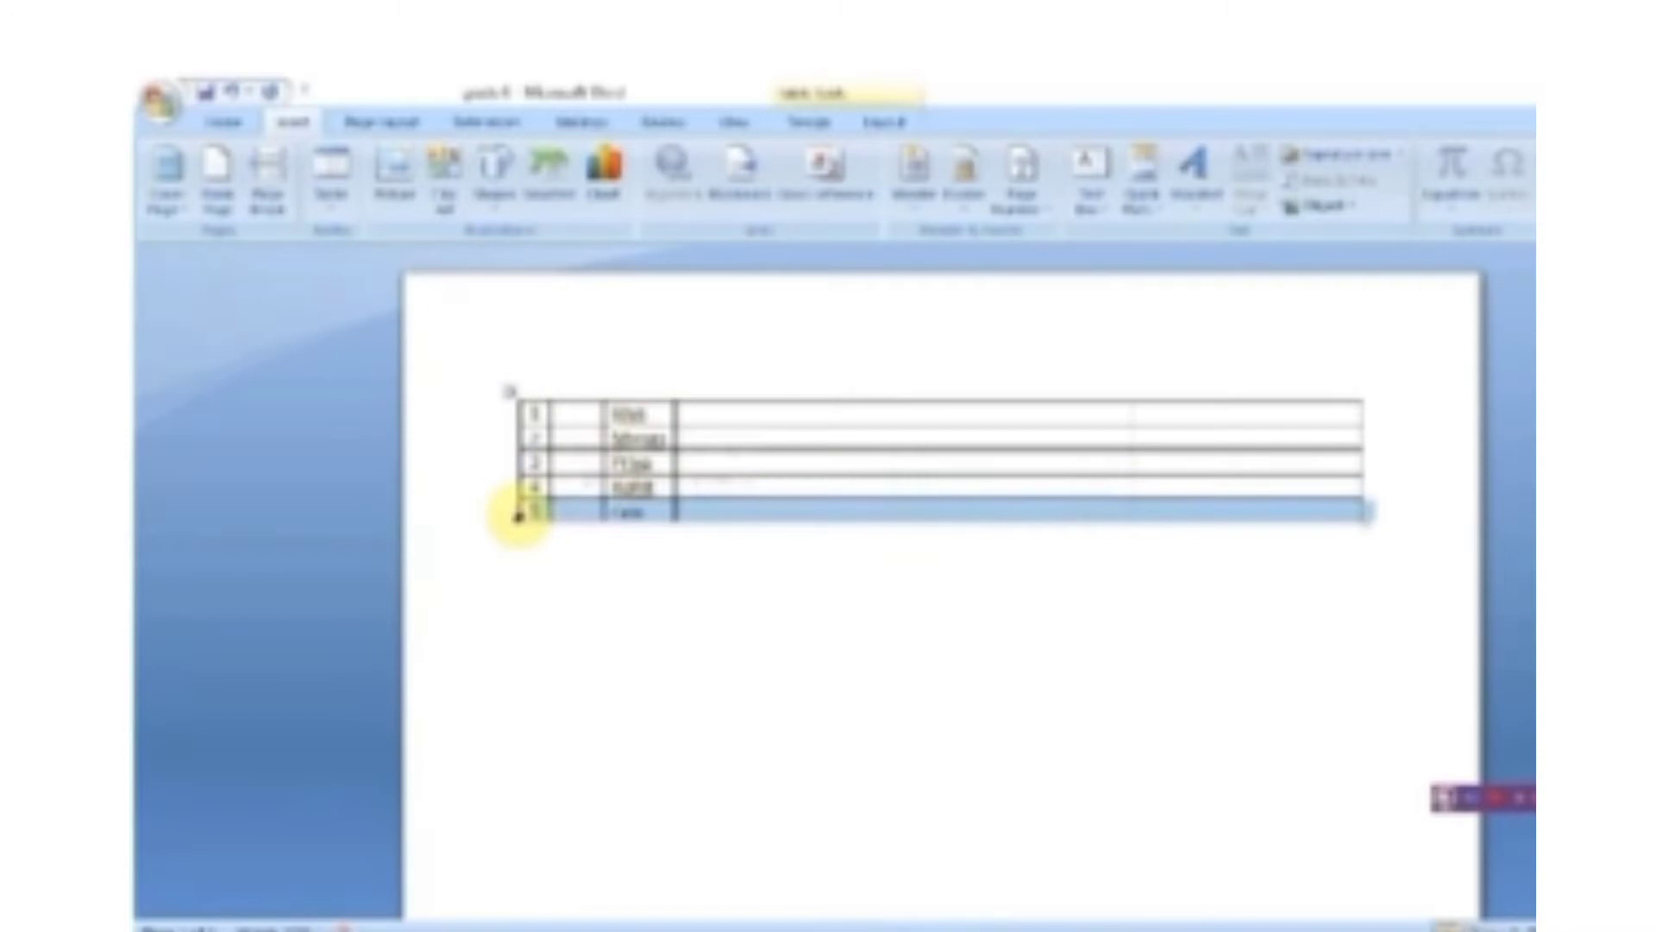
right_click(518, 515)
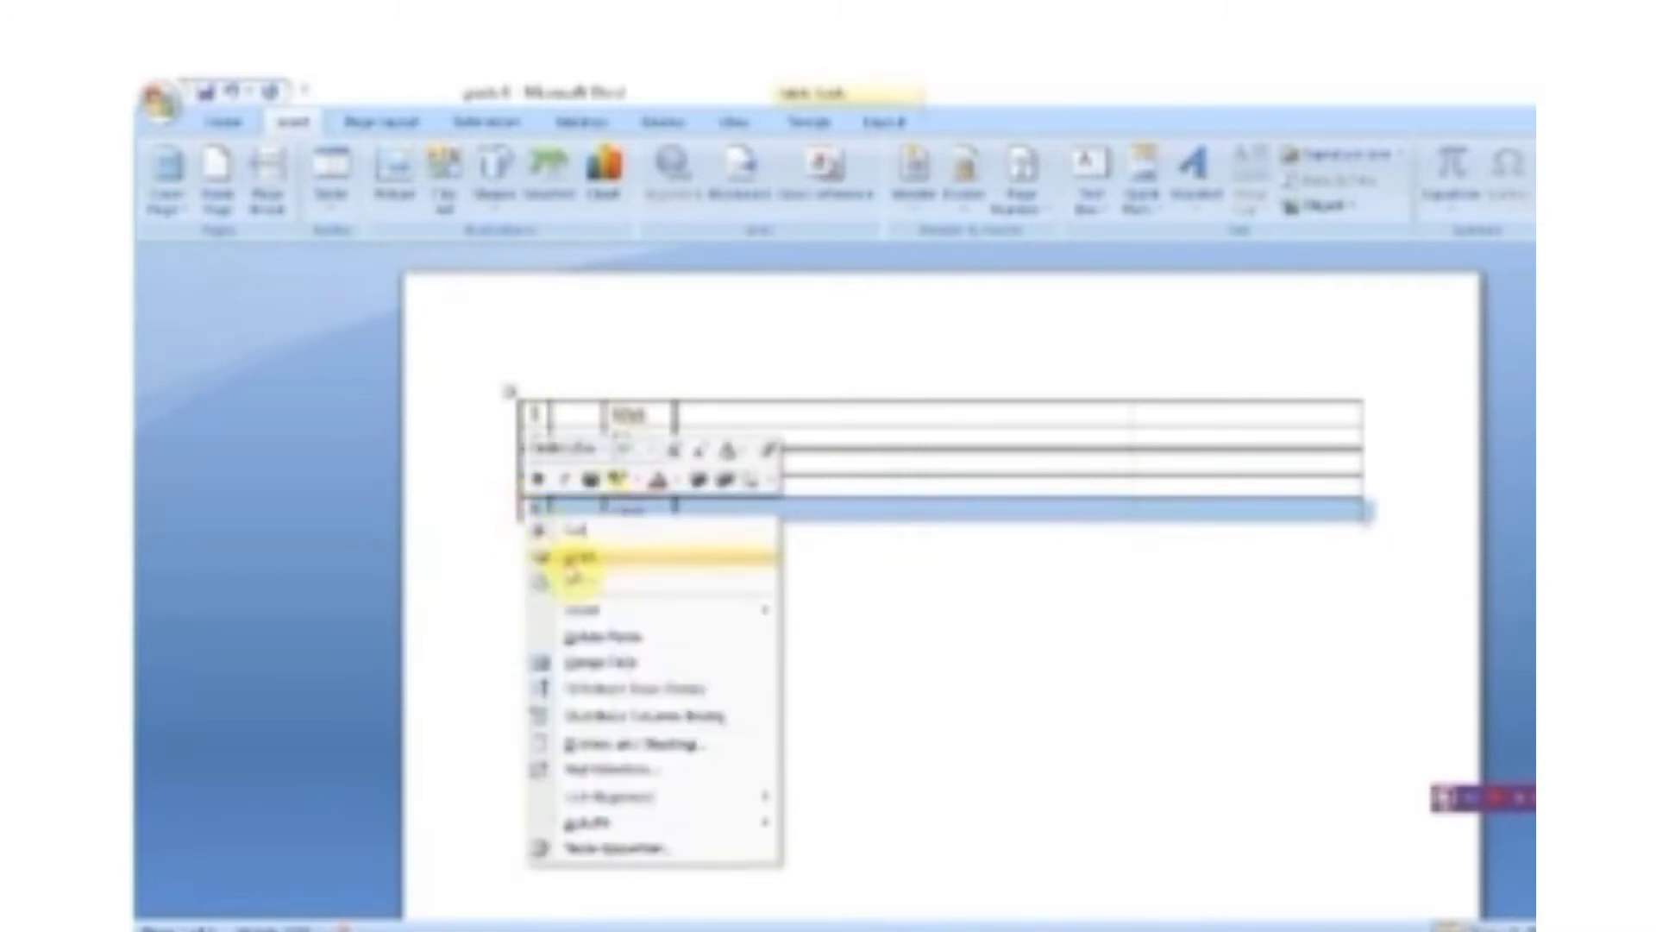
mouse_move(579, 610)
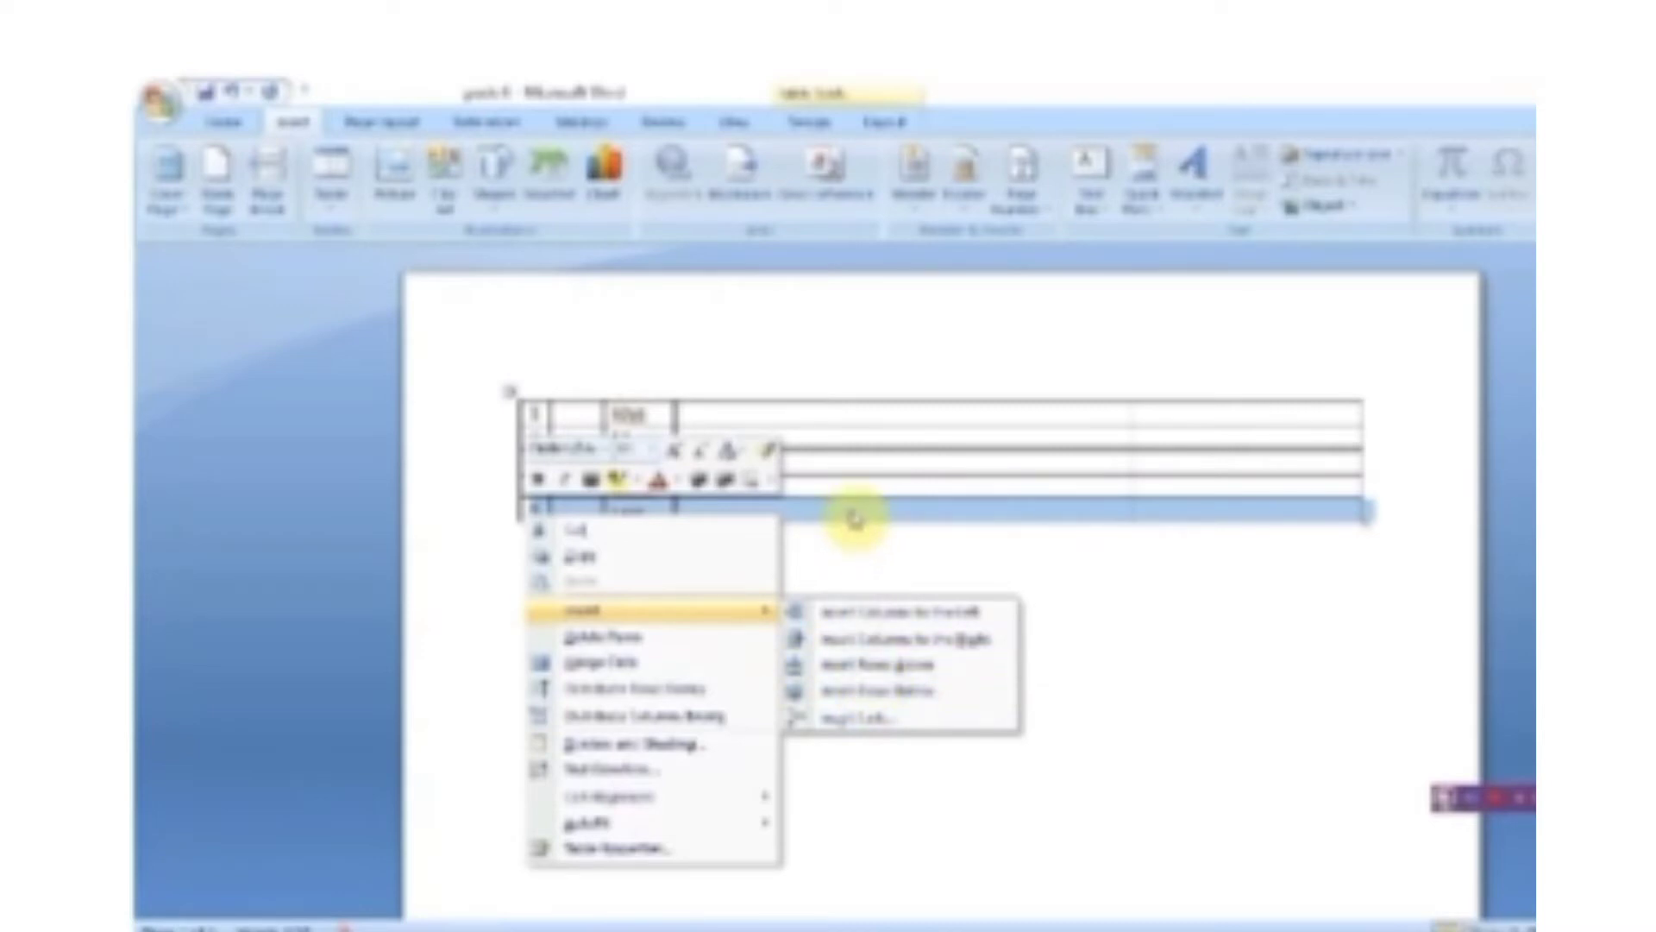
left_click(829, 666)
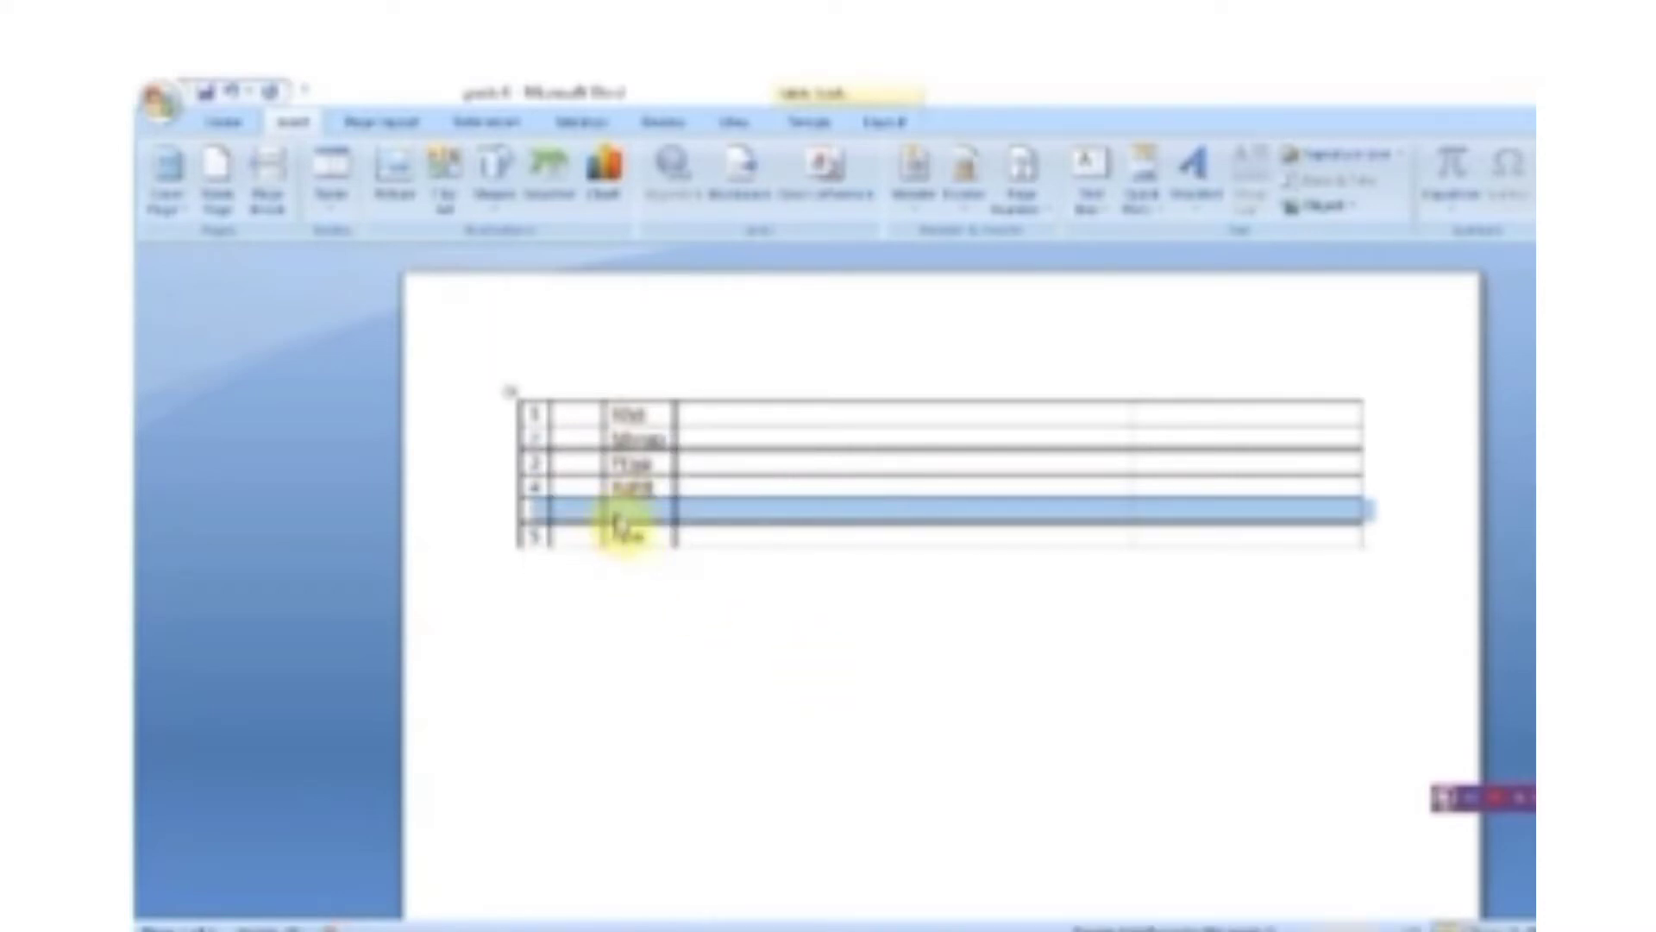
left_click(619, 512)
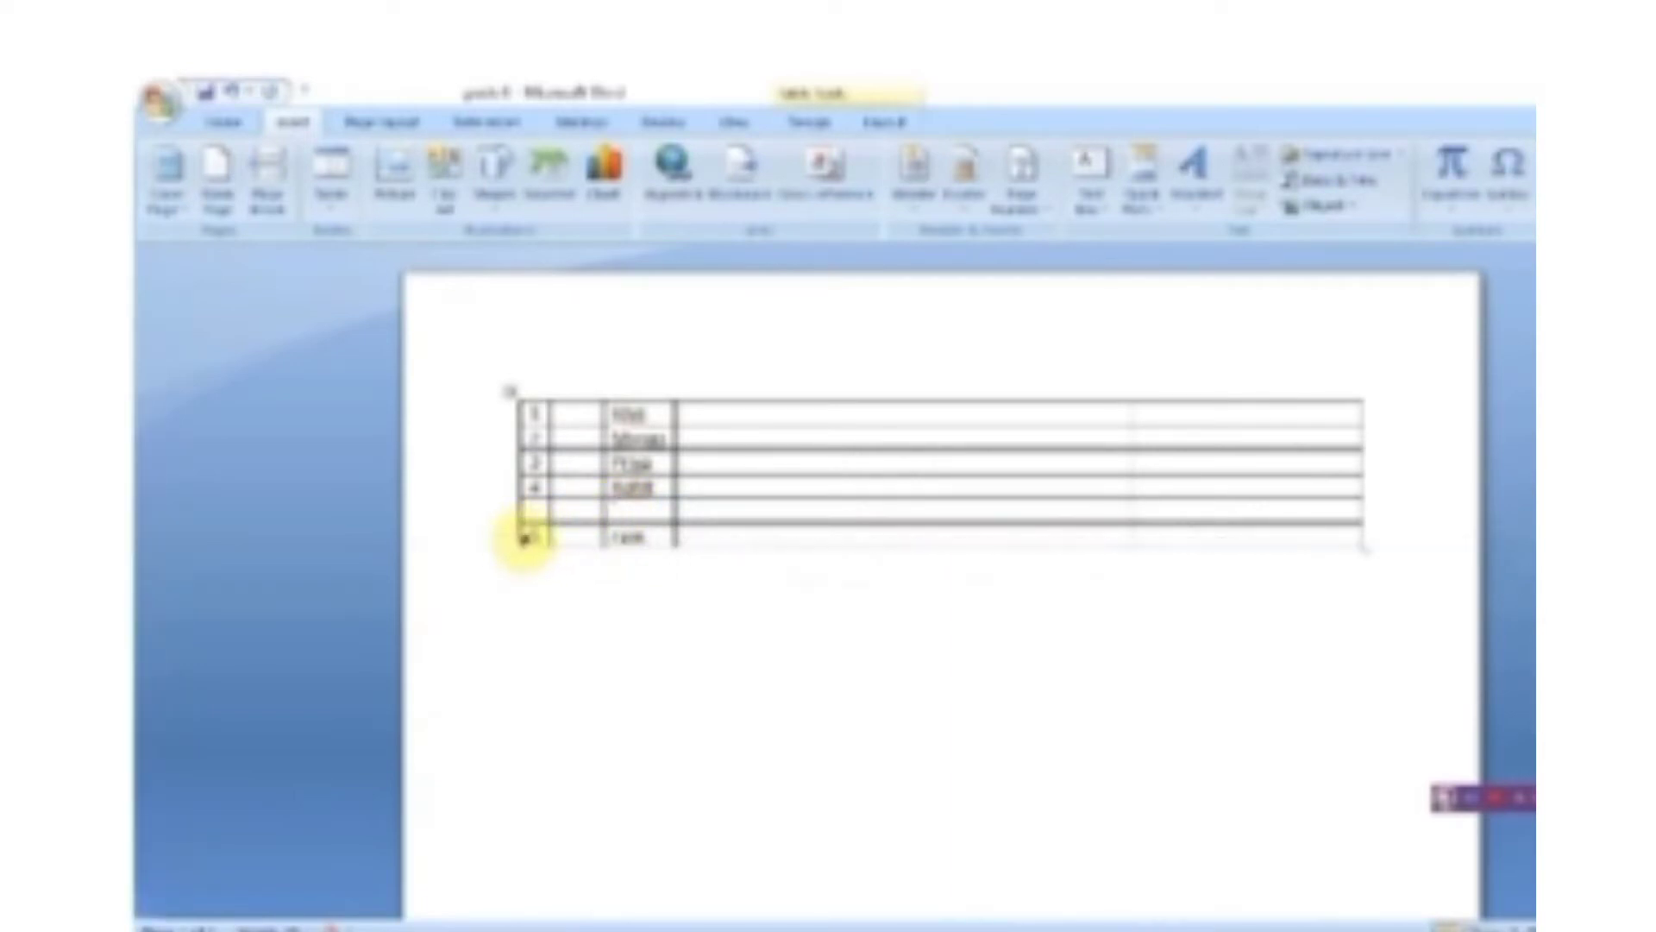
Insert a new row below row 5 at the end of the table.
left_click(524, 536)
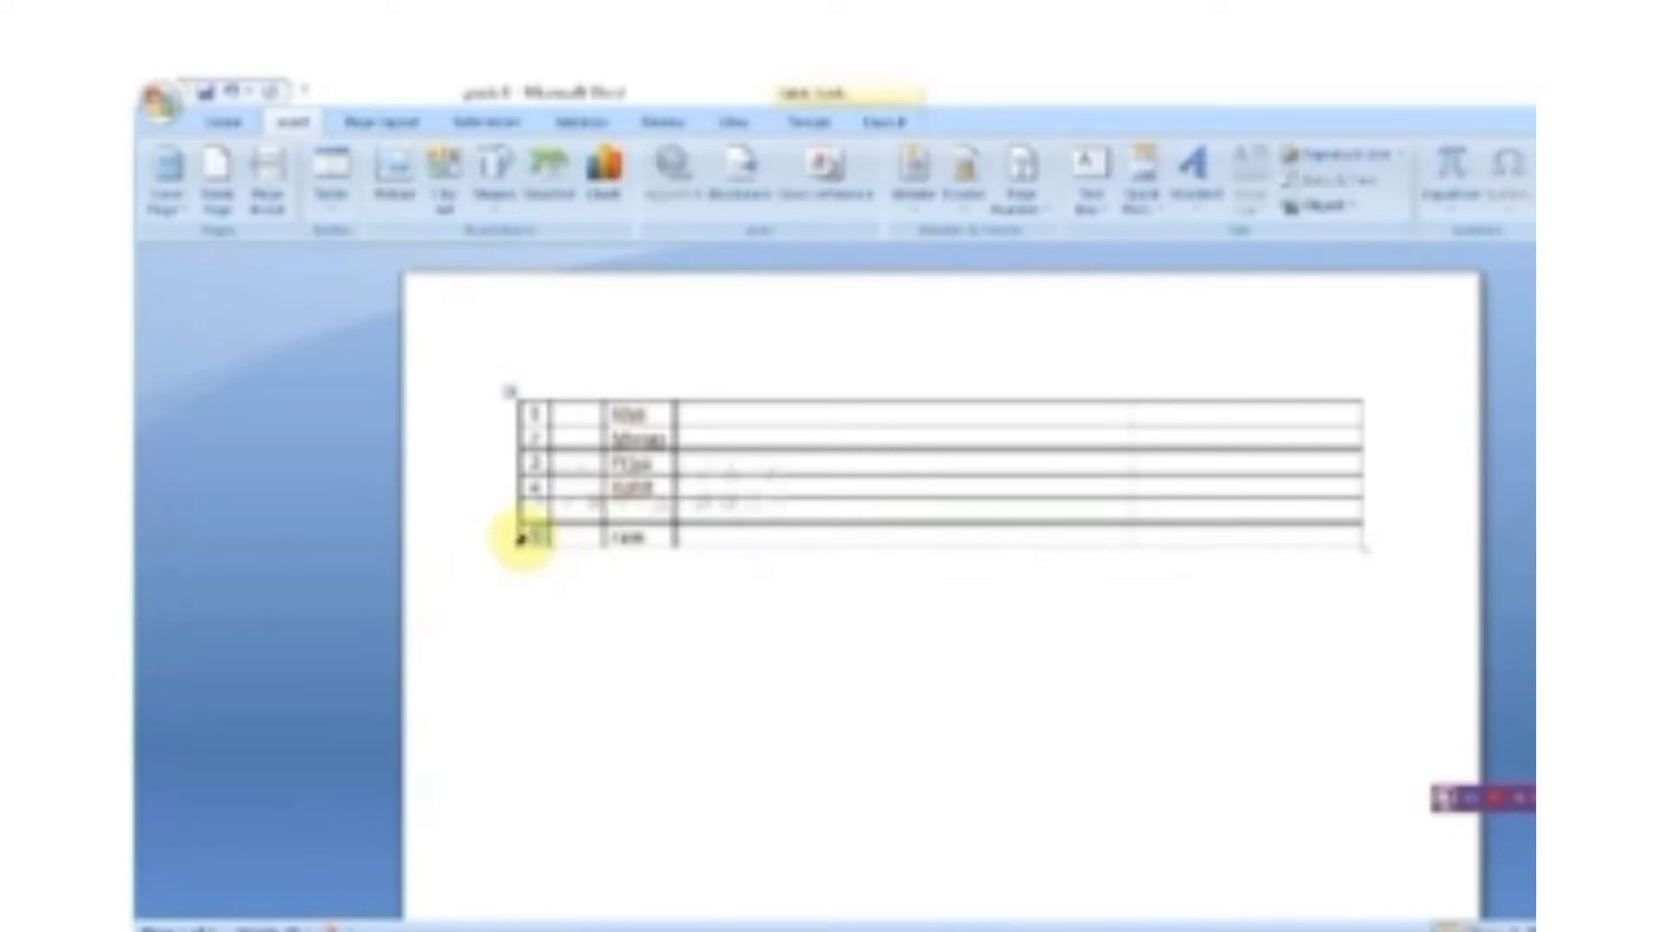
left_click(520, 538)
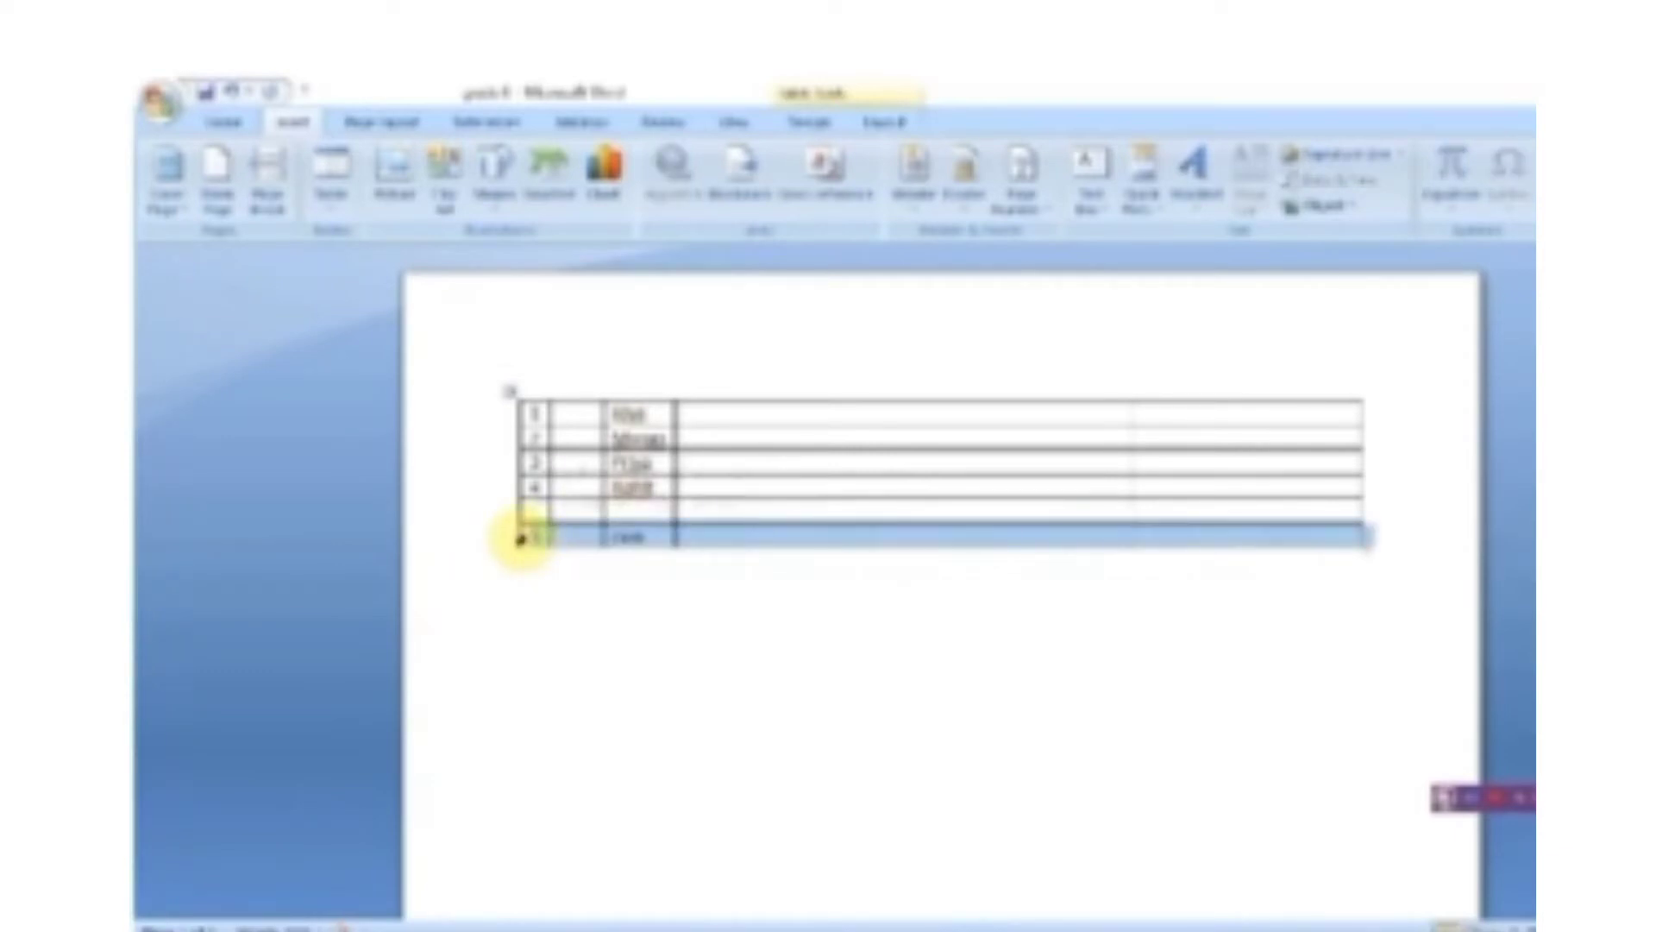
right_click(520, 537)
mouse_move(566, 639)
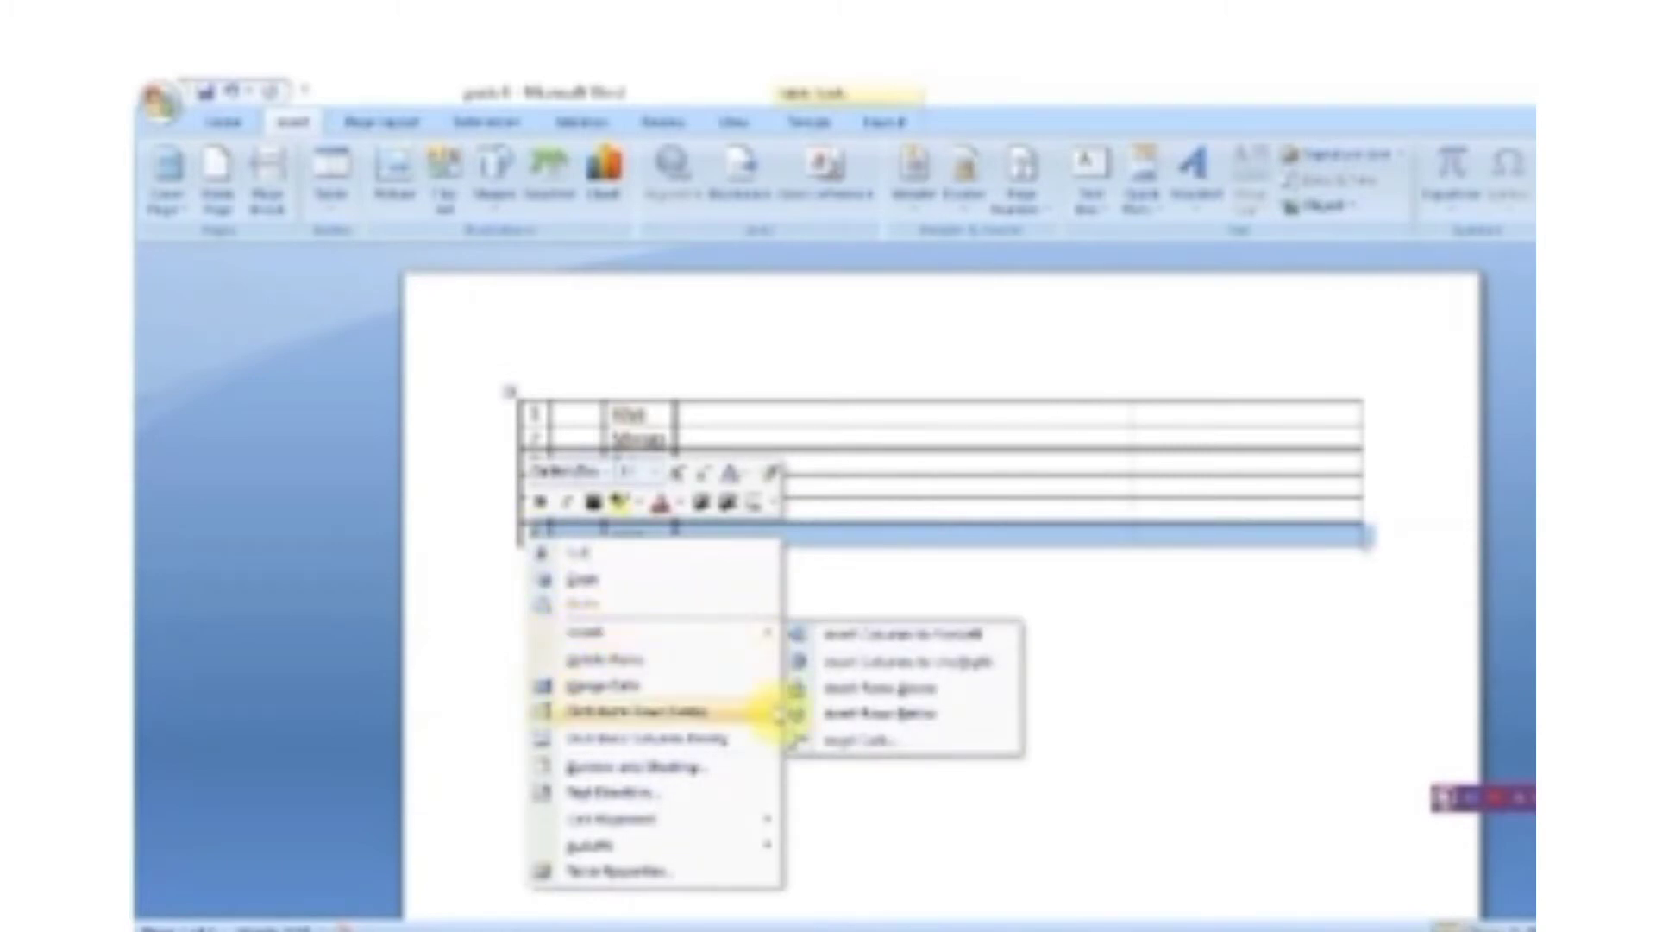
mouse_move(760, 635)
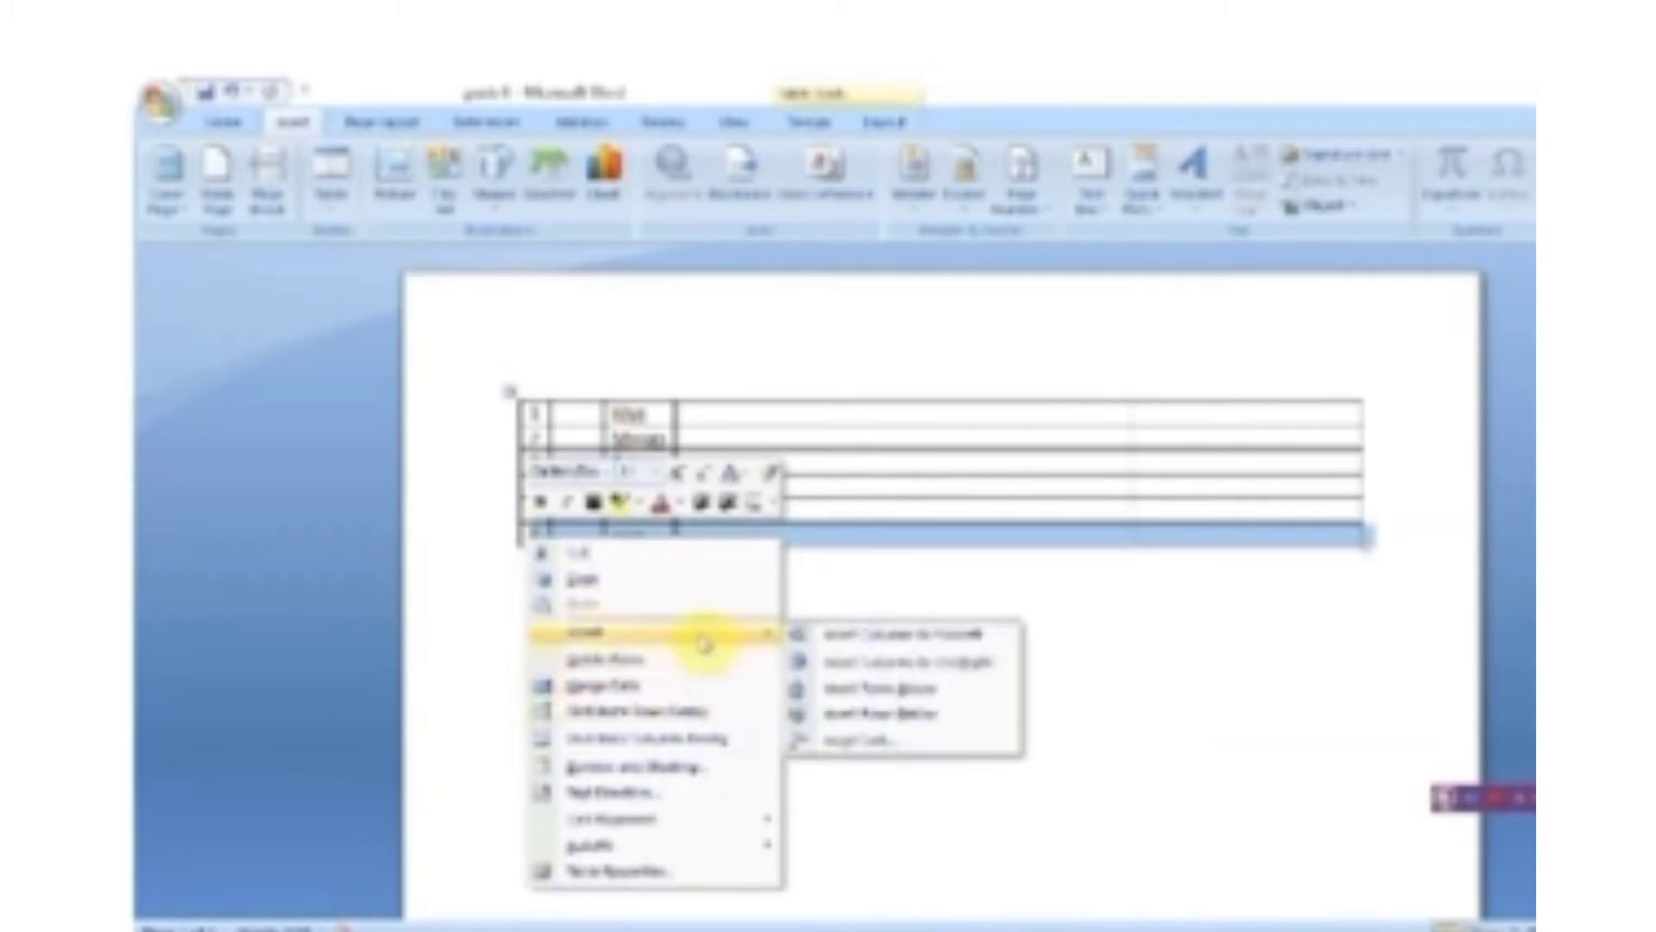
left_click(880, 716)
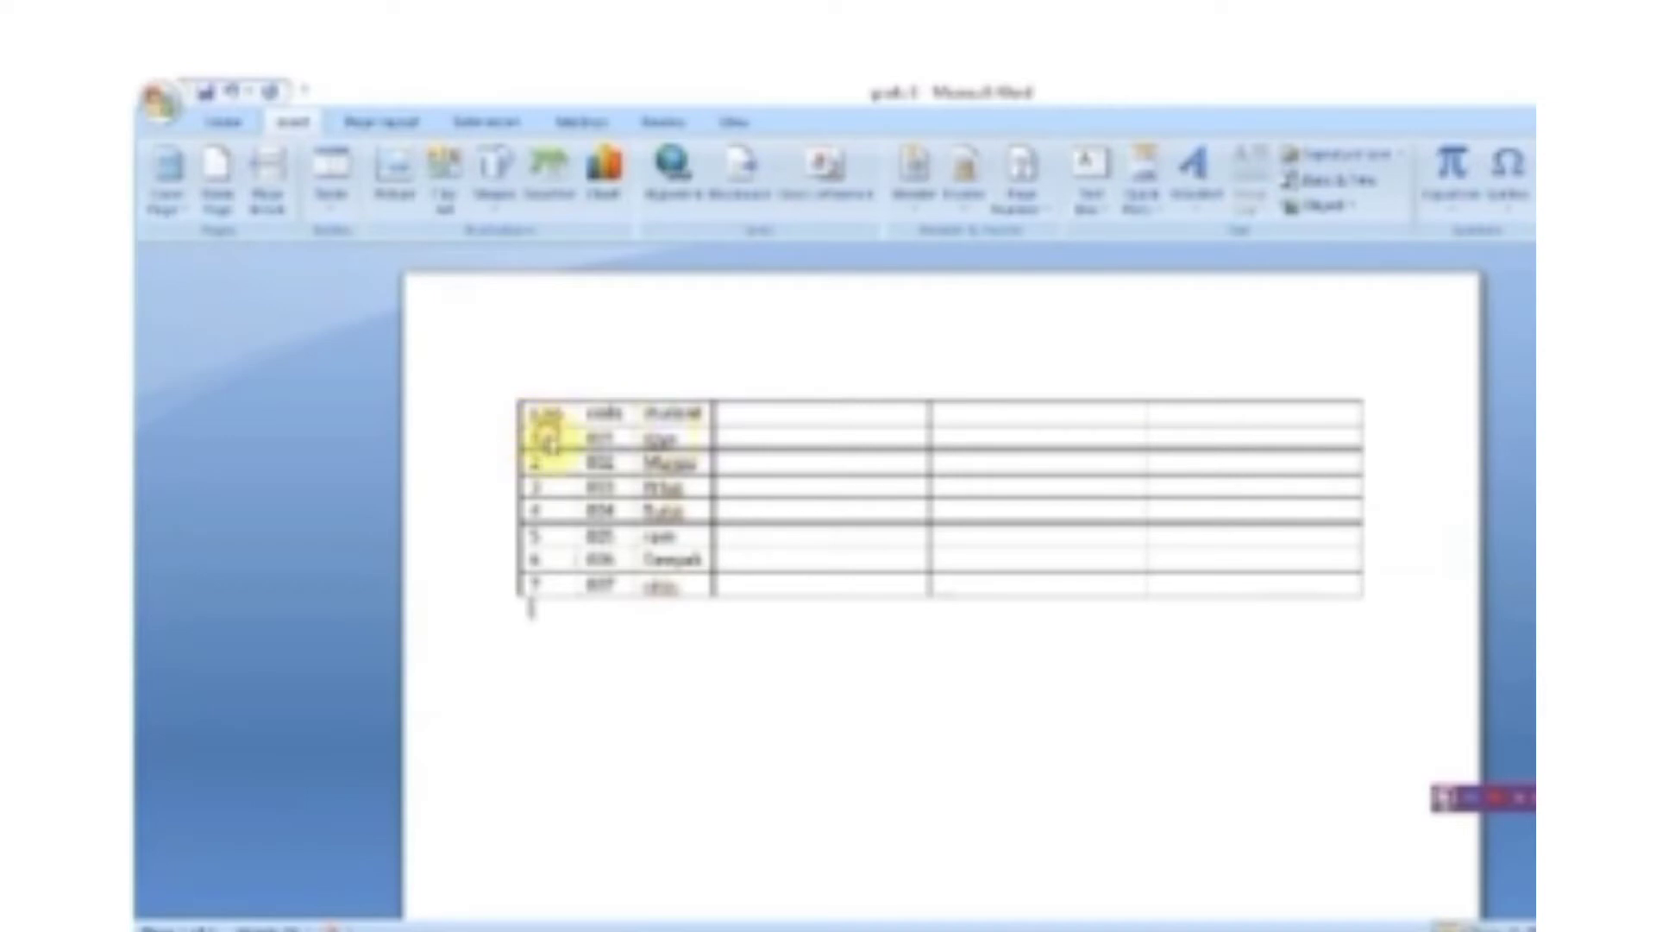
Try out selecting the whole row numbered 1, its first cell, and the single names in rows 1 and 6.
left_click(547, 440)
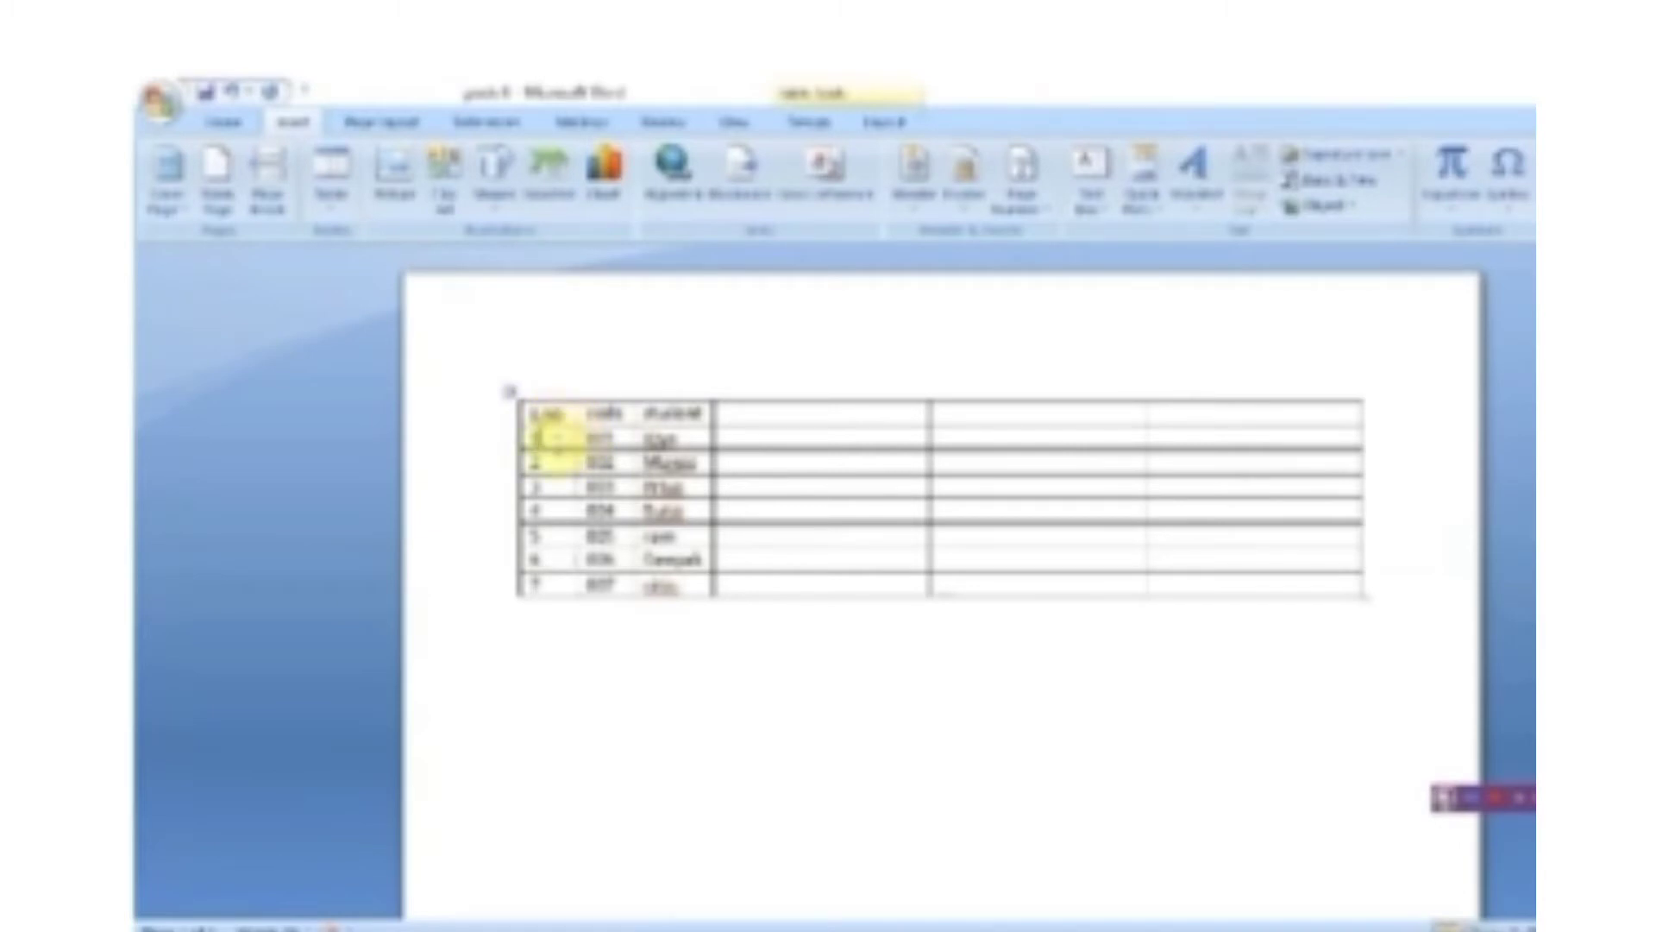
double_click(521, 440)
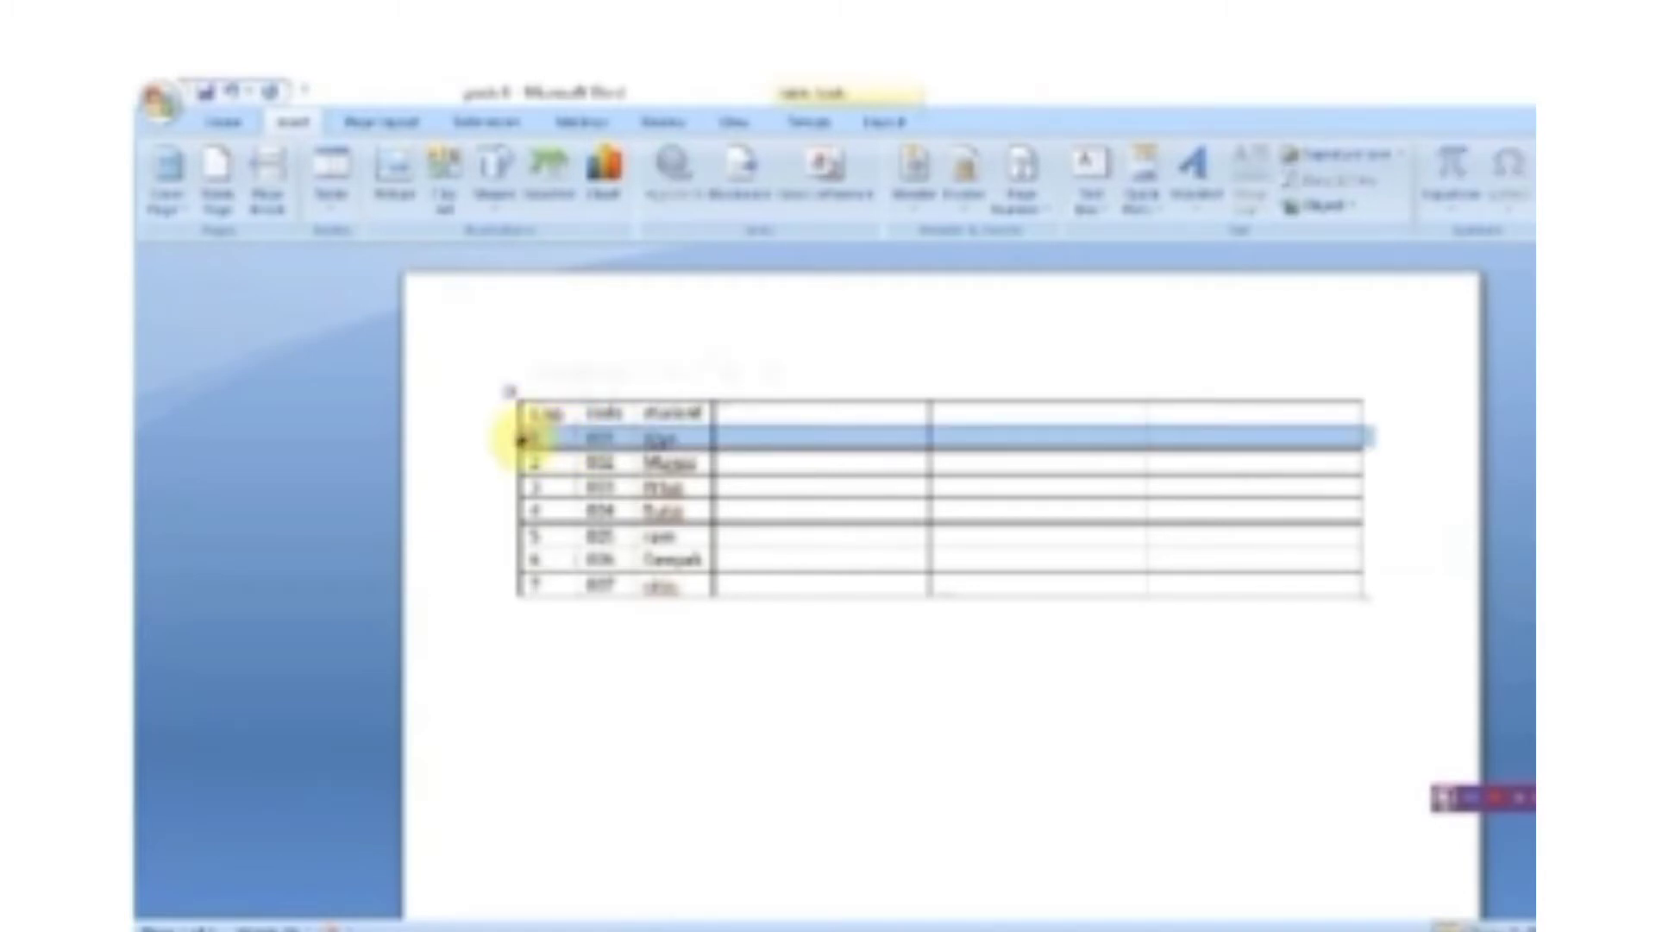
left_click(521, 440)
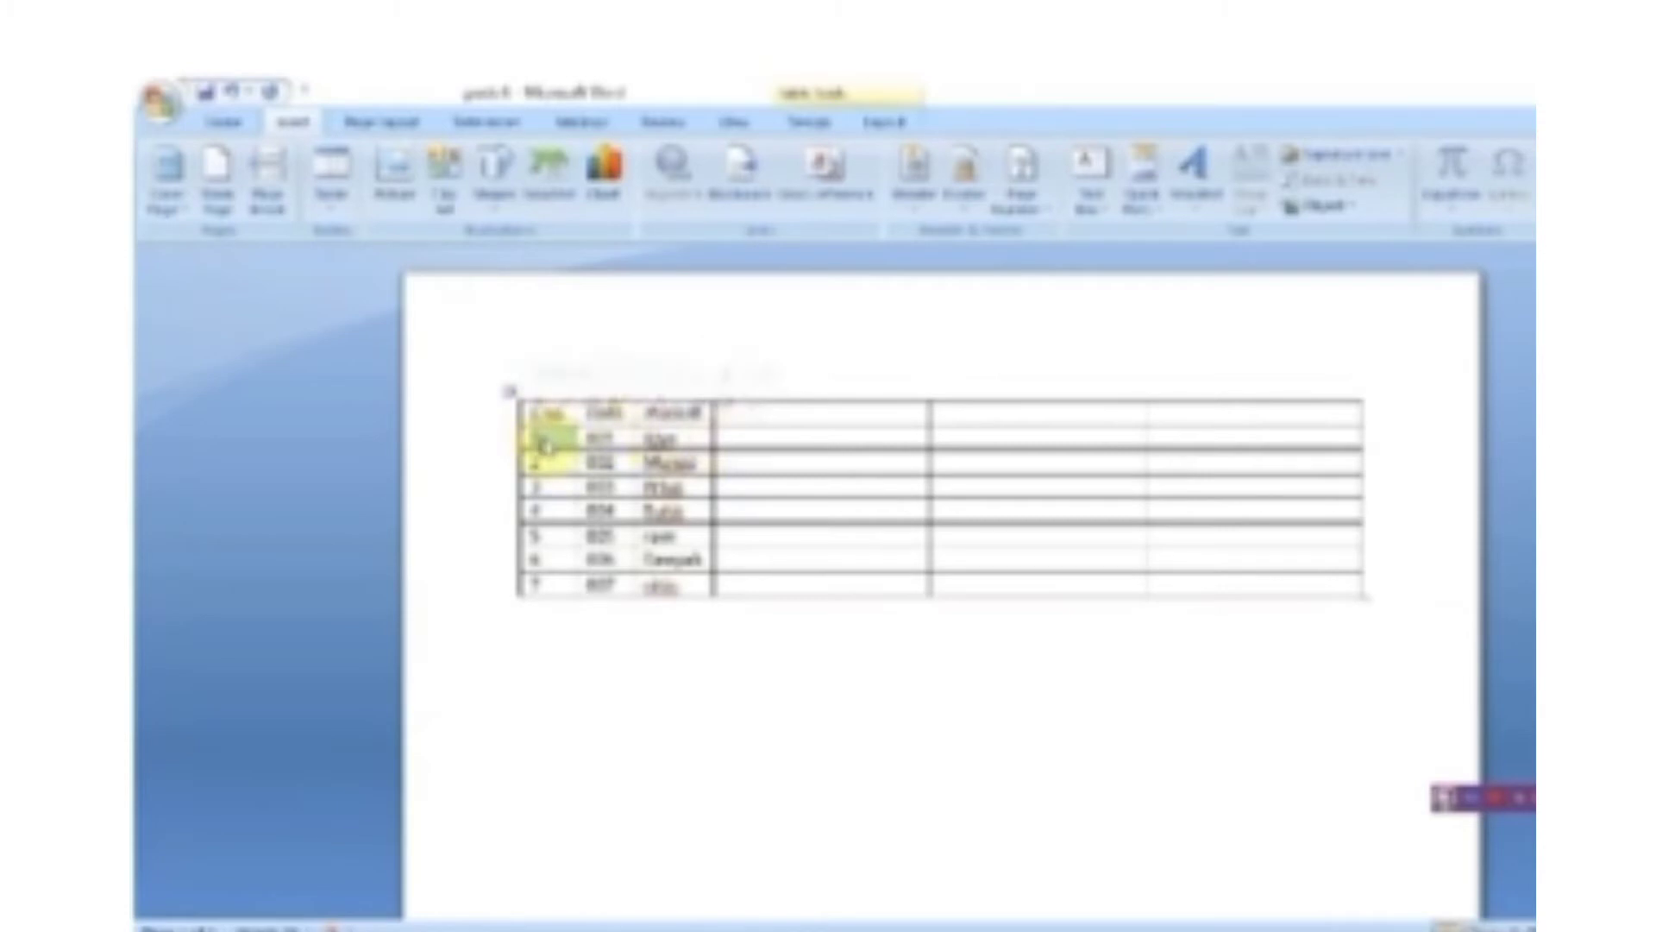
left_click(799, 441)
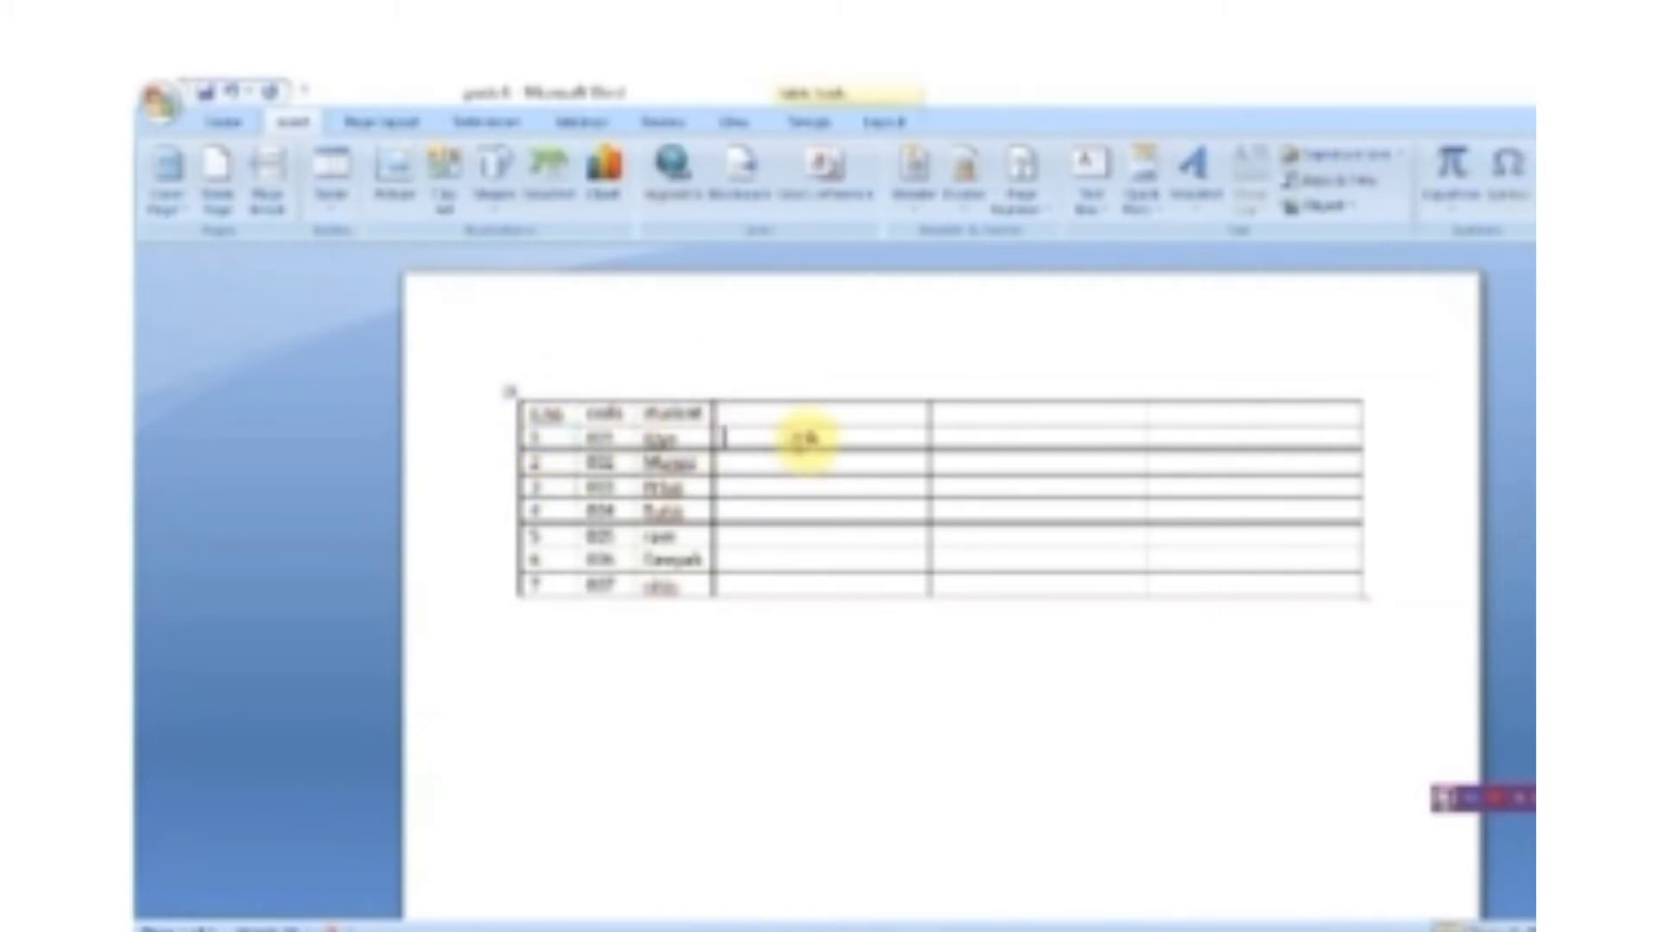
double_click(659, 438)
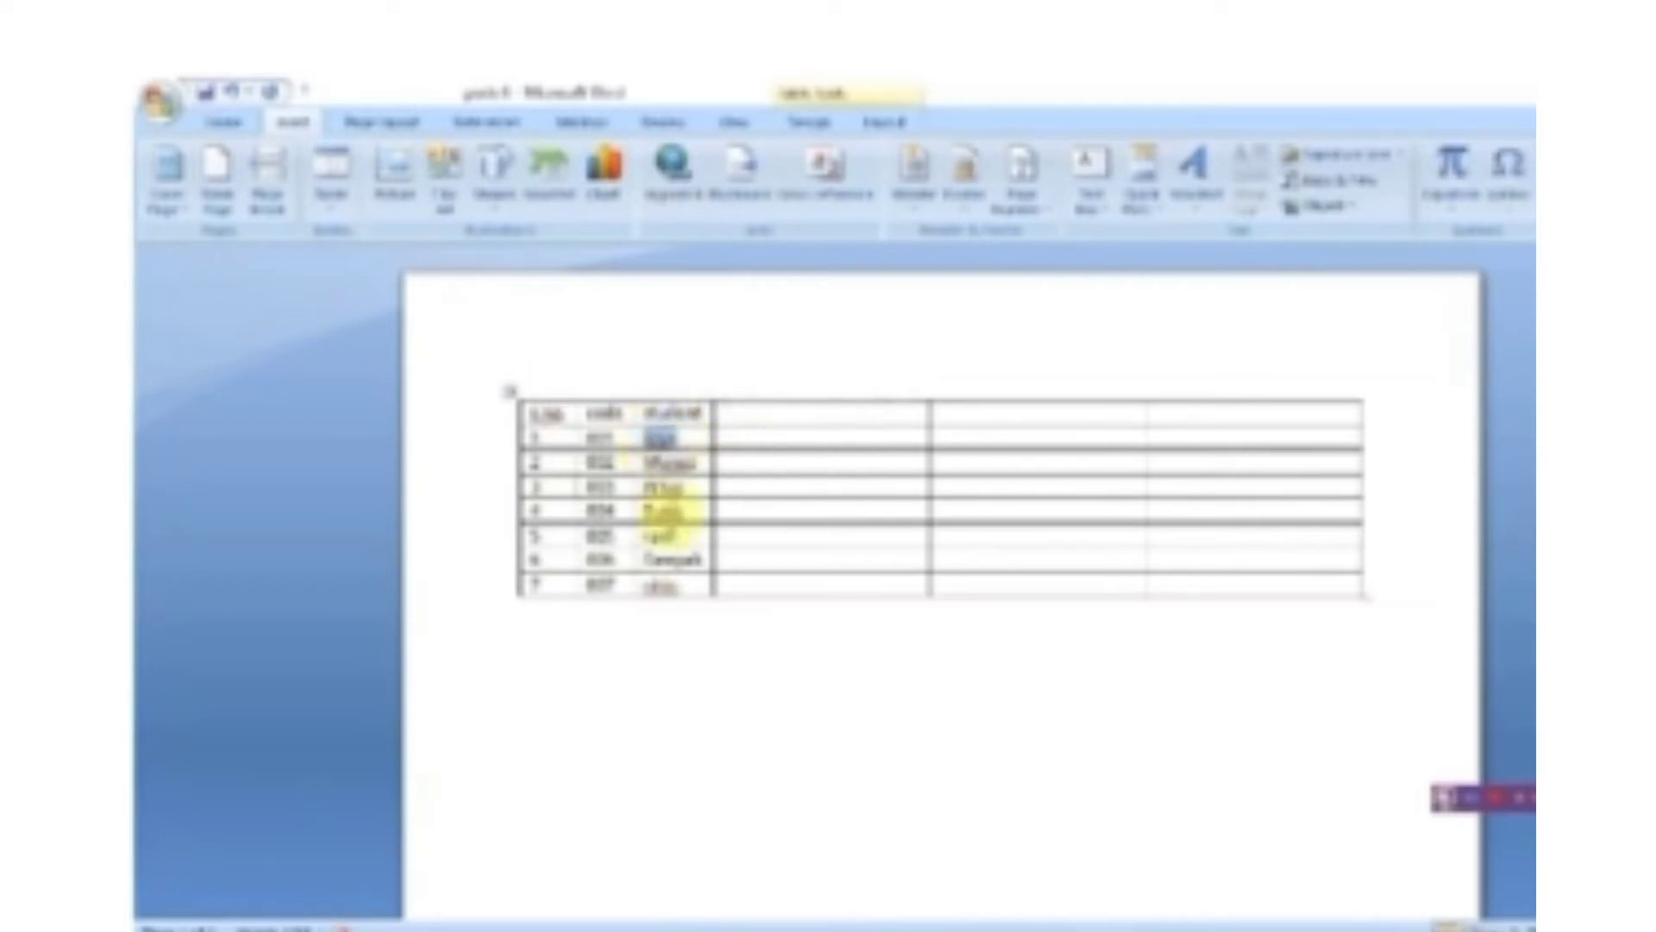
double_click(666, 559)
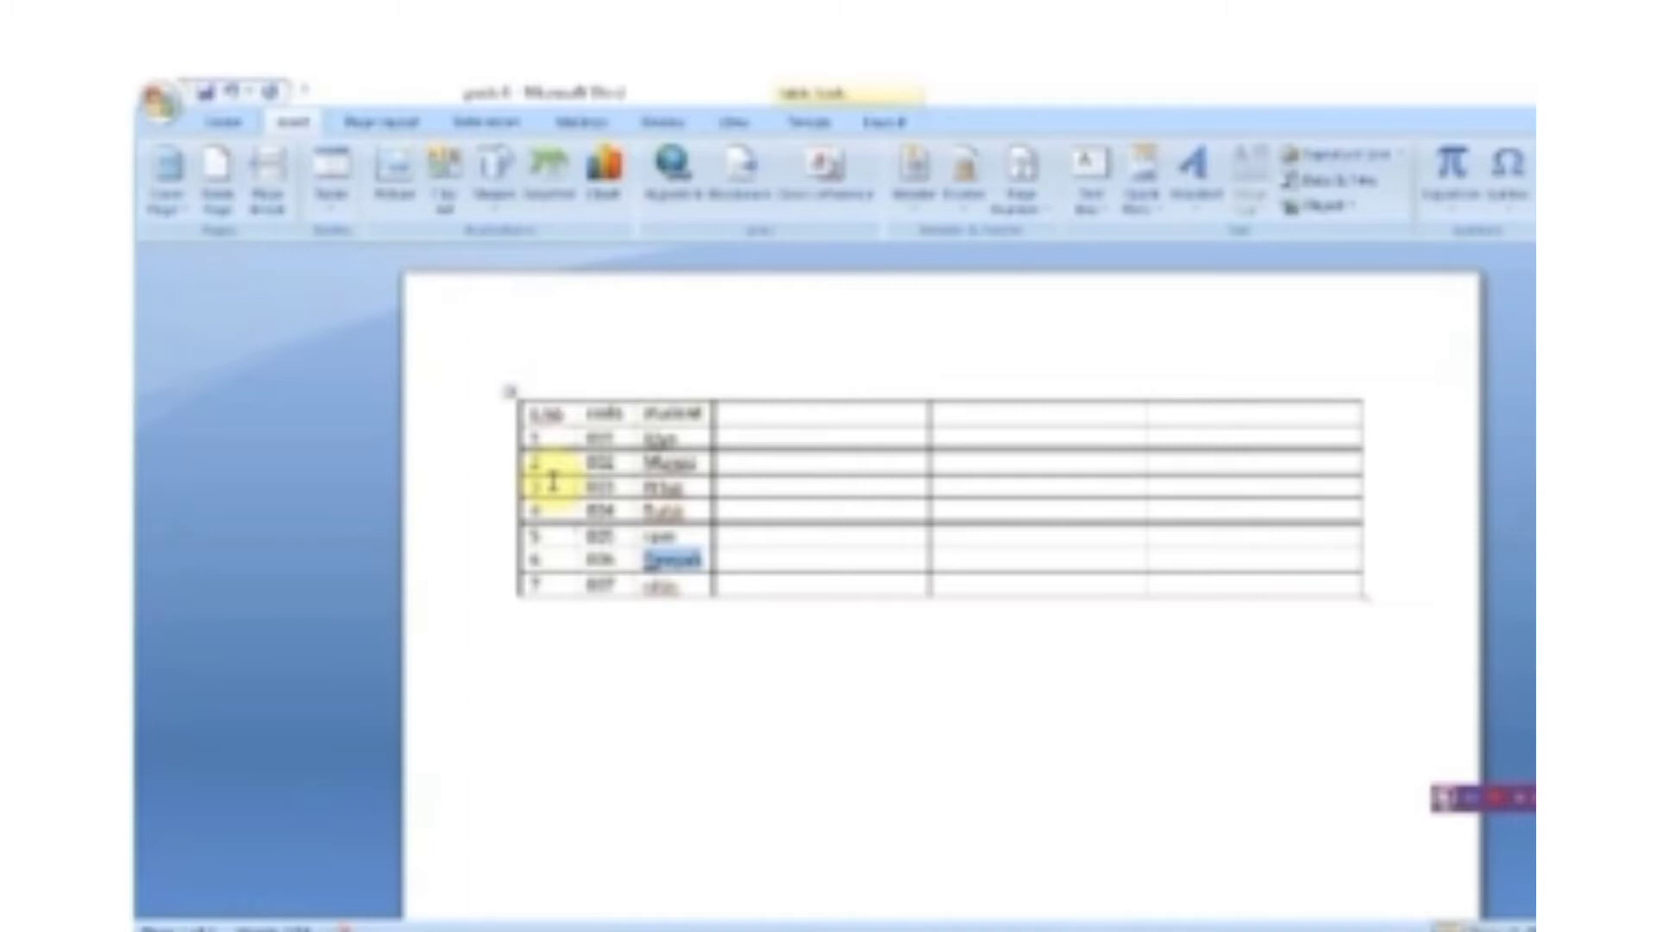
Try out selecting the entire empty fourth column and the 003 code cell, clearing the selection each time.
left_click(743, 322)
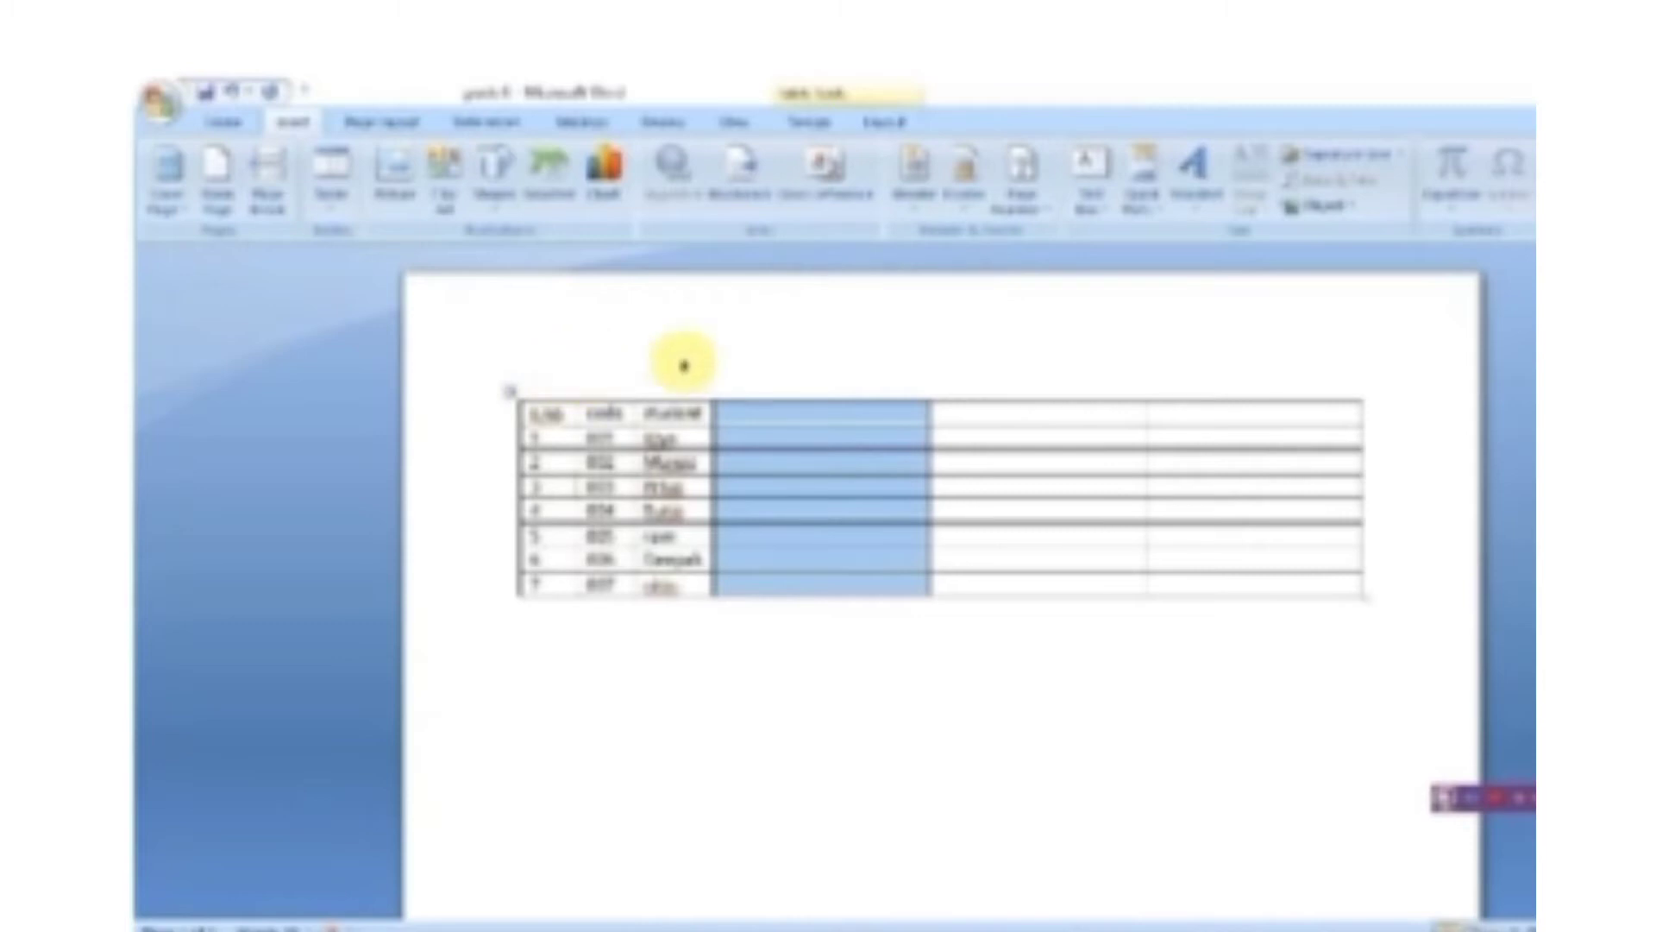
left_click(706, 672)
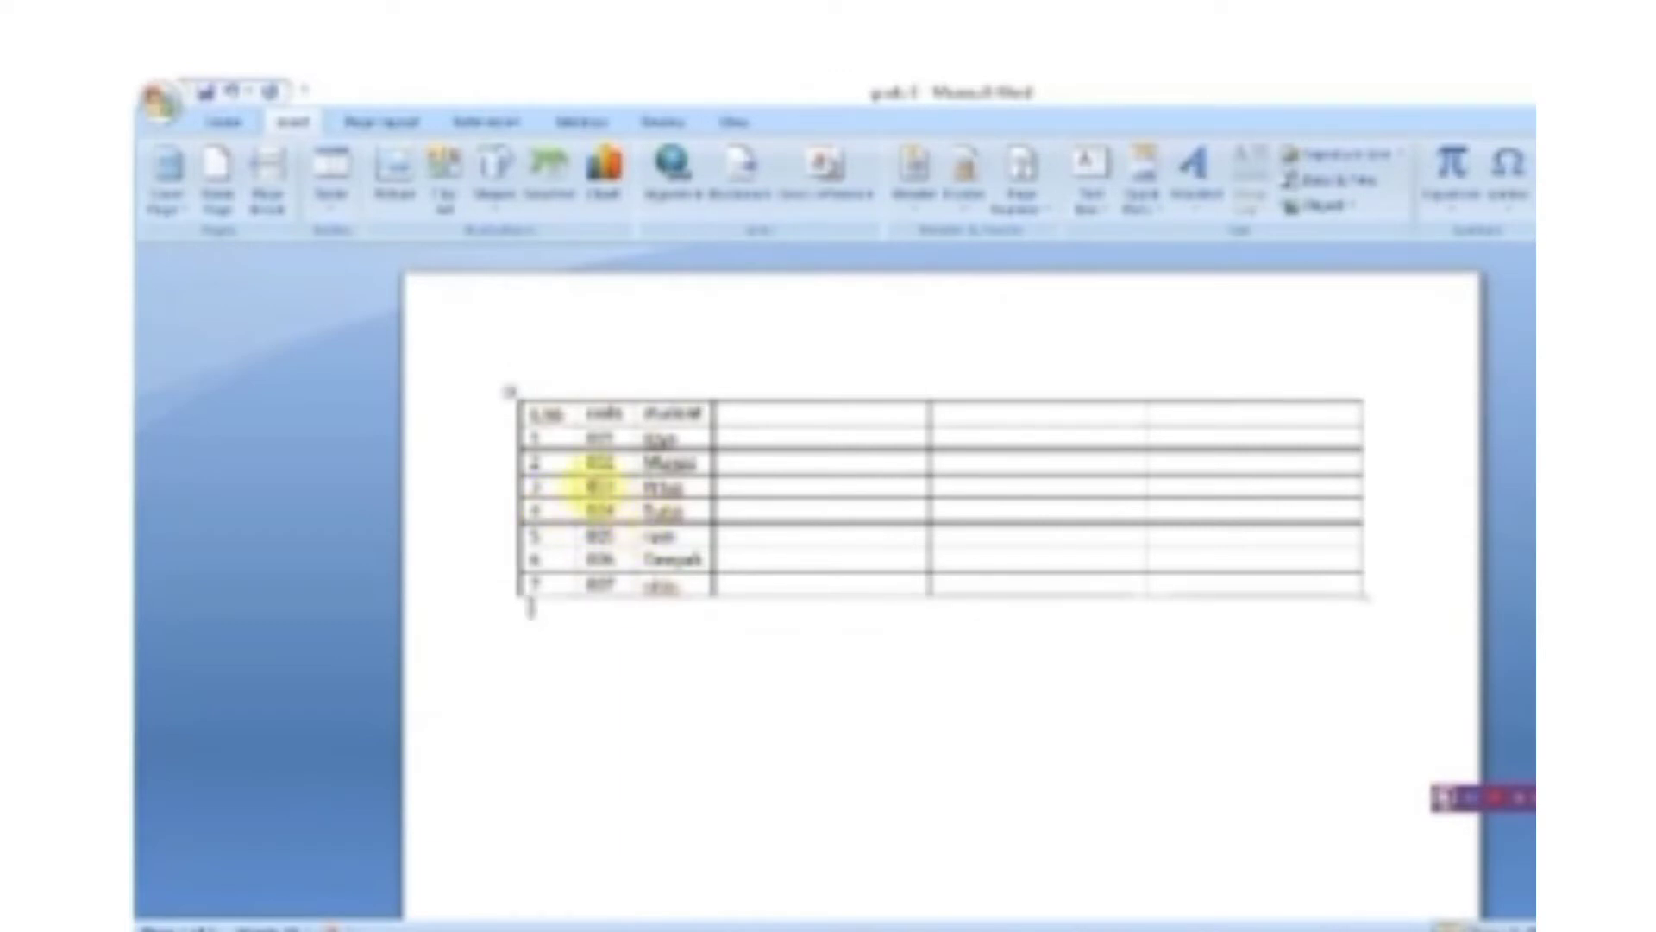
left_click(595, 489)
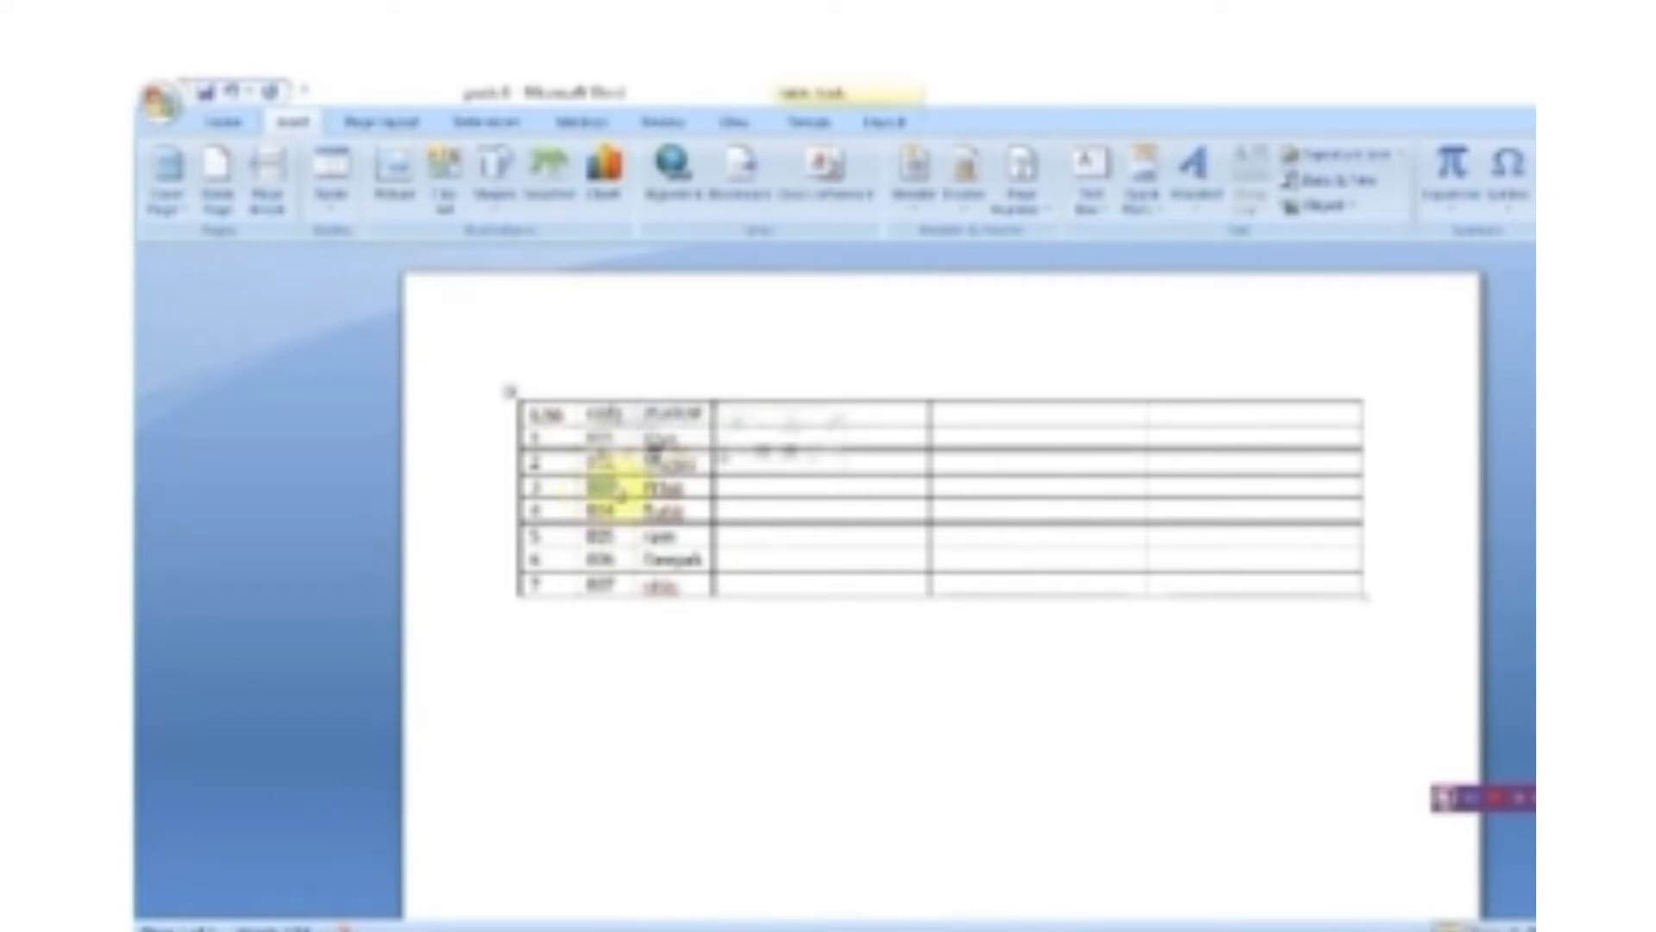
left_click(540, 636)
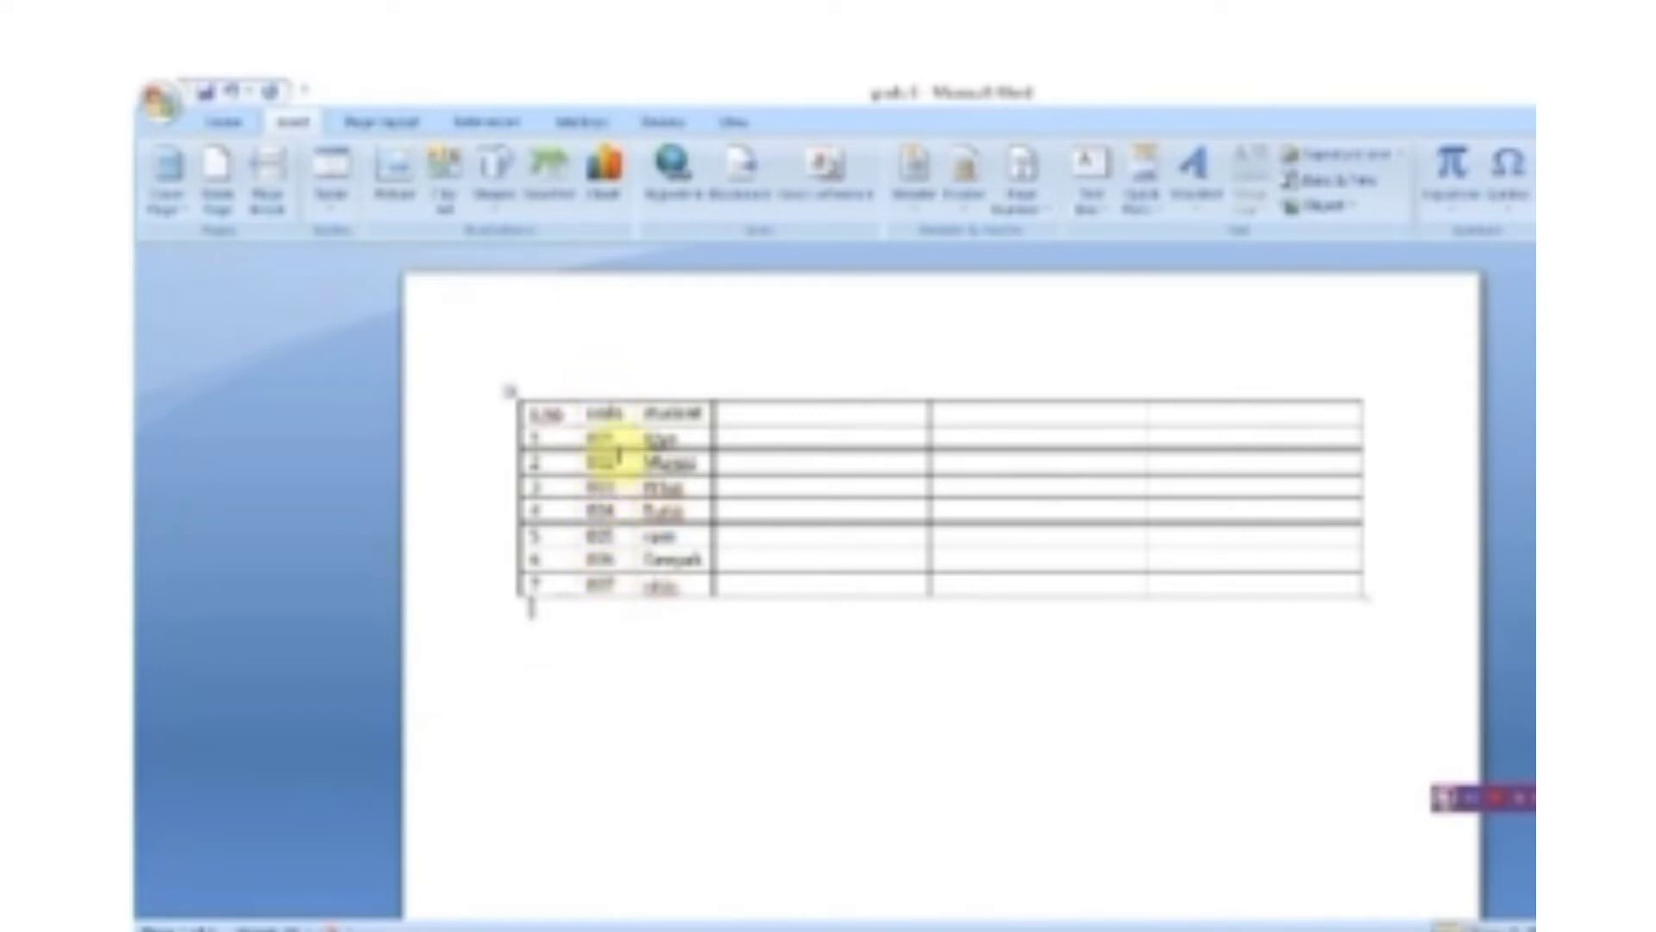
left_click(602, 389)
double_click(602, 390)
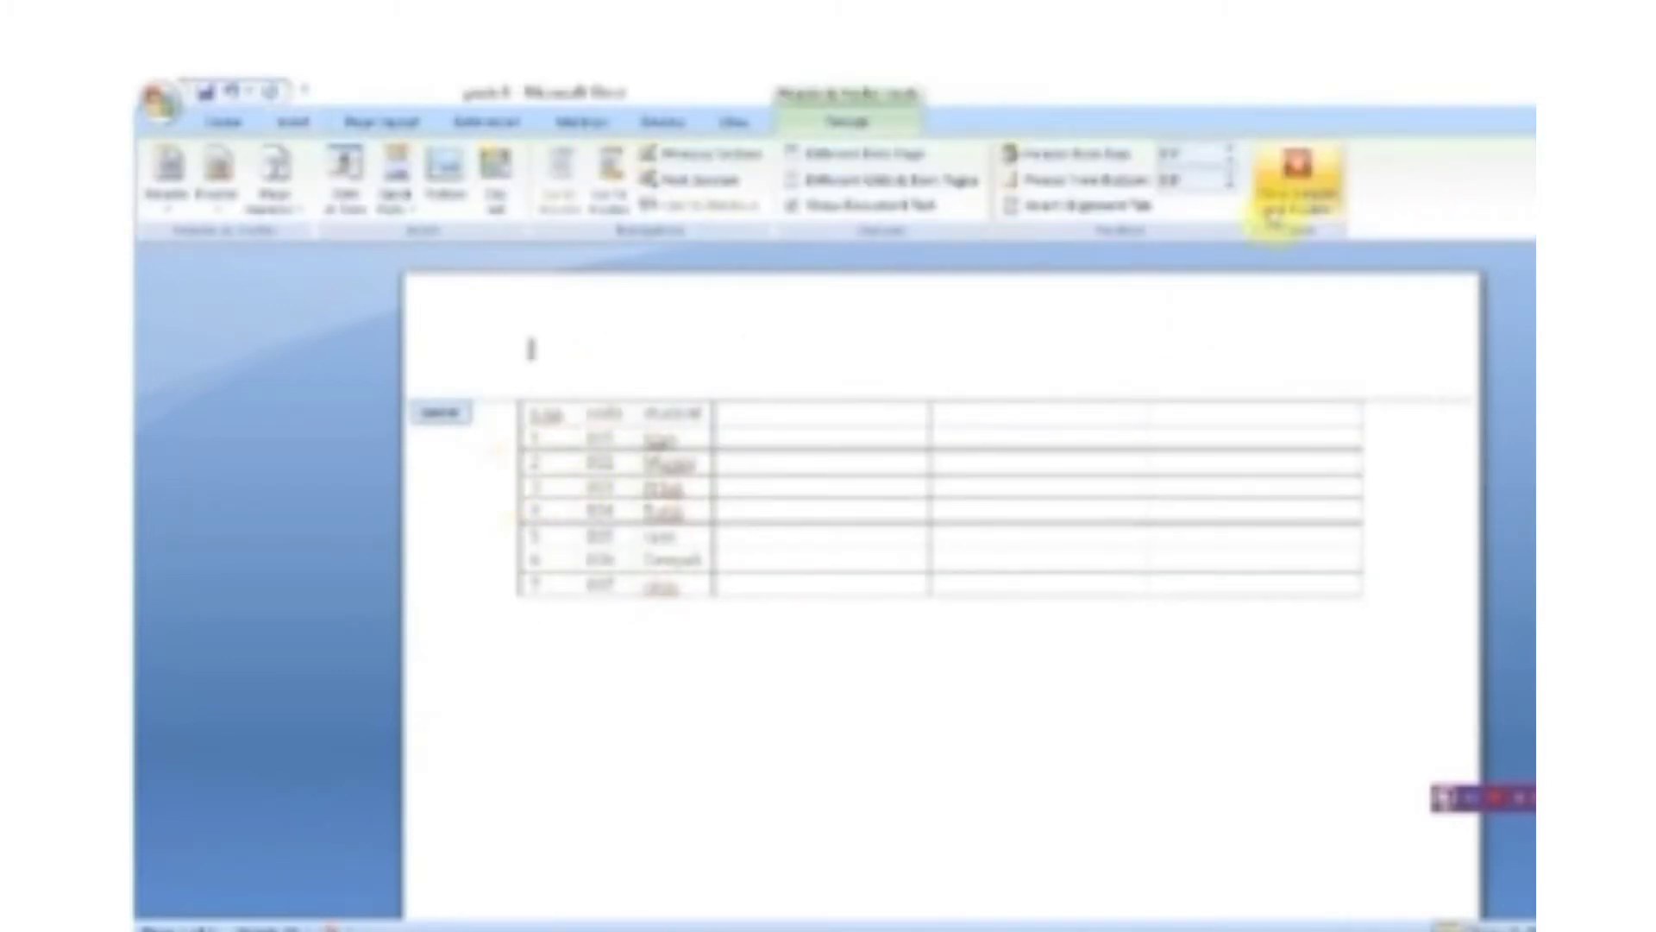
left_click(1297, 182)
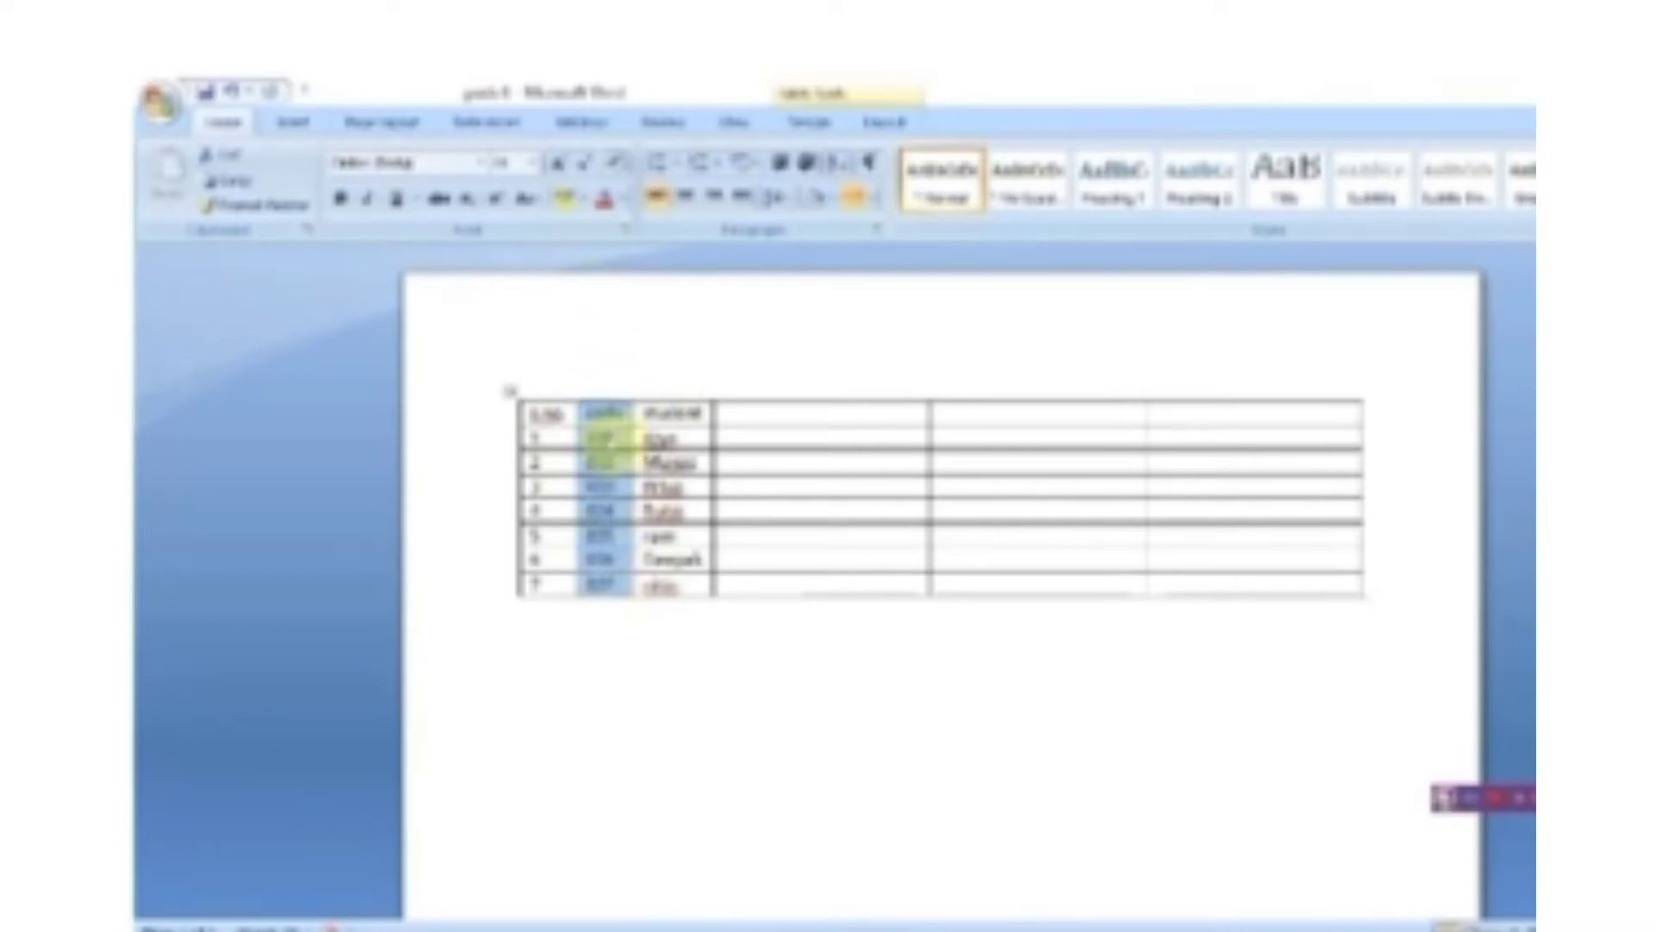
Try out selecting the whole row numbered 2 and the whole row numbered 6, and clear the selection.
left_click(451, 464)
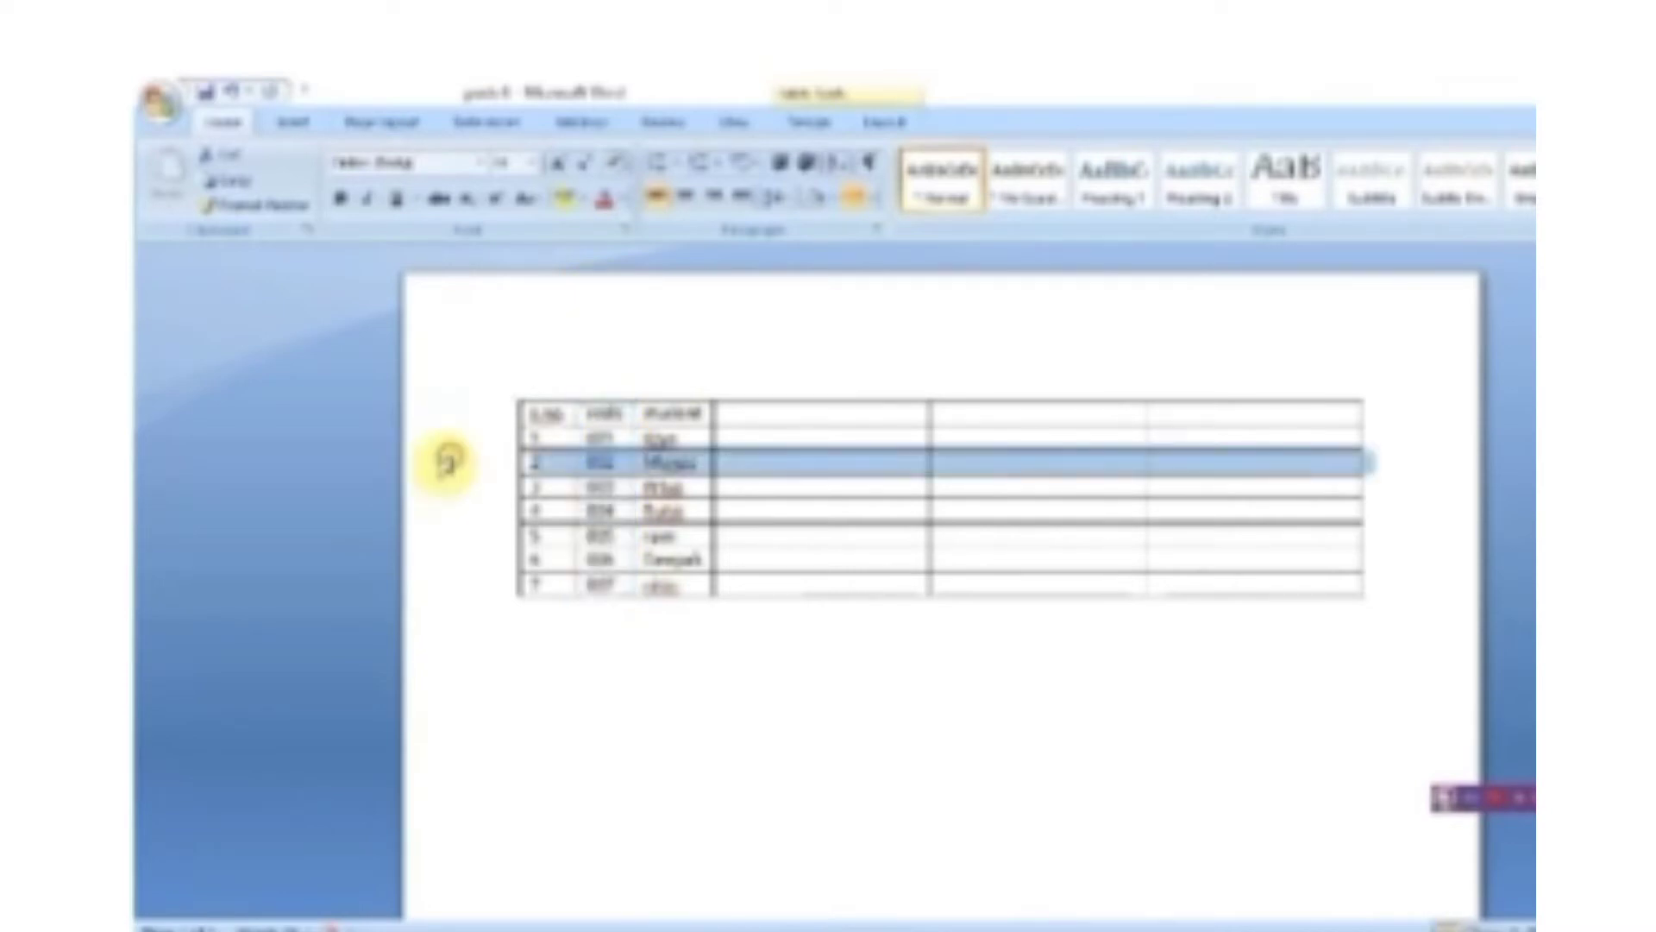
left_click(462, 562)
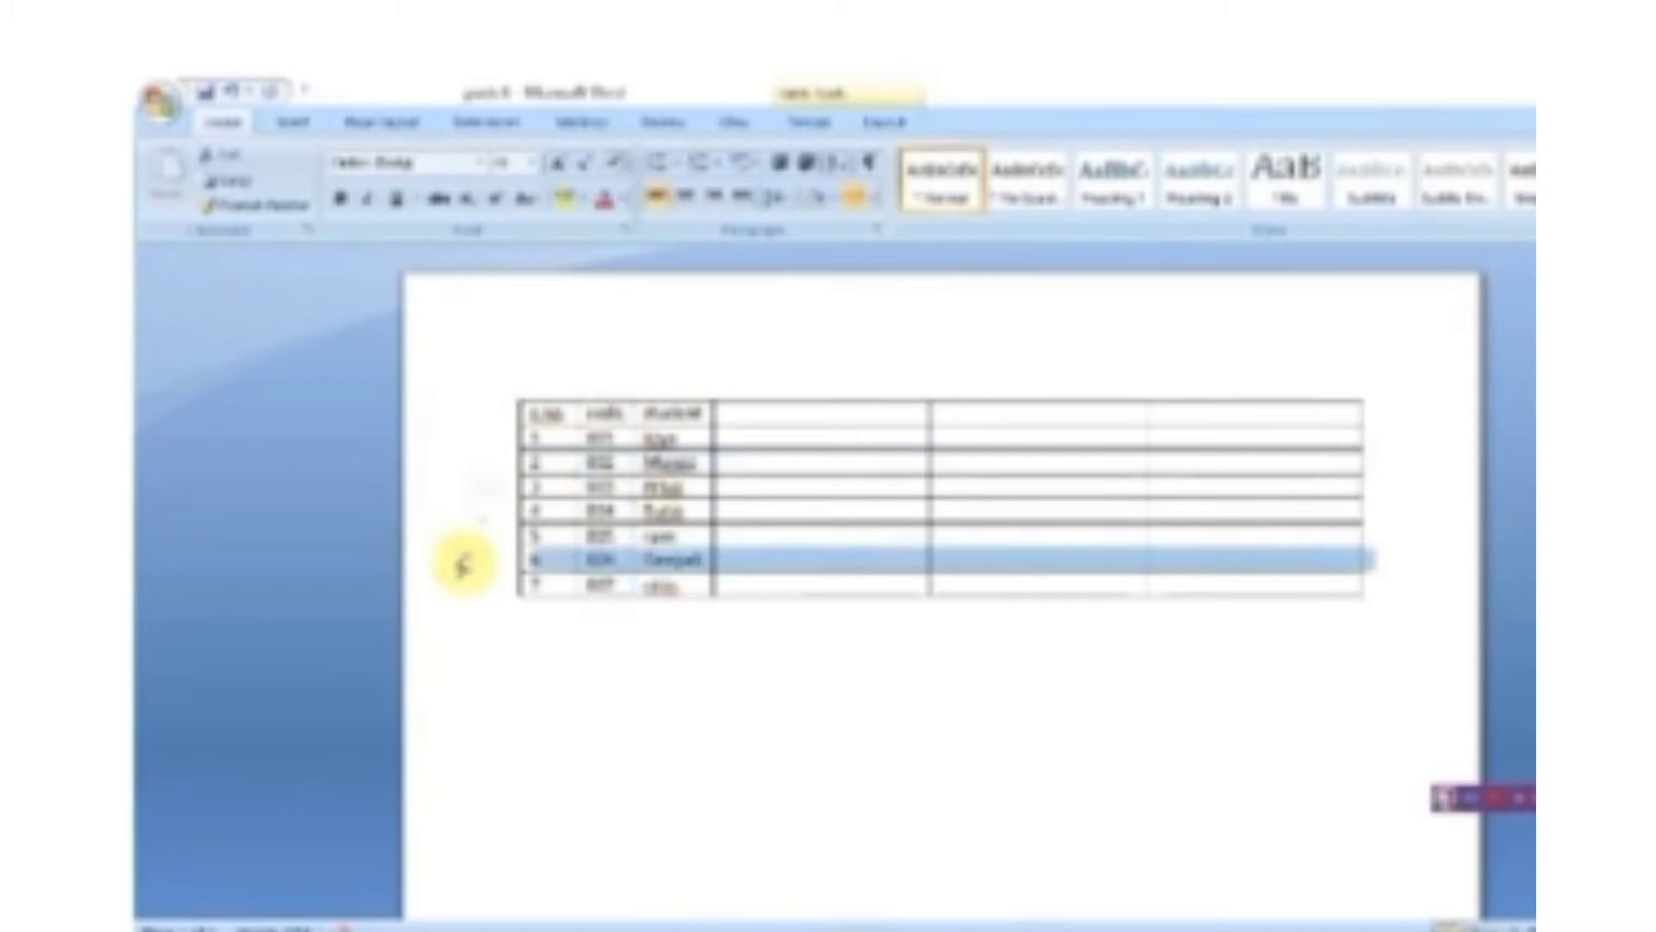
left_click(500, 676)
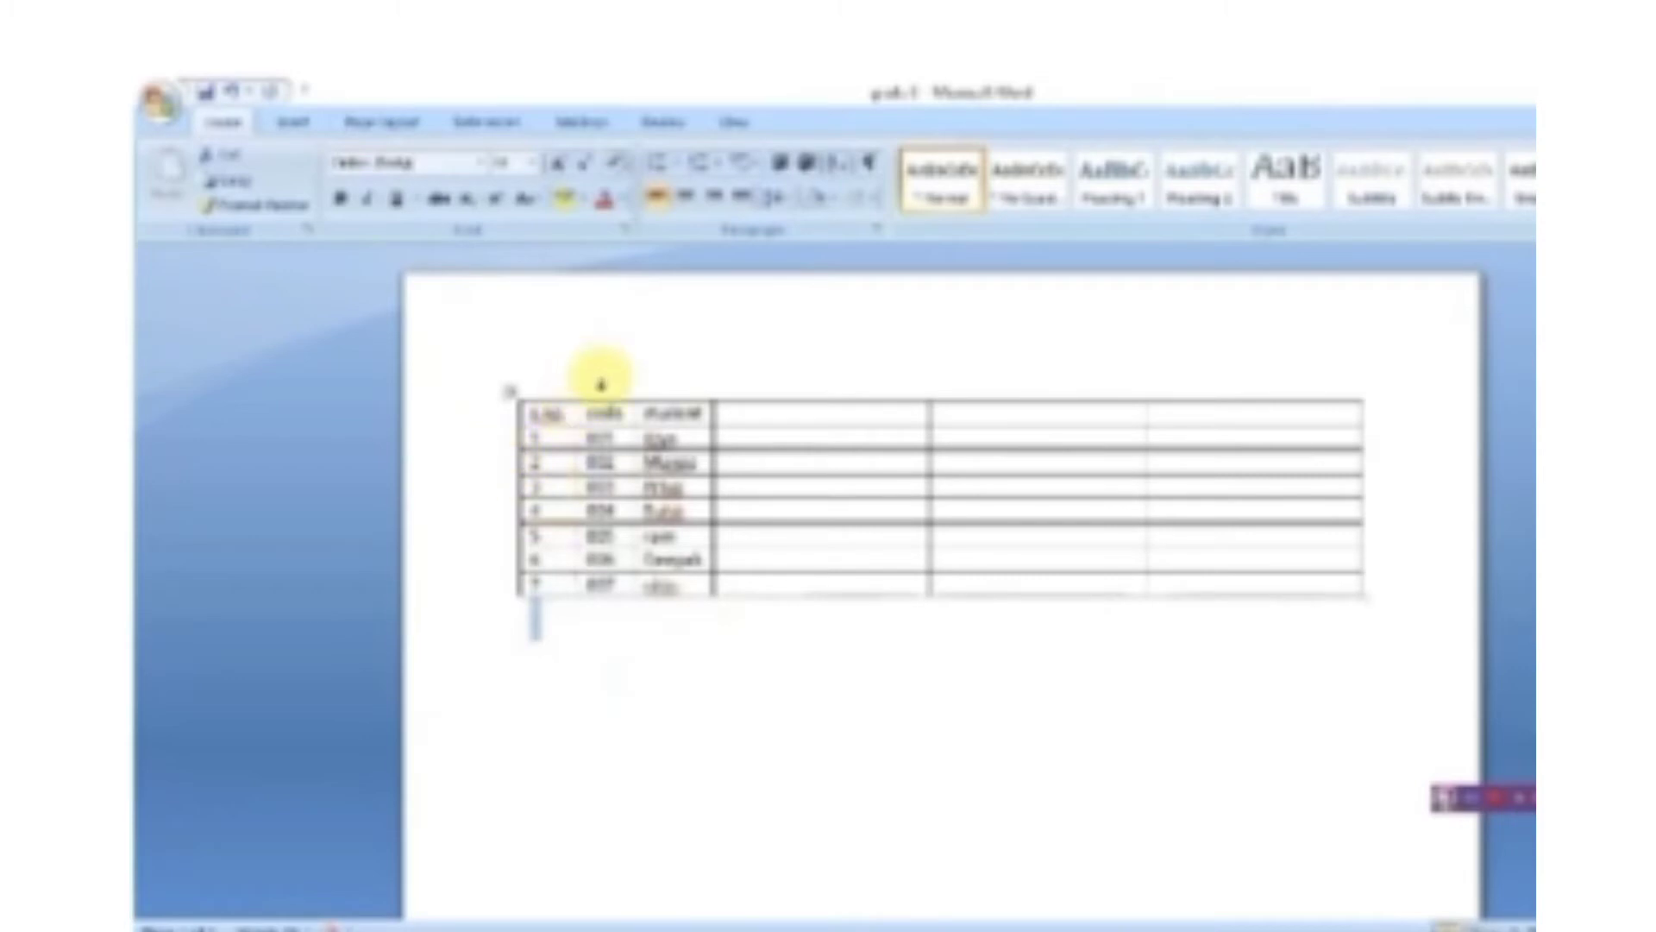
Try out selecting the code column and the row numbered 3, clear the selection, and select the entire table.
left_click(598, 380)
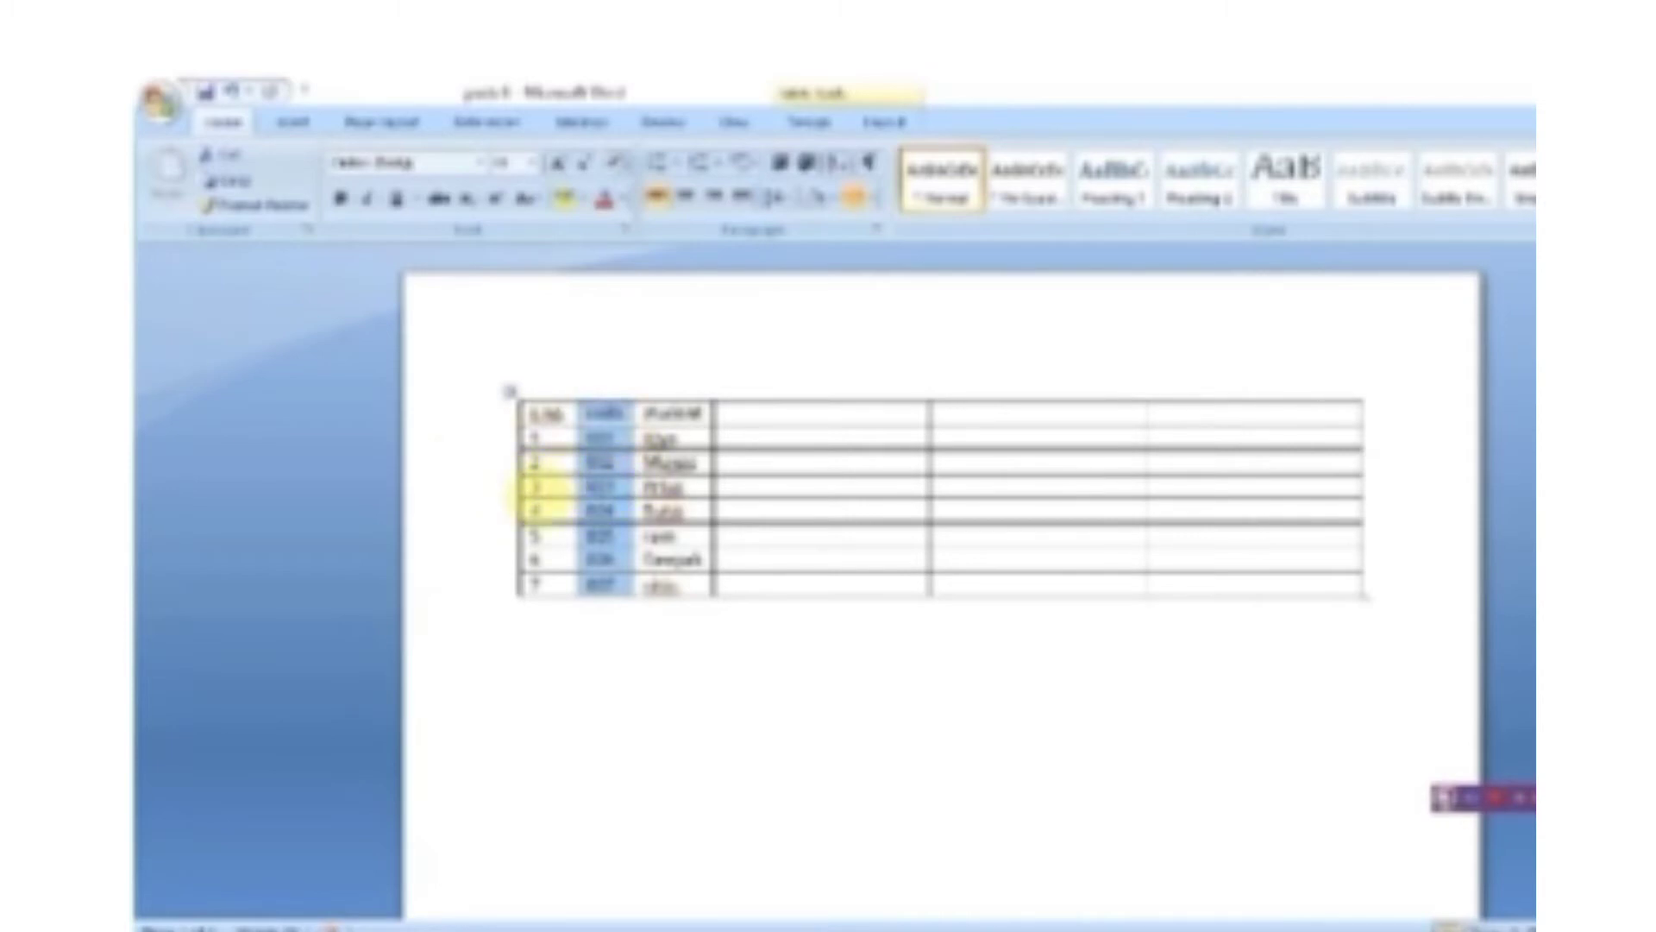
left_click(511, 491)
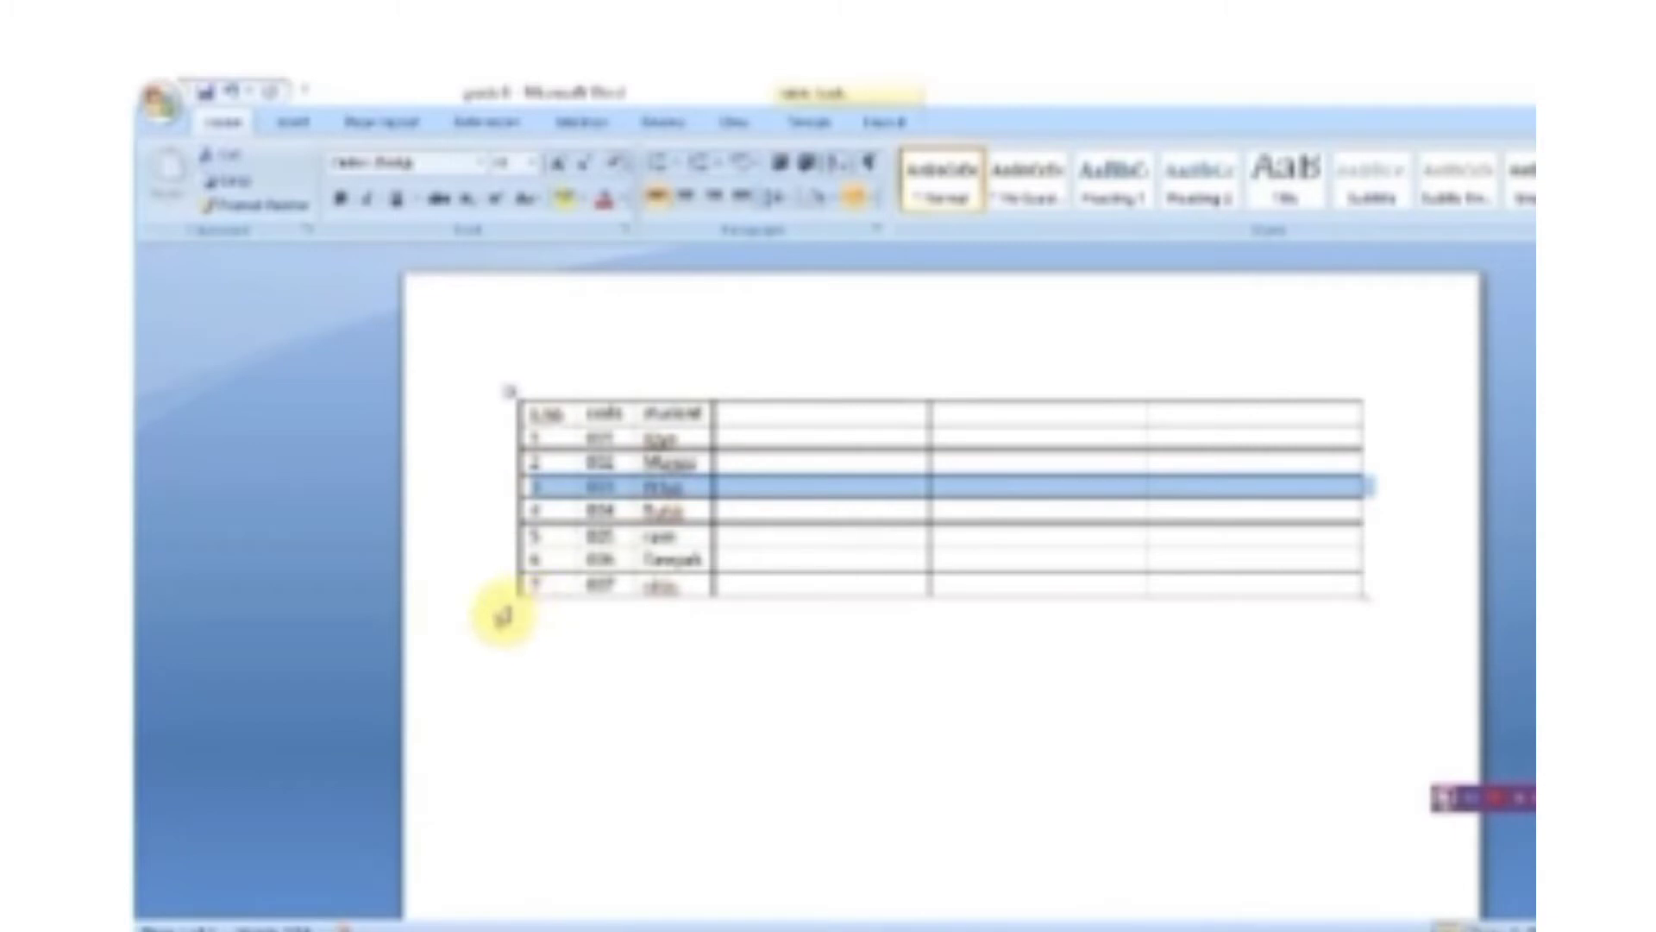
left_click(602, 388)
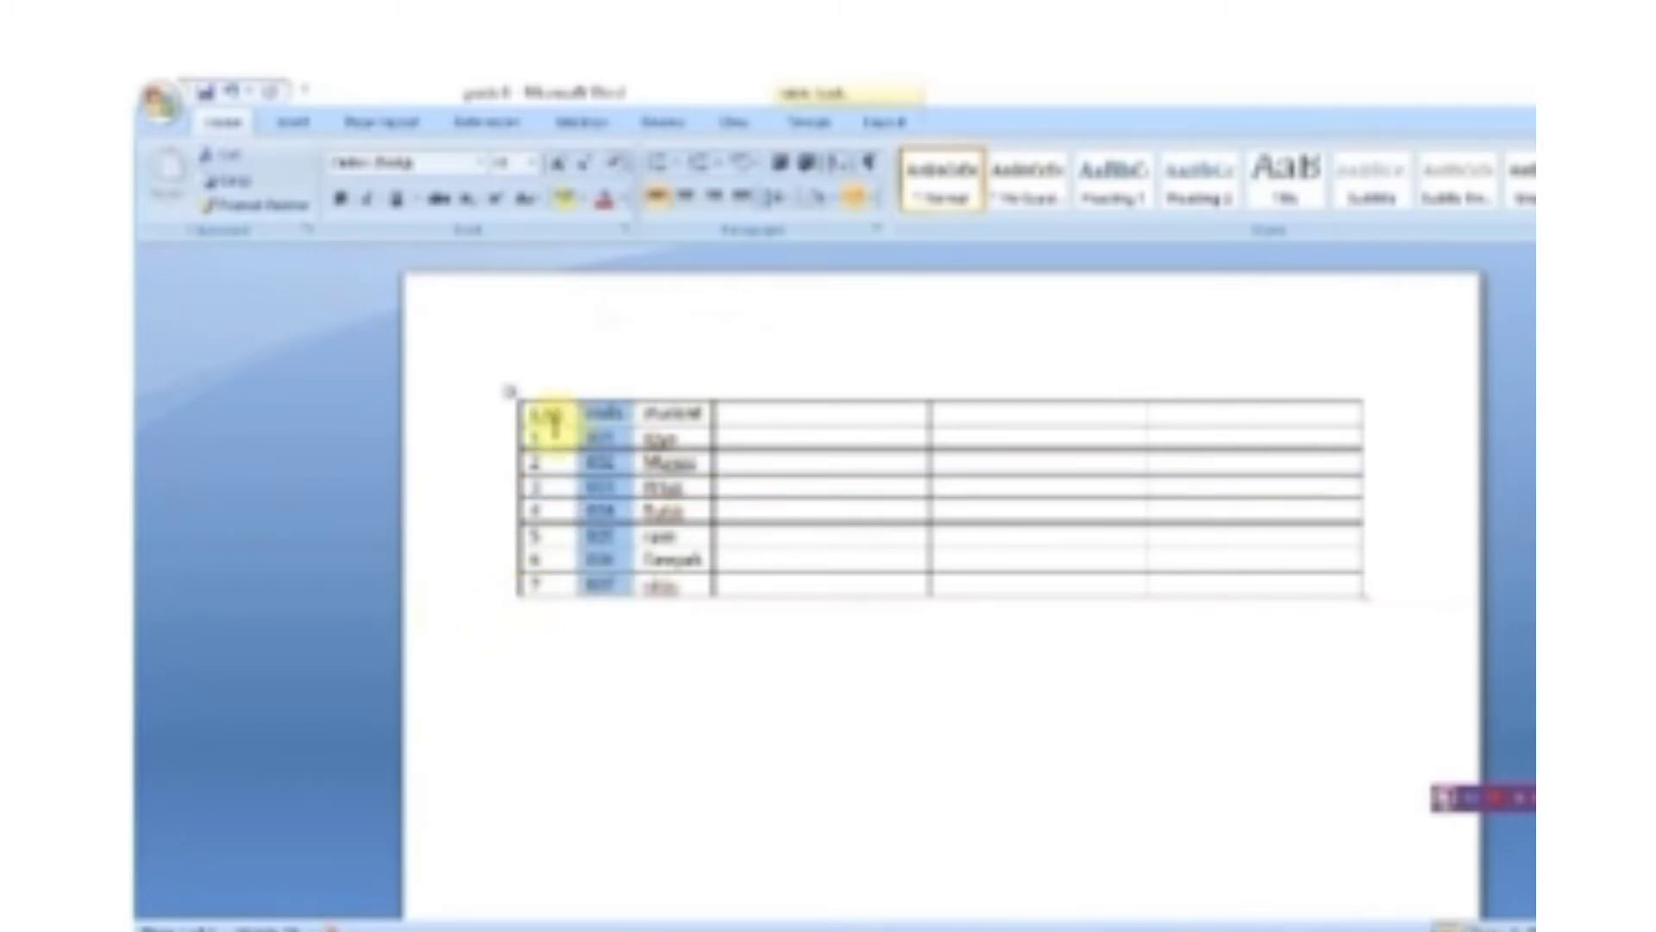
left_click(546, 435)
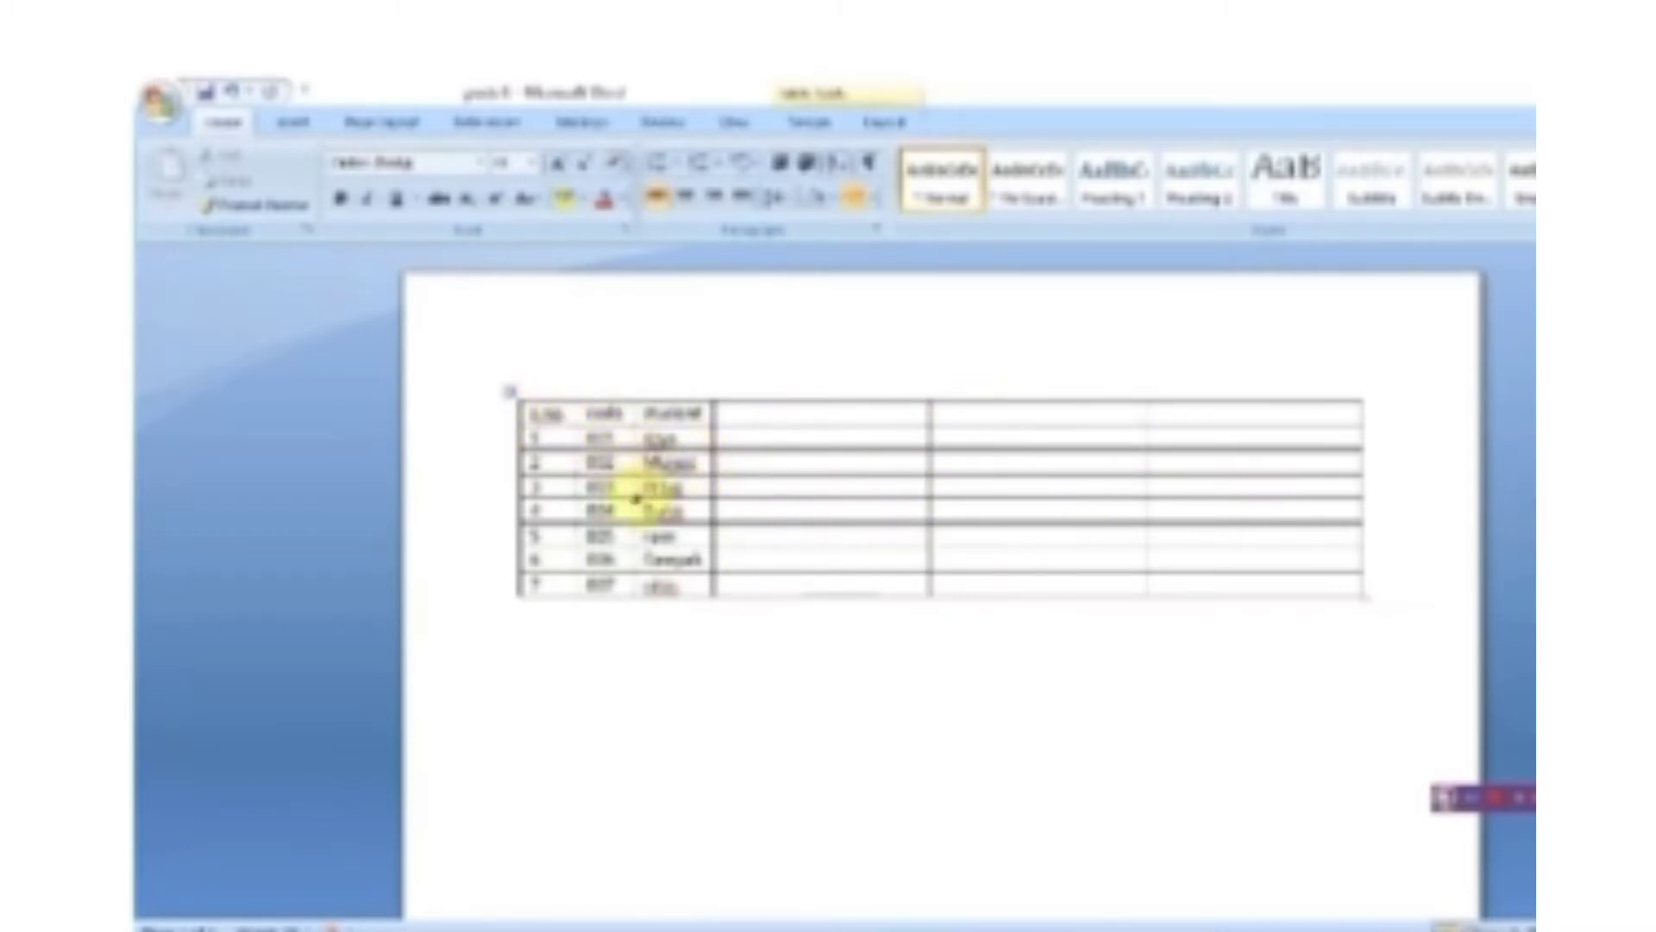
left_click(512, 396)
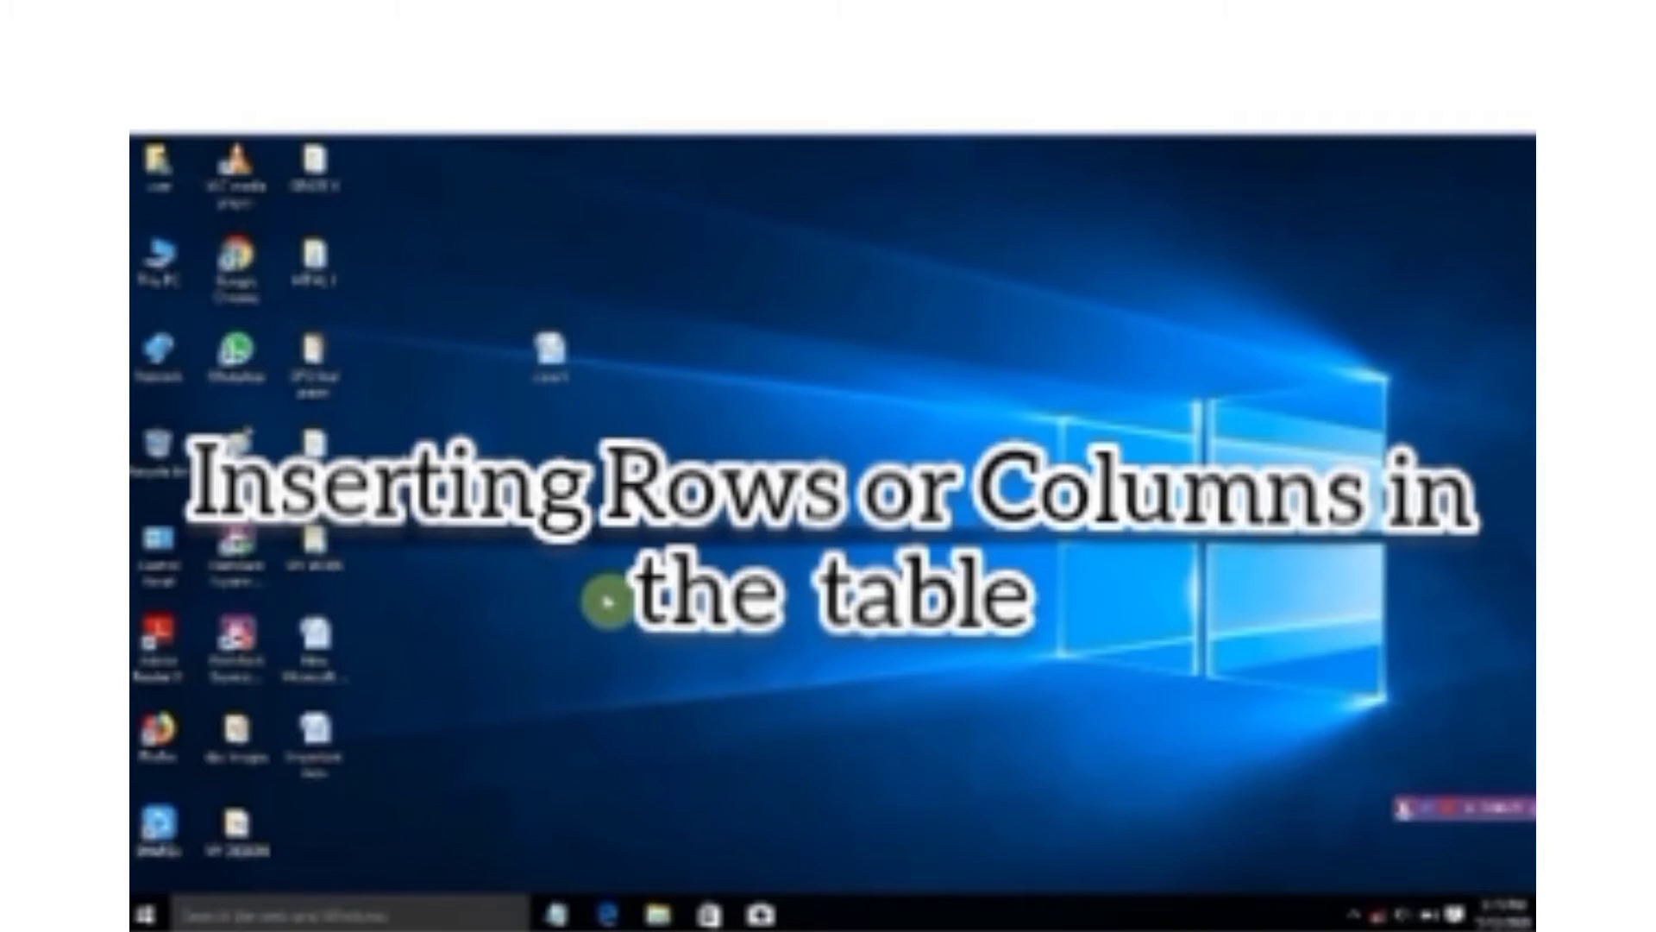
Open the Word document that stands apart from the other icons on the desktop.
left_click(557, 389)
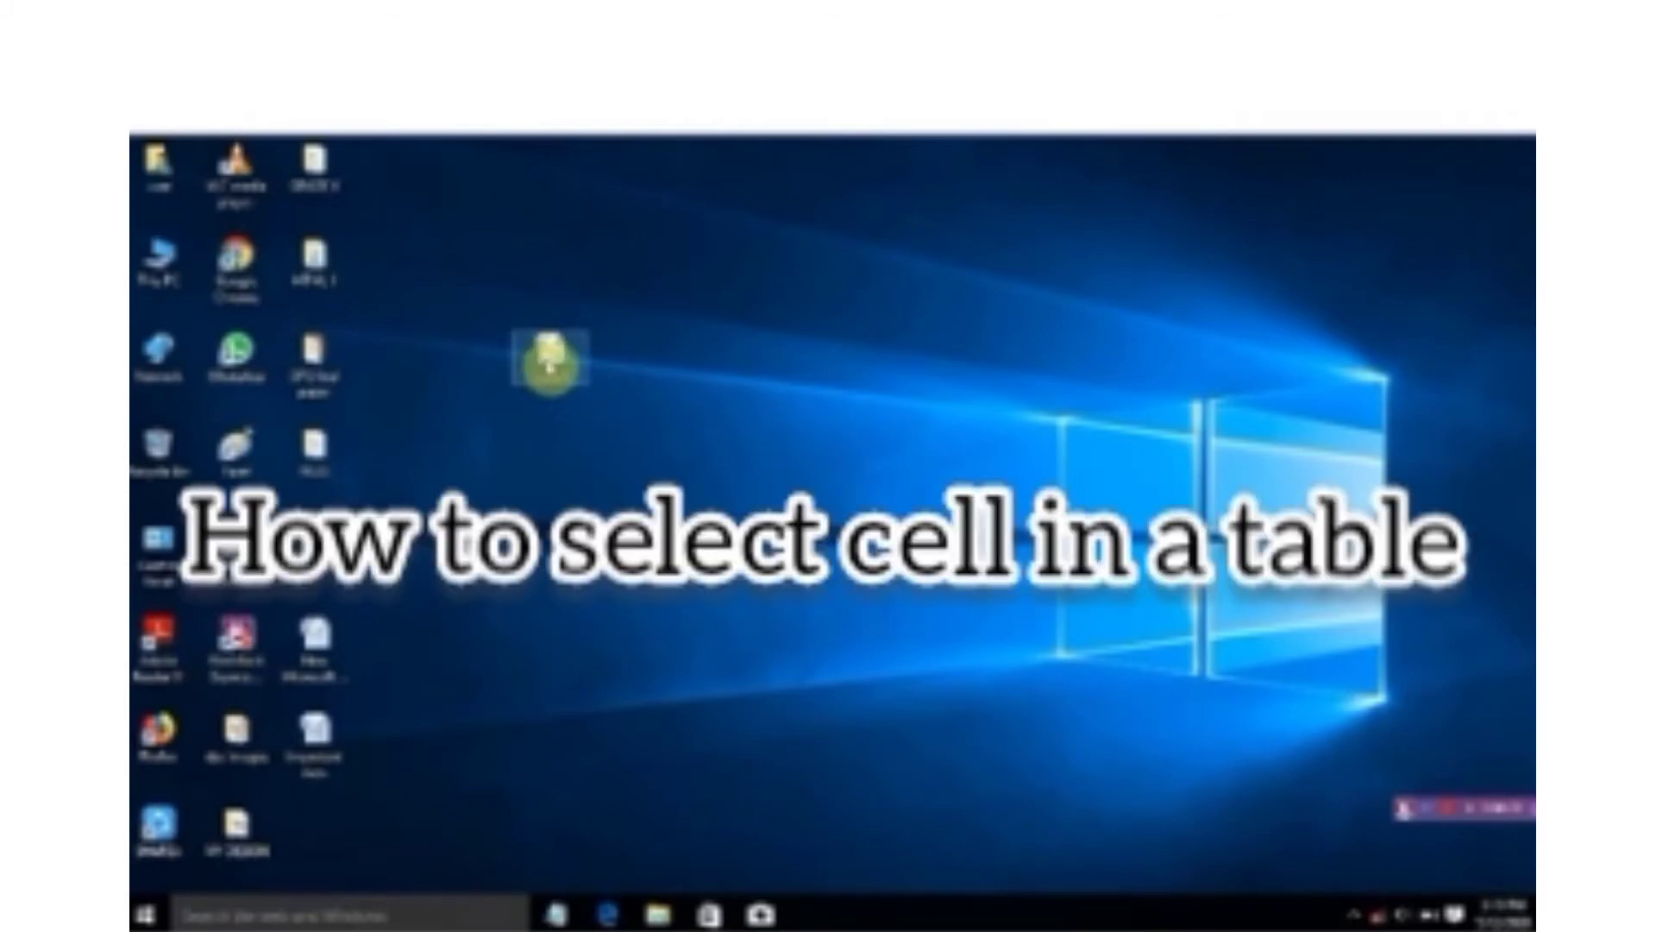
right_click(548, 358)
left_click(583, 371)
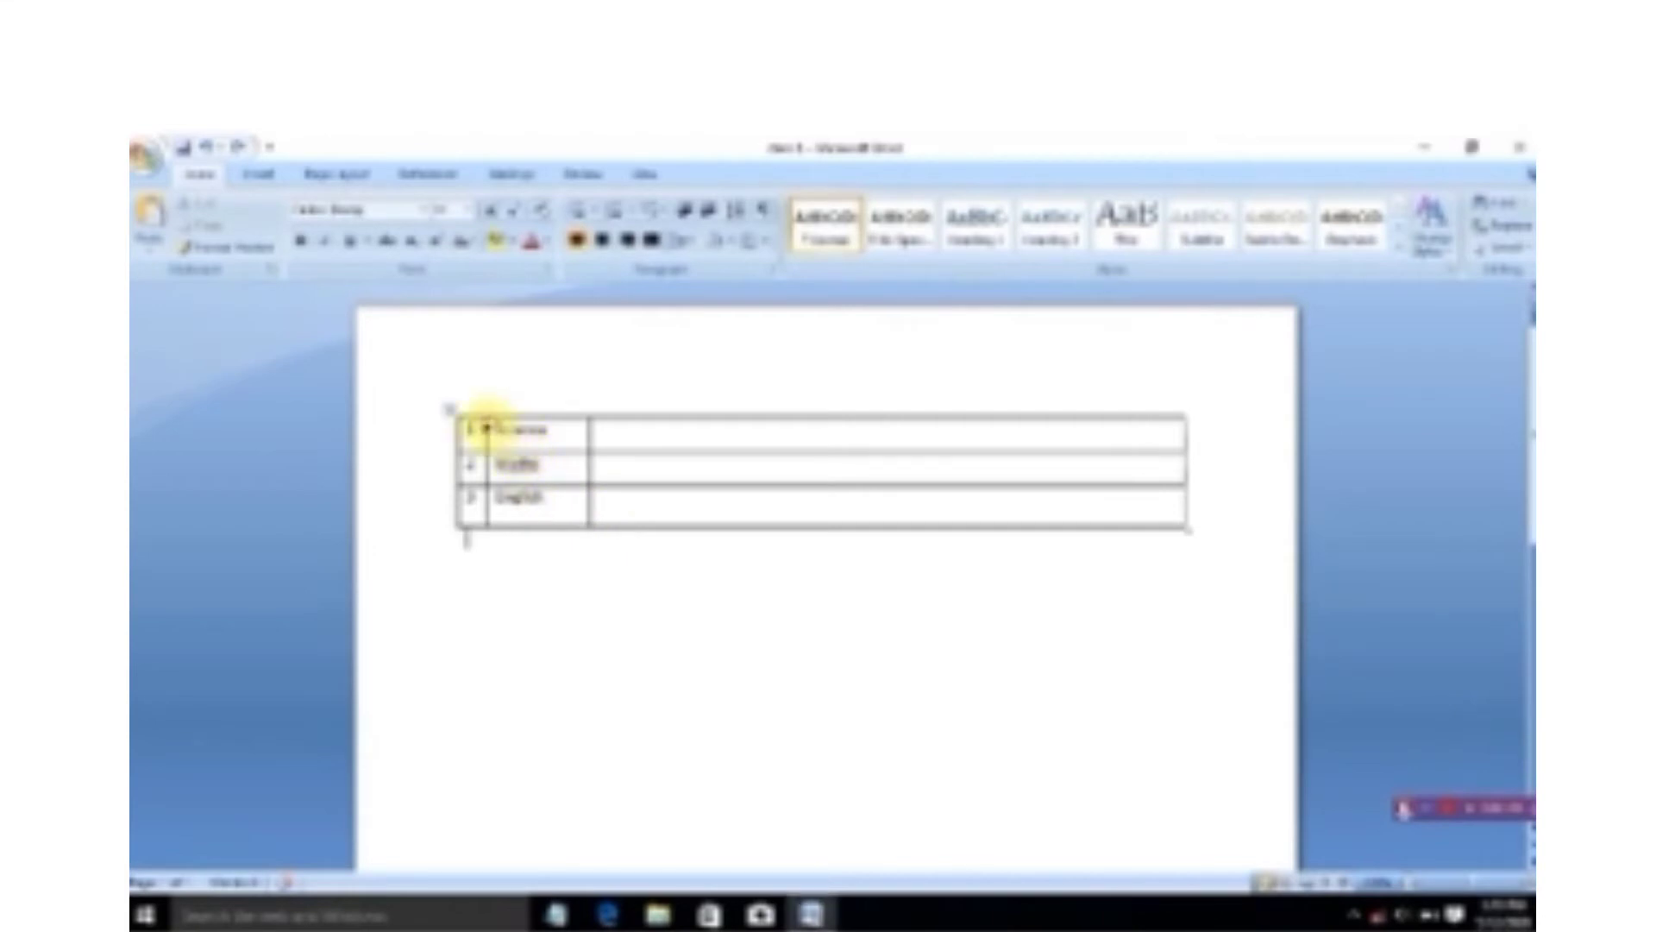
Try out selecting the word Science in the first row and the word Maths in the second row.
double_click(535, 438)
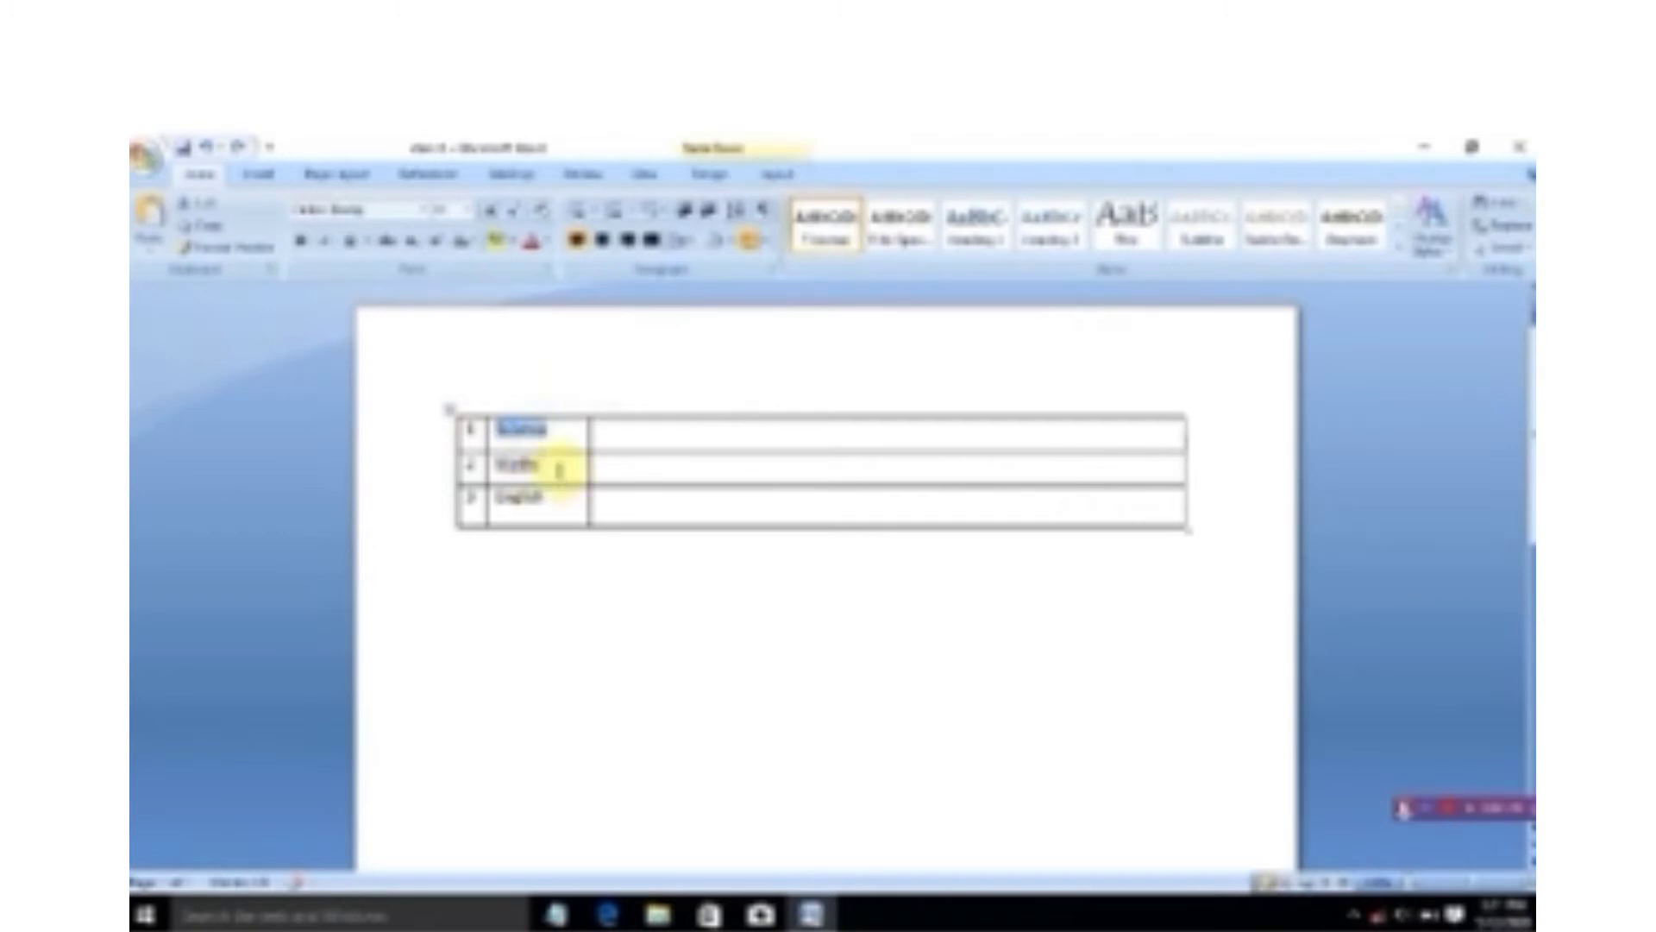
left_click(559, 471)
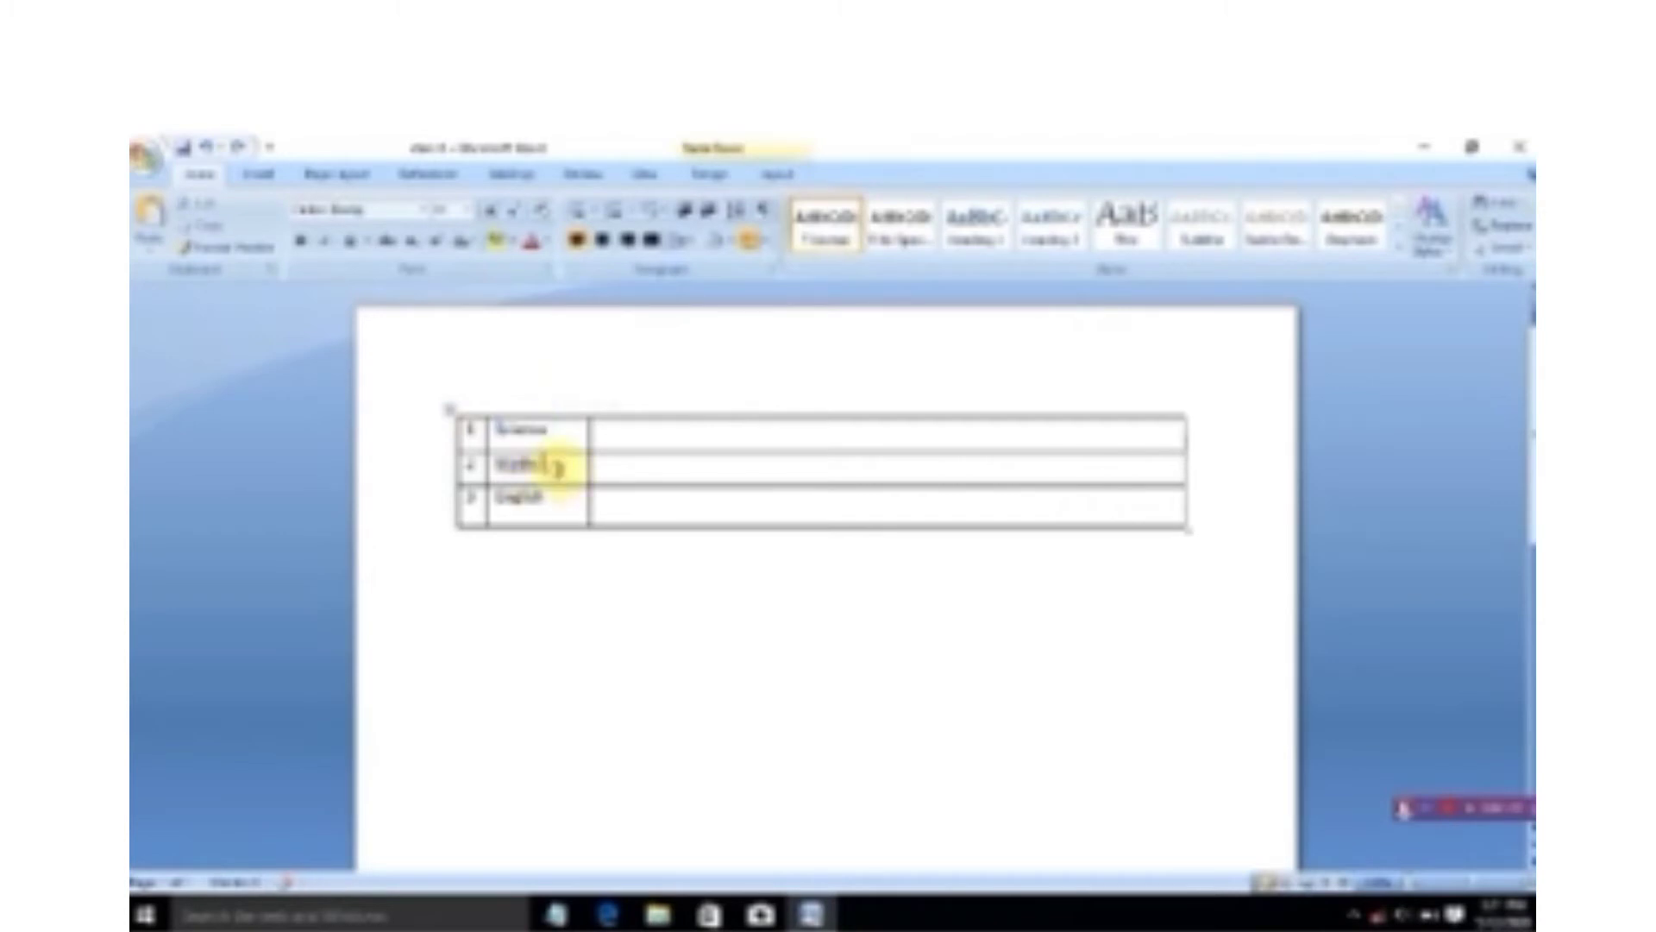
double_click(528, 466)
double_click(528, 466)
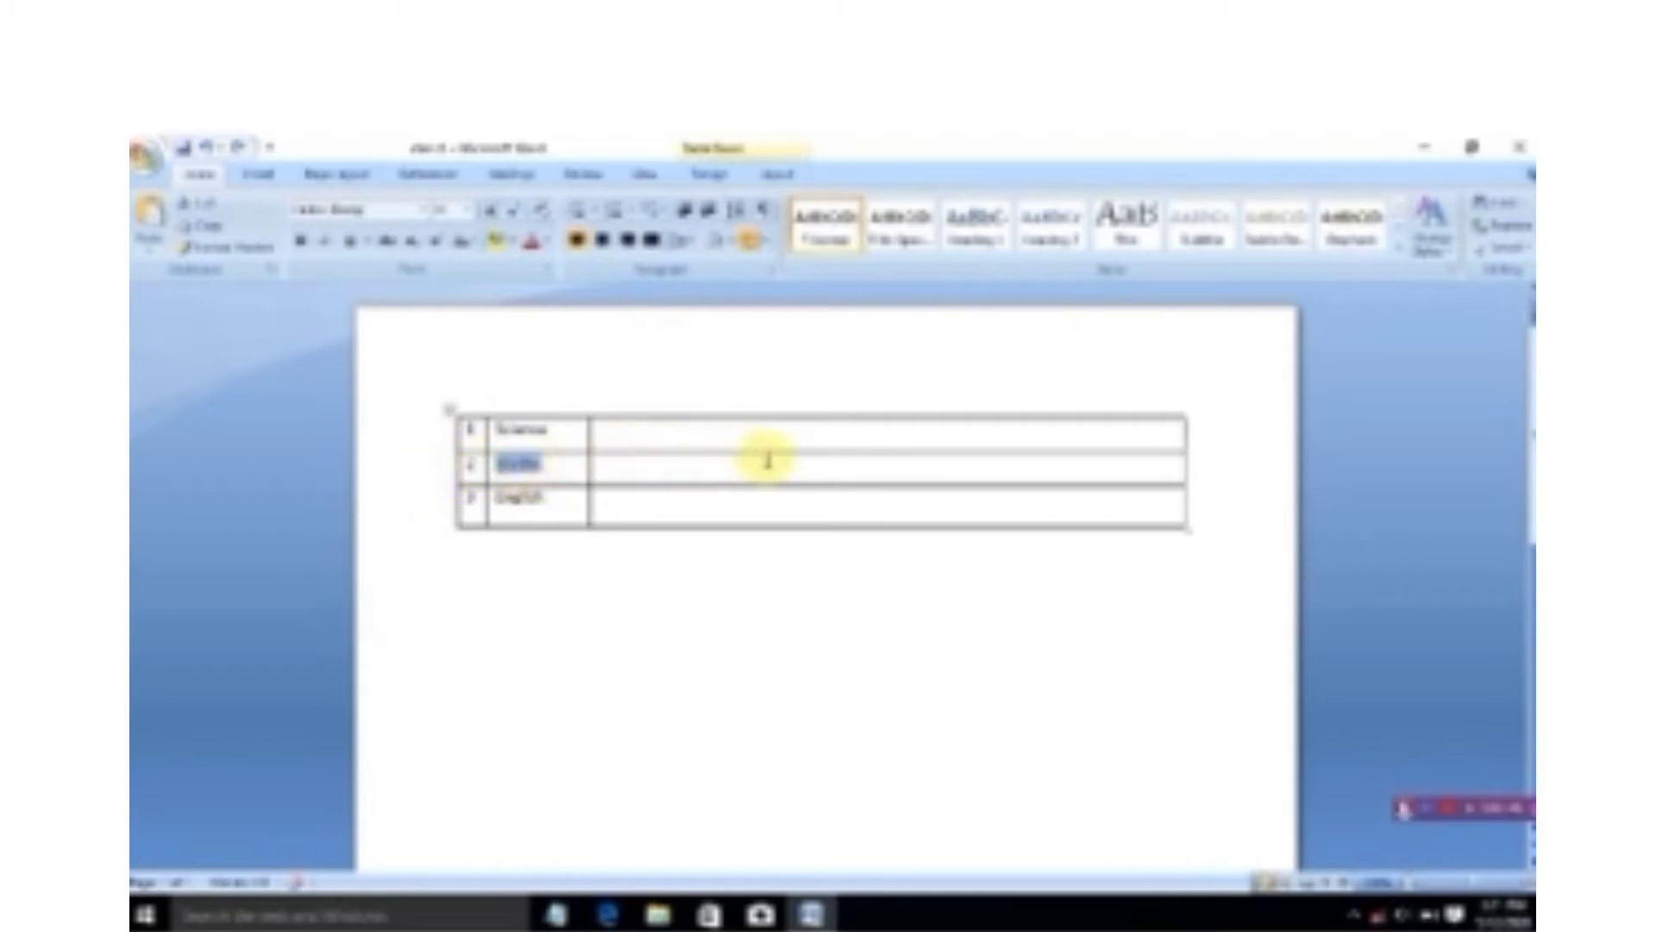
Try out selecting the entire Maths row and the entire English row, and clear the selection.
left_click(445, 476)
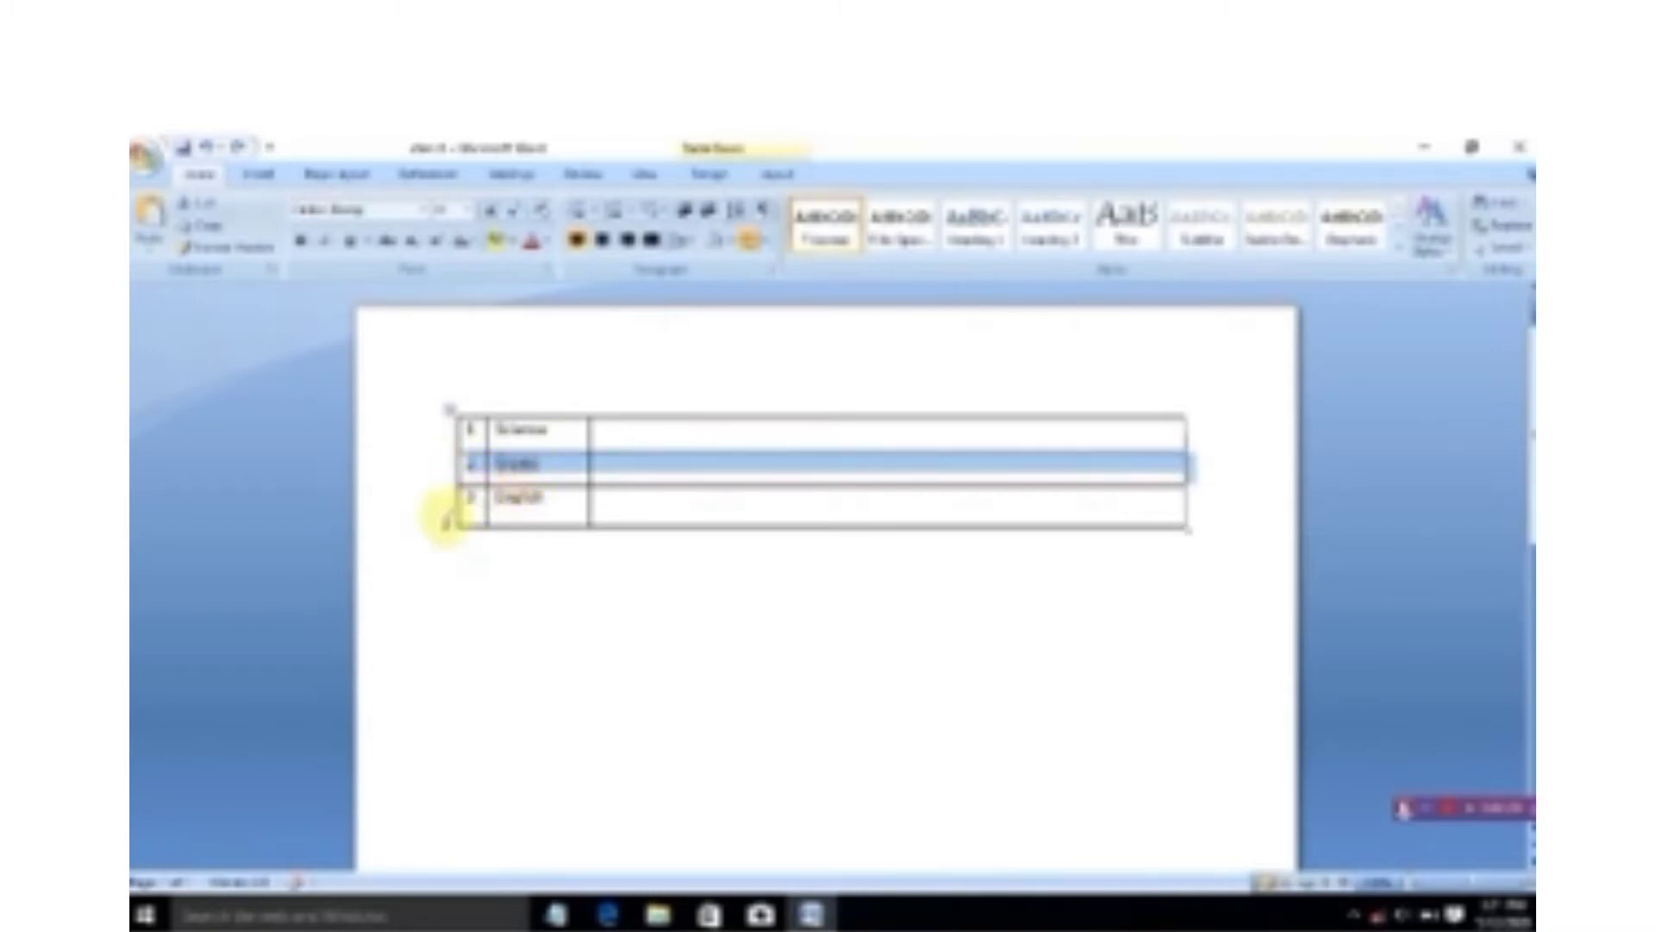
left_click(445, 516)
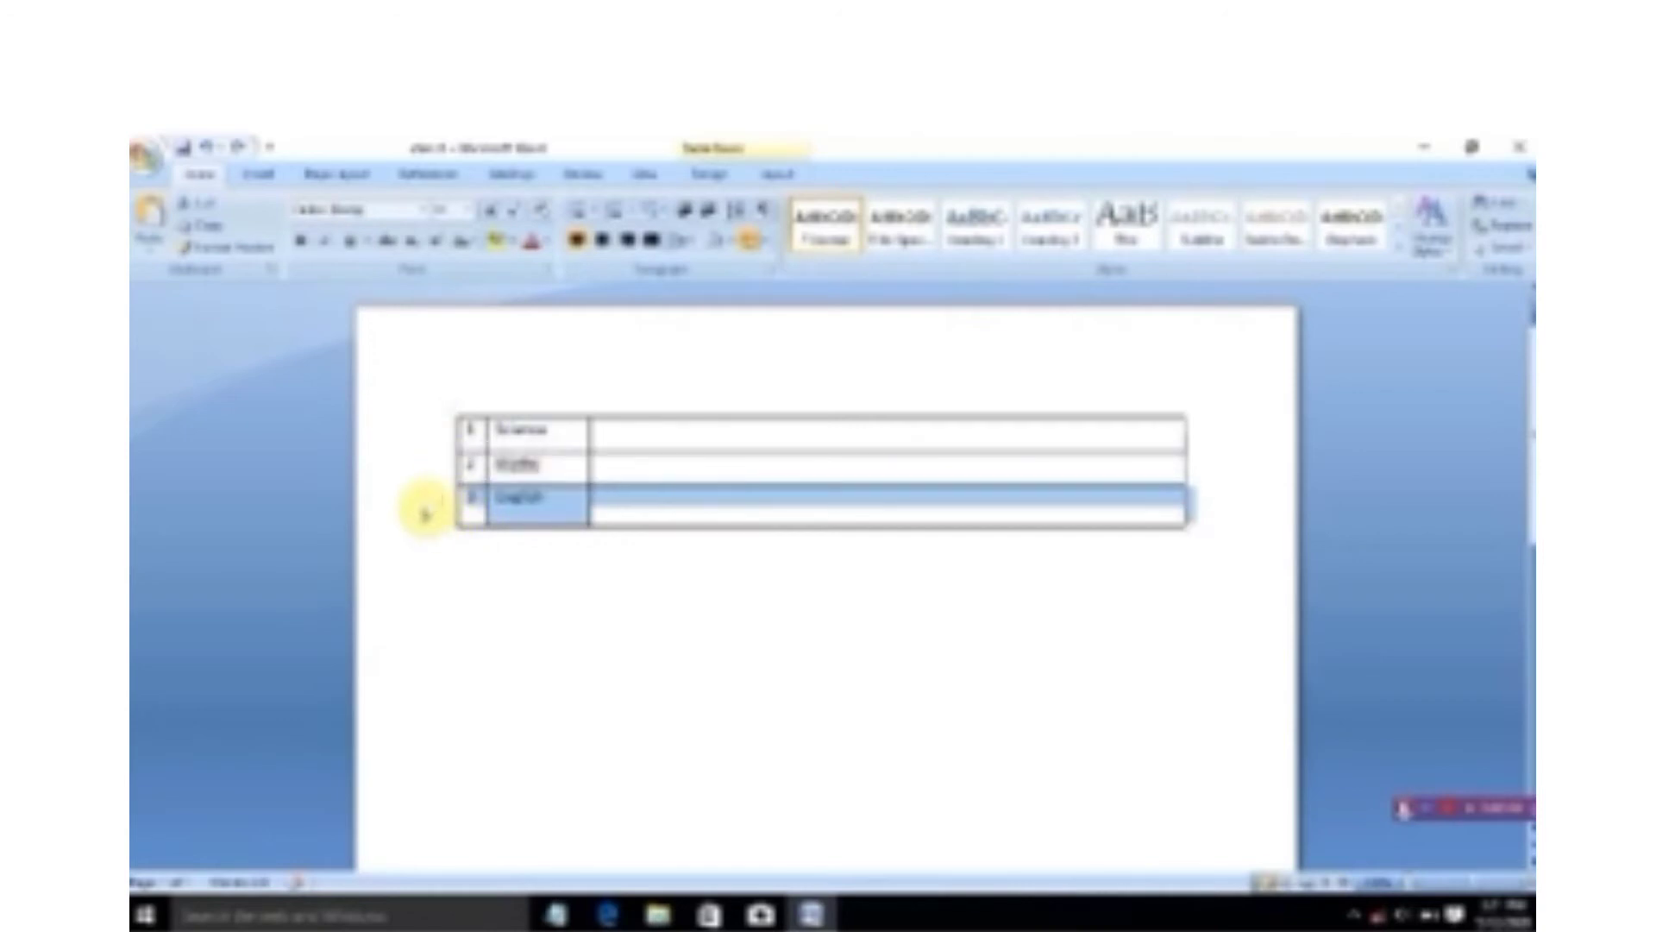
left_click(403, 563)
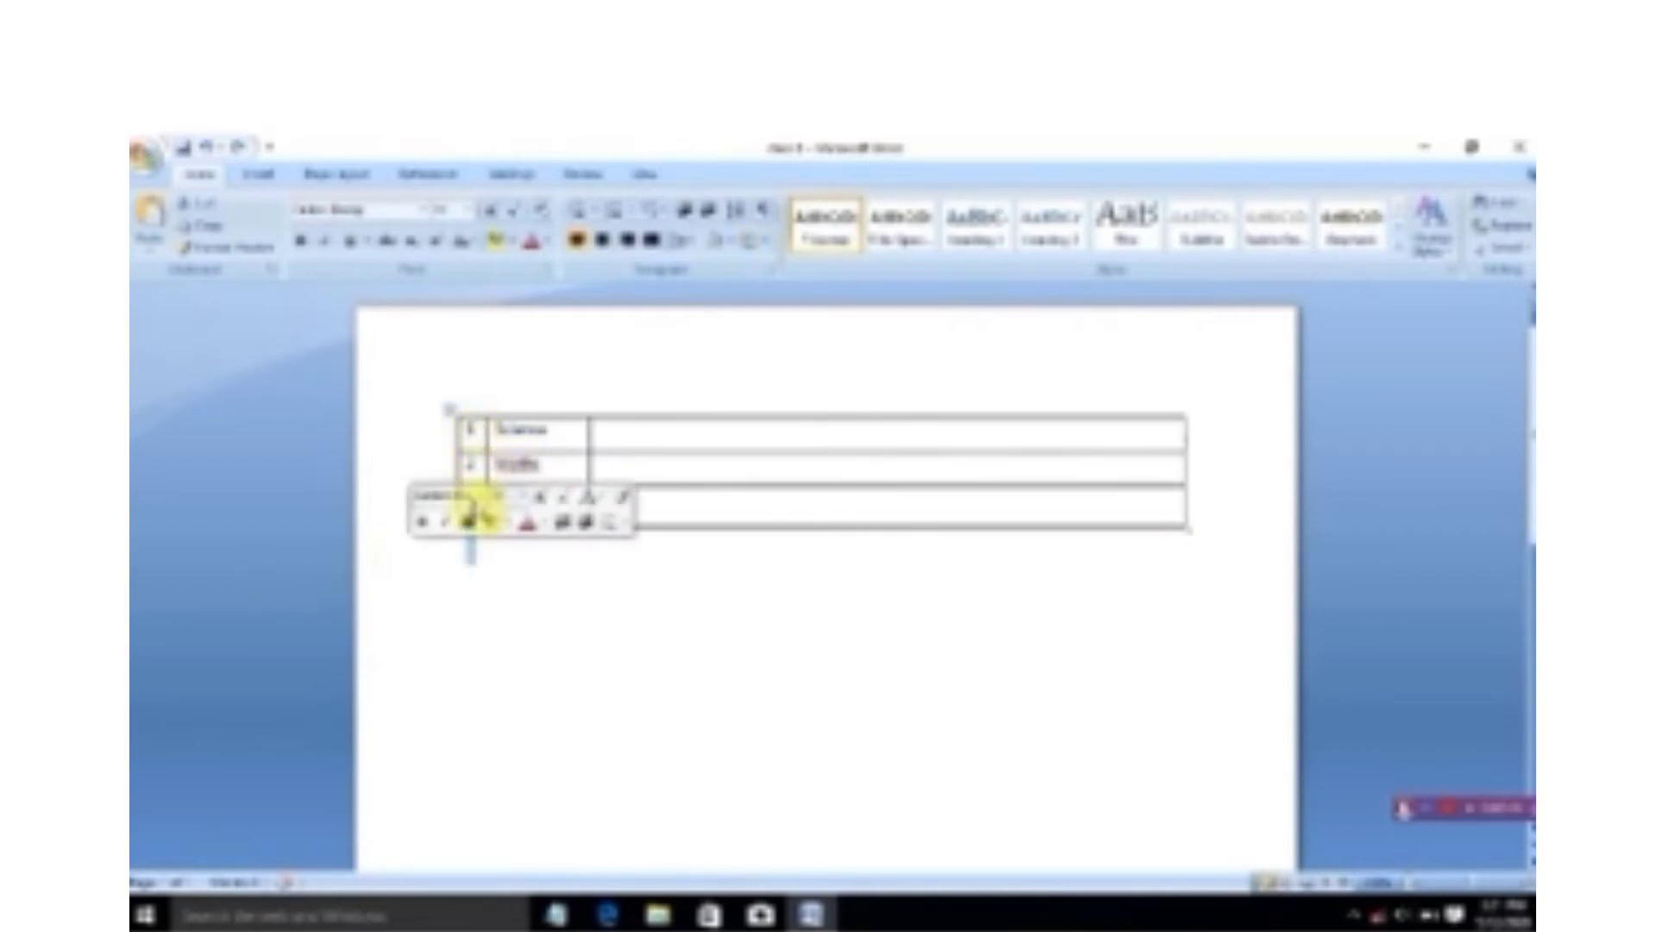
Try out selecting the subject column and the number column, leaving the page header if it opens, and clear the selection.
left_click(507, 403)
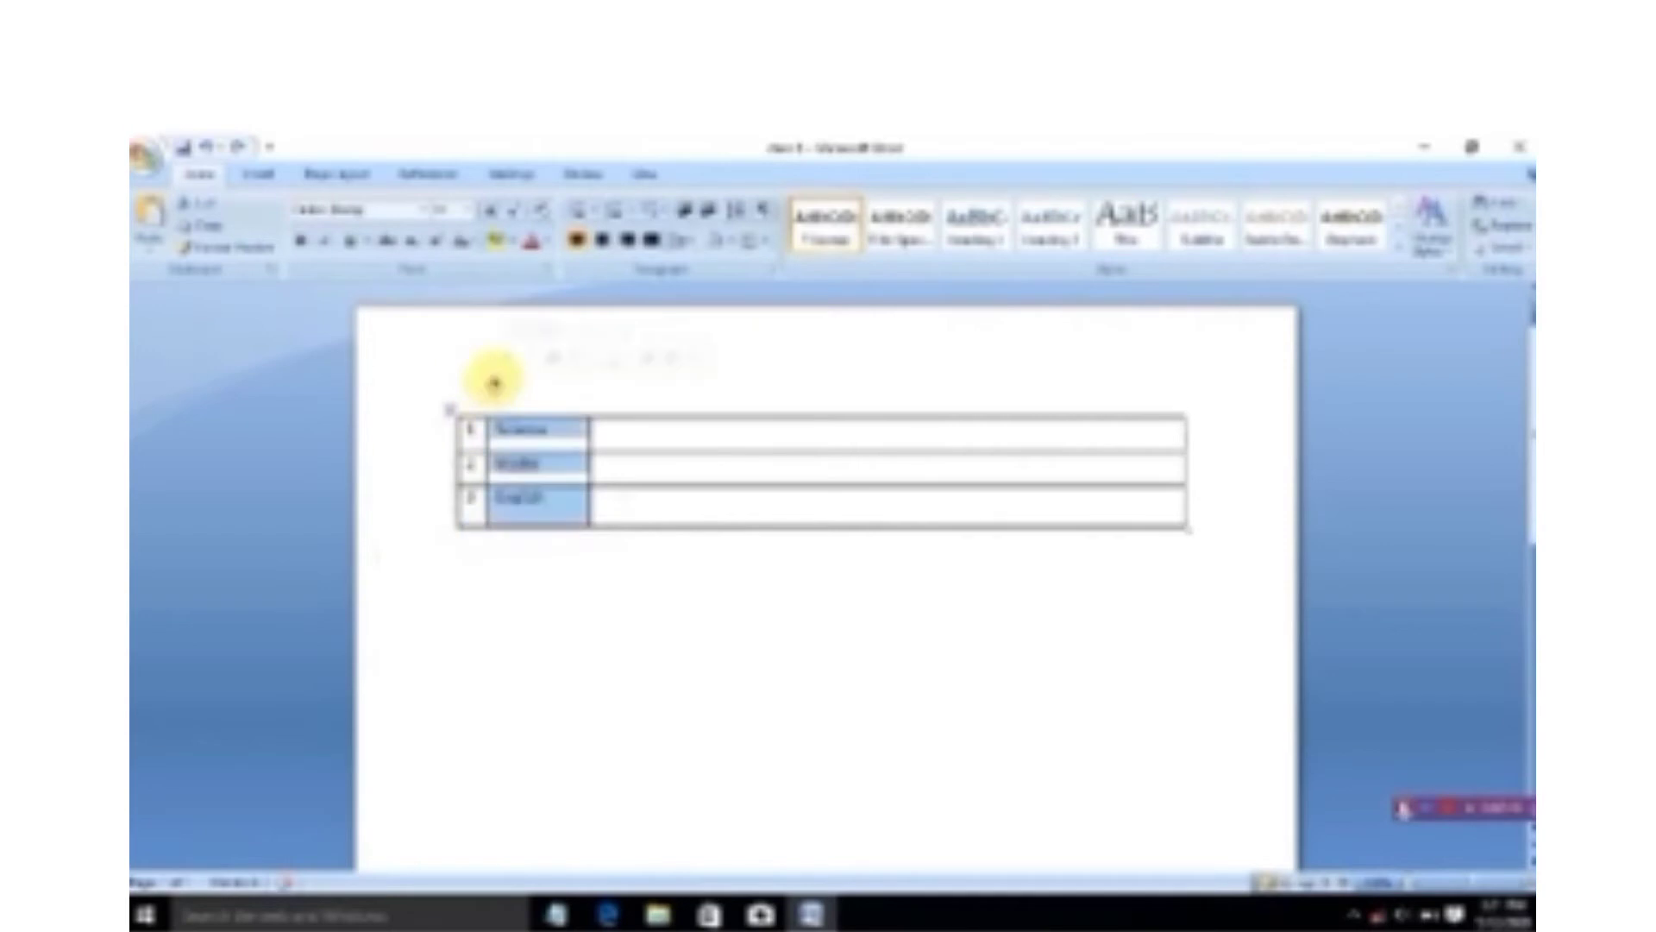
left_click(656, 582)
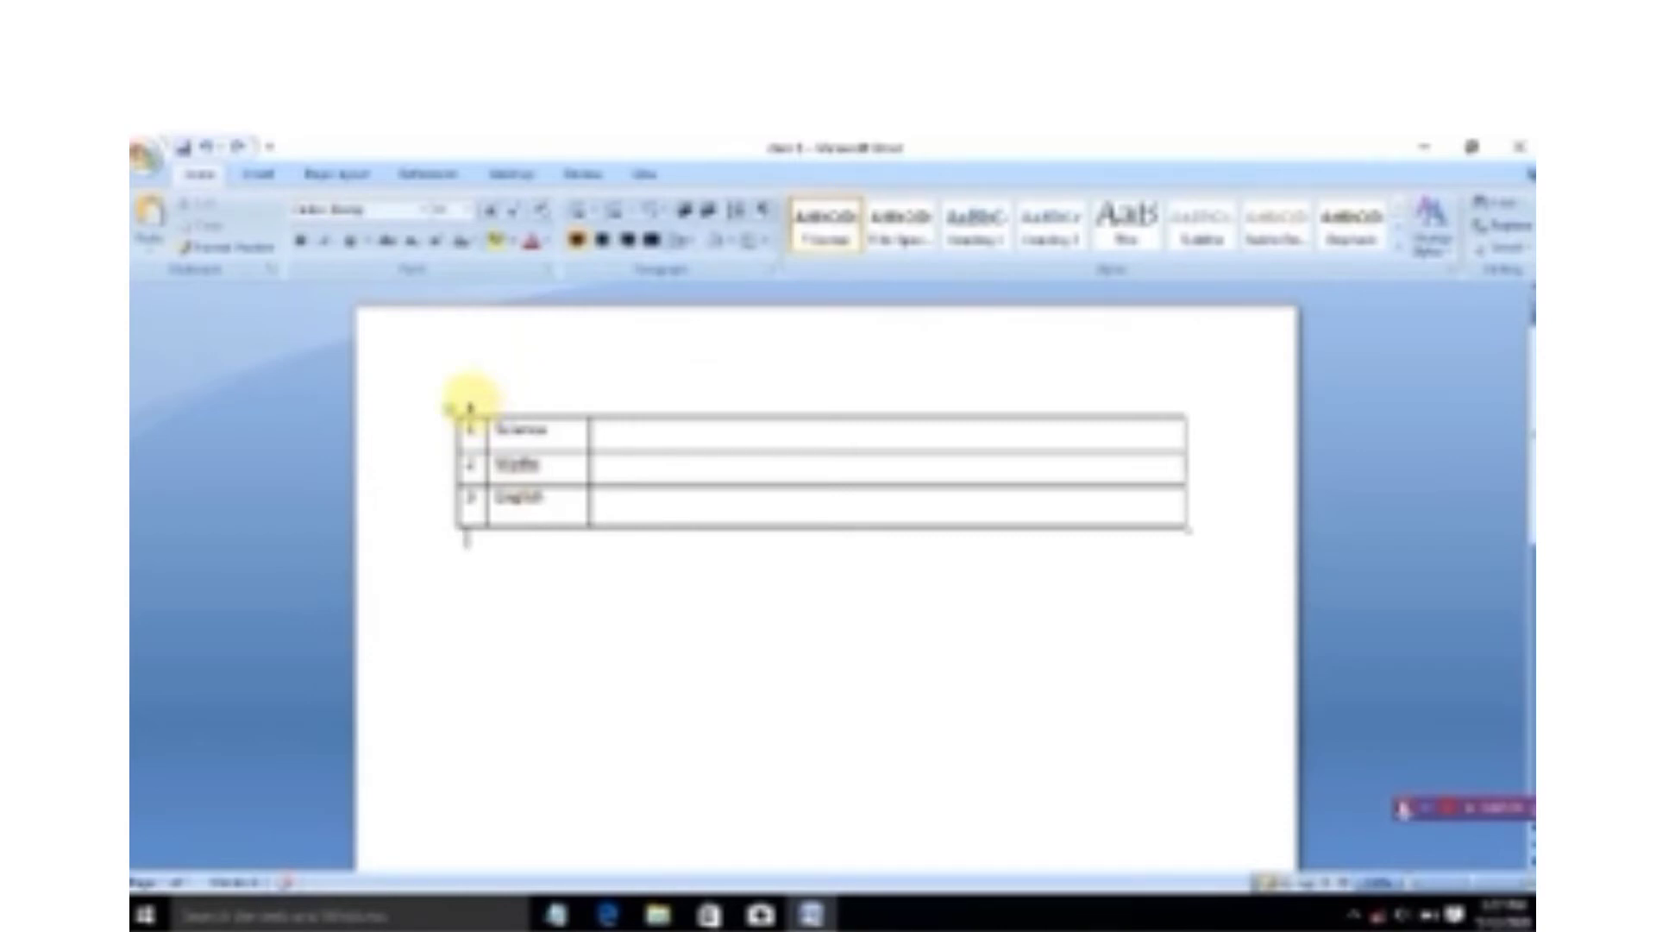
double_click(468, 404)
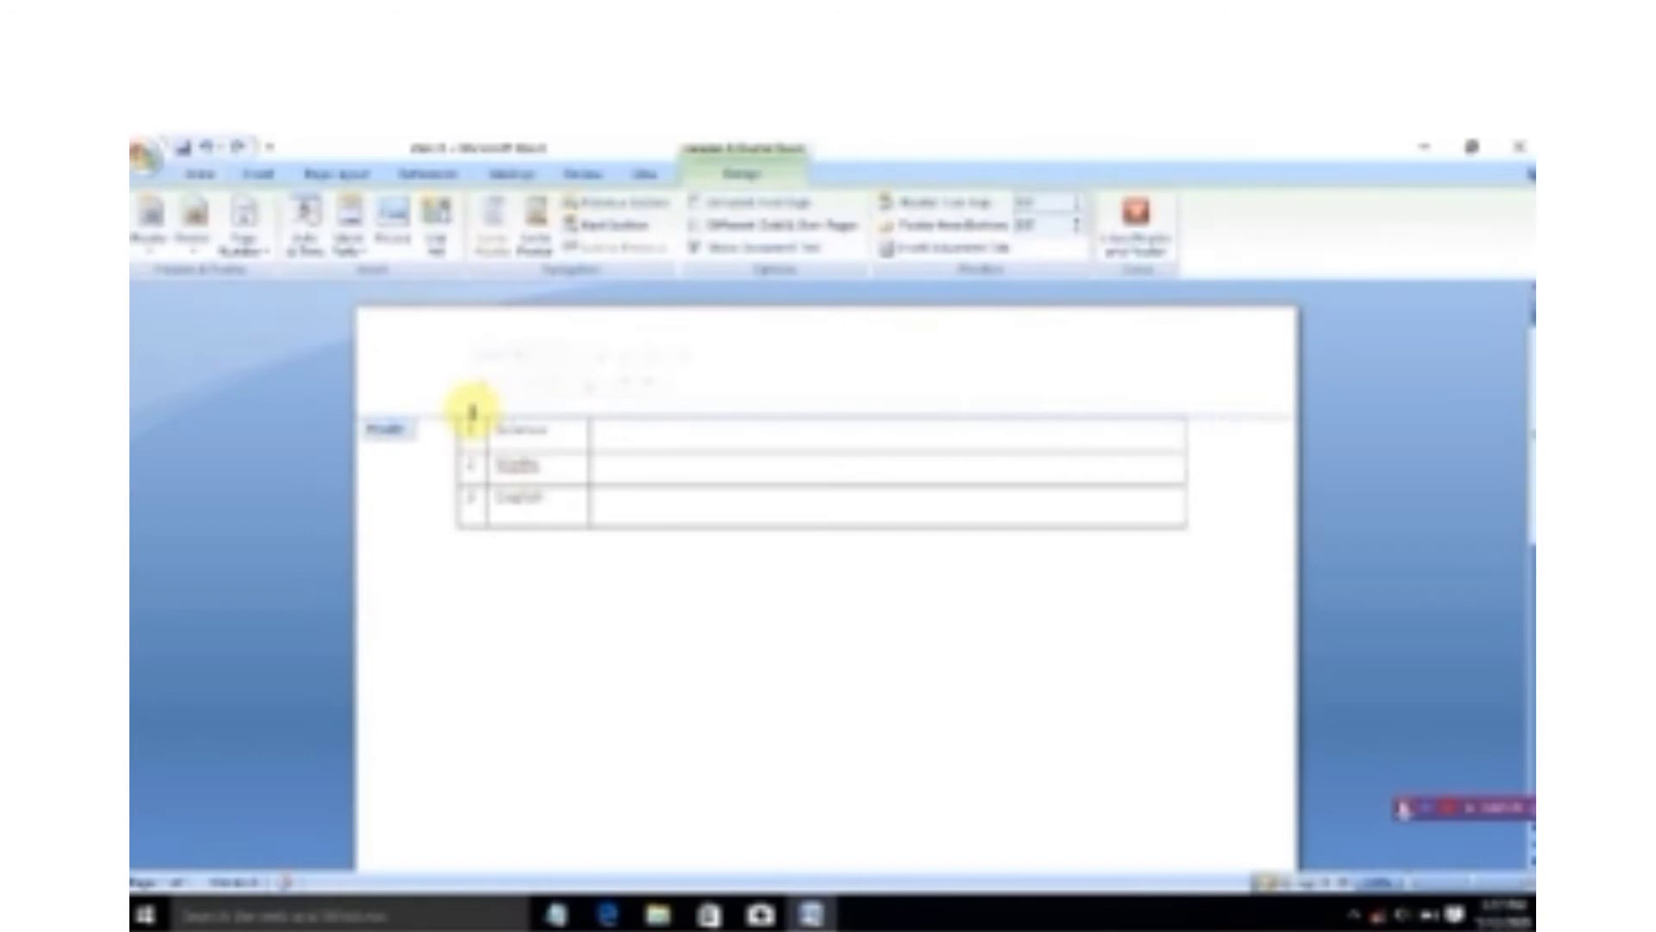
left_click(1135, 226)
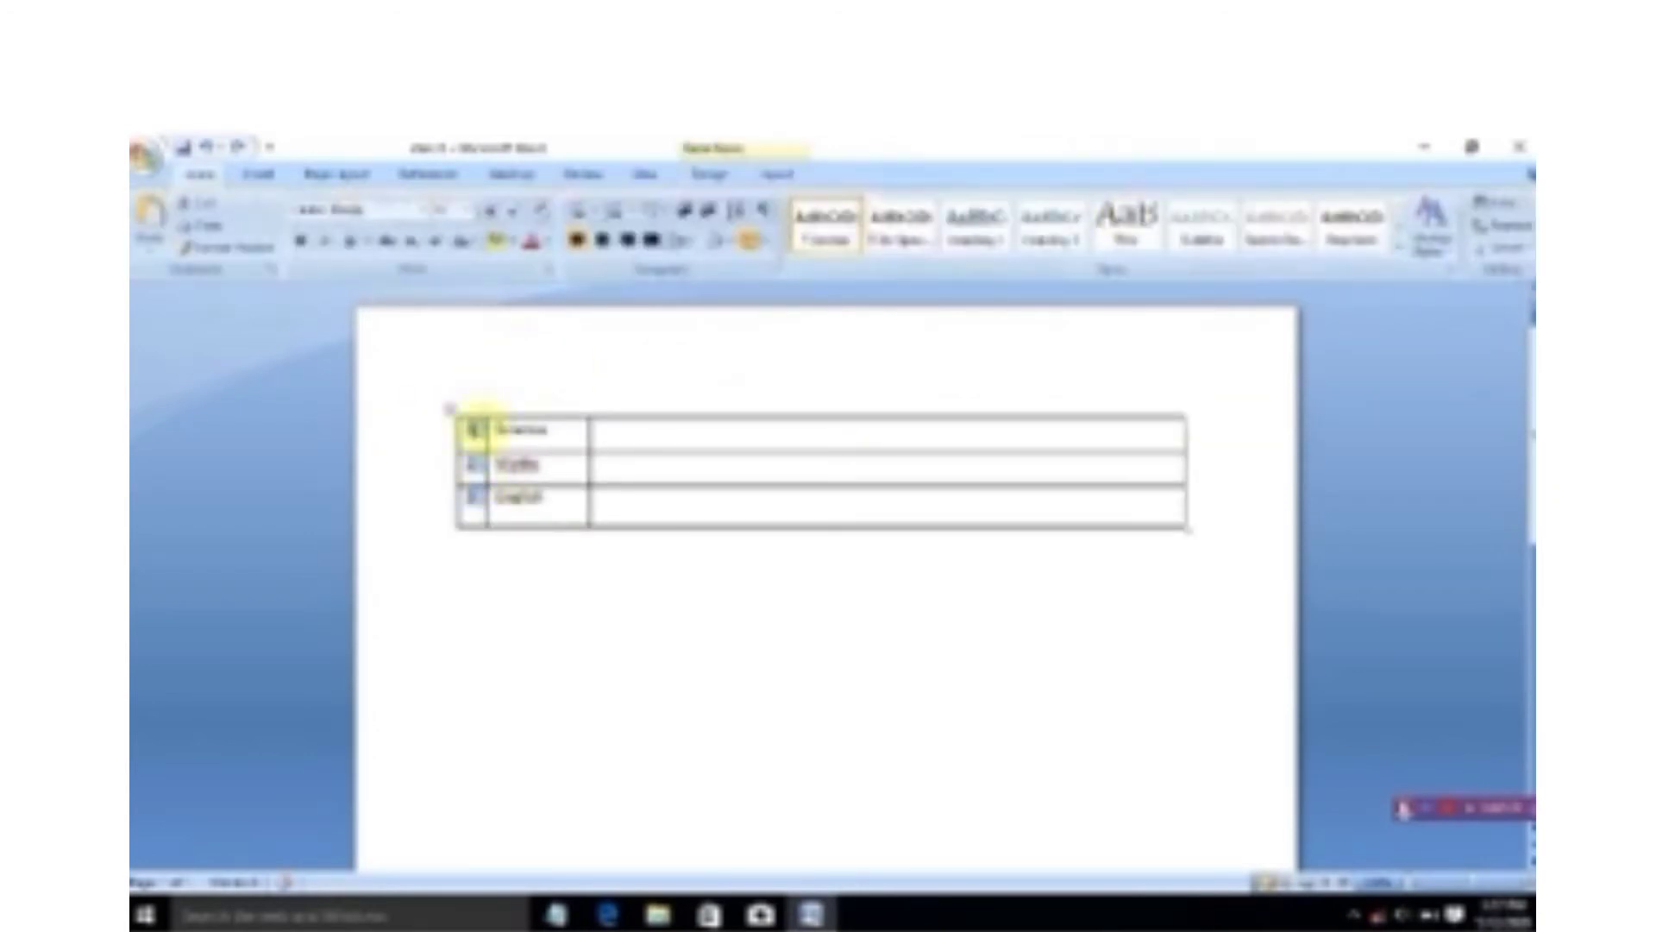
left_click(515, 408)
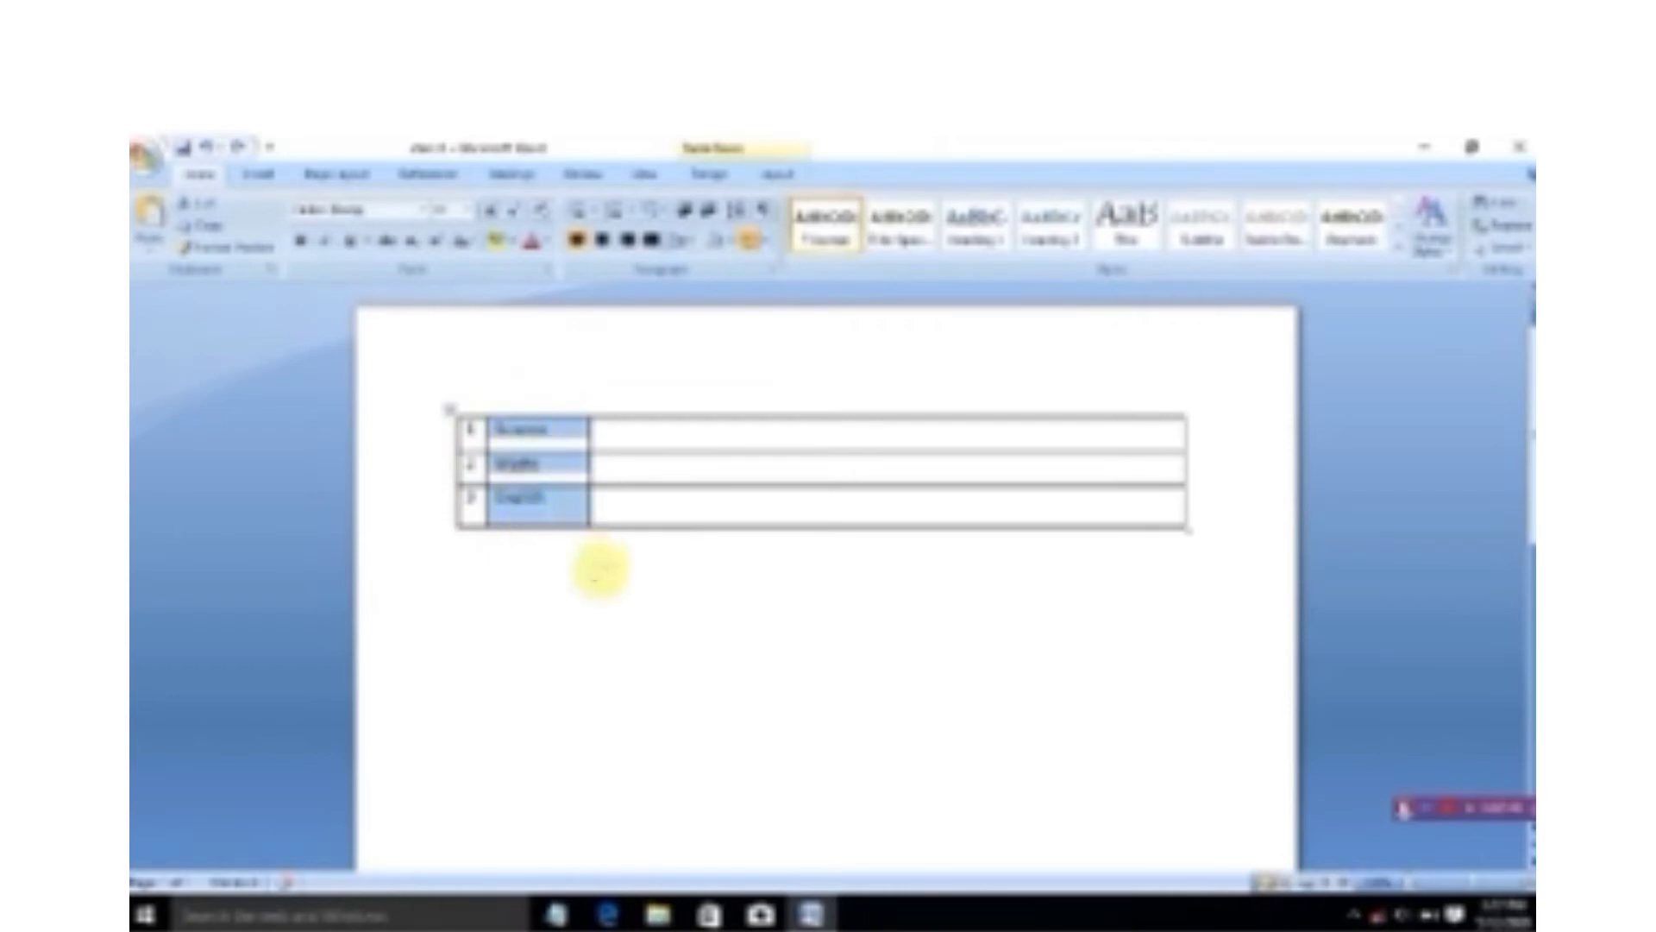
left_click(600, 569)
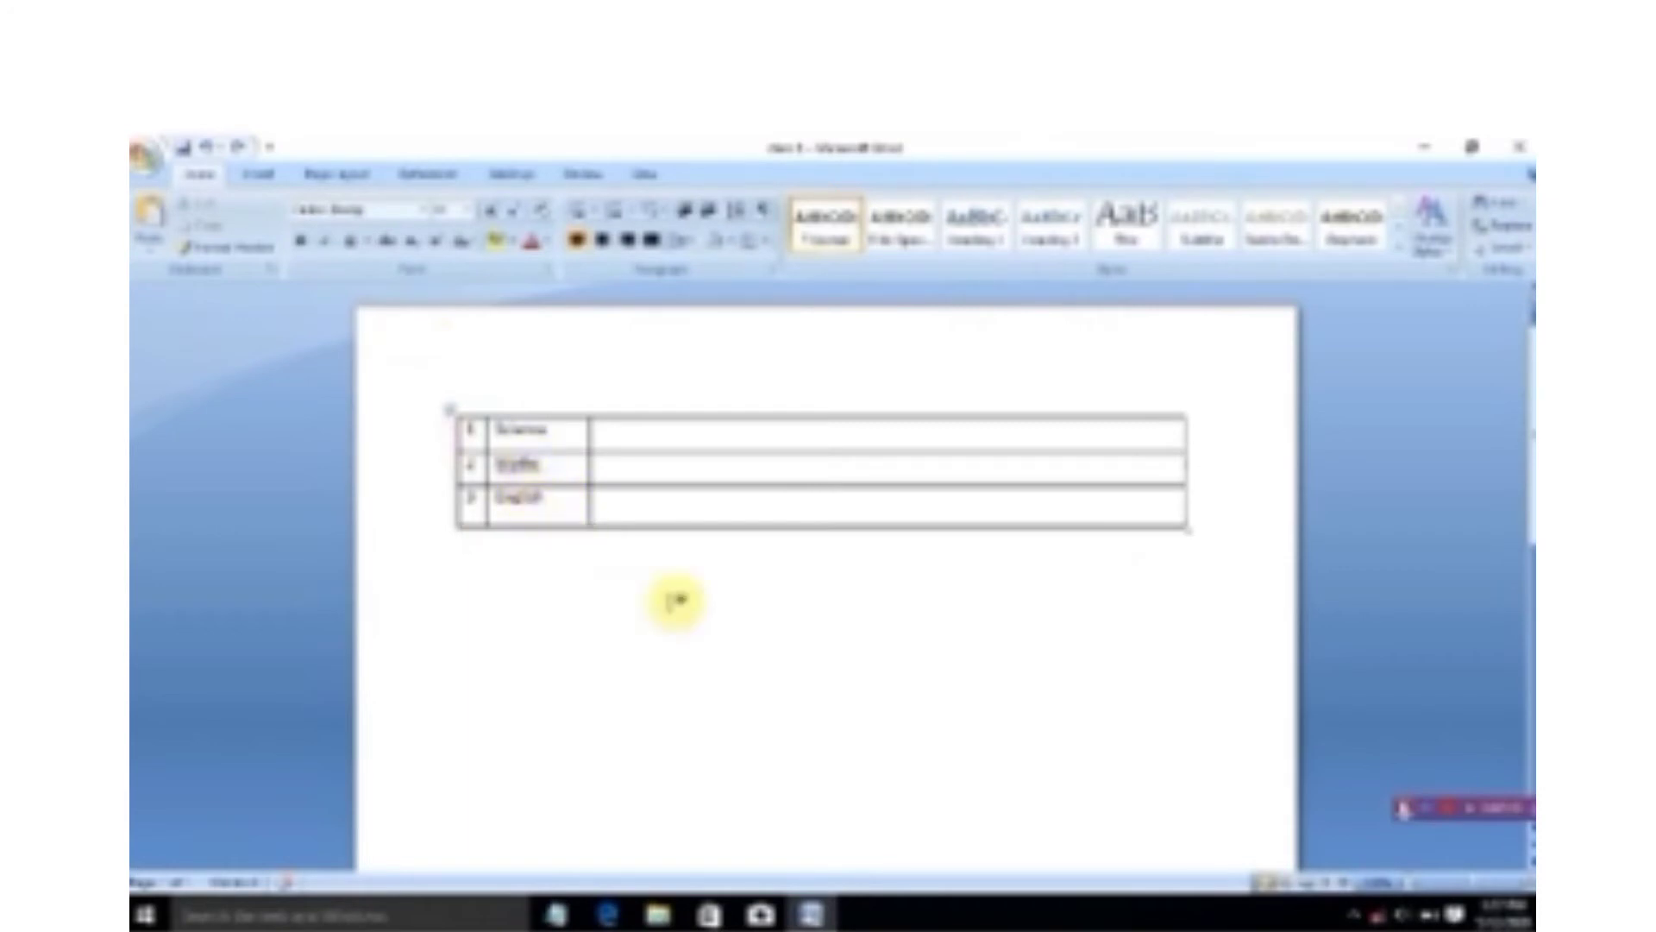
left_click(1431, 813)
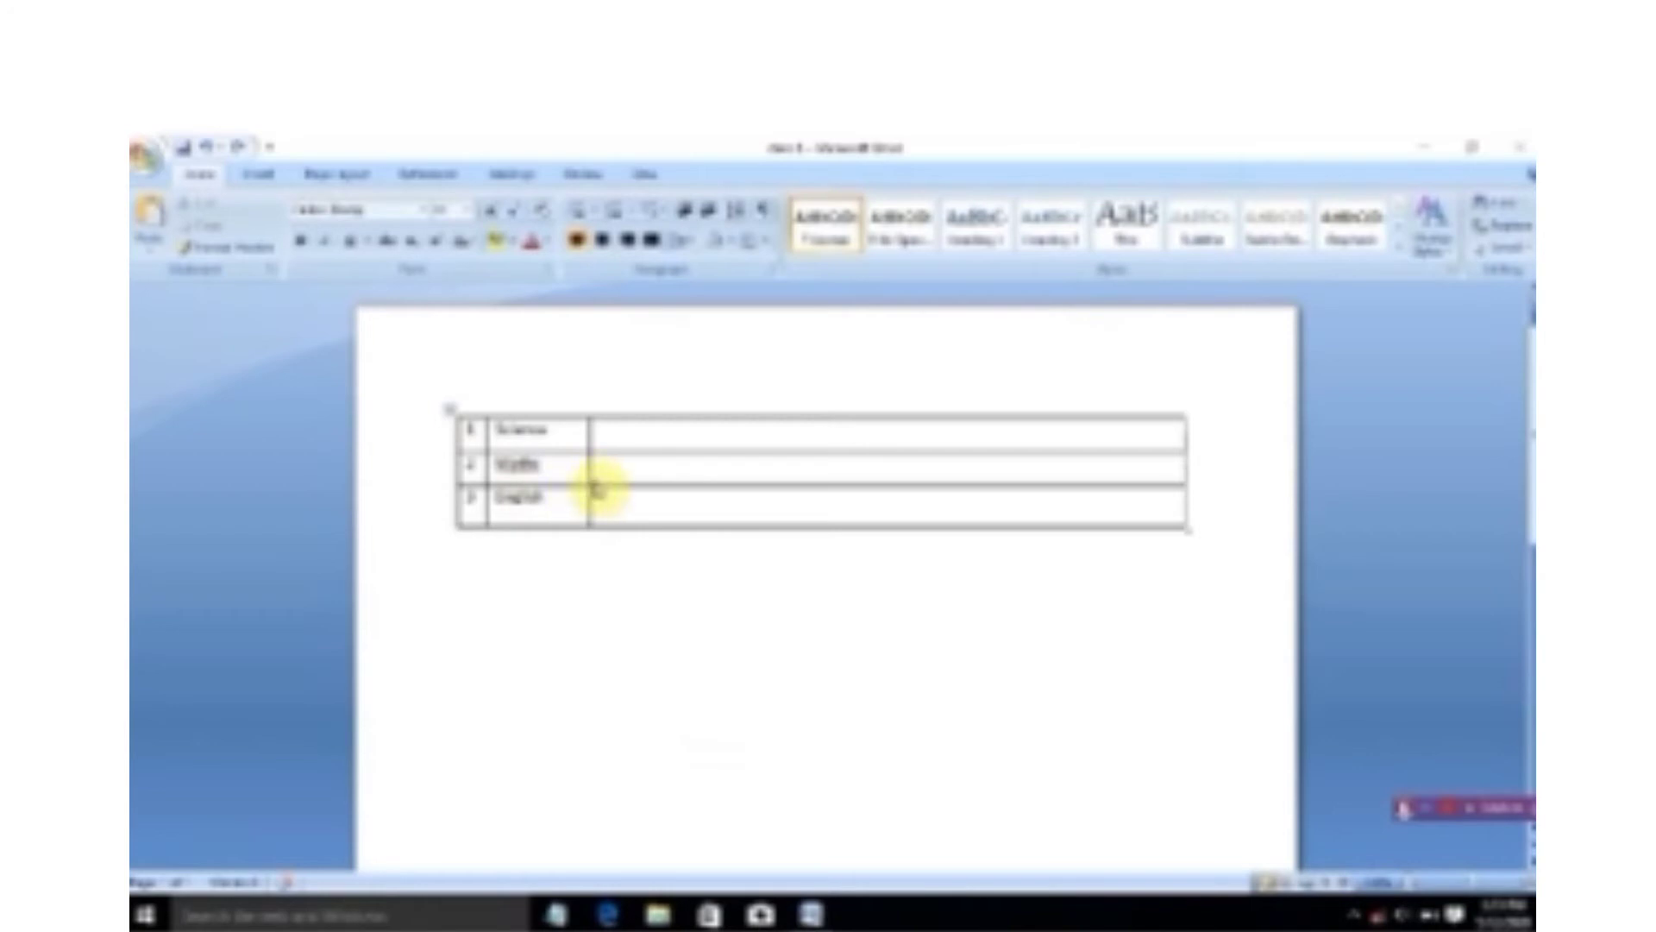
Try out selecting the word Maths and the entire subject table, and clear the selection.
left_click(516, 468)
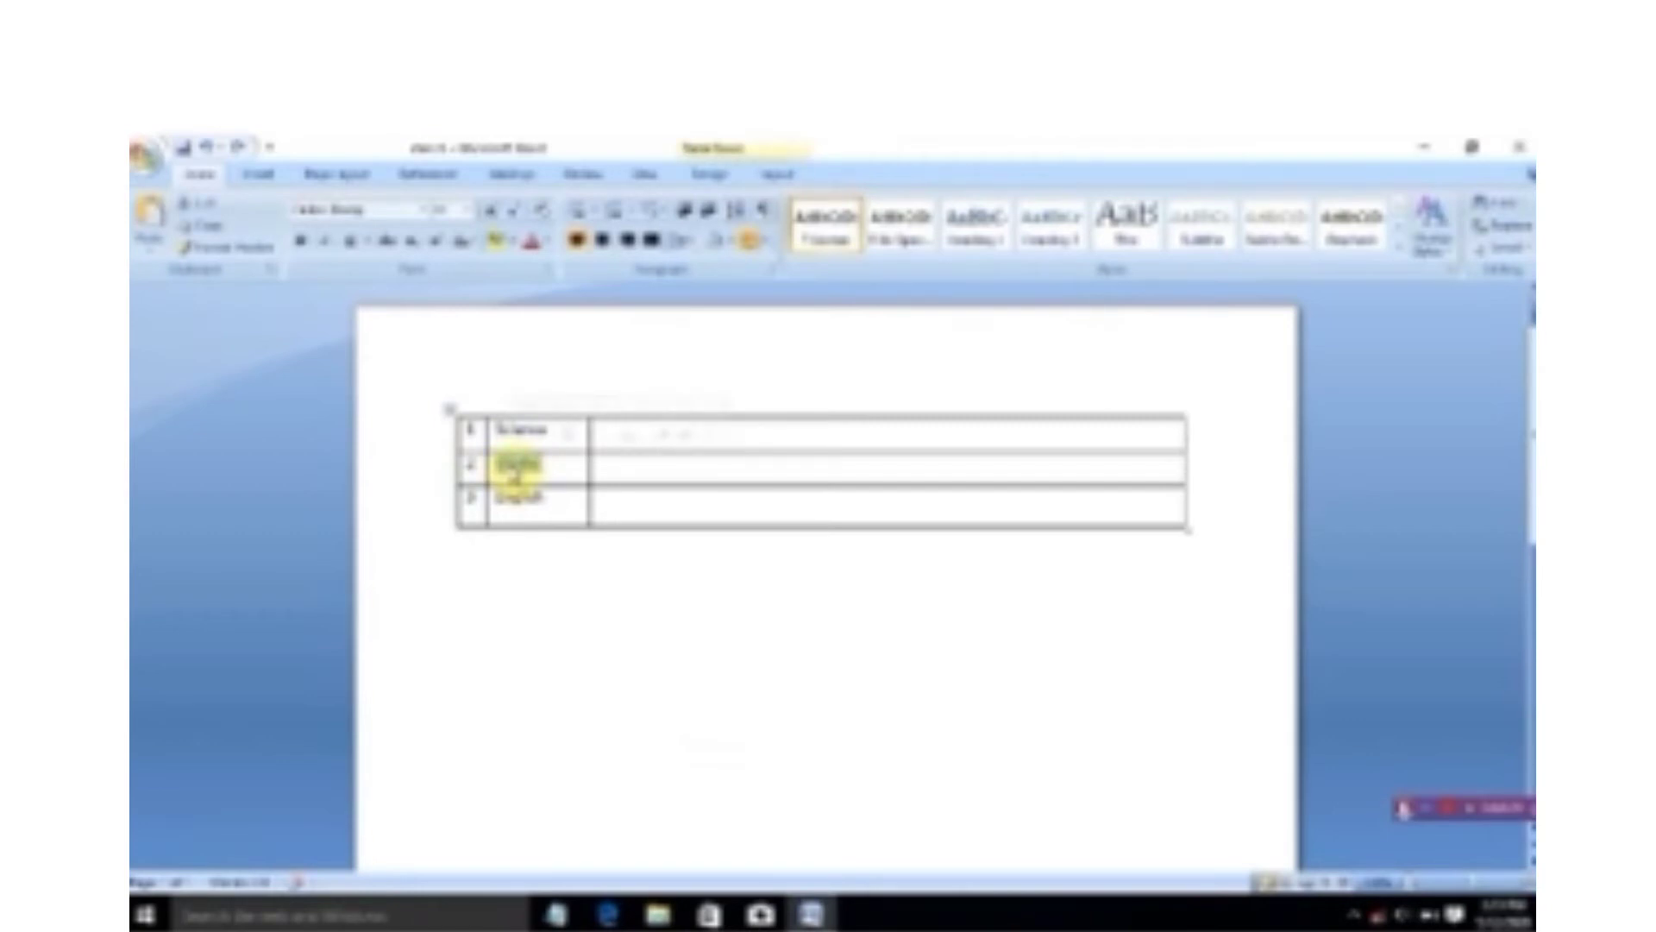
double_click(517, 466)
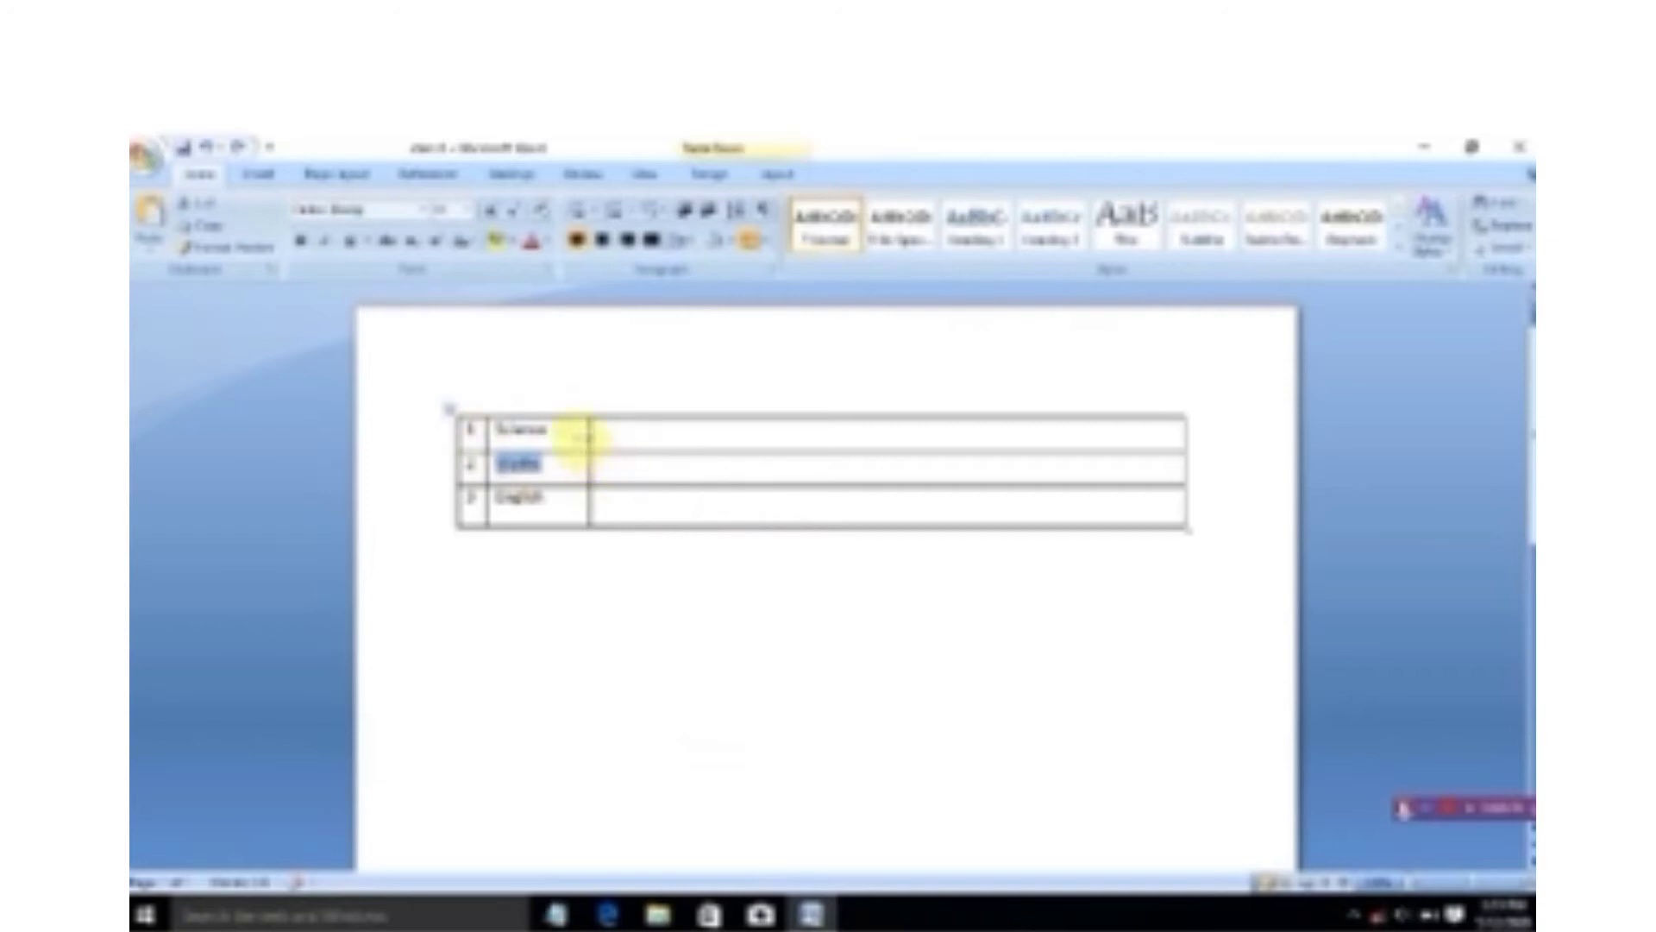
left_click(449, 414)
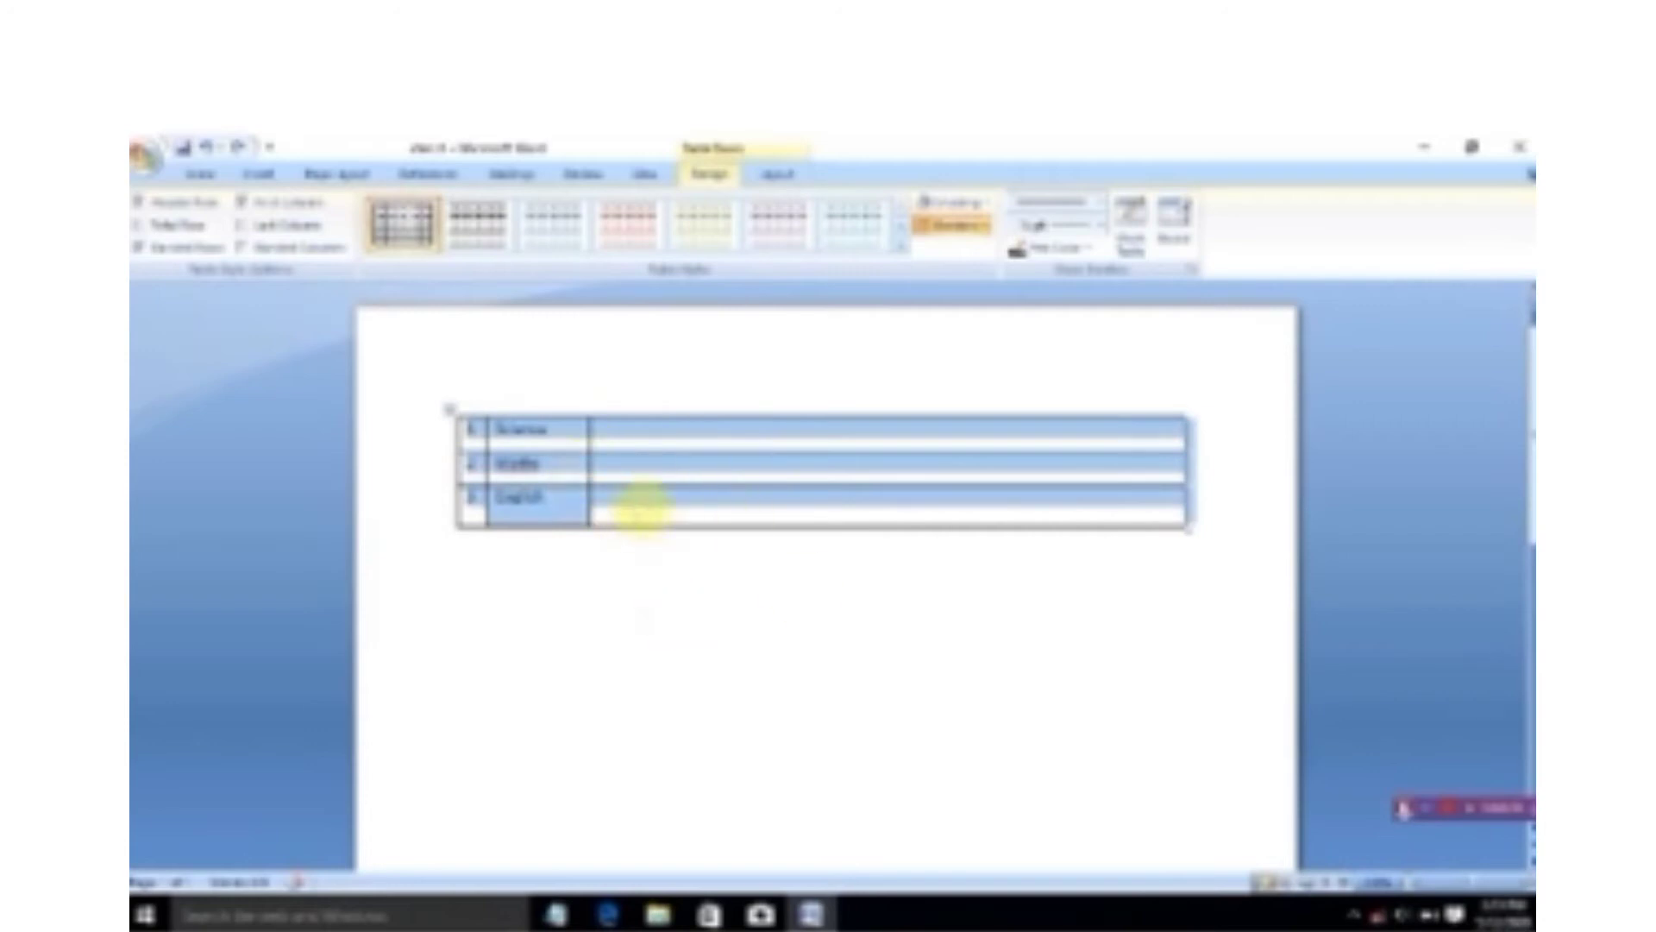
left_click(484, 571)
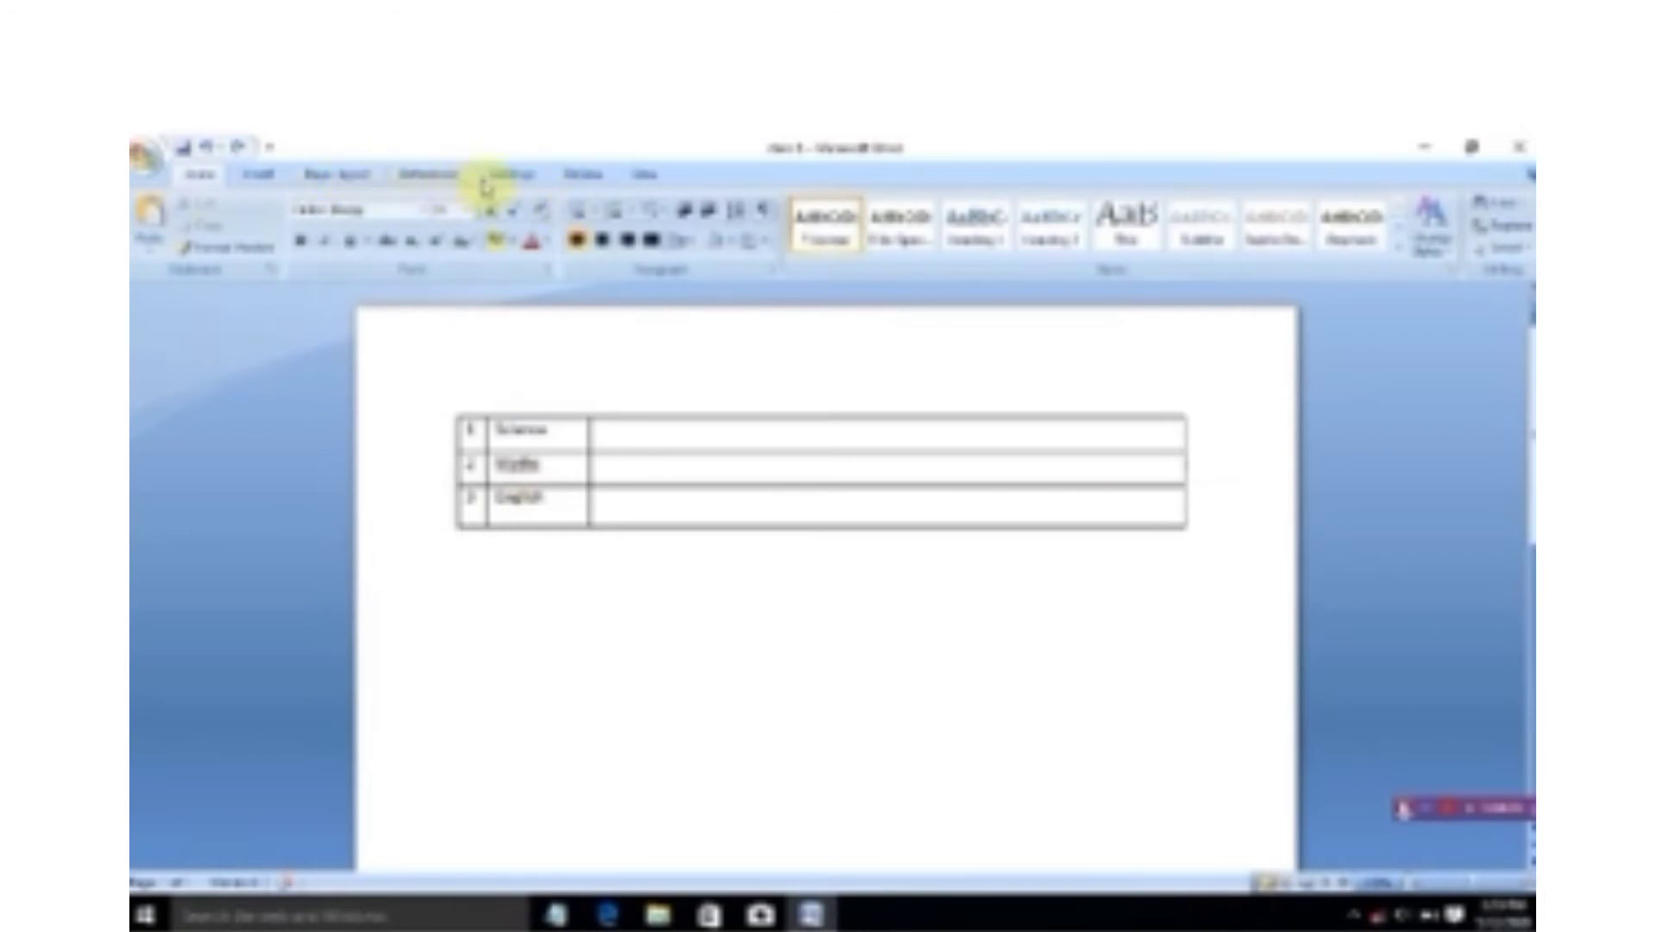
left_click(644, 173)
left_click(595, 174)
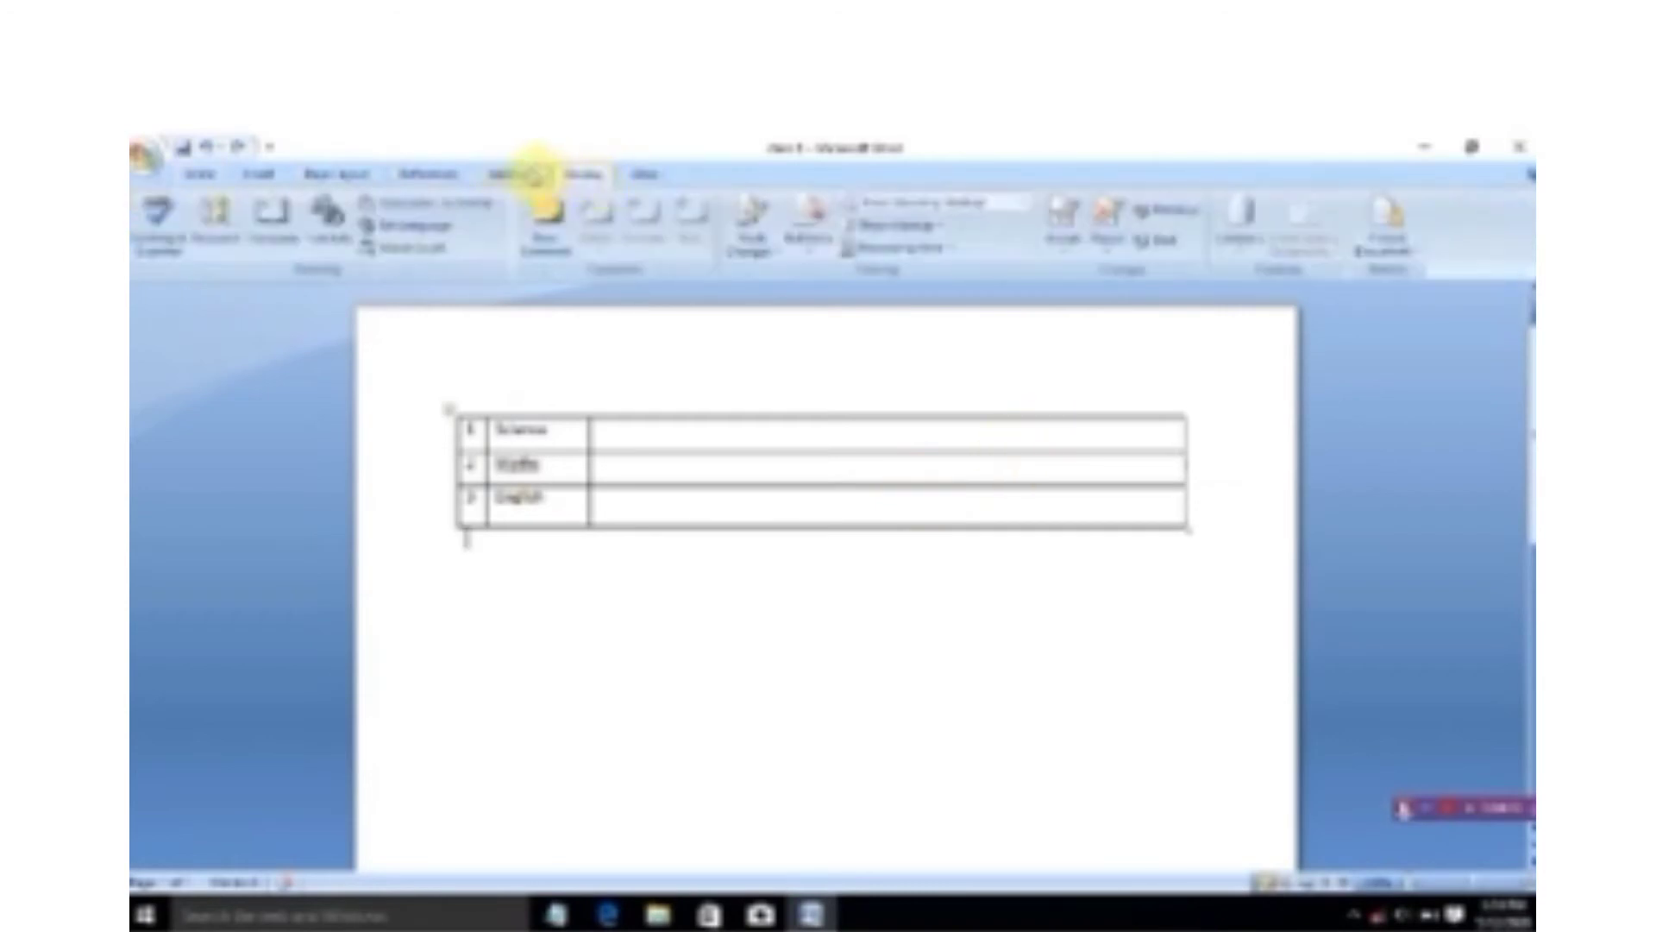
left_click(525, 173)
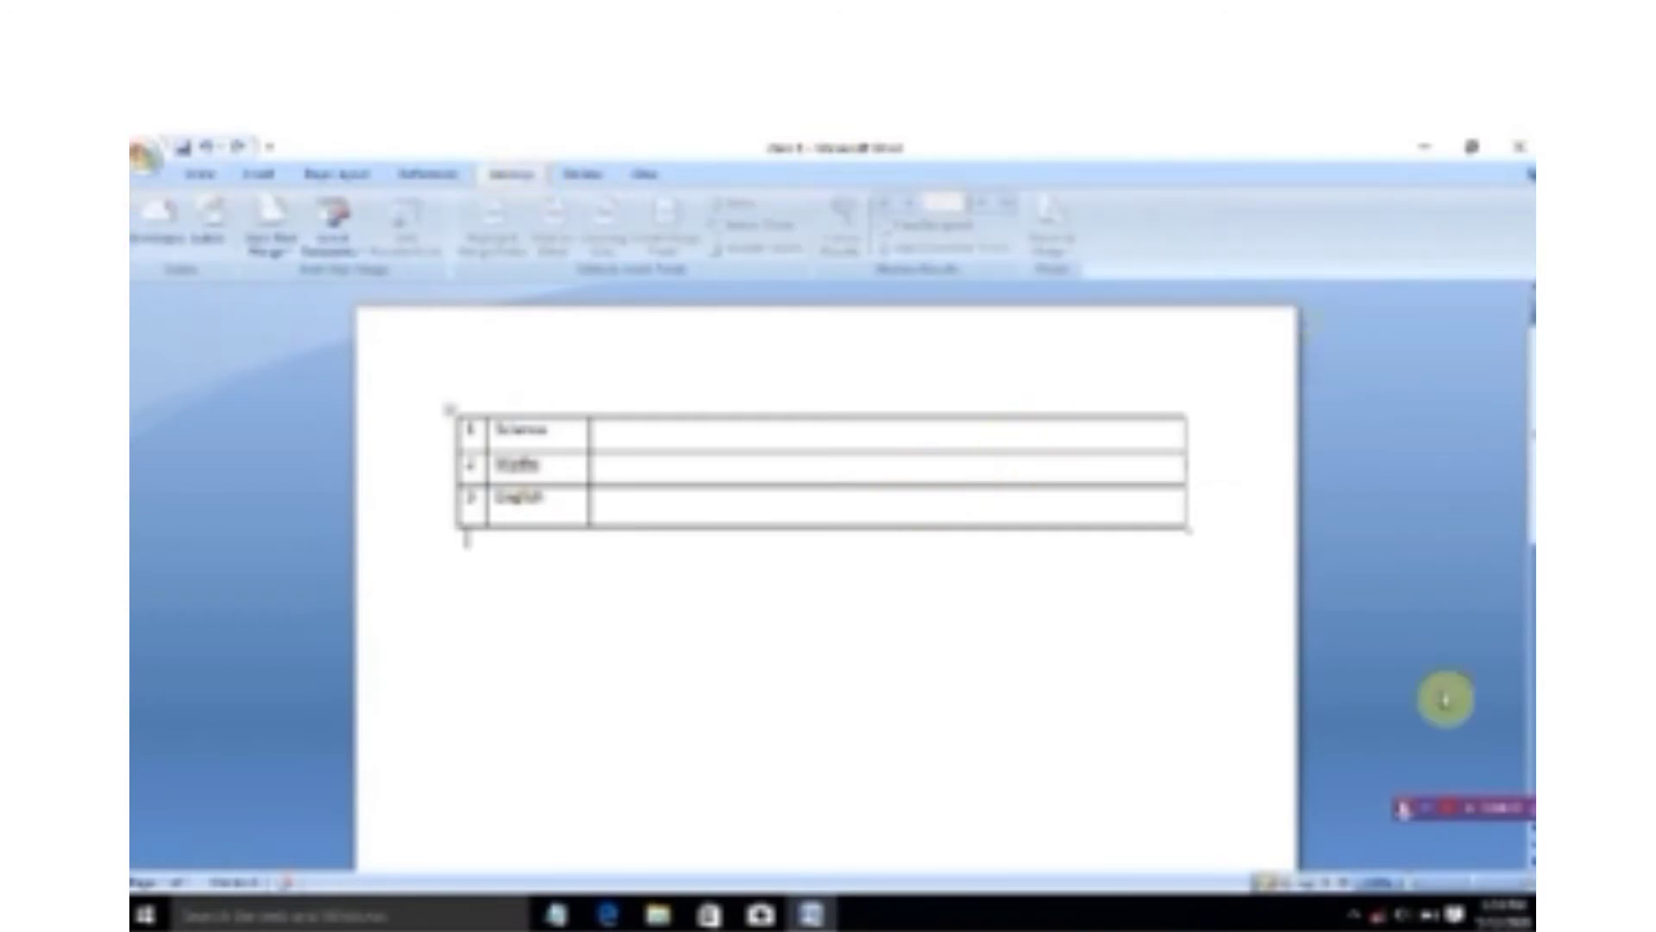
left_click(1432, 811)
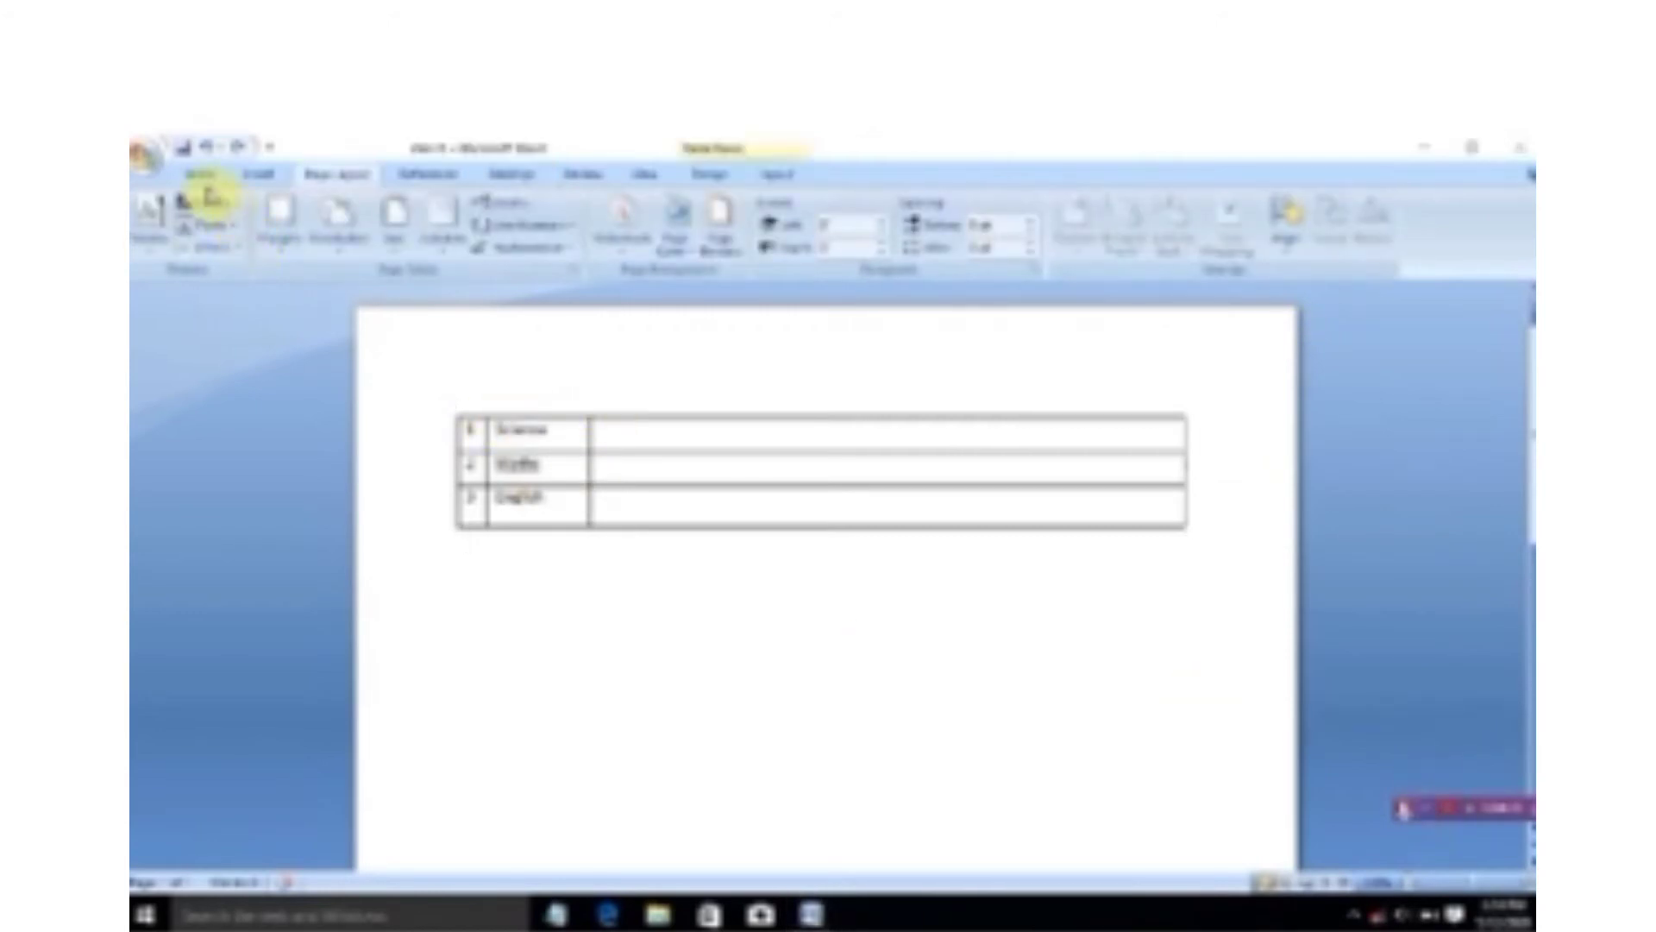
left_click(203, 176)
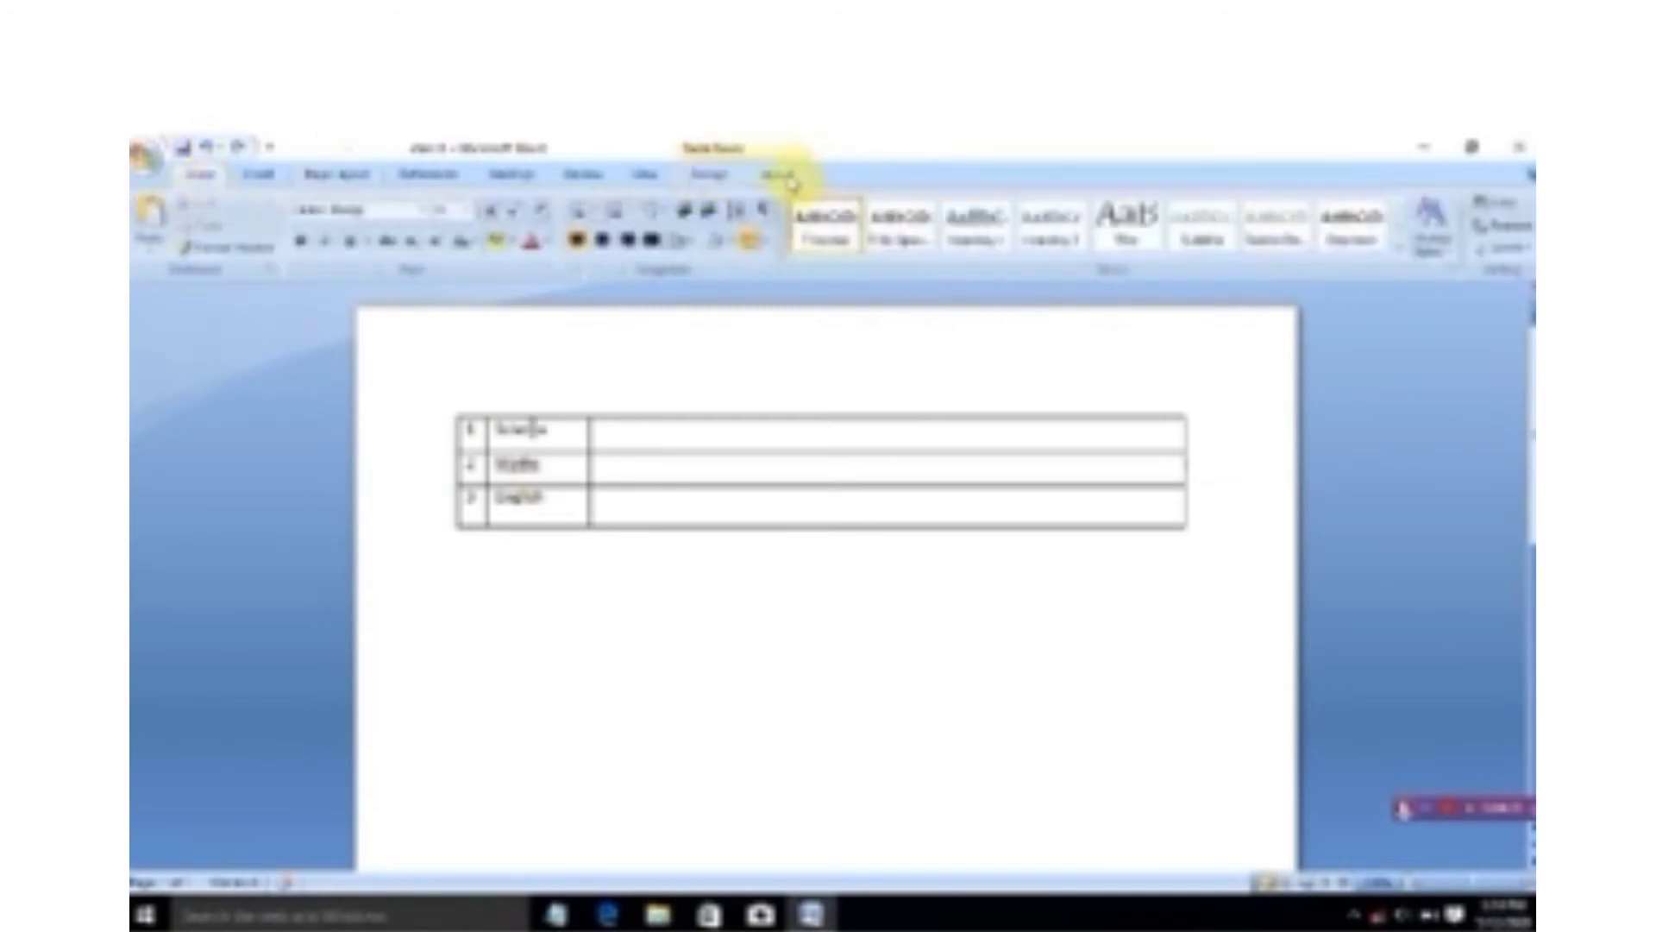
Try out selecting the entire Science row with the table's Select Row command.
left_click(530, 429)
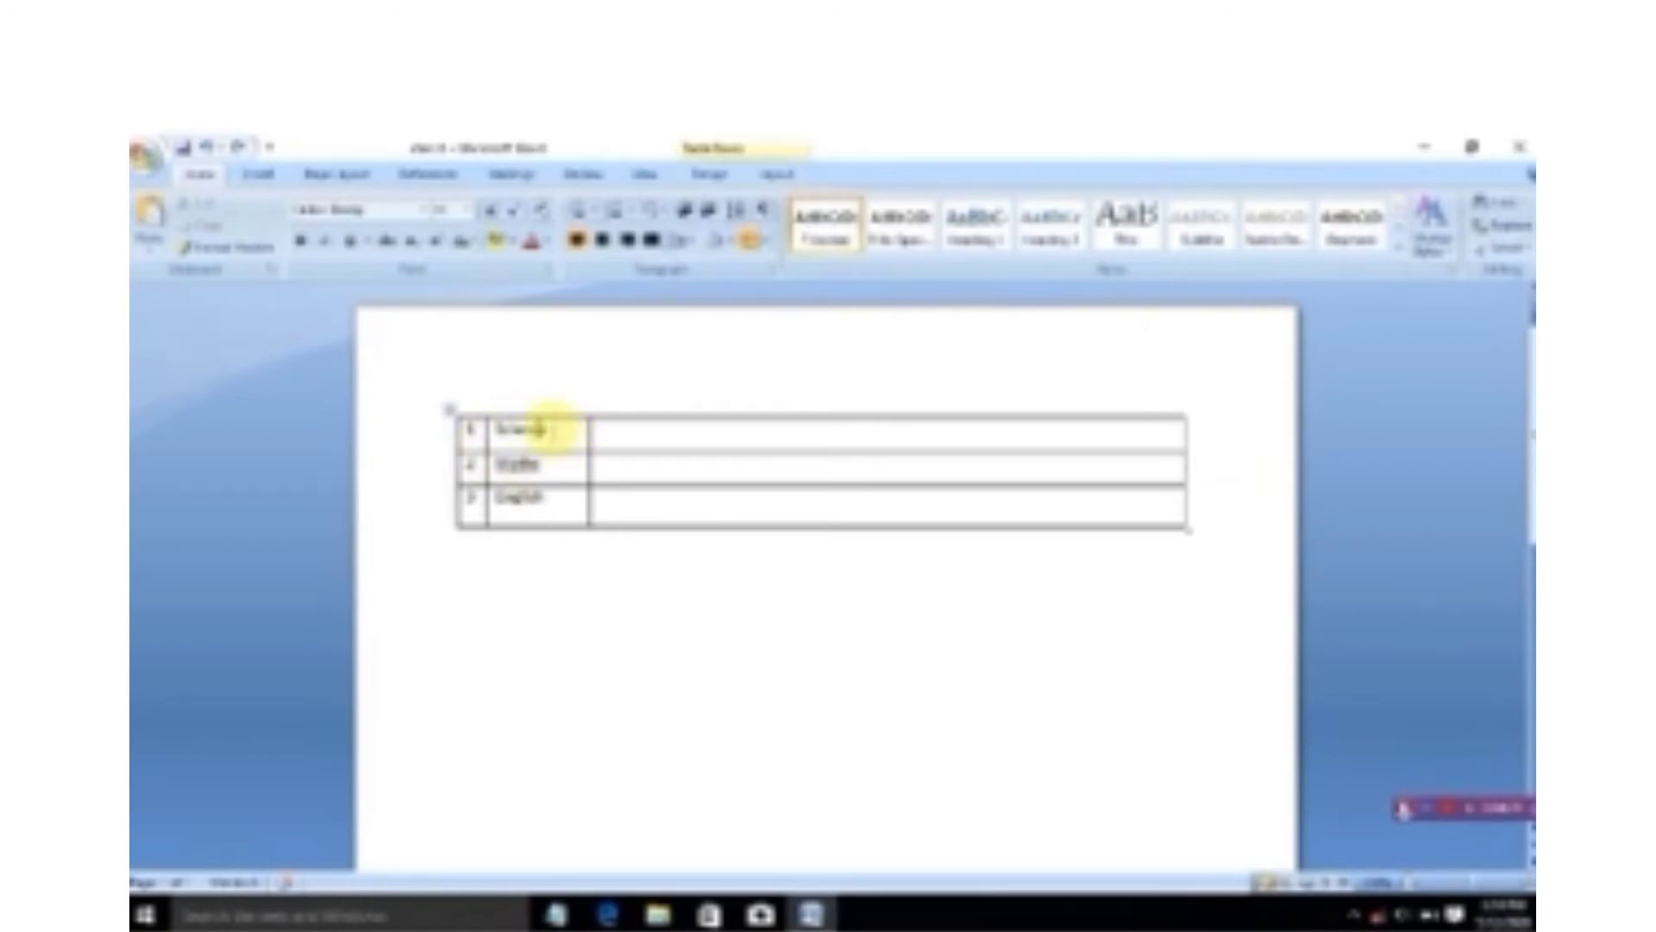
left_click_drag(557, 431, 649, 293)
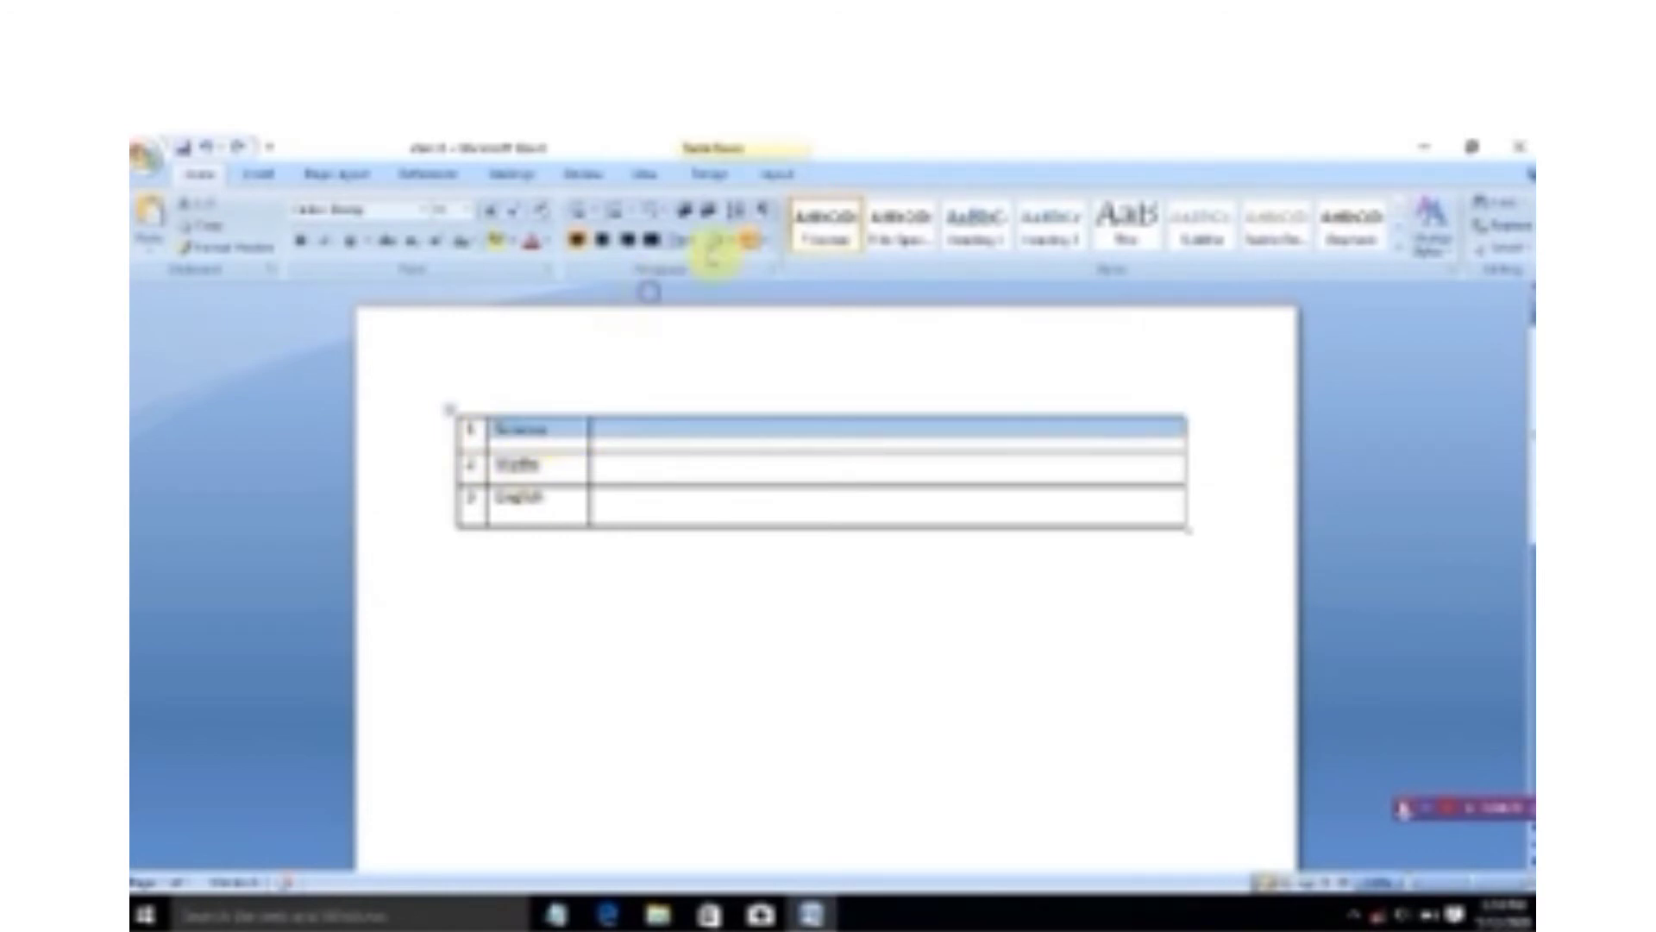
left_click(776, 178)
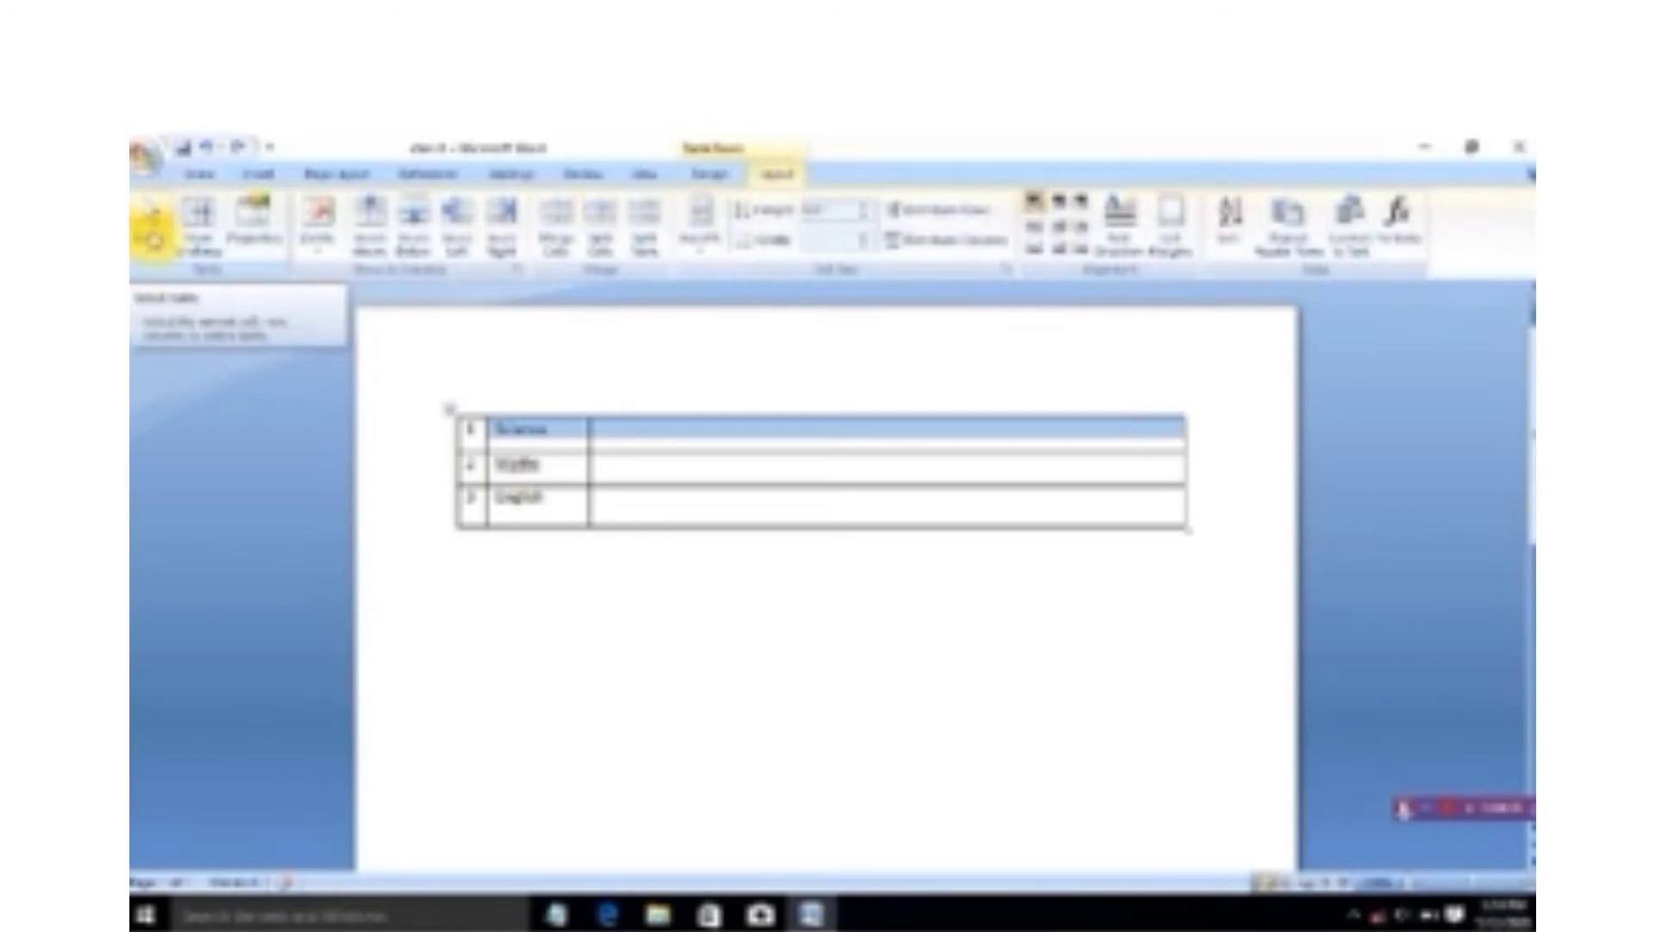
left_click(150, 235)
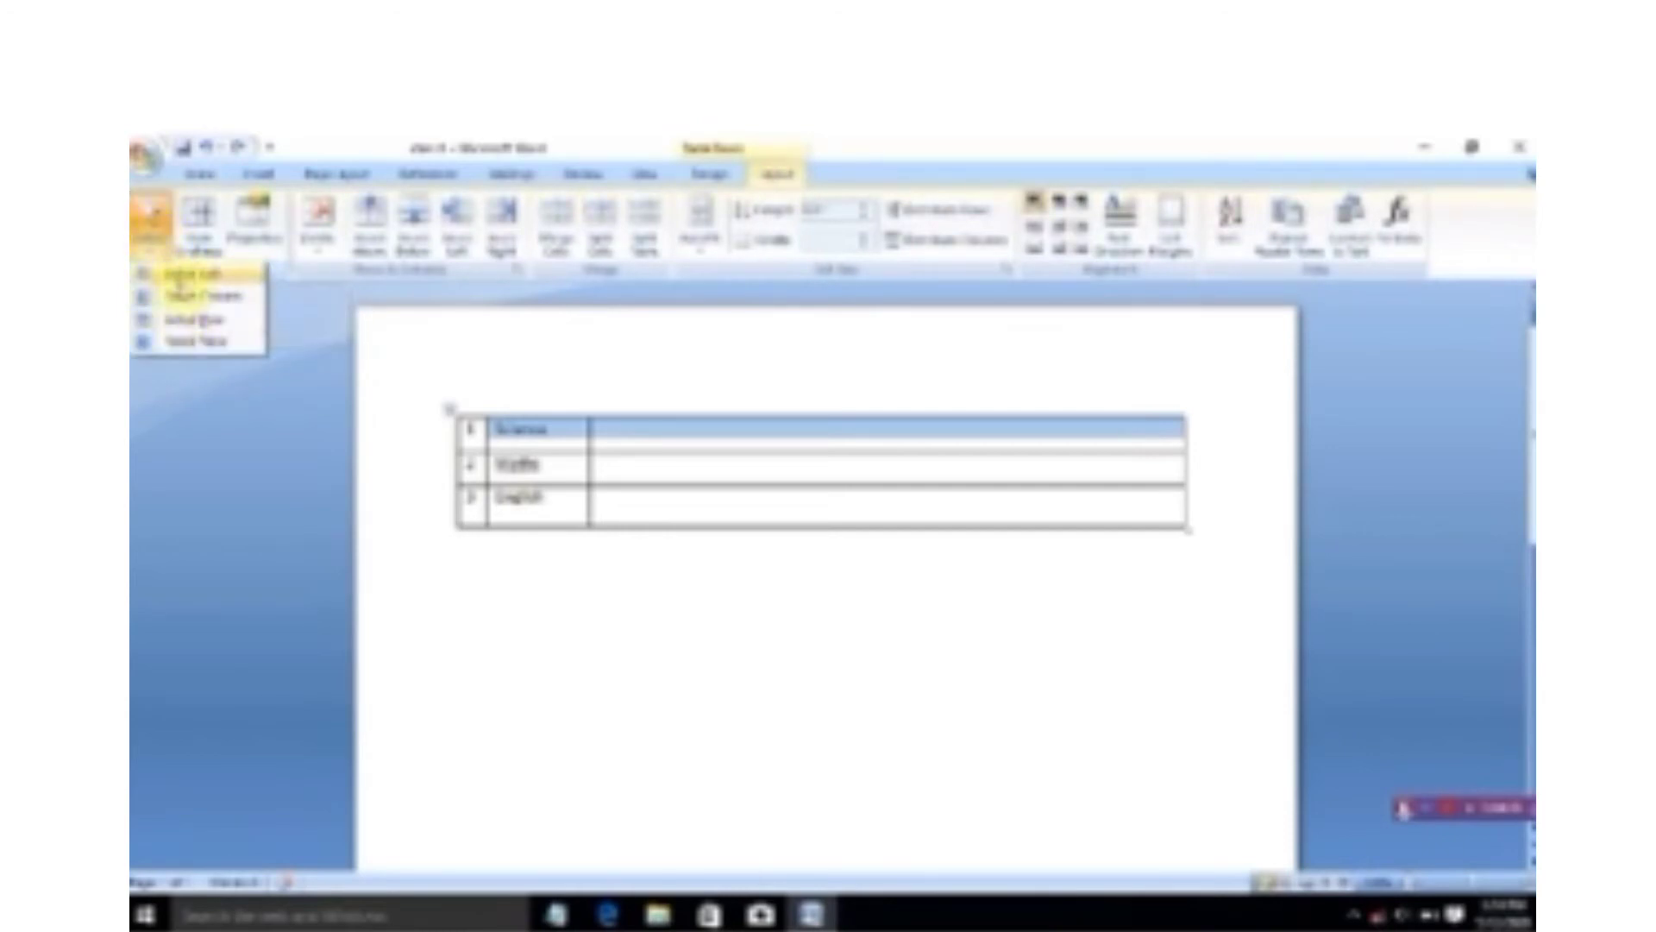
left_click(195, 319)
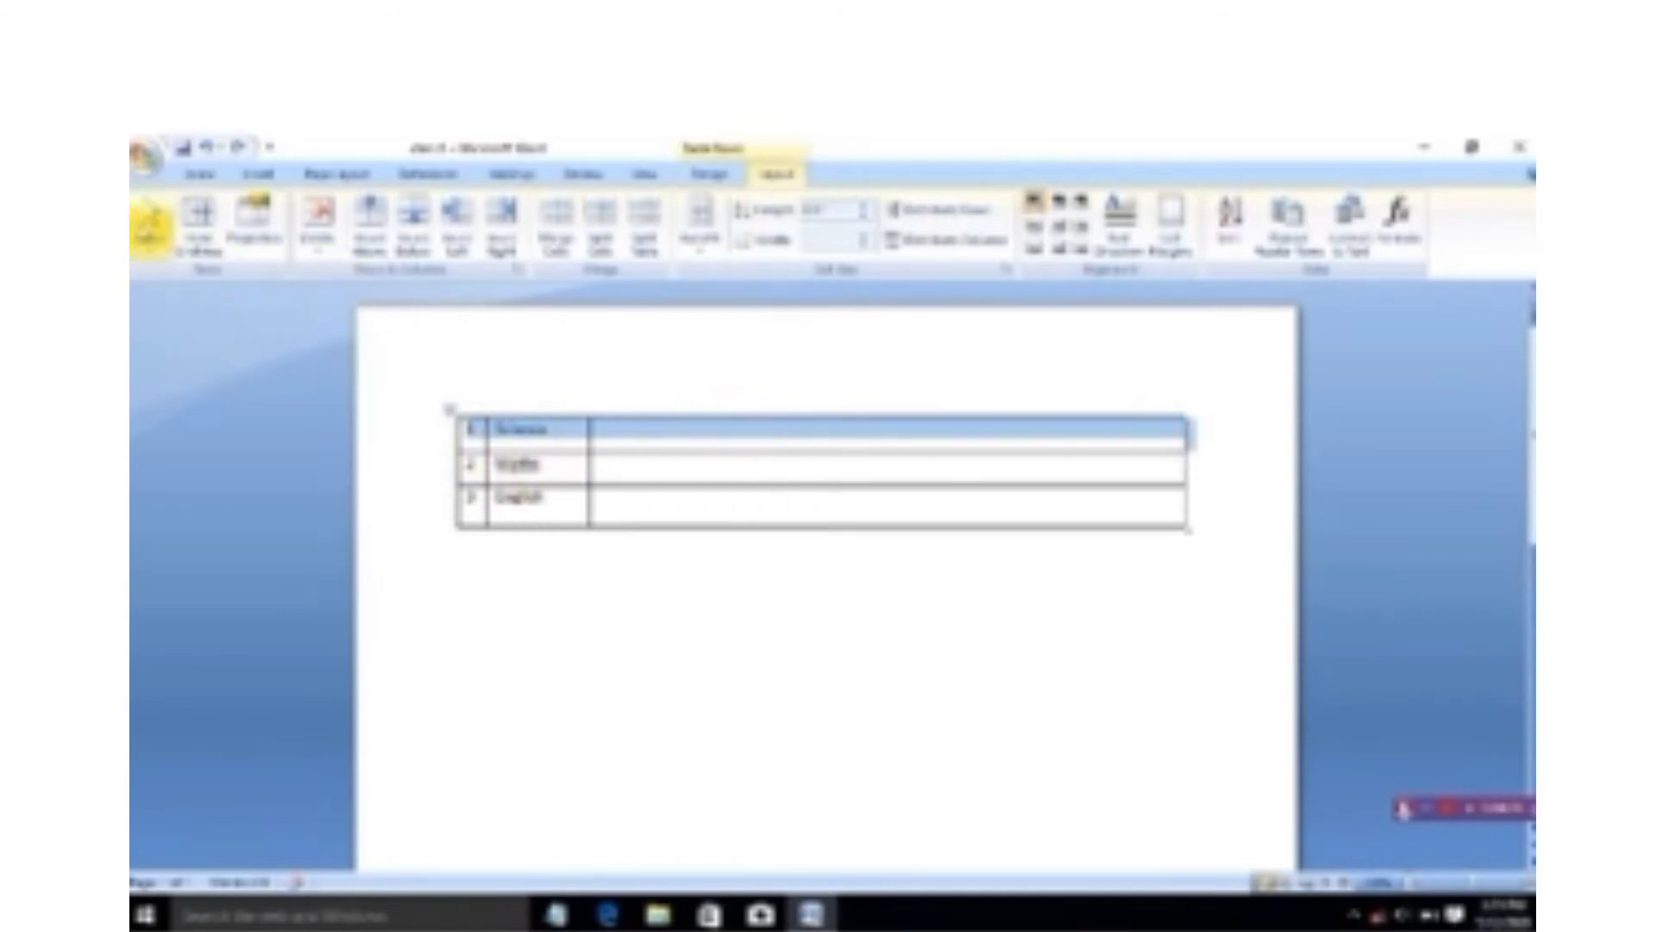
Try out selecting the whole subject table with the Select Table command.
left_click(147, 223)
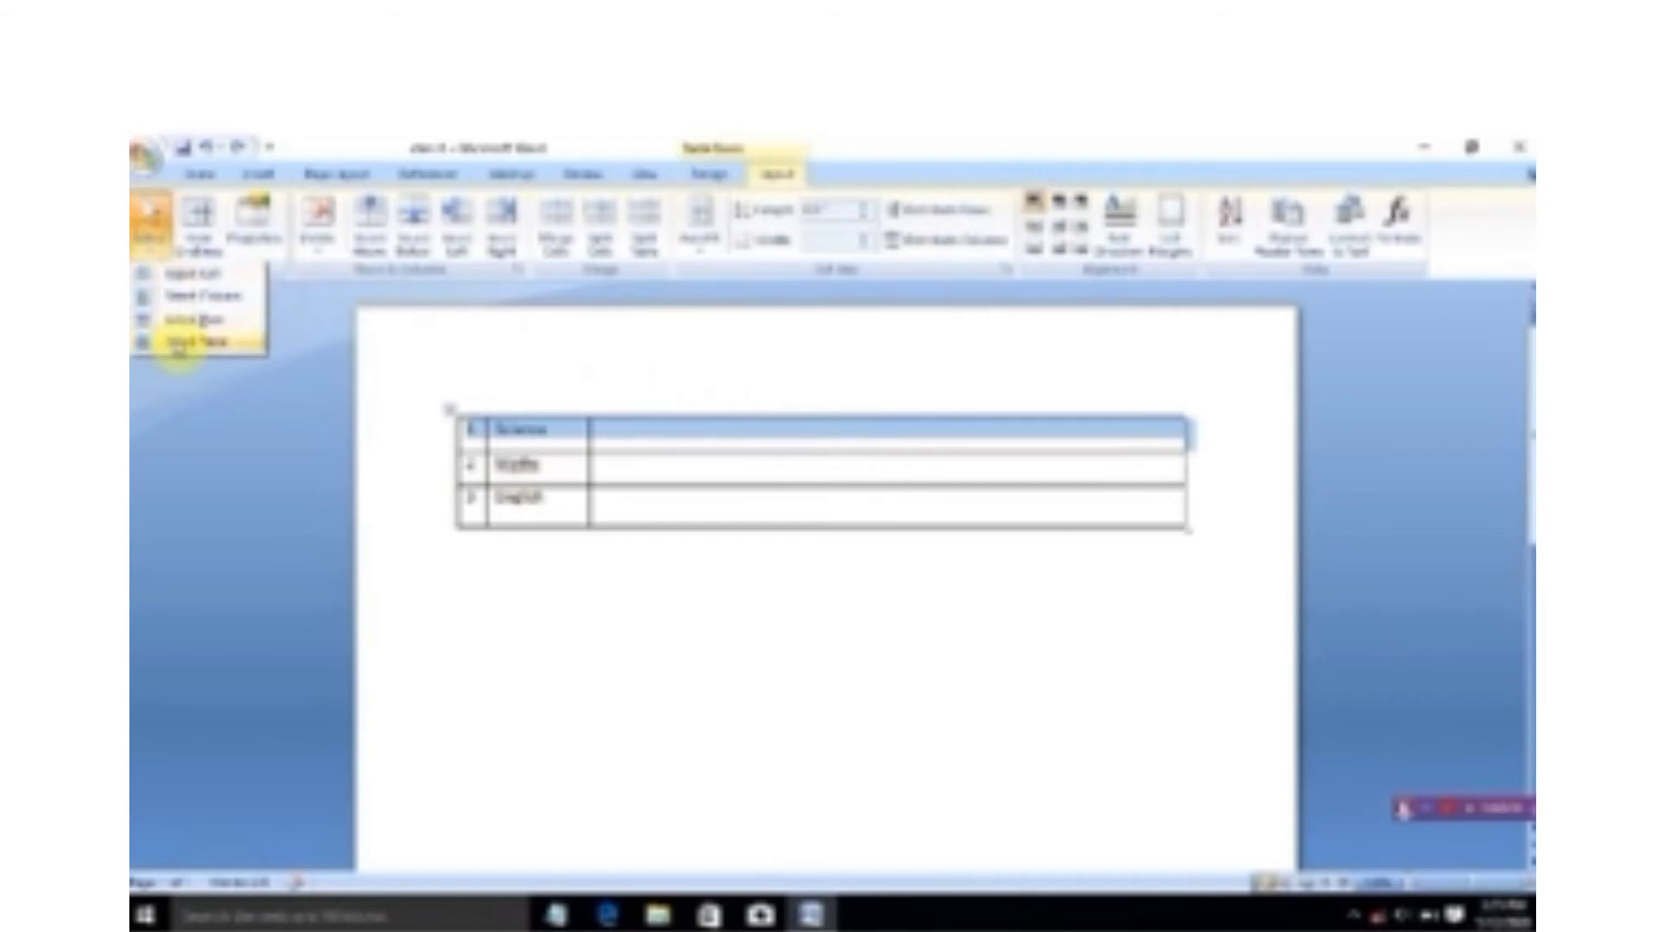
left_click(177, 343)
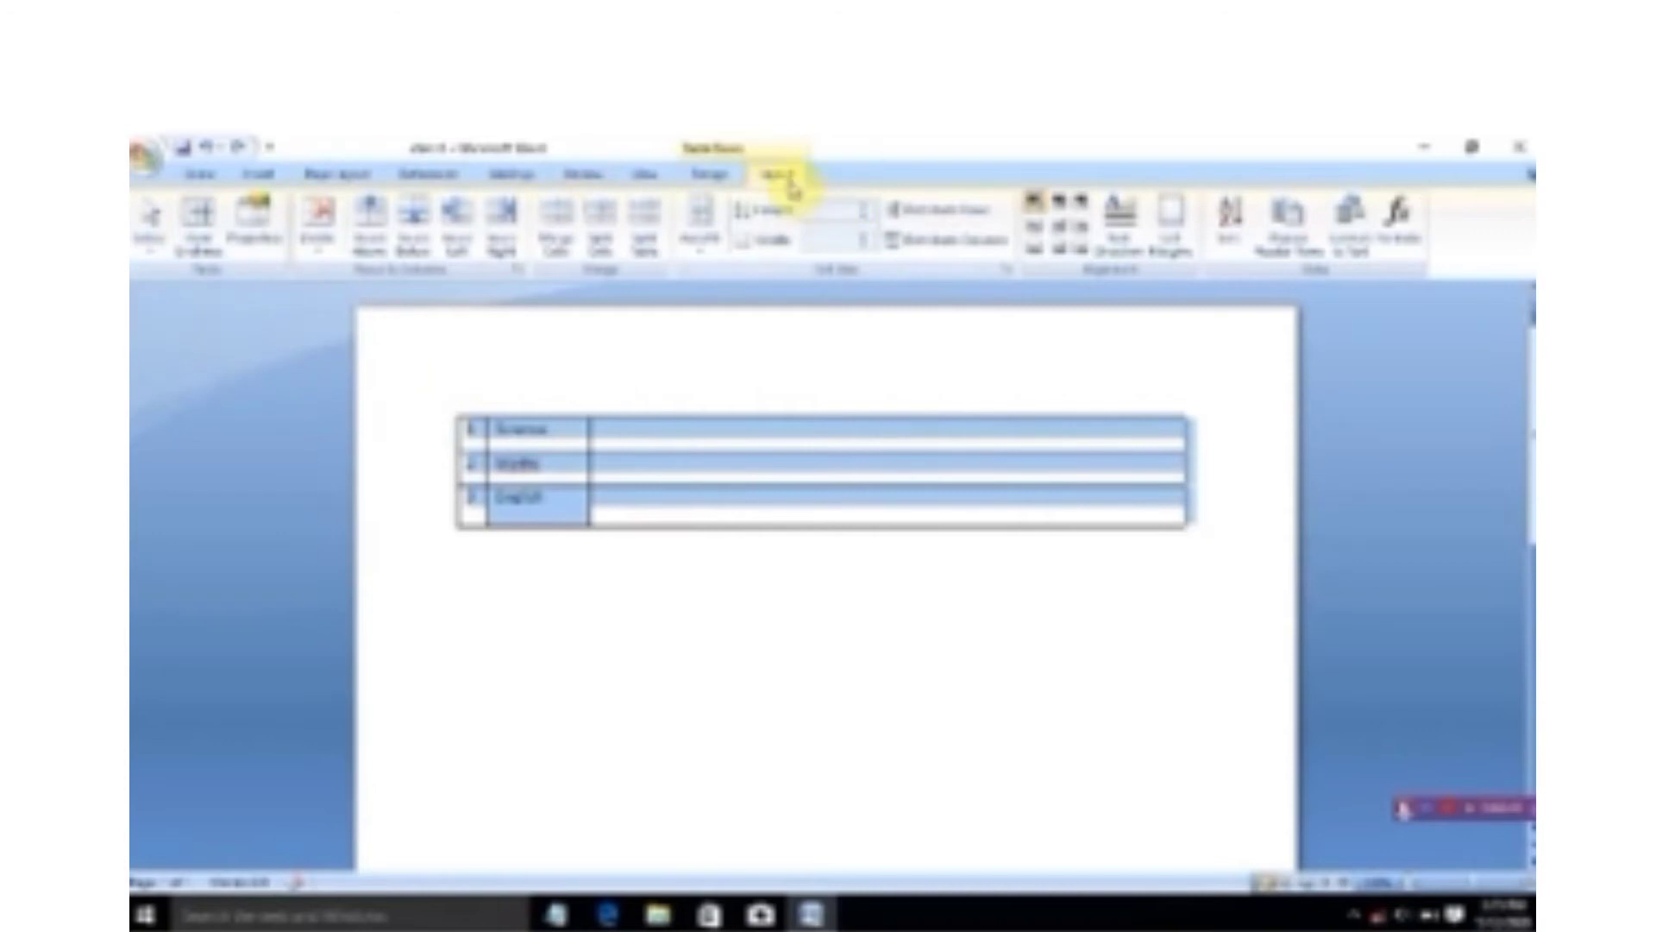
left_click(1427, 809)
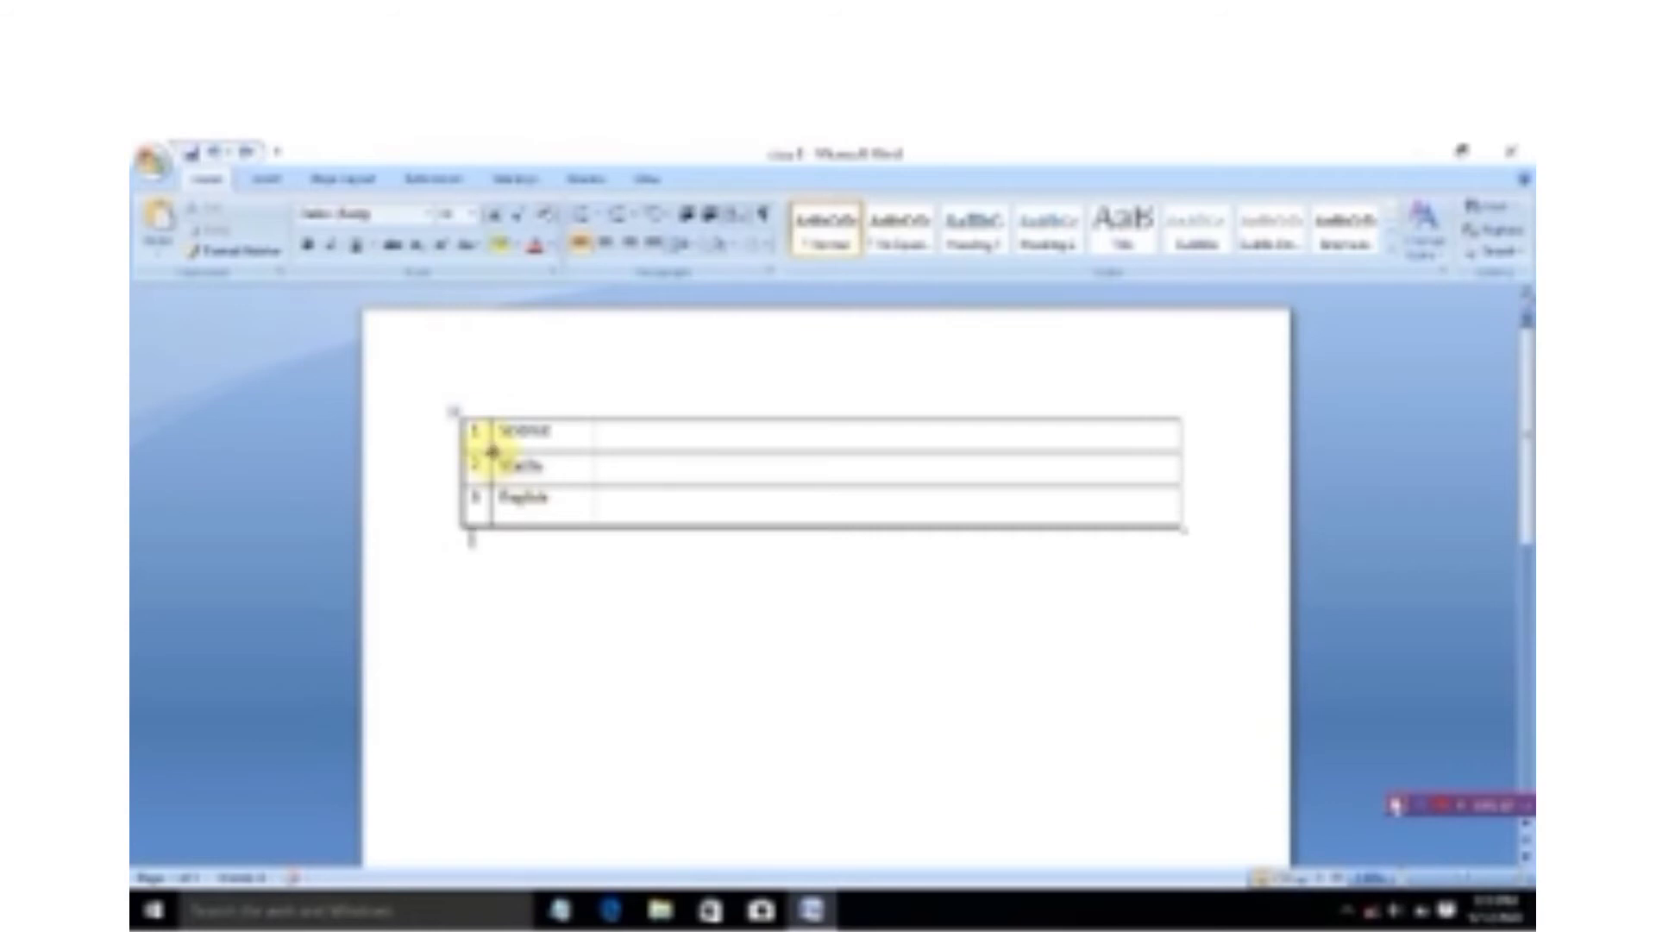
Adjust the Science row's height by moving its lower border down, up and down again, leaving the row slightly taller.
left_click_drag(490, 452, 487, 466)
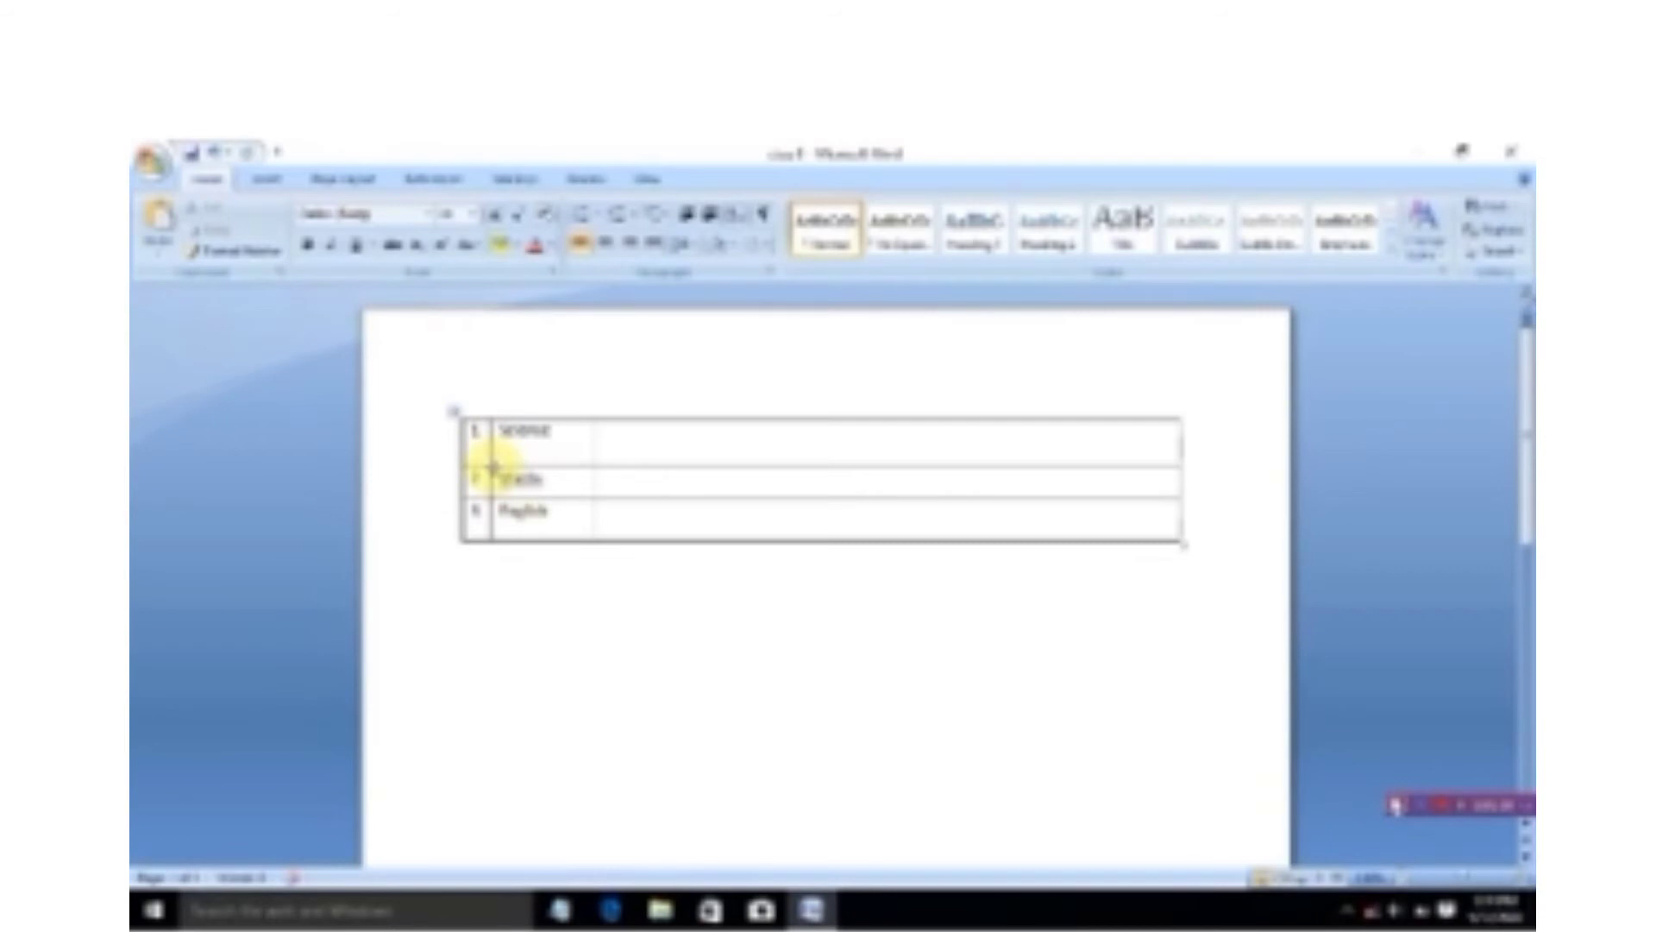
left_click_drag(491, 467, 490, 446)
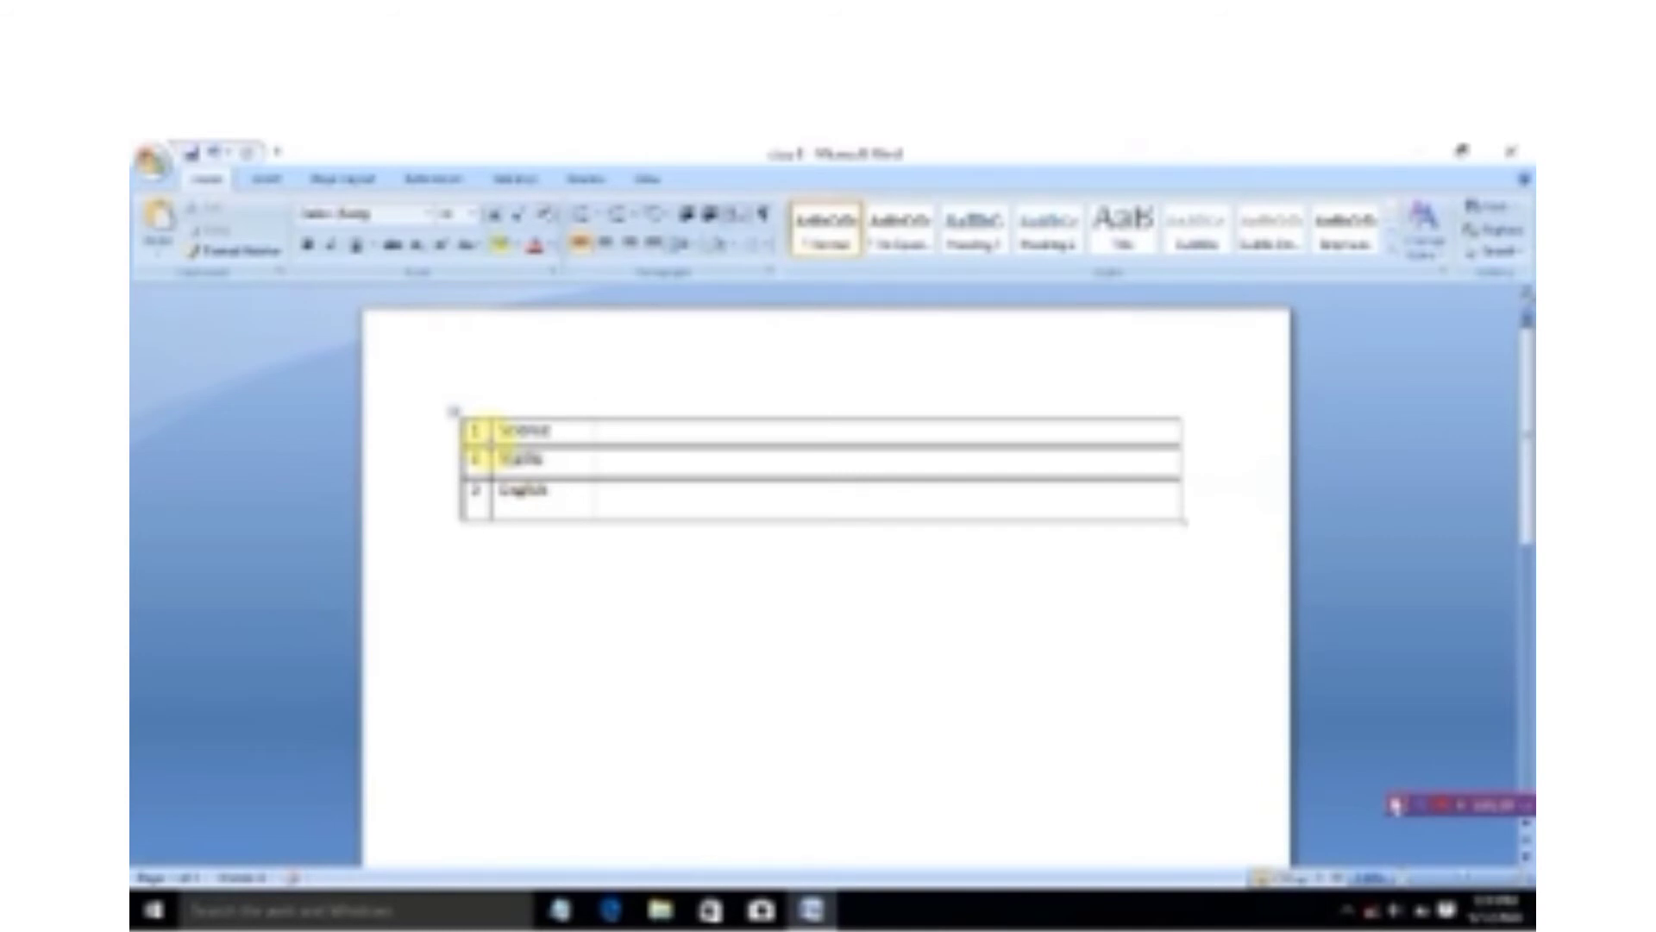
left_click_drag(485, 444, 488, 461)
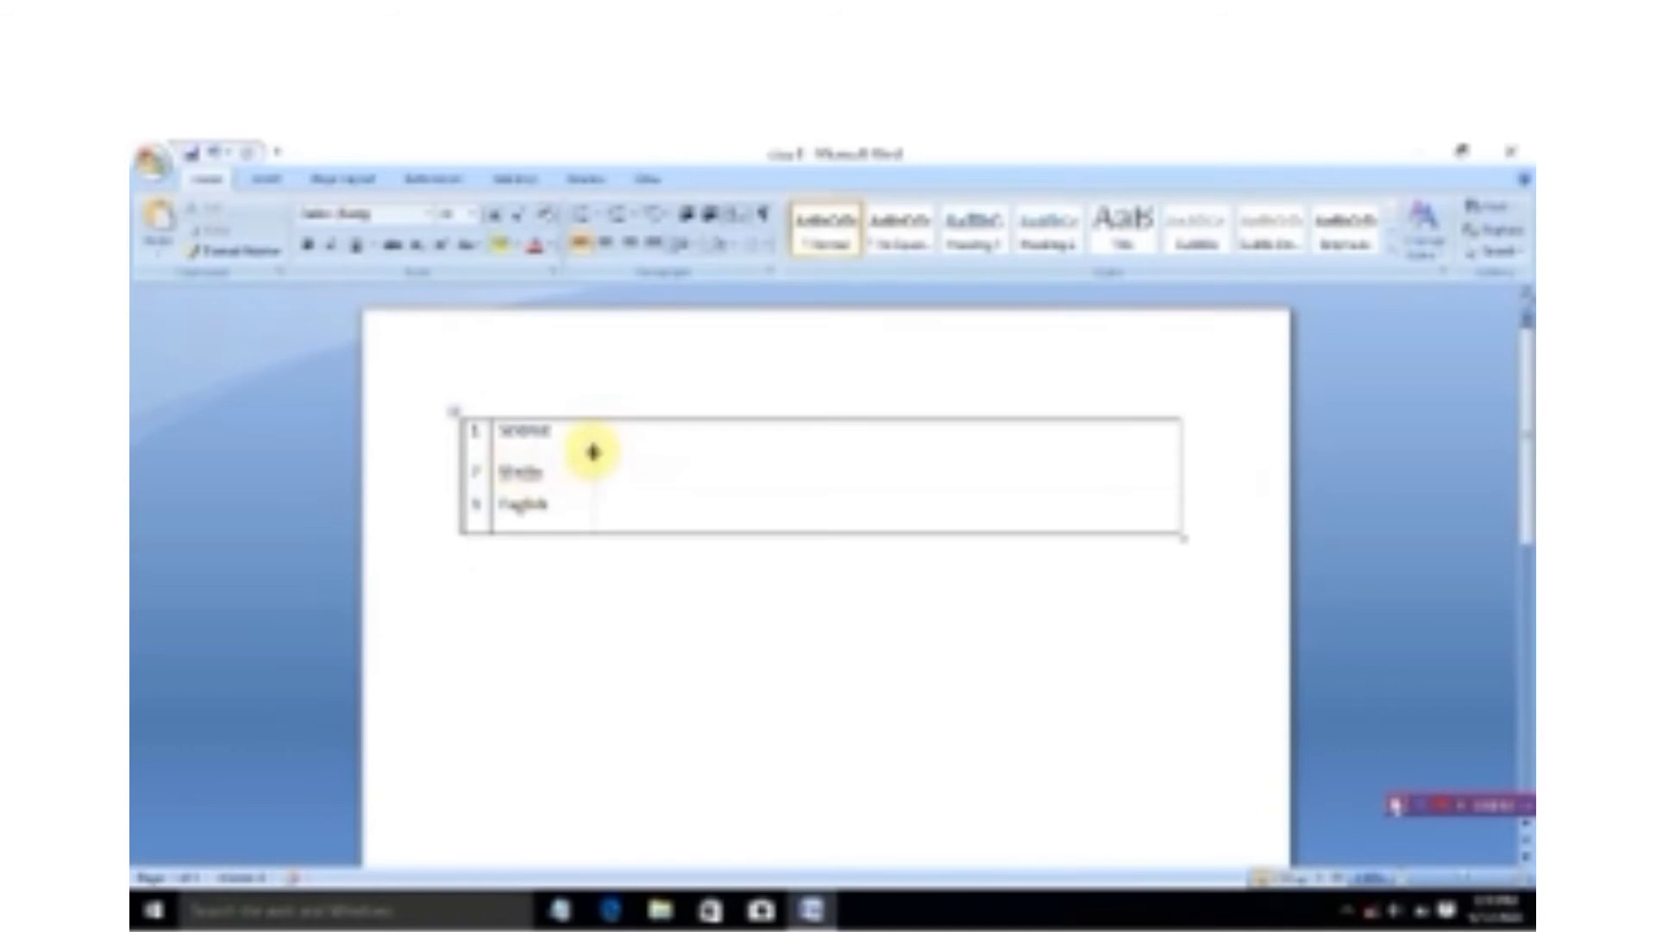
Resize the subject column by widening it twice, and then narrow it to just fit the subject names.
left_click_drag(592, 451, 702, 450)
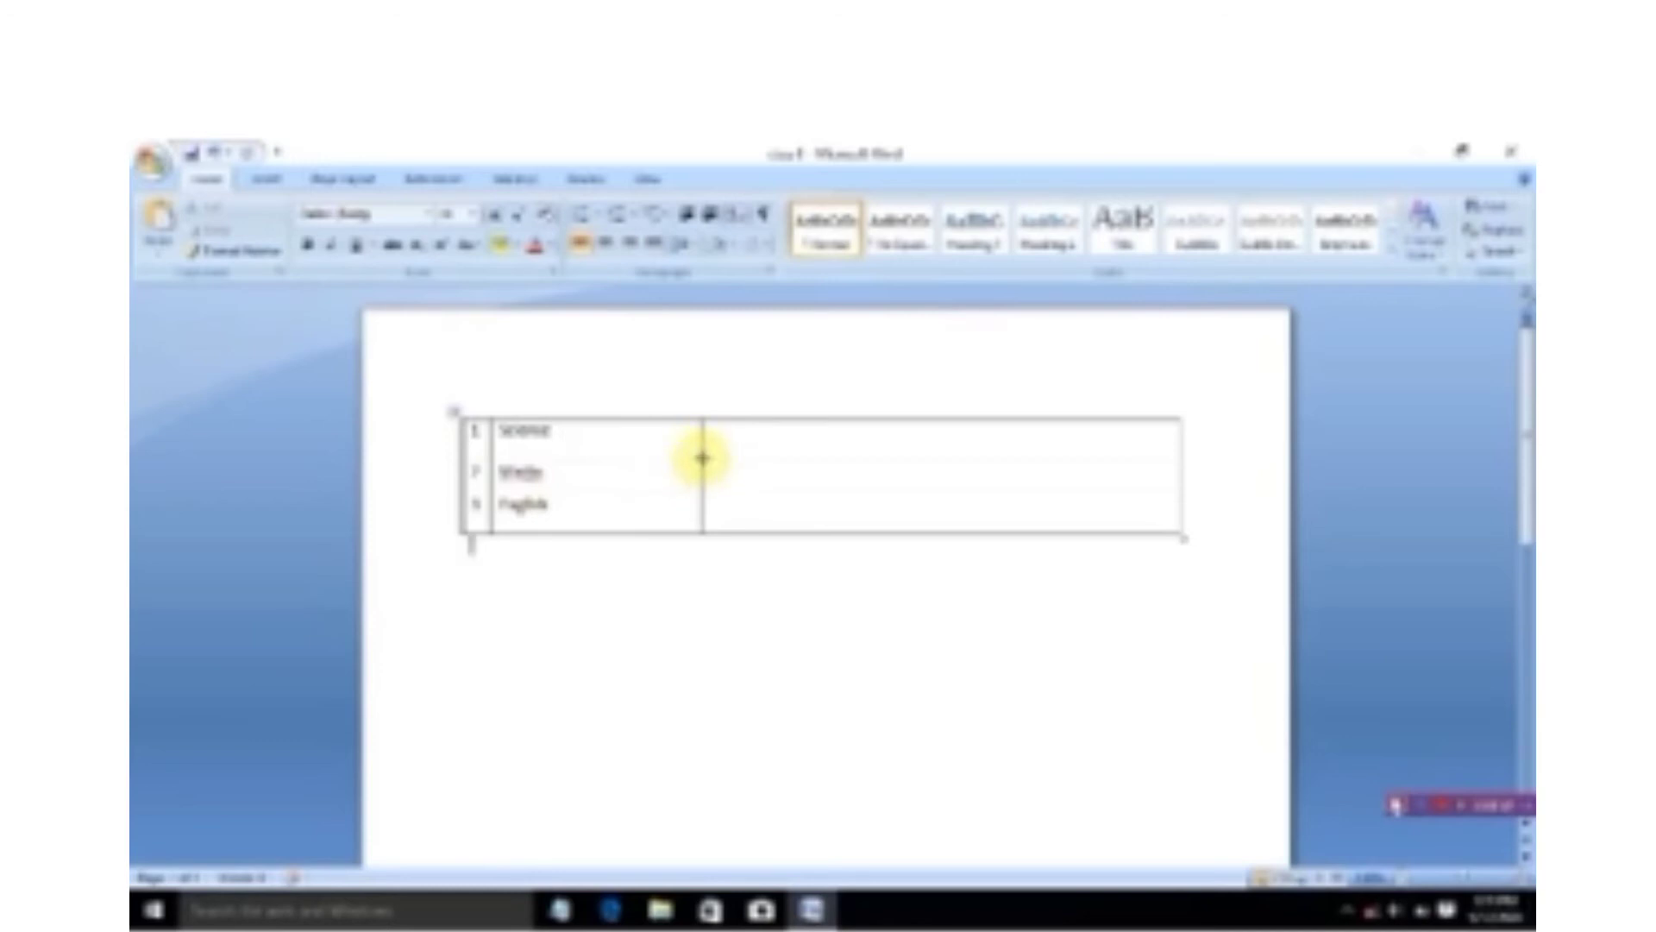
left_click_drag(703, 458, 1022, 464)
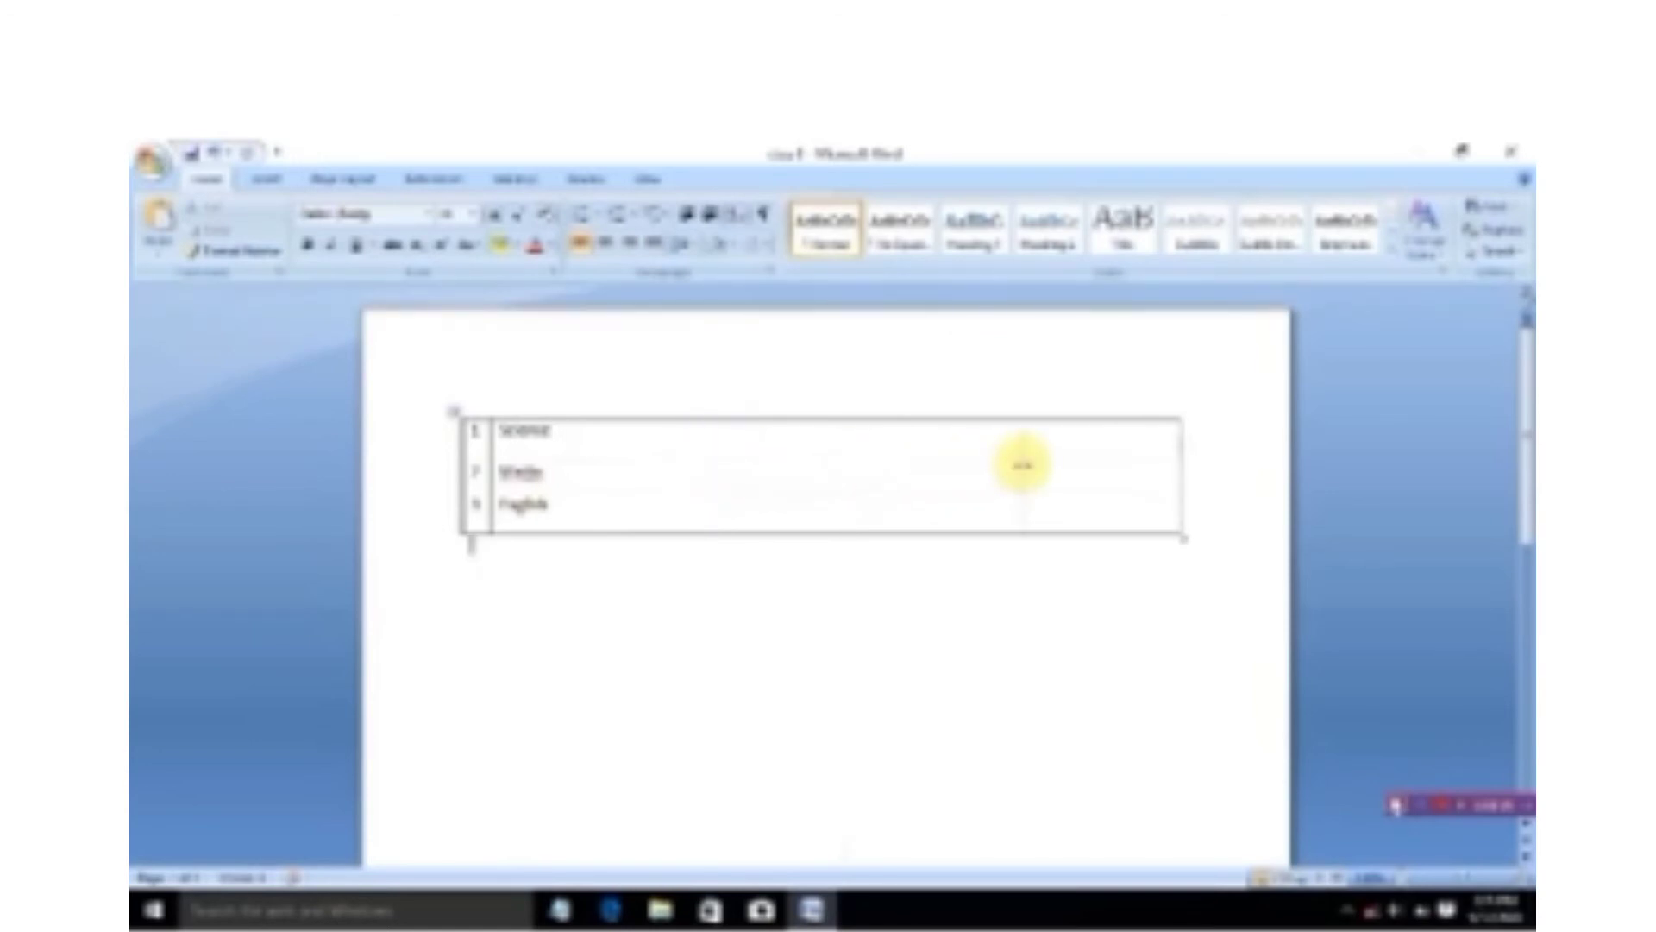
left_click_drag(1022, 466, 400, 444)
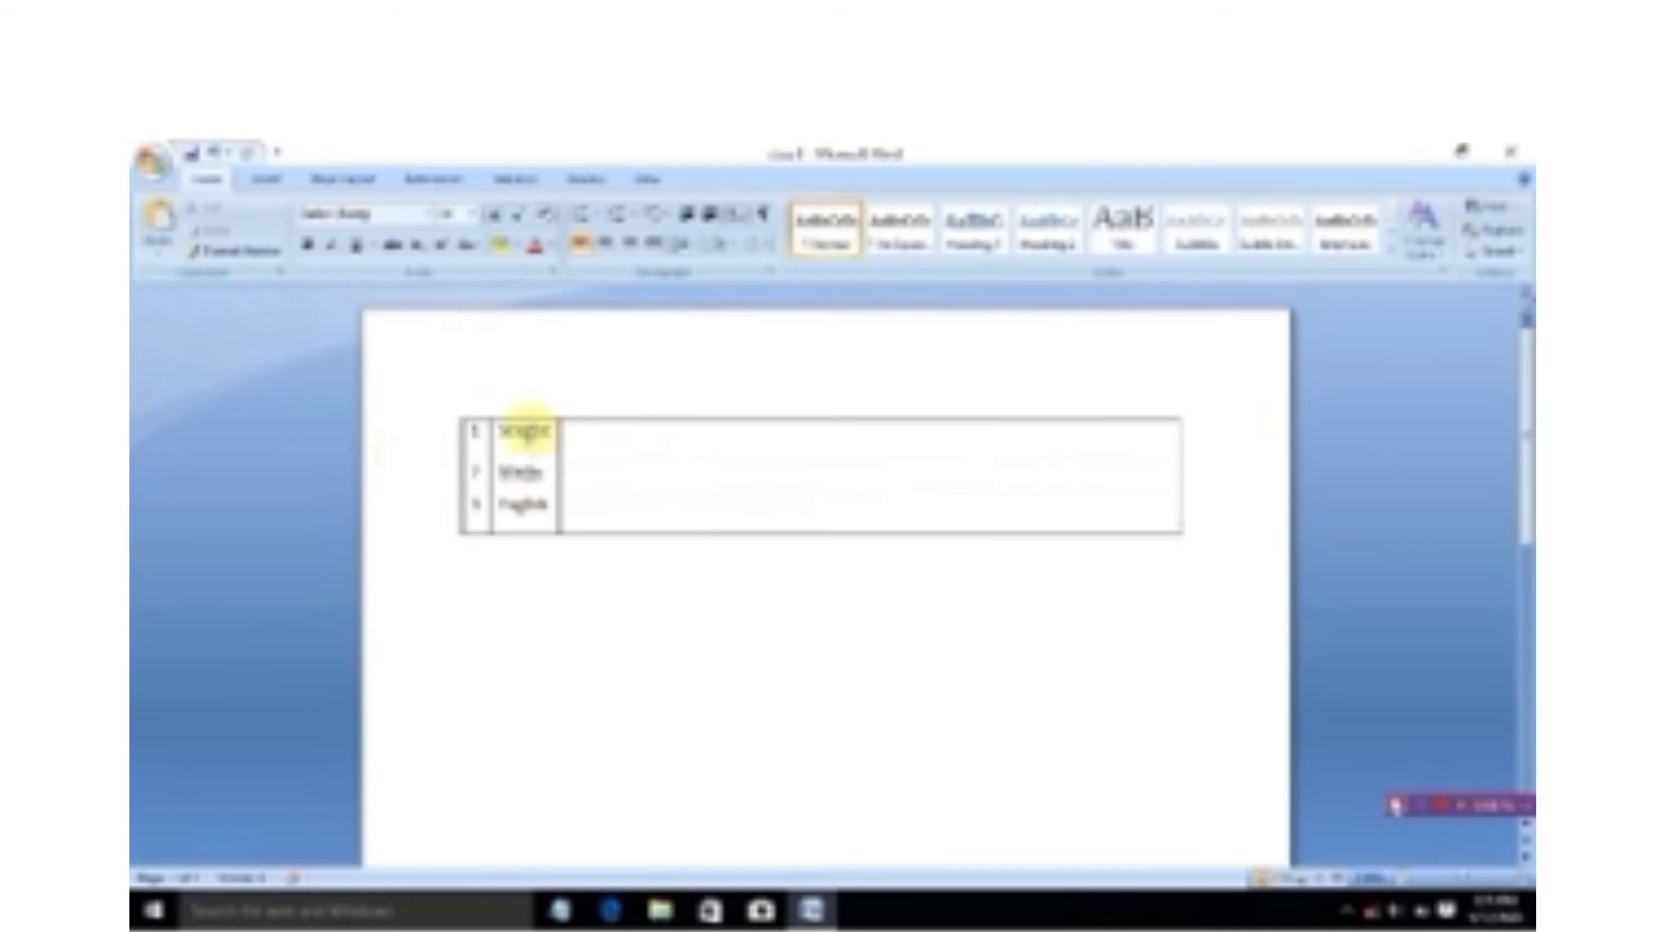
left_click(1421, 808)
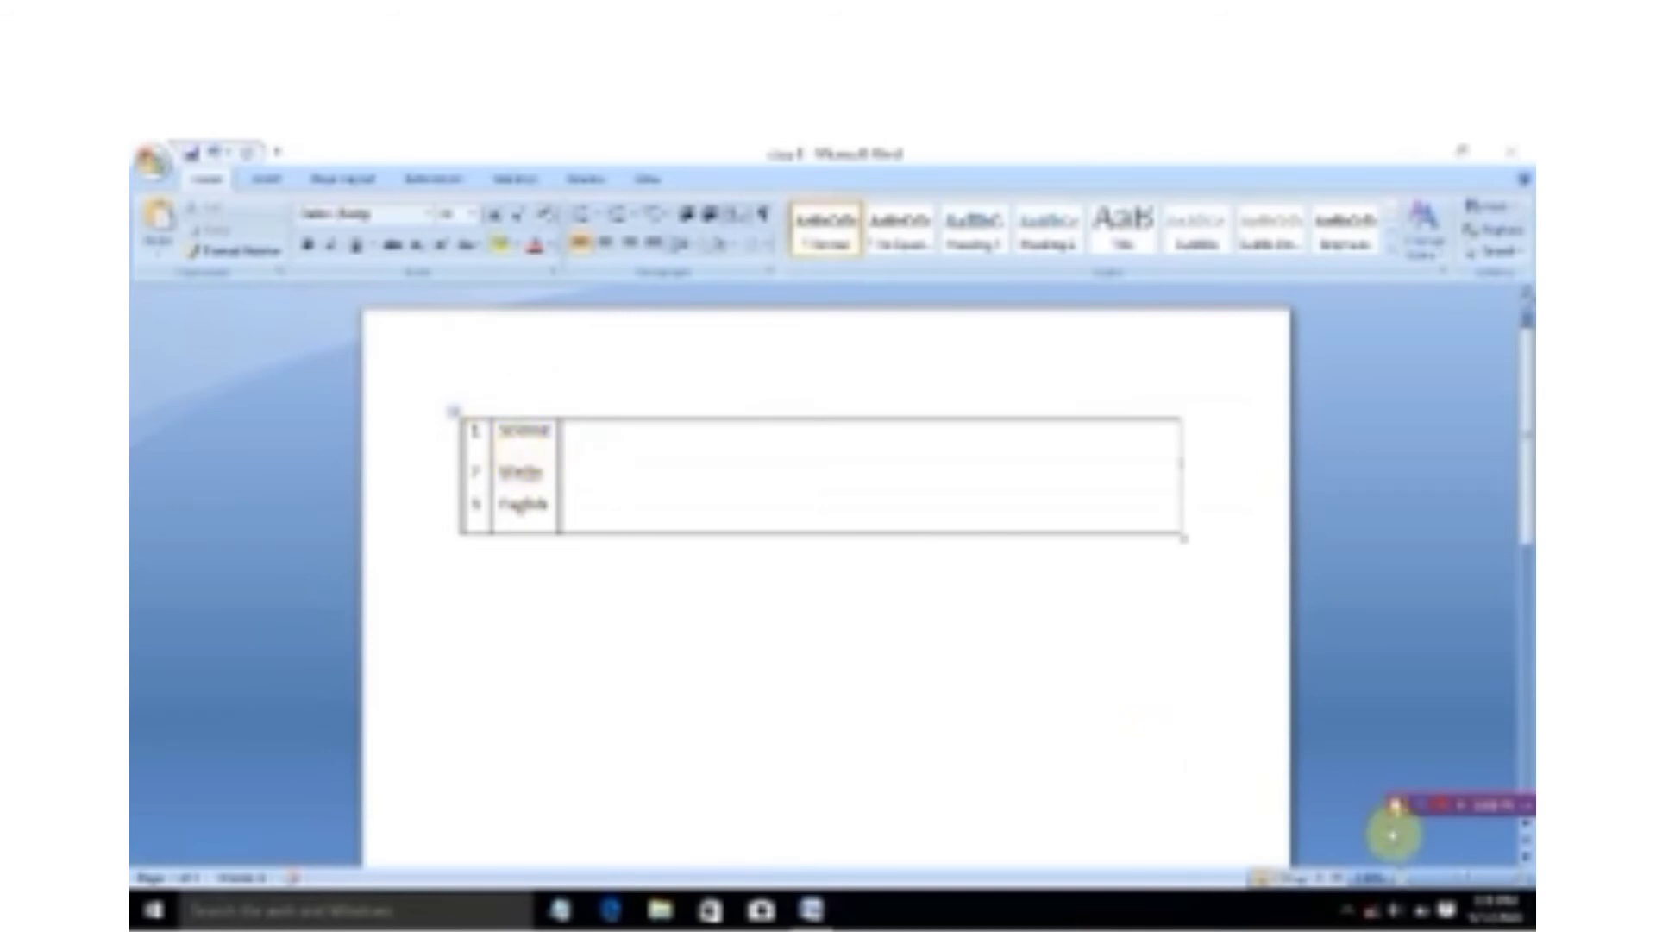
left_click(1423, 811)
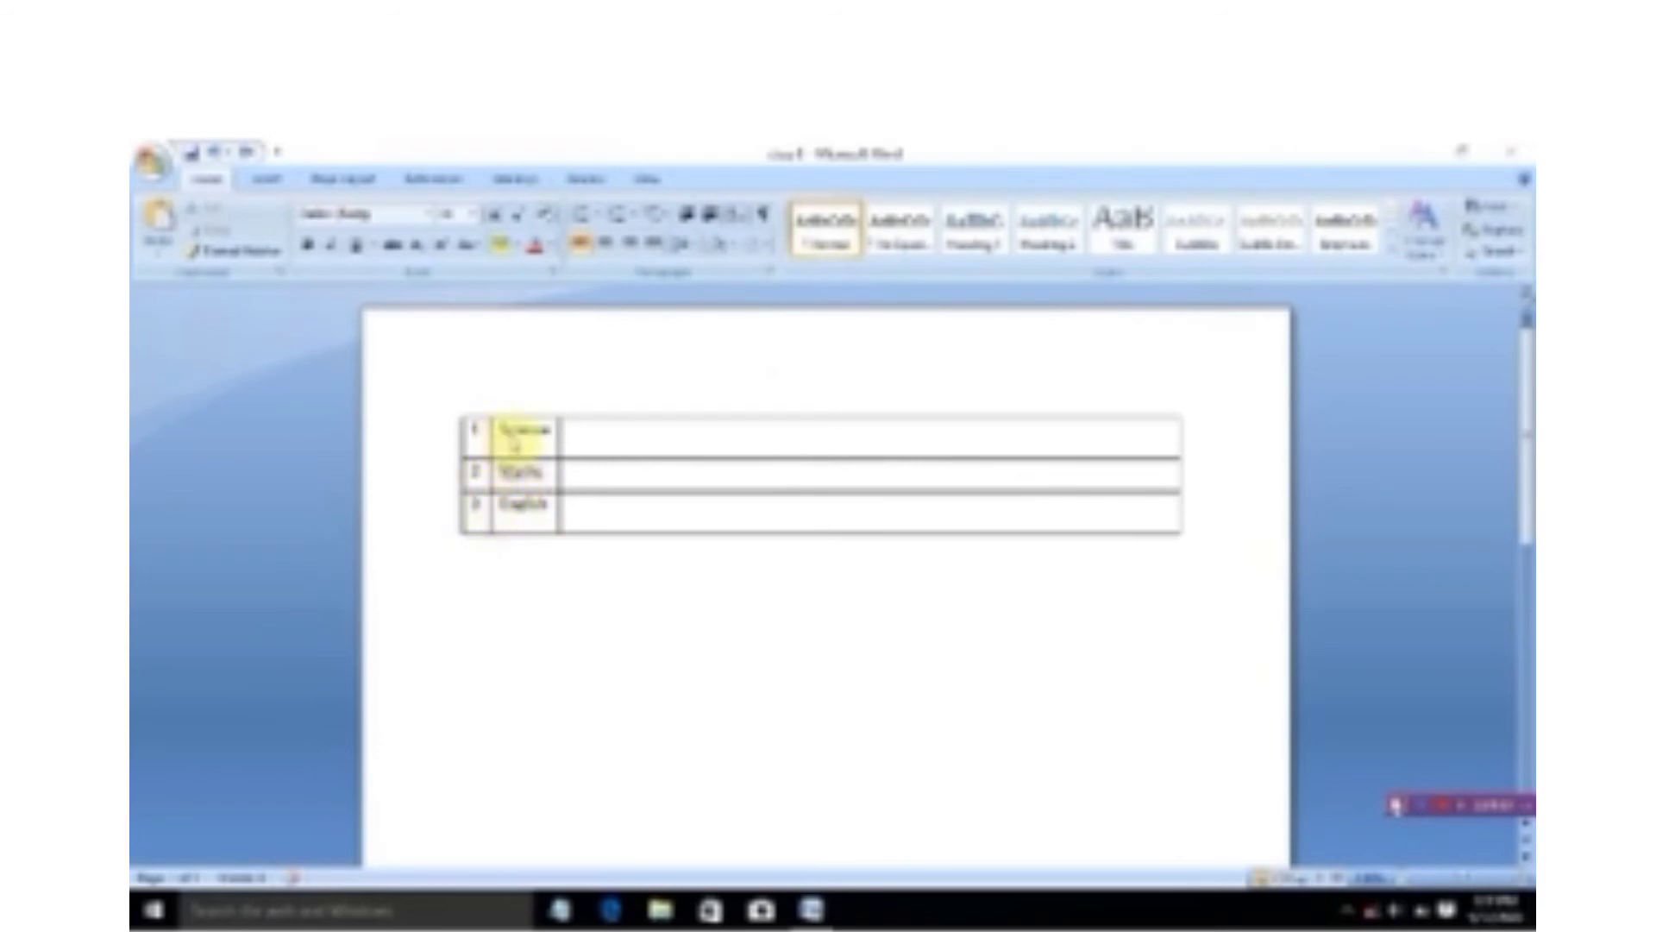
Apply the built-in blue light-shading style with banded rows to the entire subject table, and clear the selection.
left_click(515, 447)
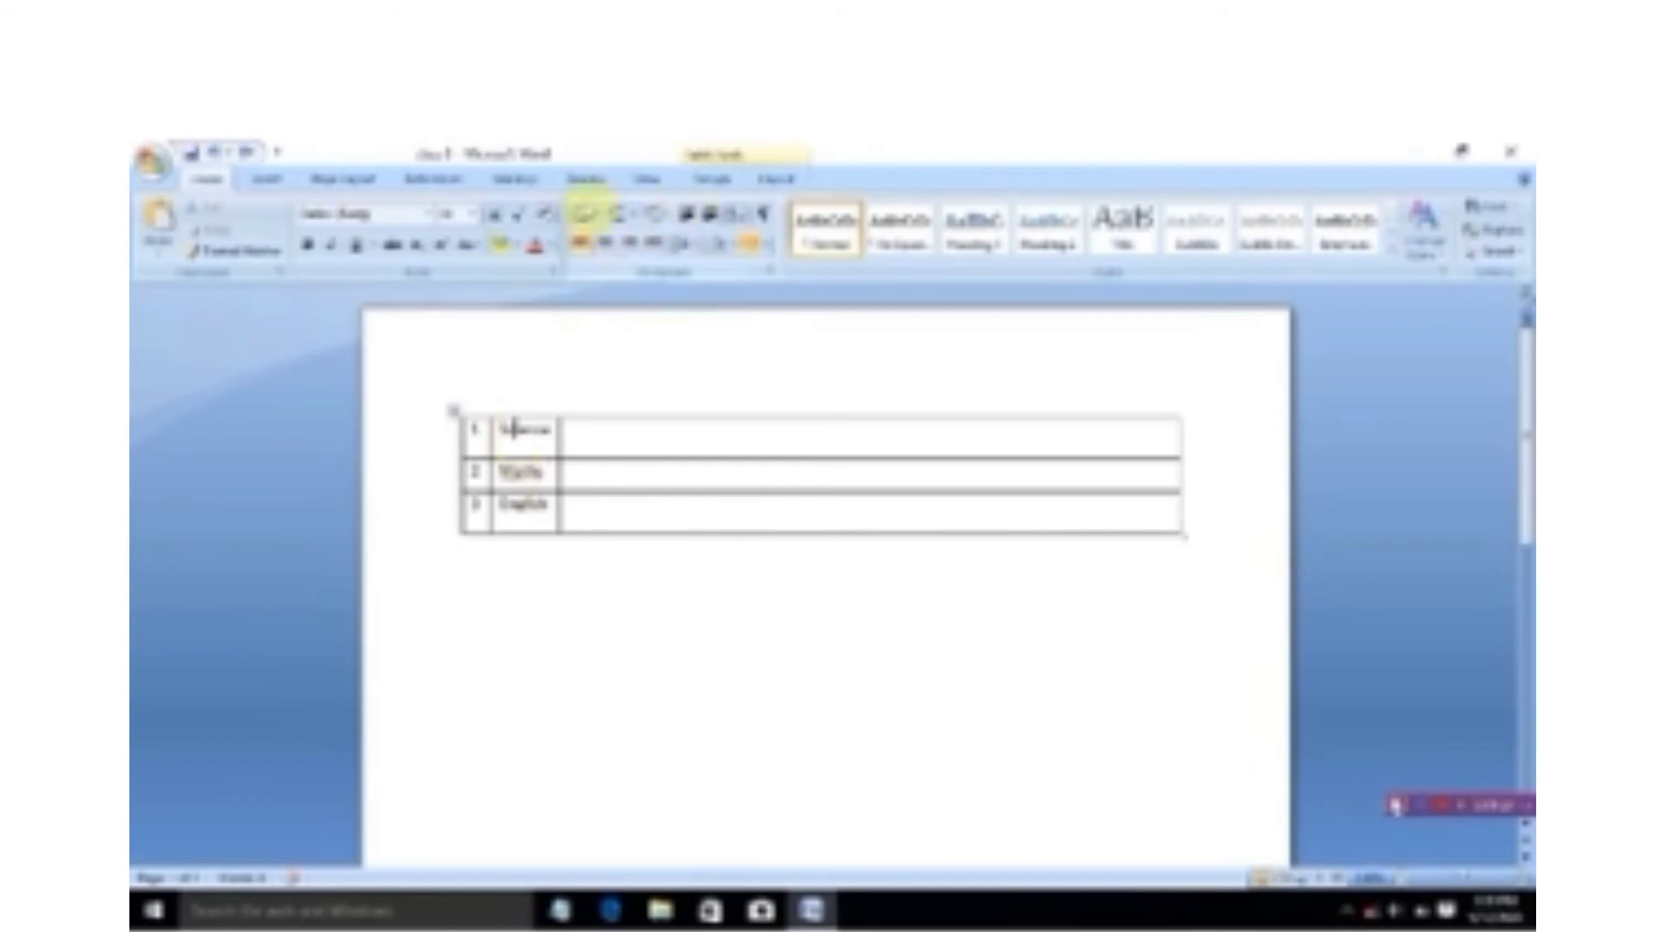
left_click(752, 184)
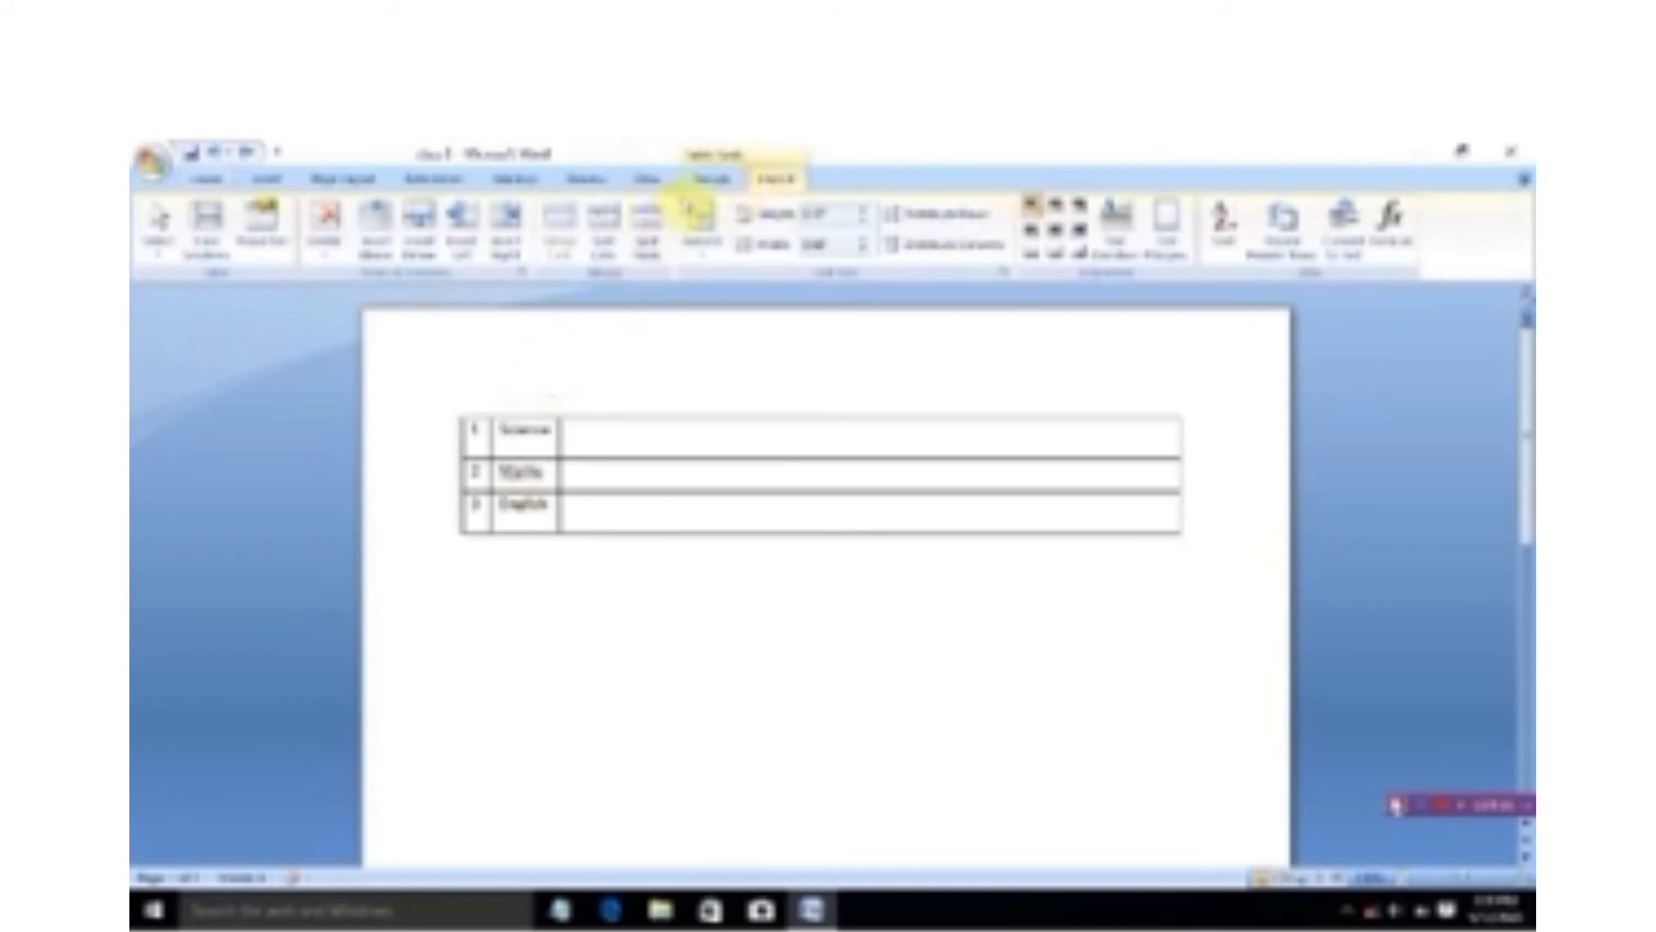
left_click(712, 179)
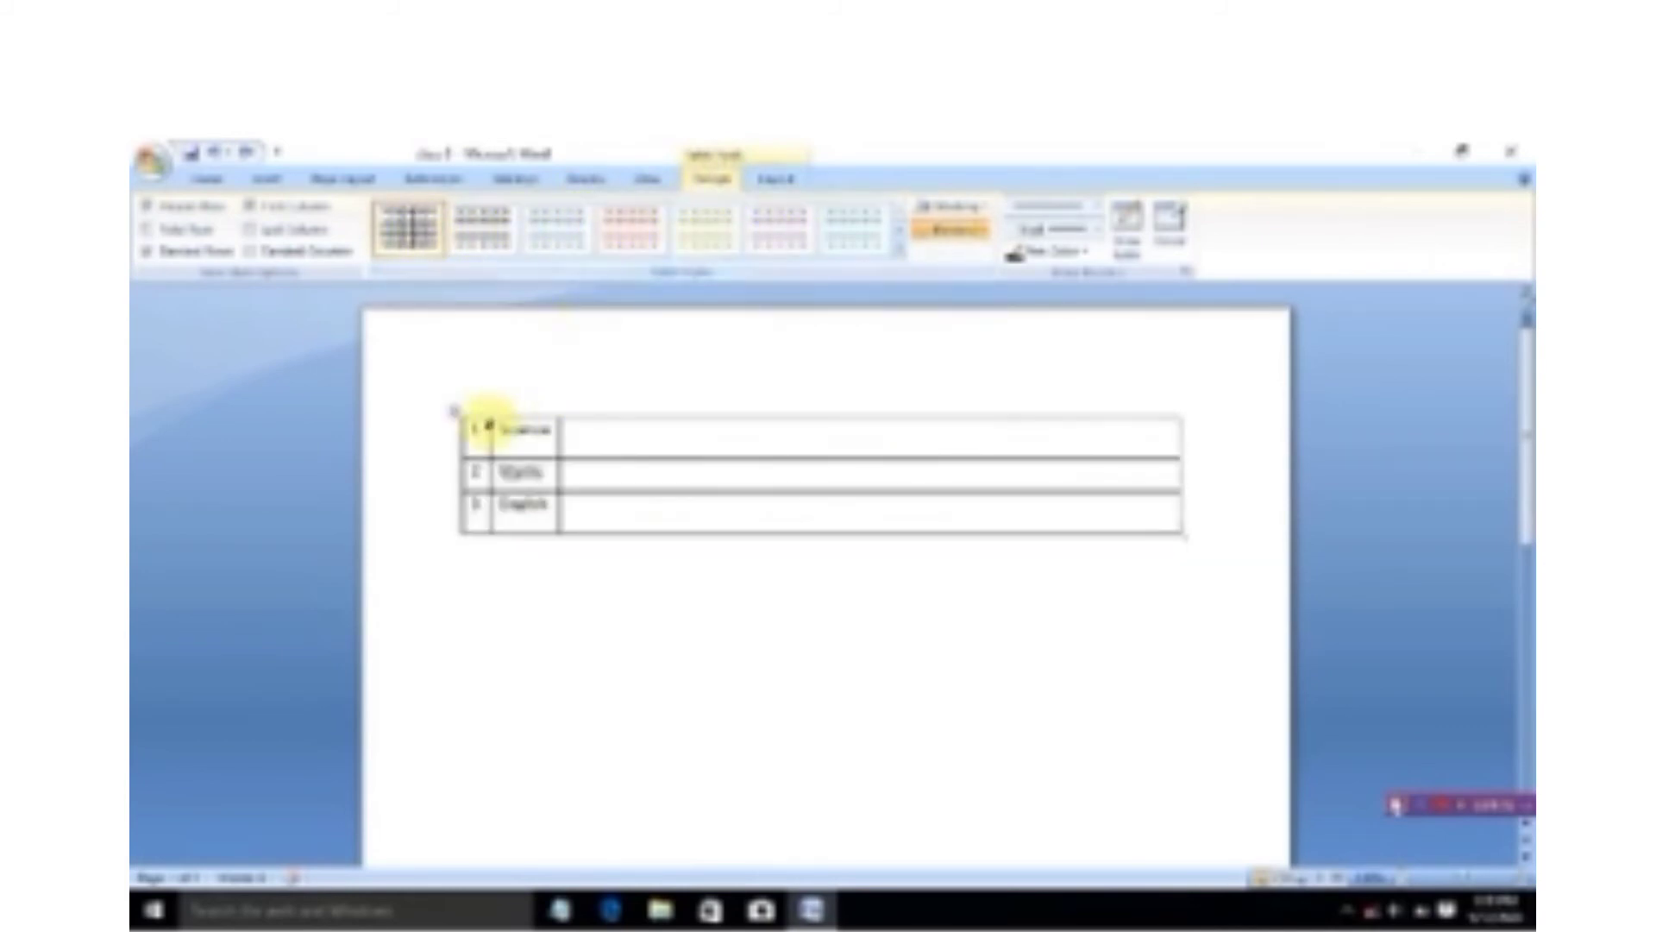
left_click(455, 414)
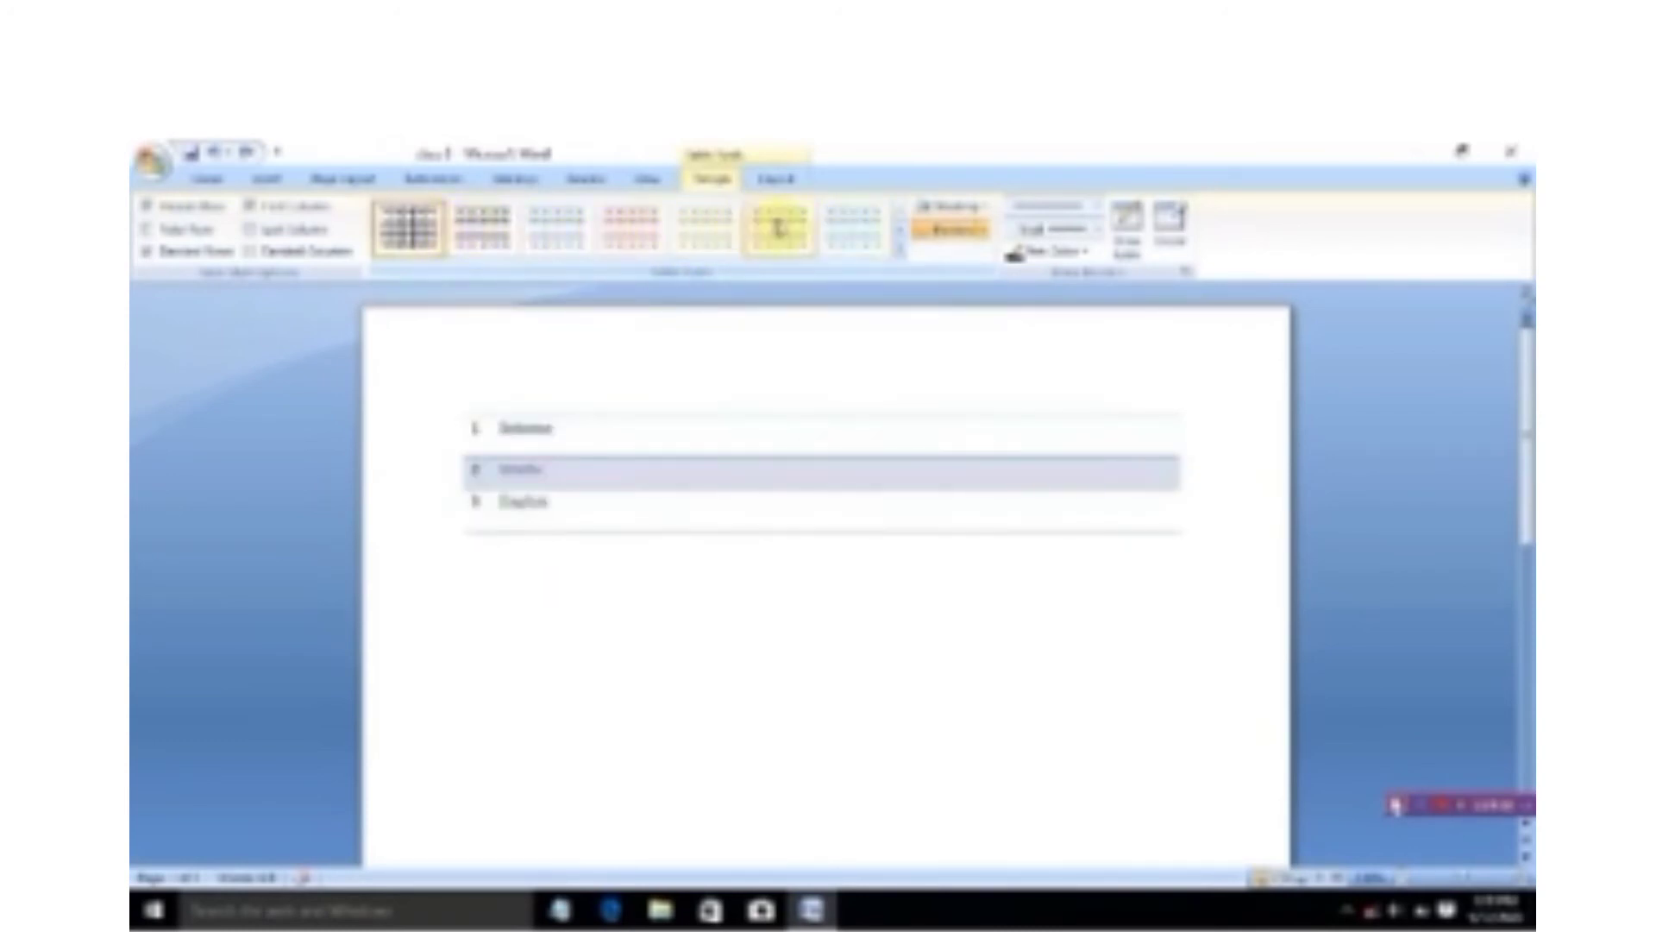
left_click(899, 252)
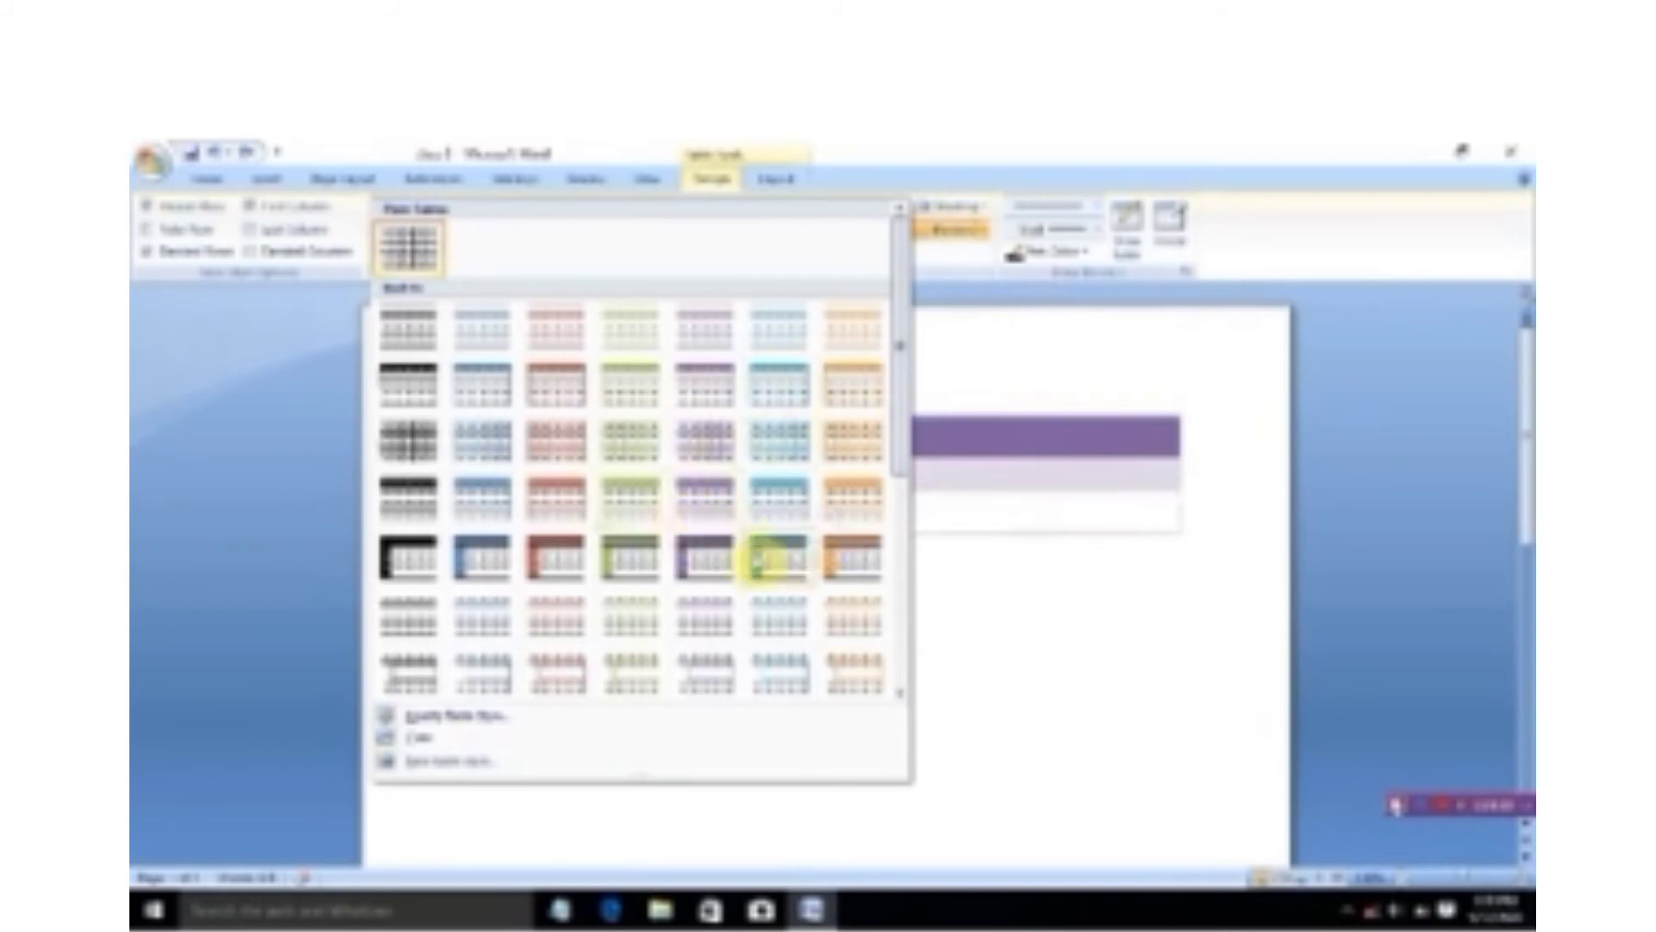
scroll(902, 557, "down", 2)
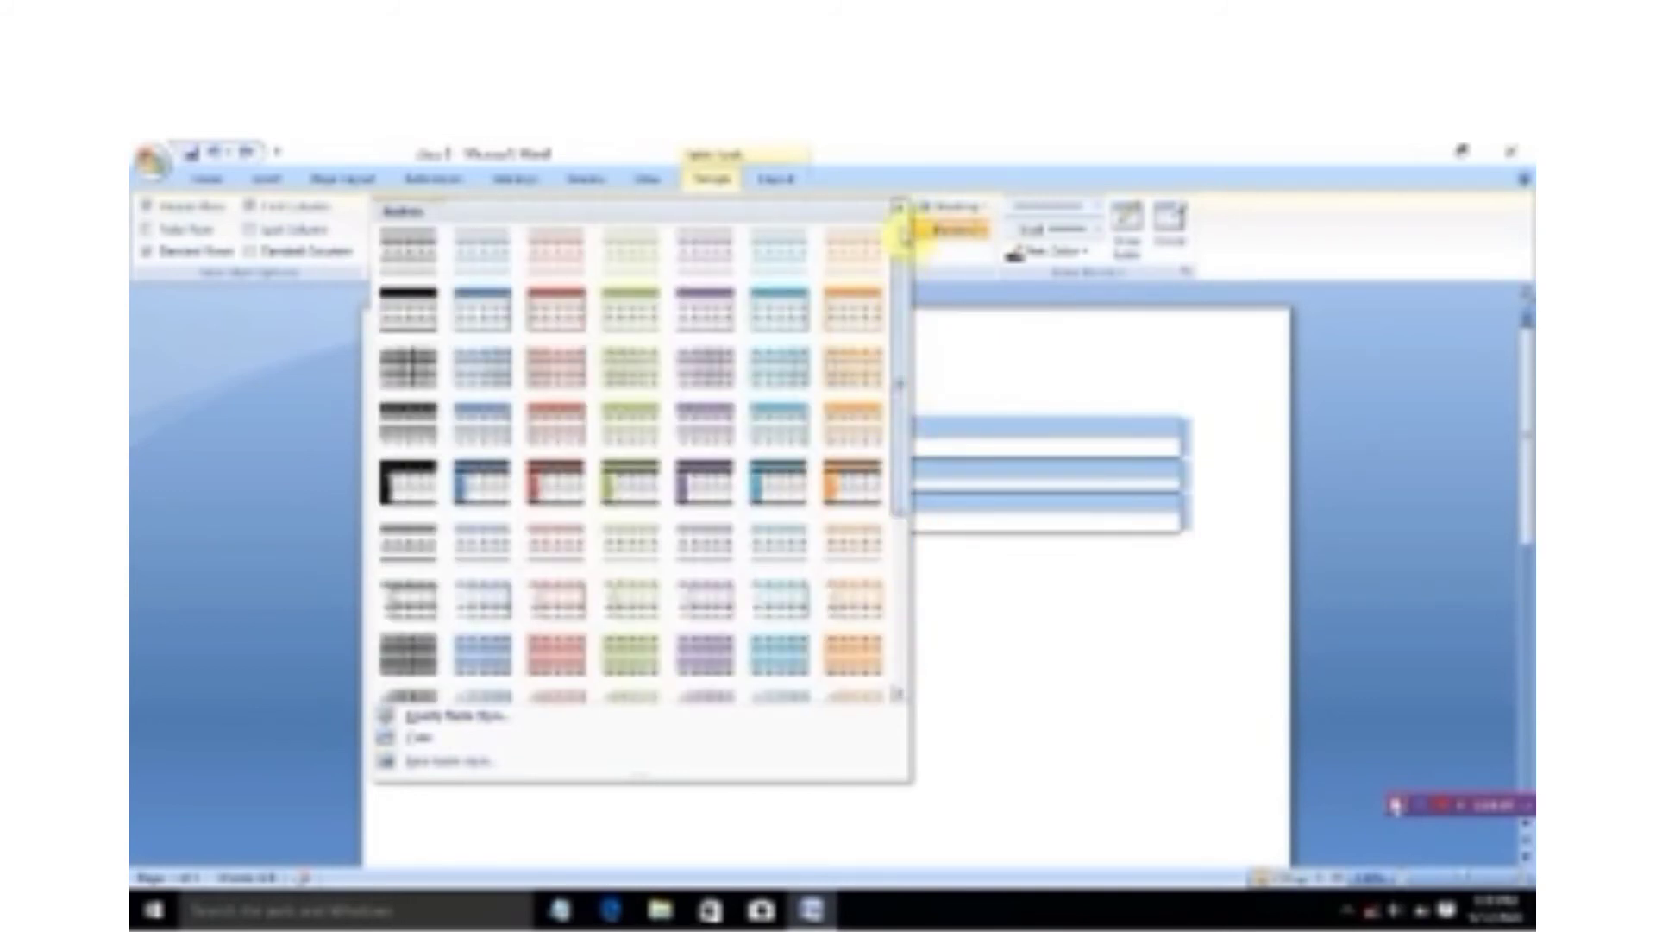
scroll(902, 235, "up", 2)
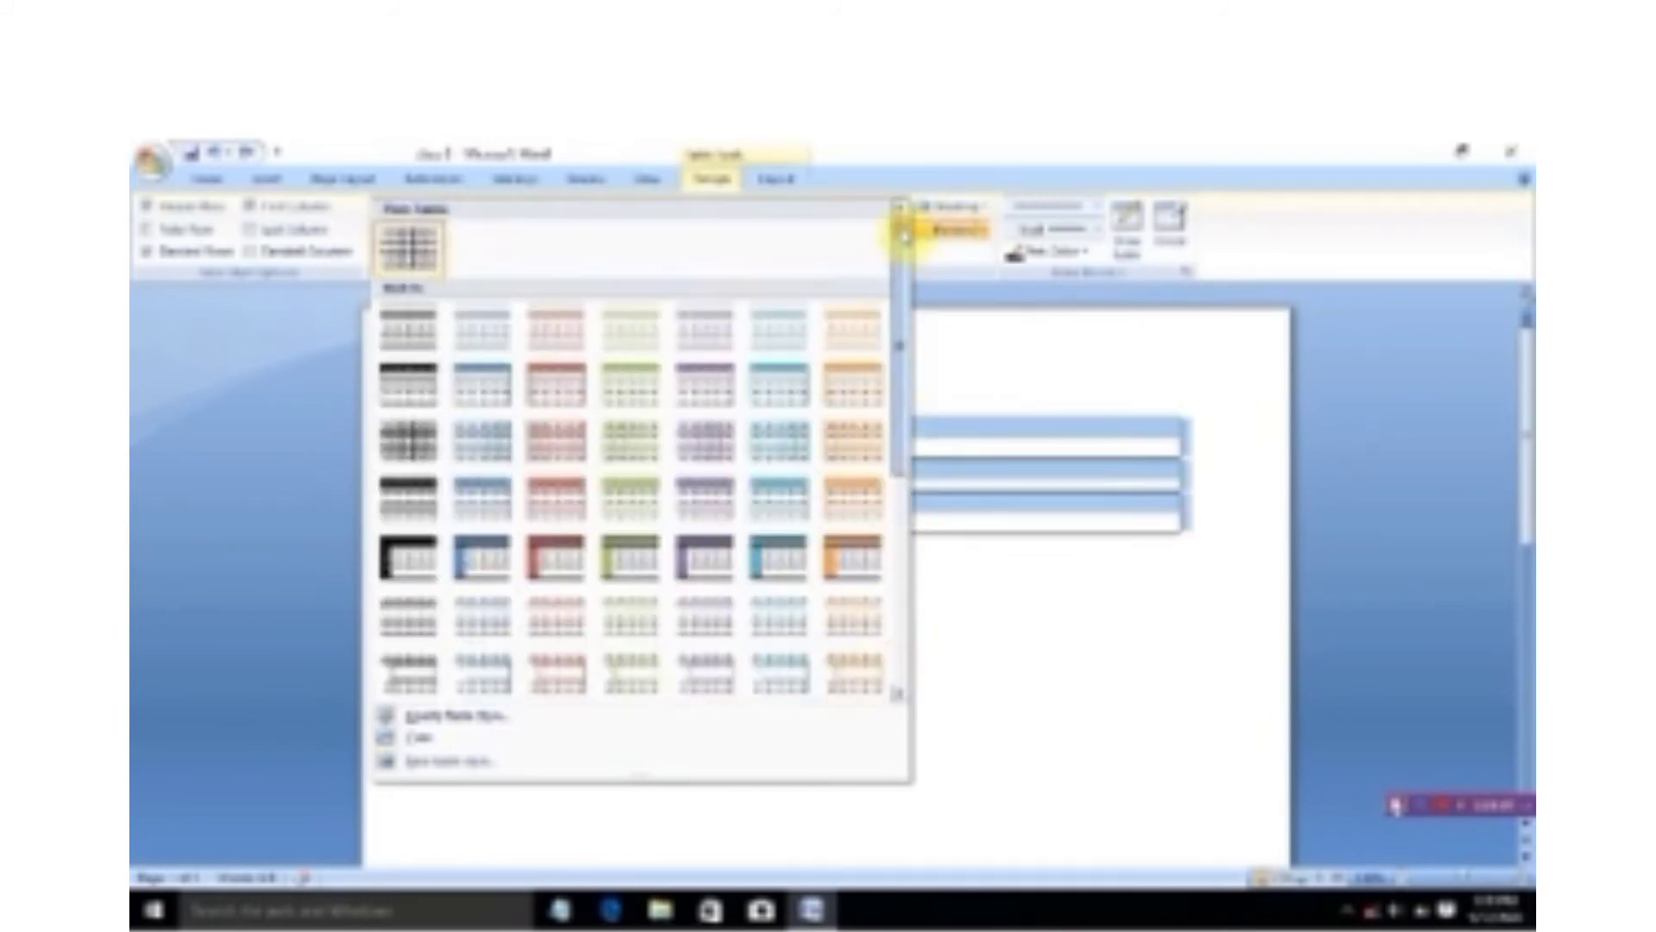
left_click(476, 327)
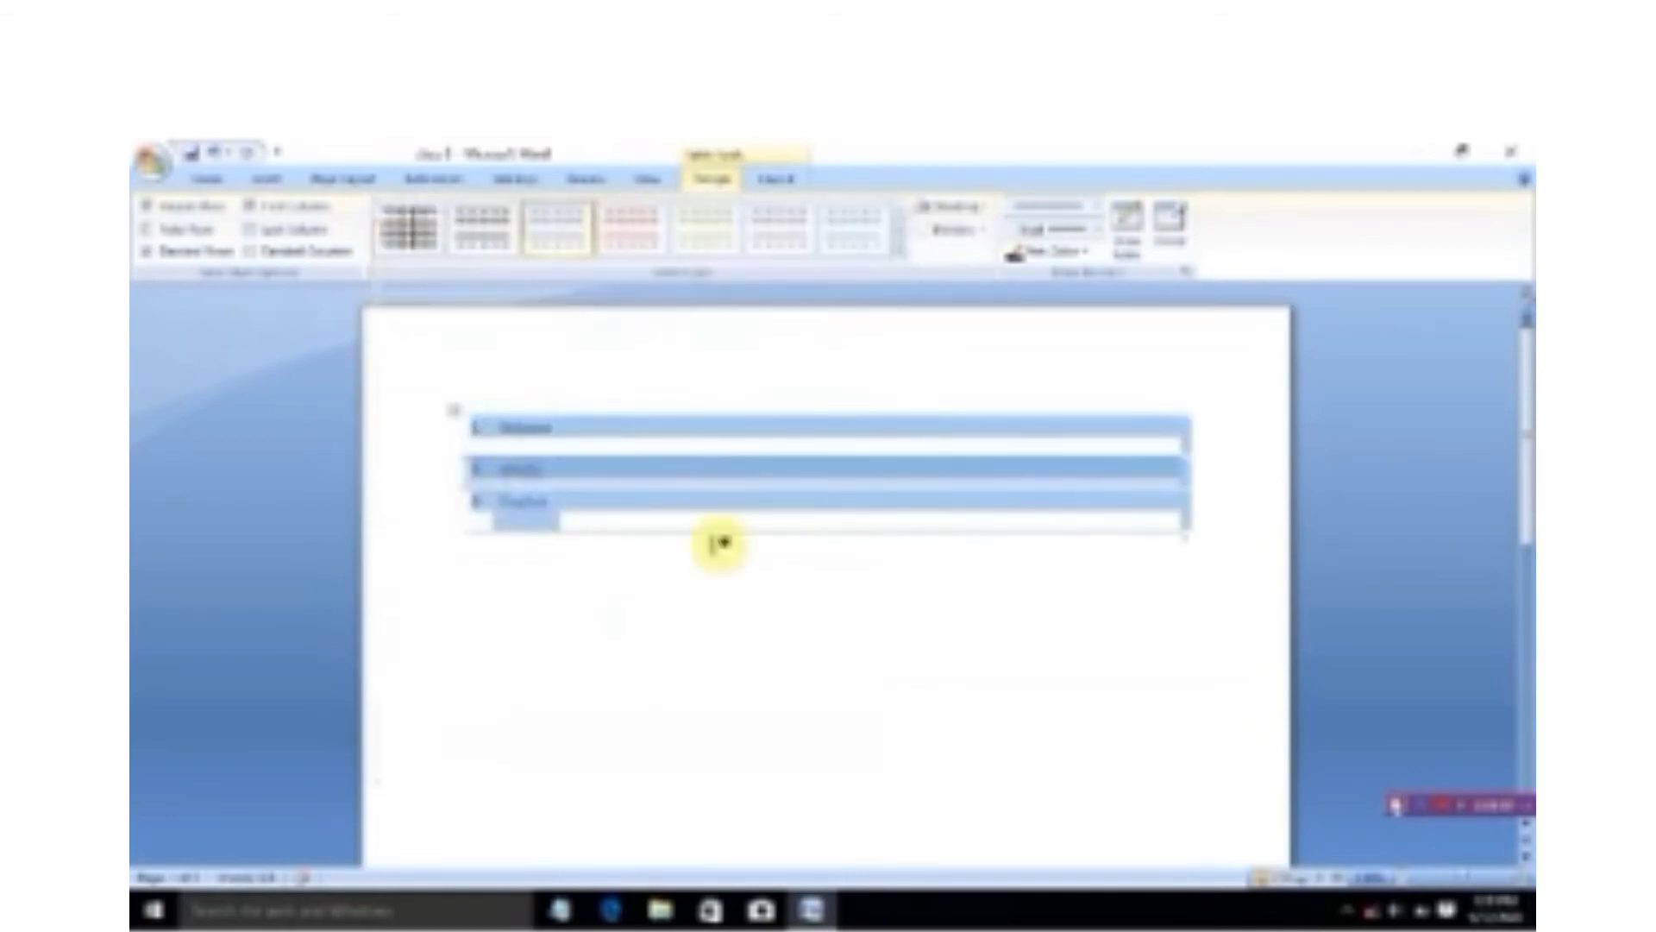
left_click(712, 576)
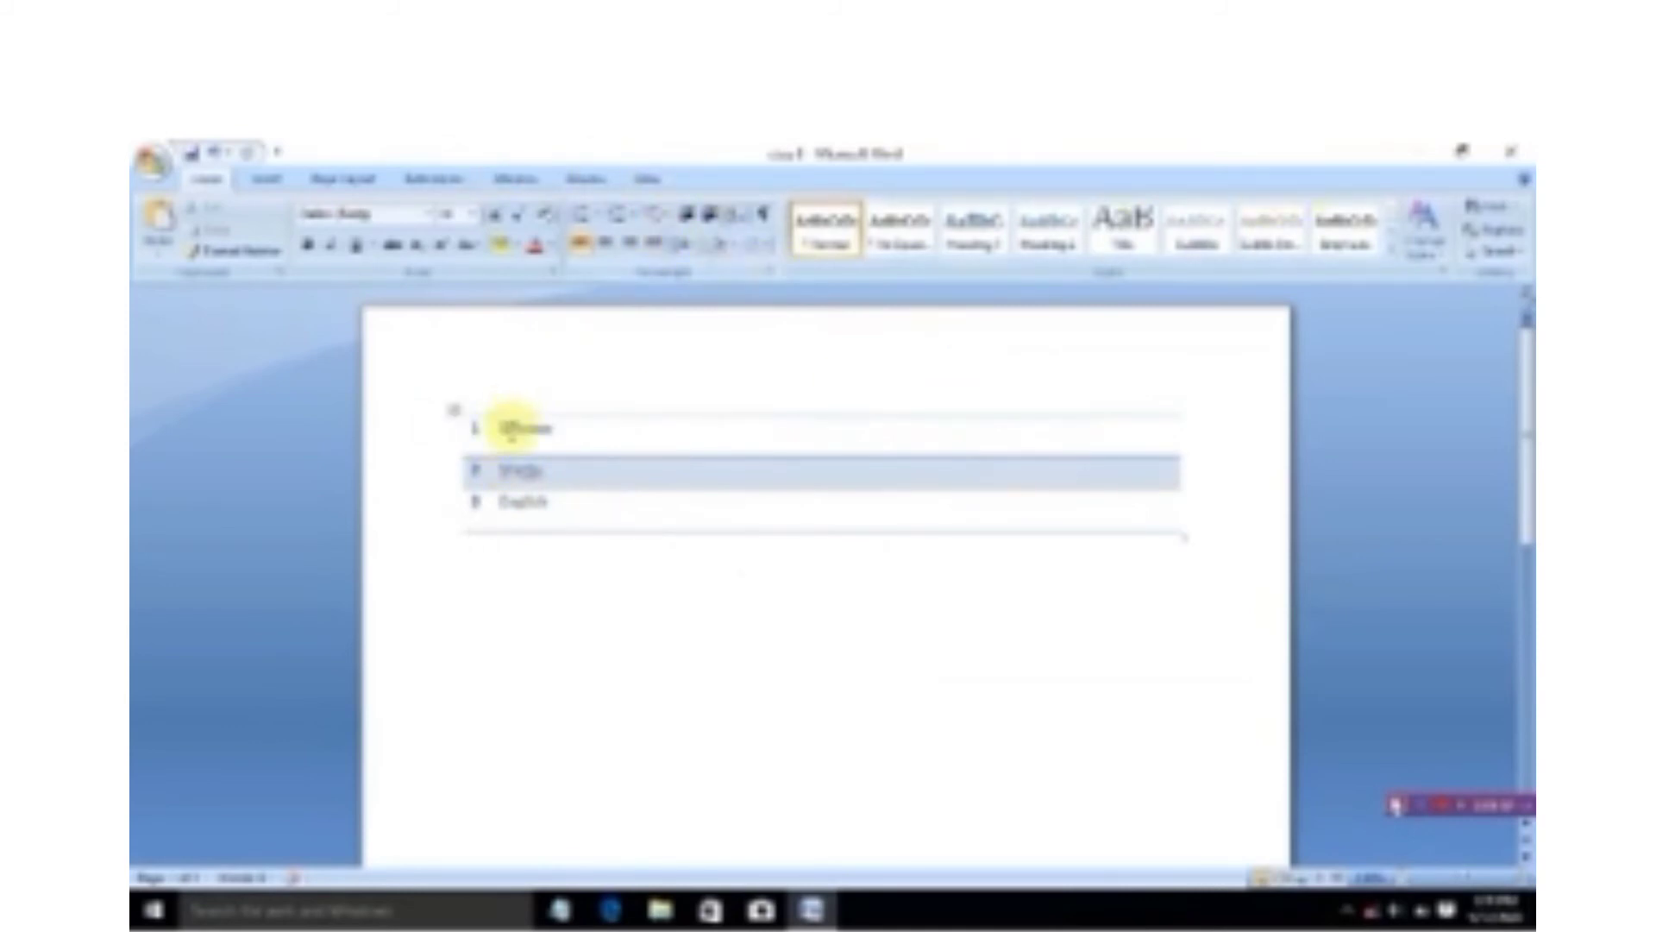
Apply all borders to the Science cell in the first row.
left_click(509, 430)
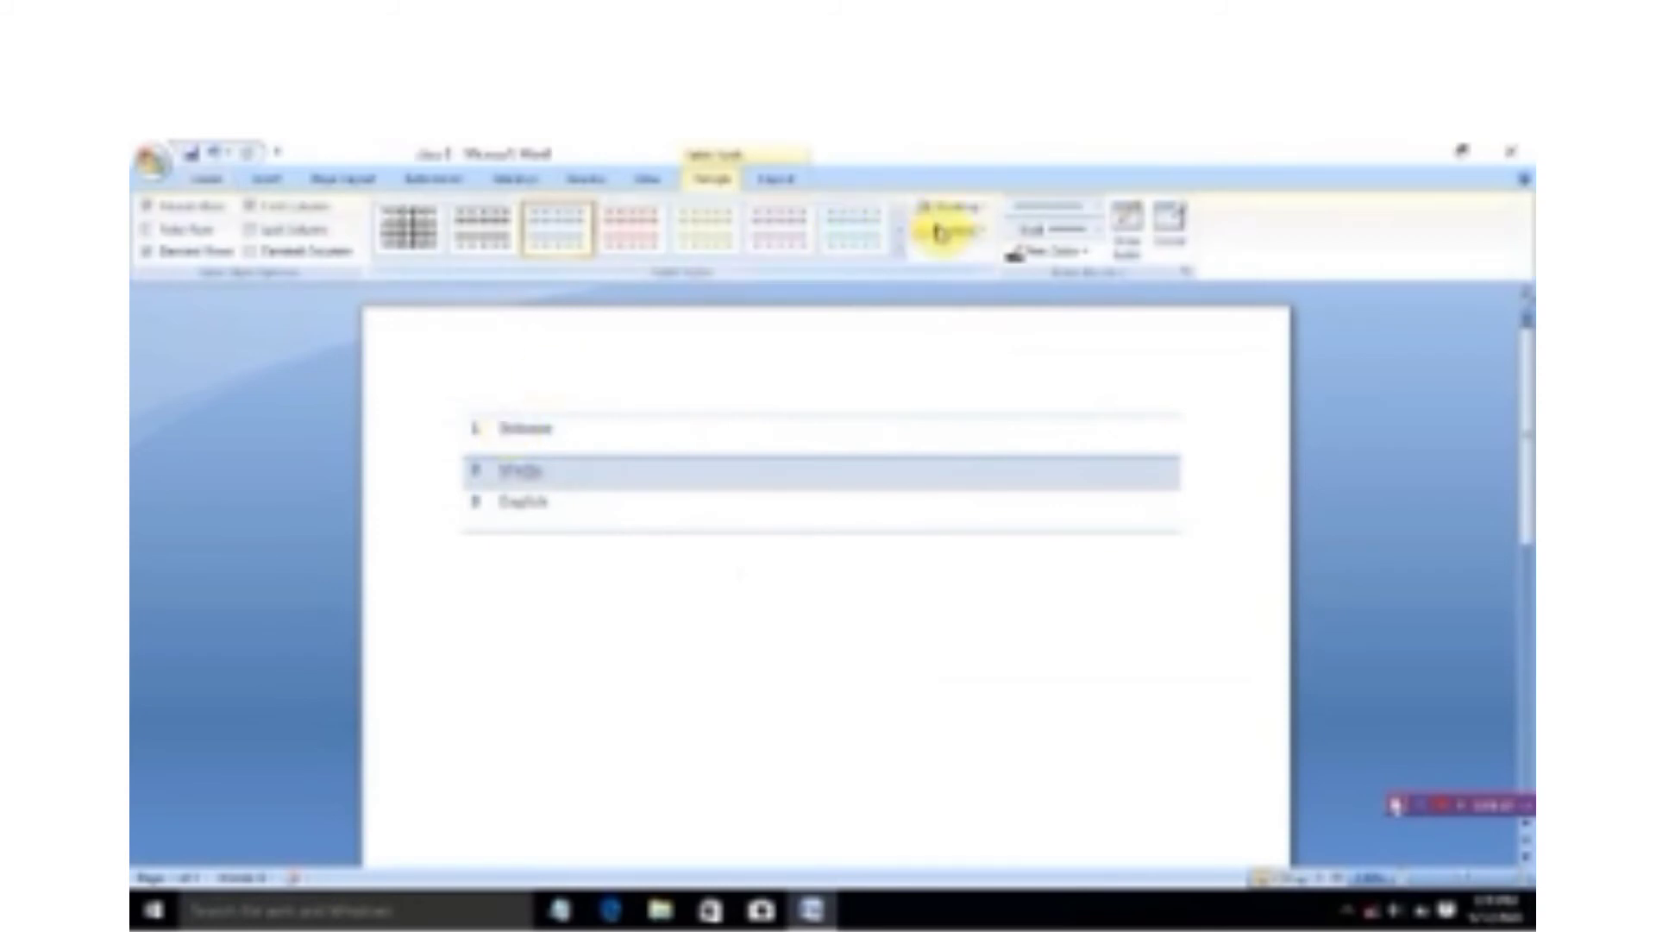
left_click(985, 231)
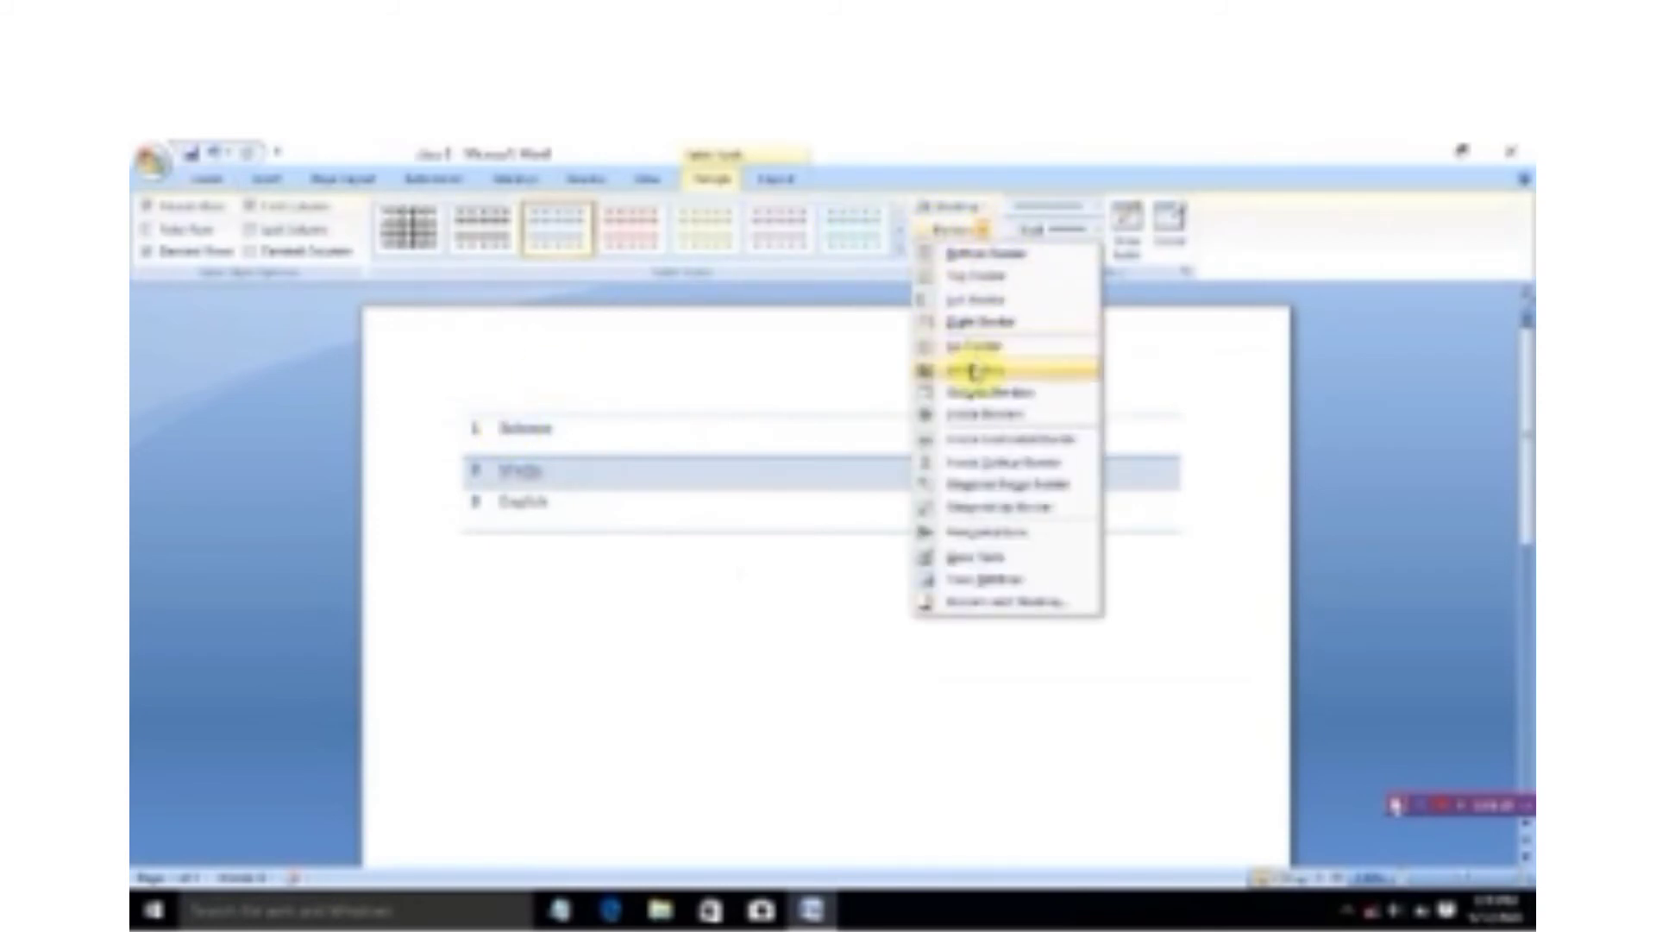
left_click(969, 370)
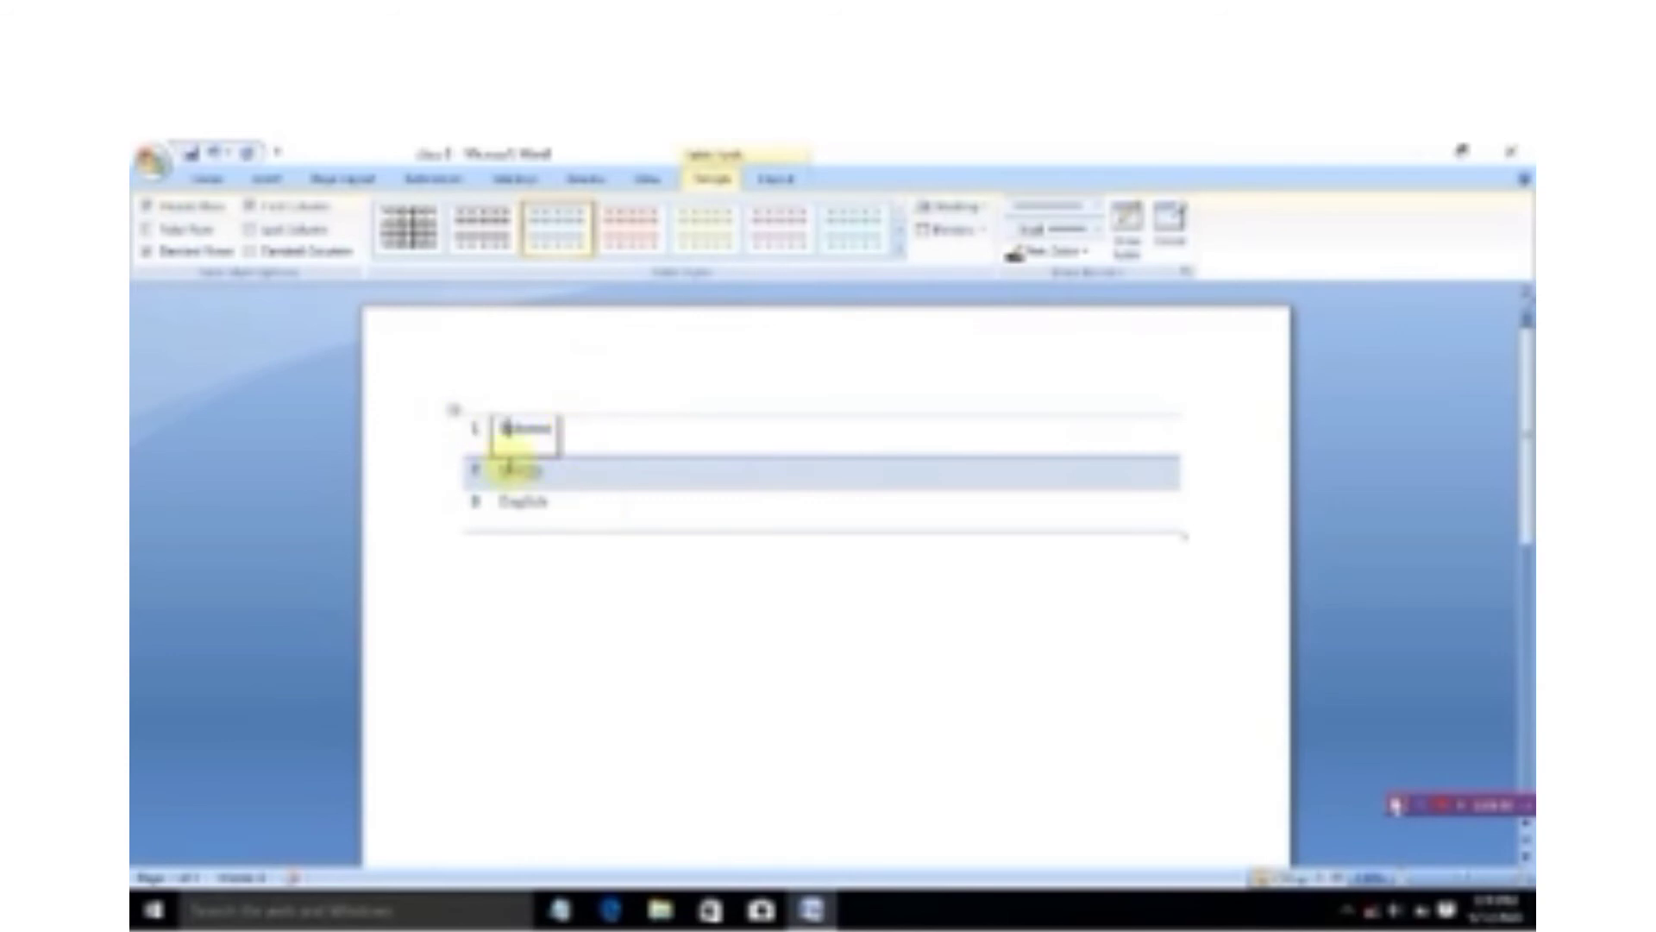
Apply all borders to the entire subject table, and clear the selection.
left_click(454, 415)
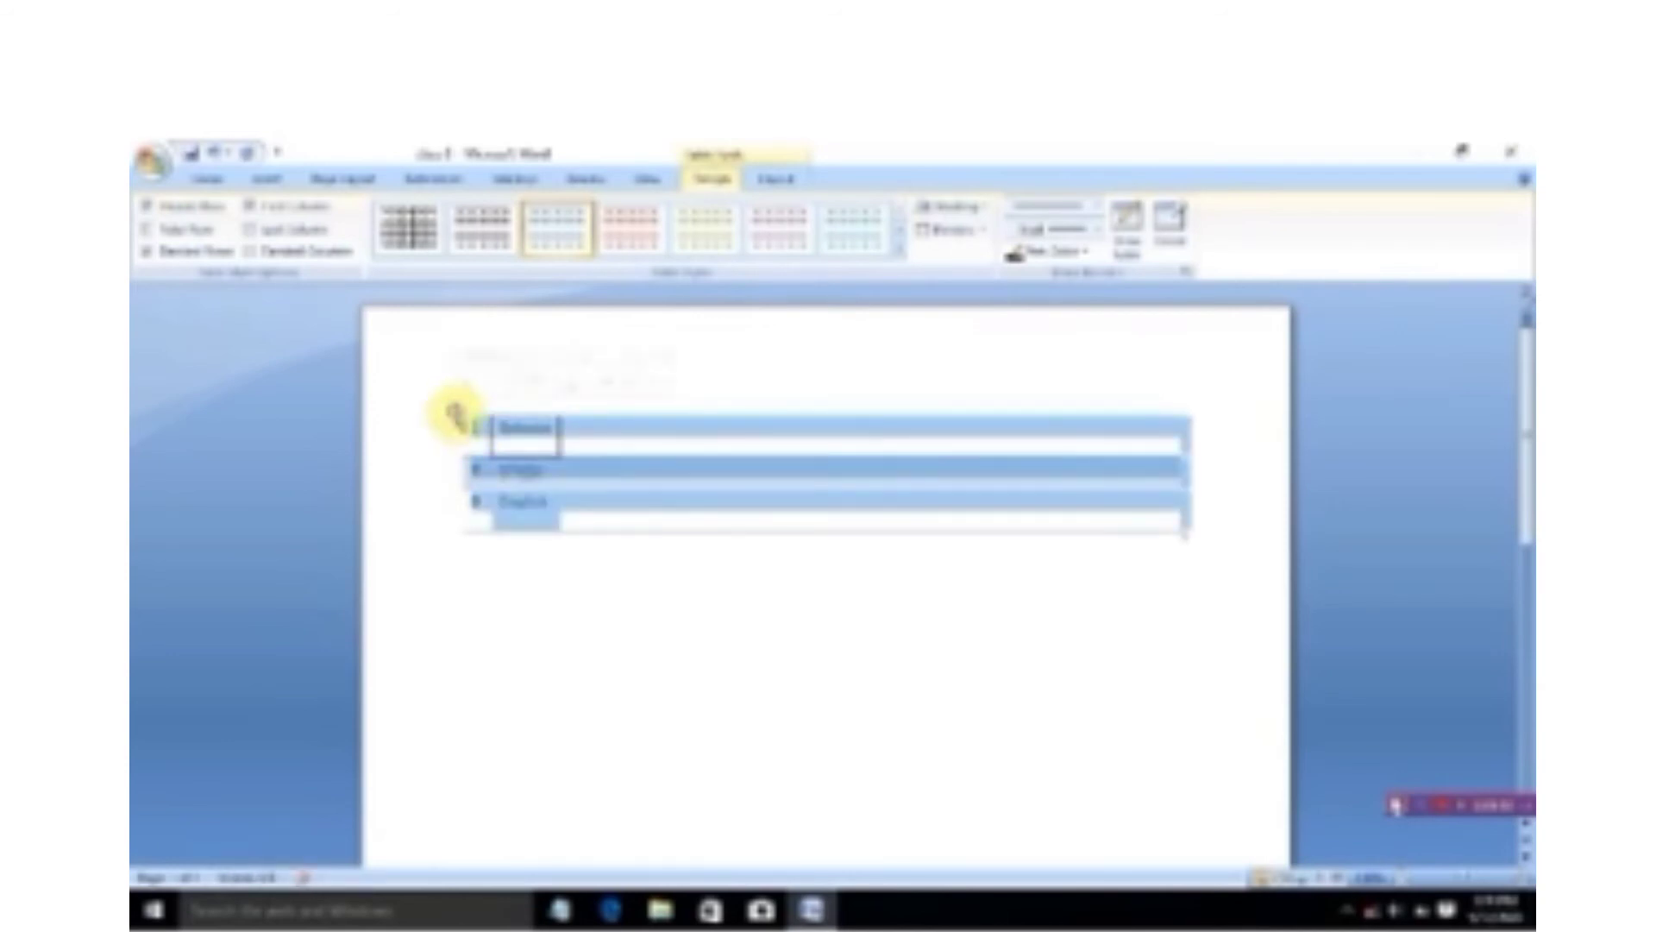
left_click(983, 231)
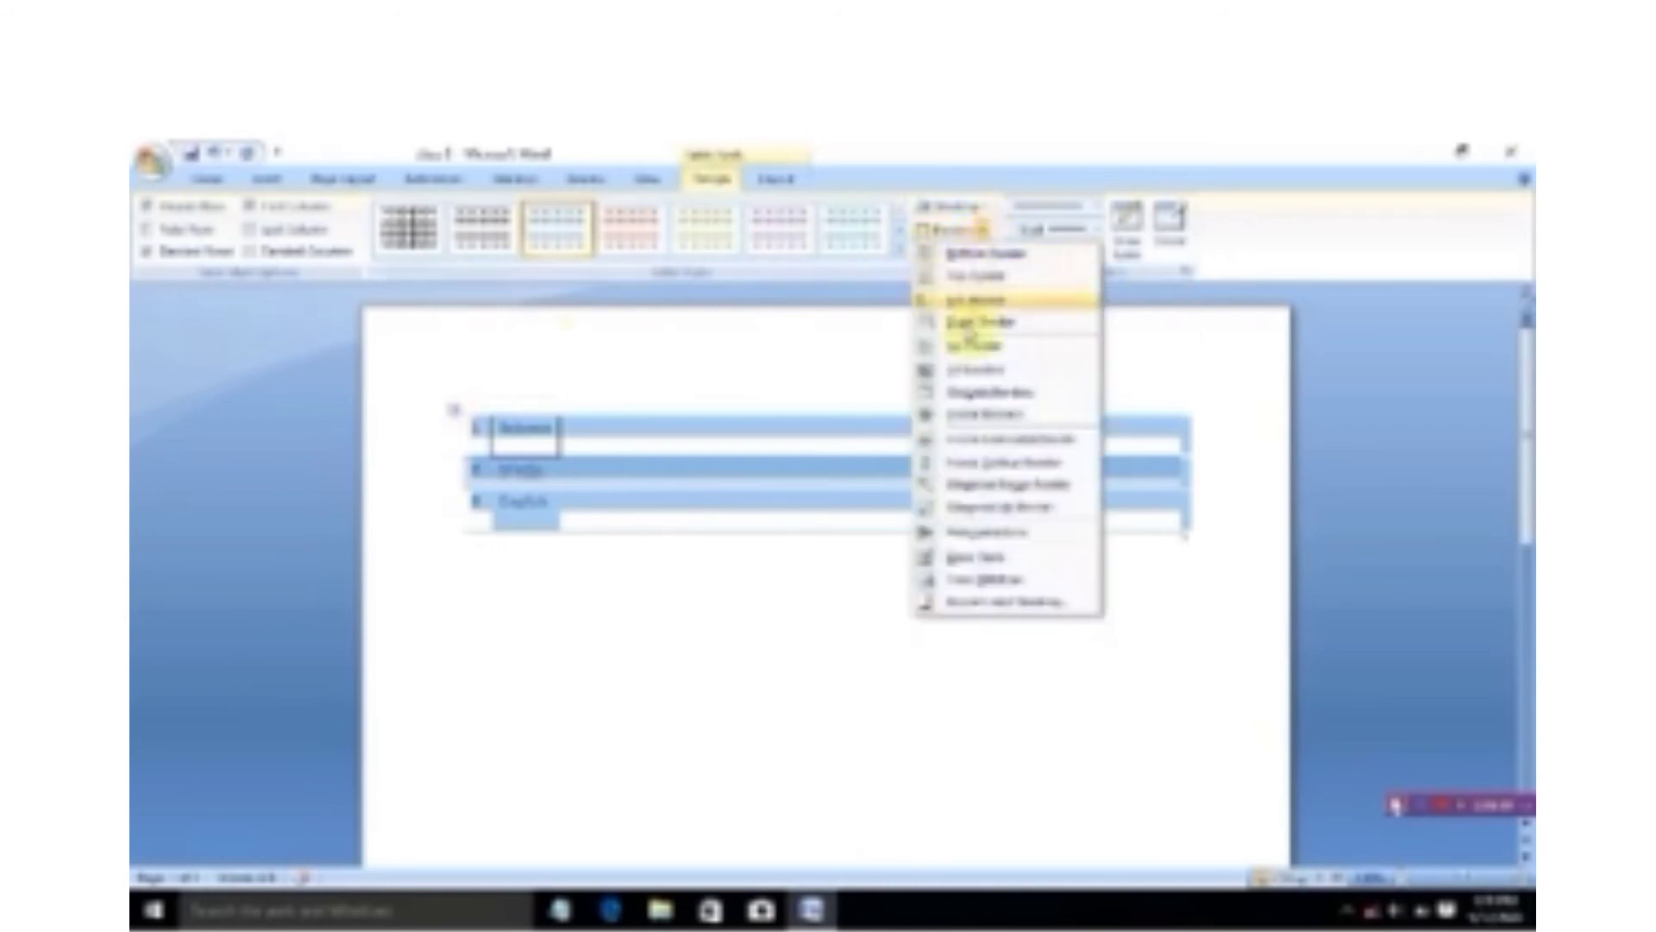
left_click(964, 370)
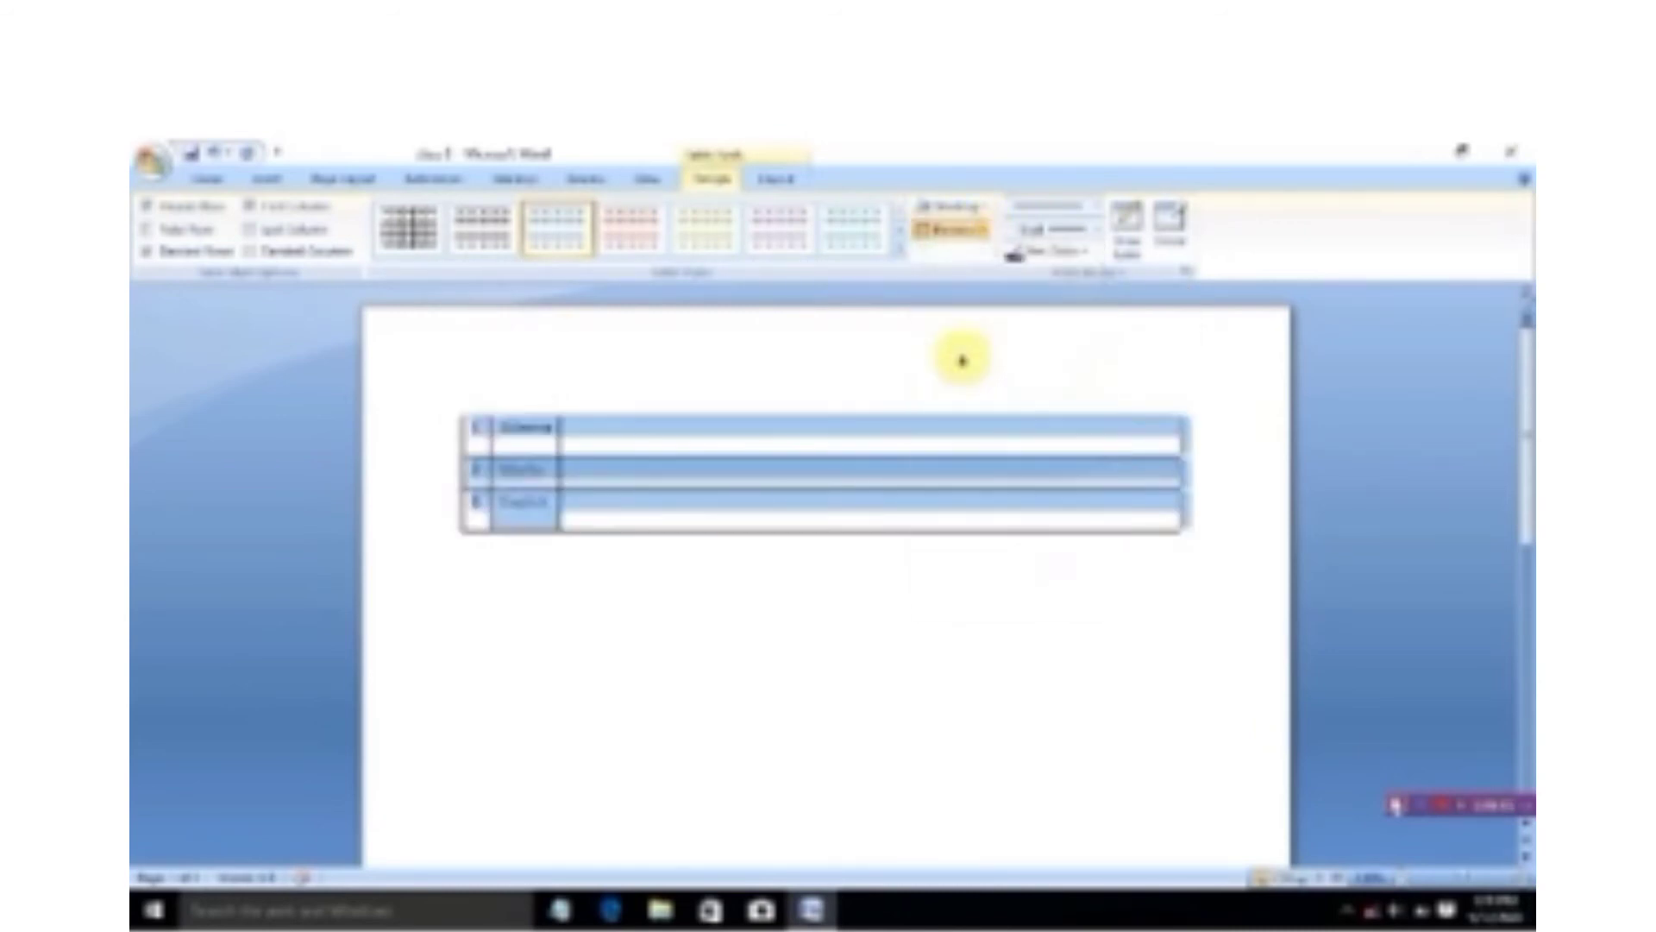
left_click(1008, 571)
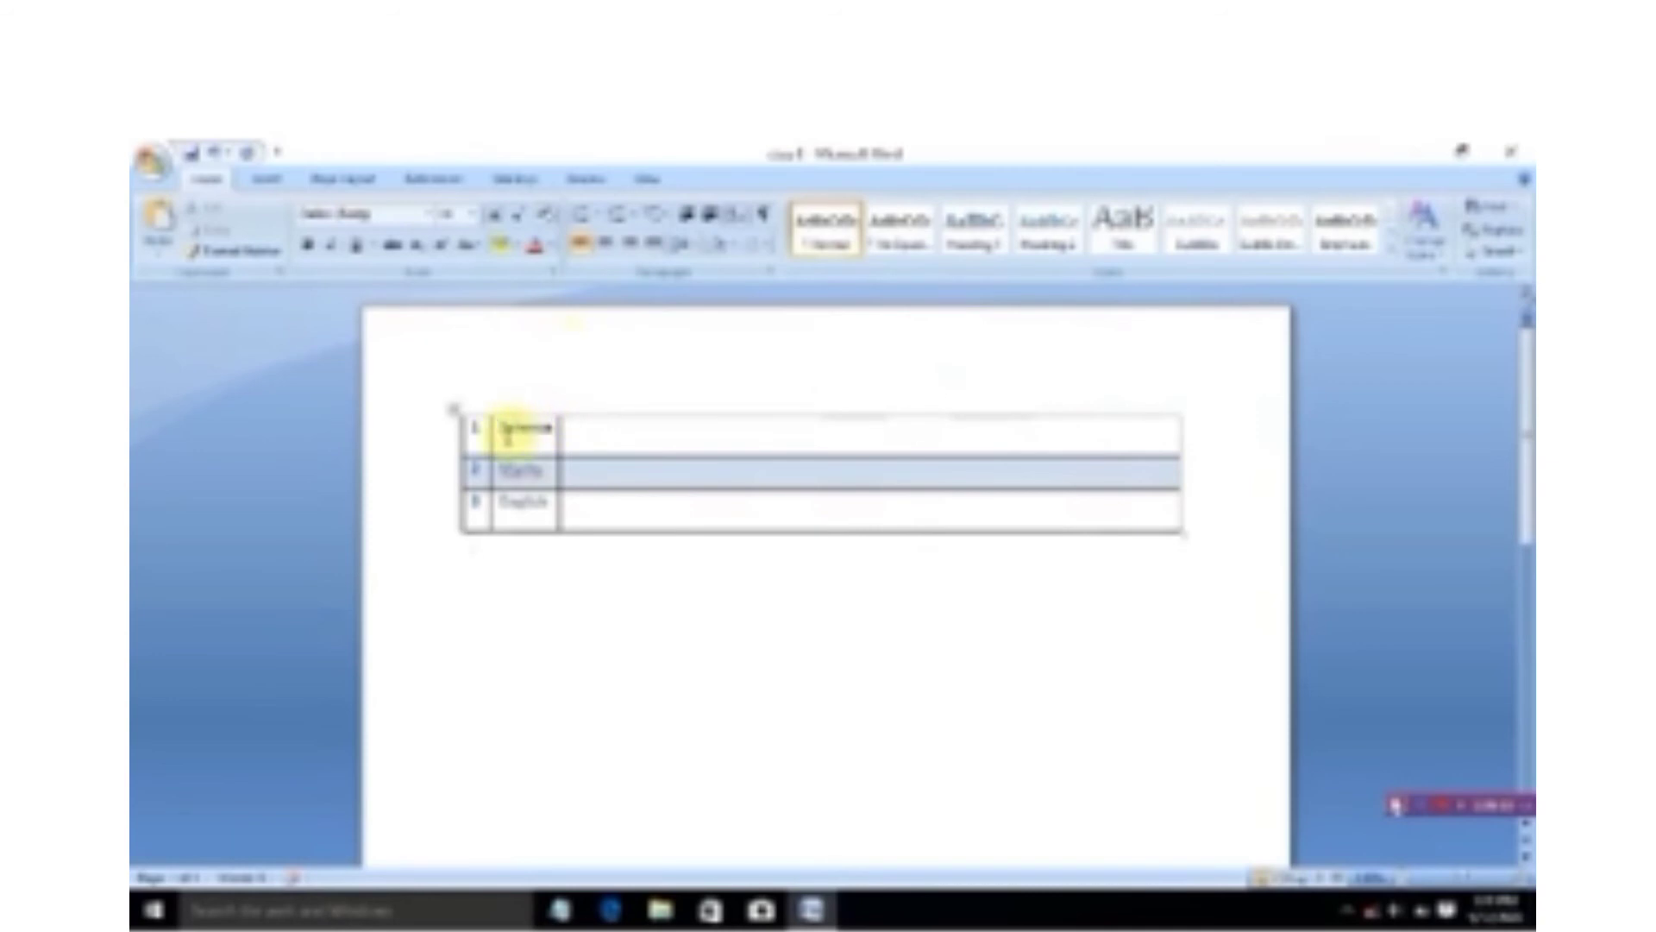
left_click(509, 429)
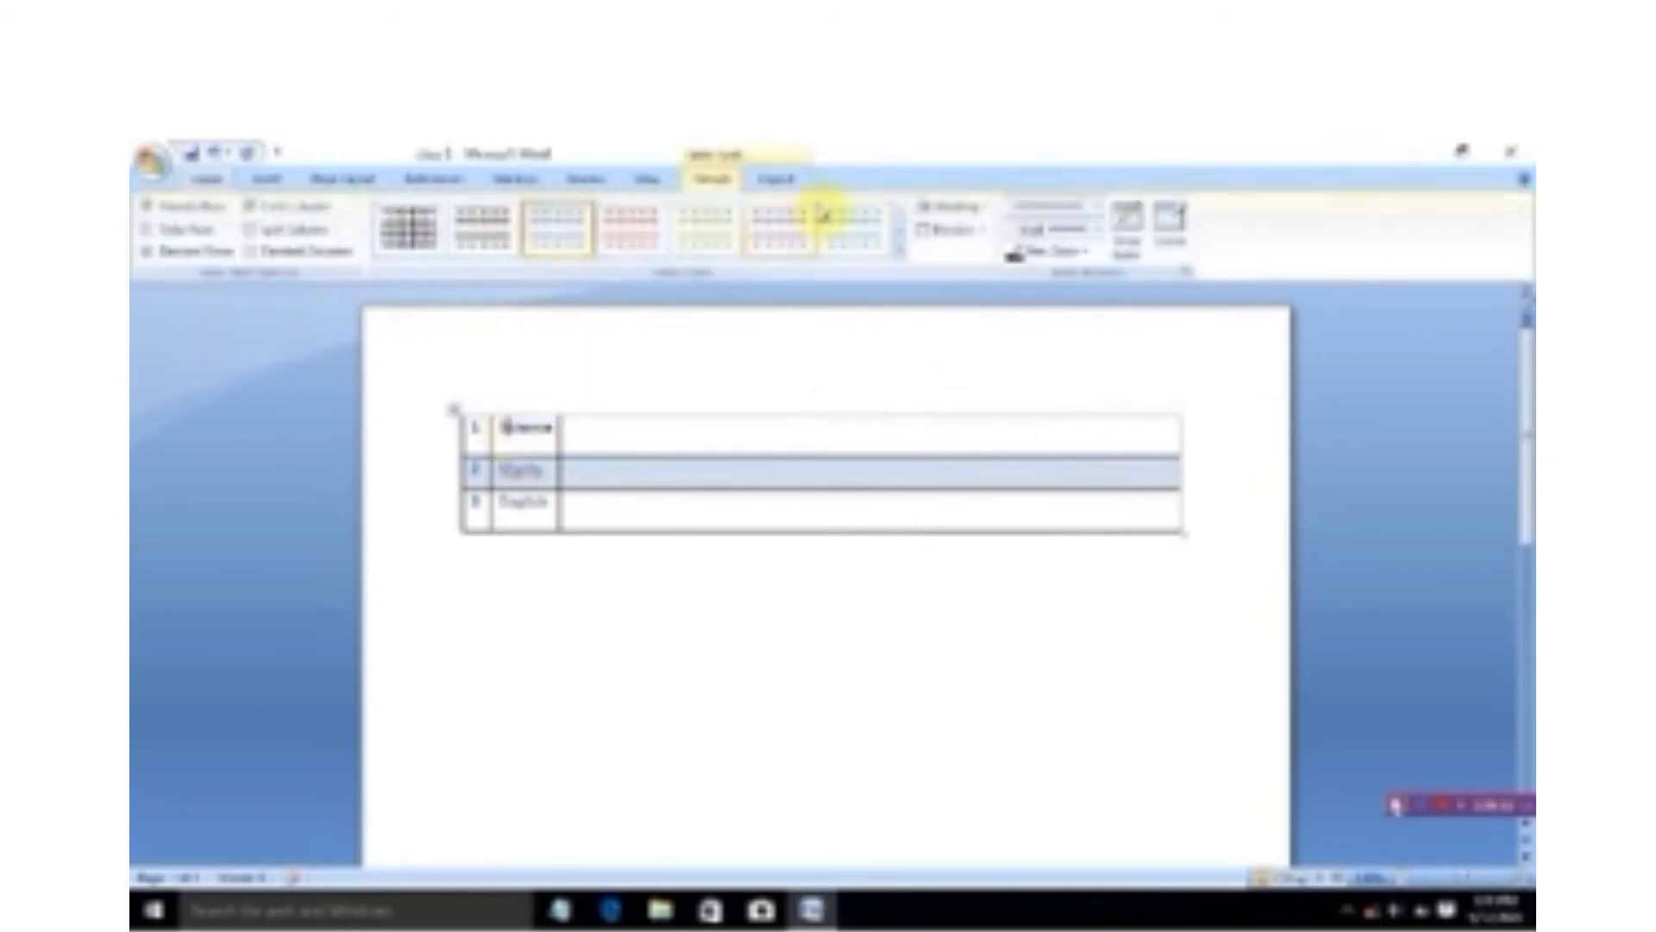
left_click(985, 209)
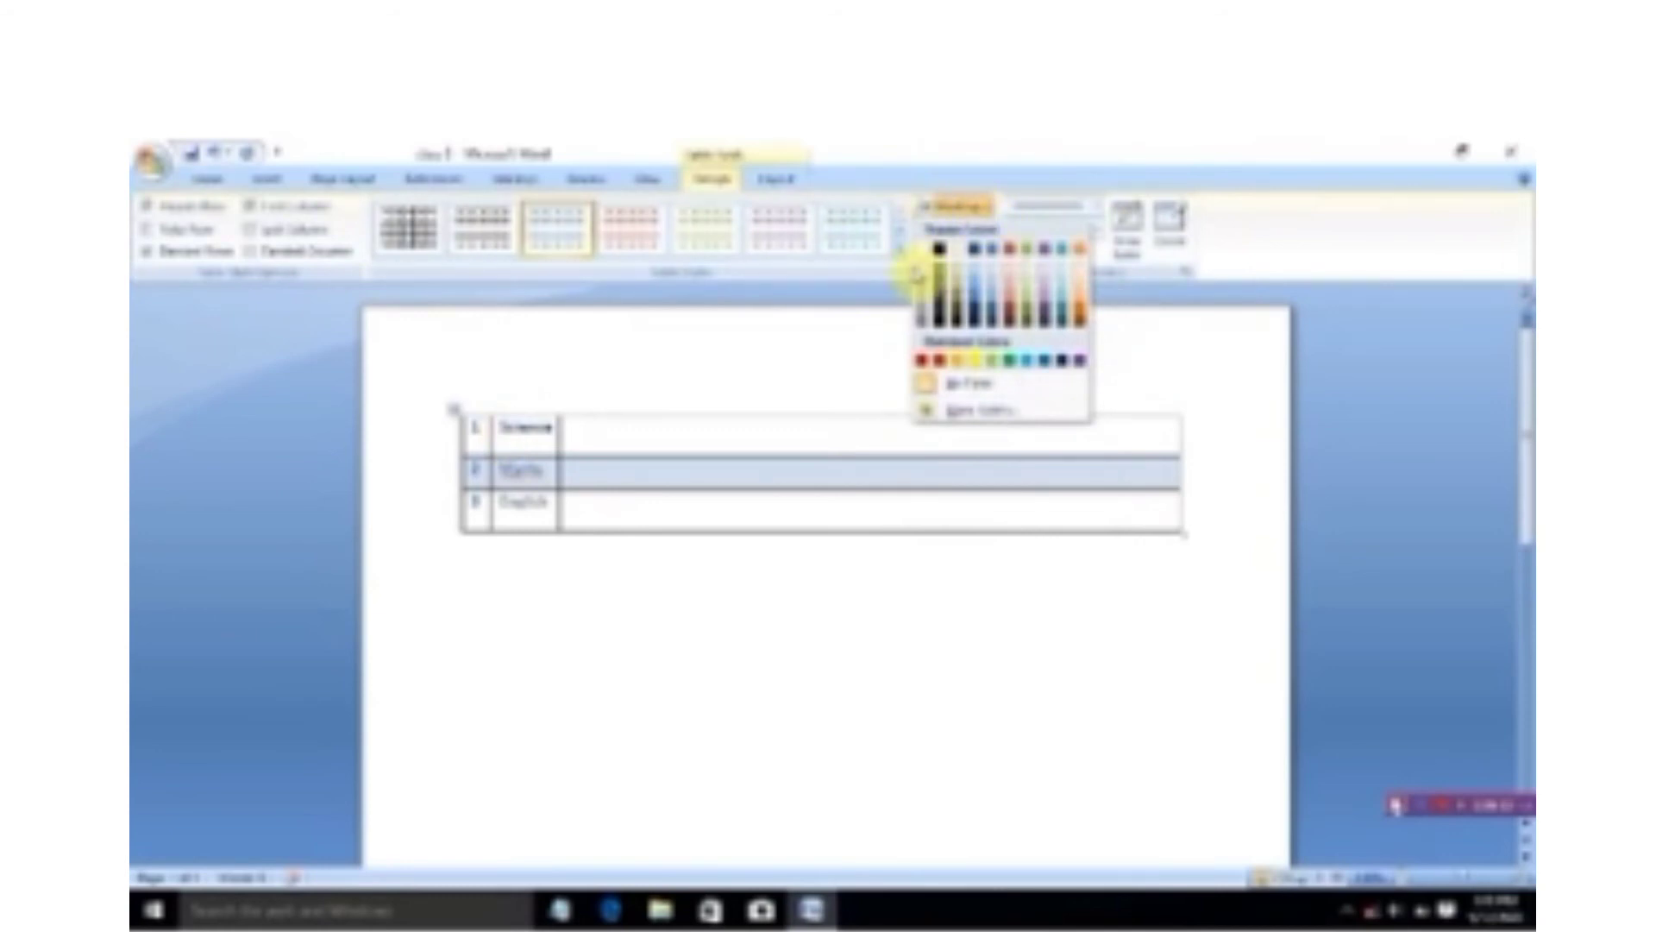
left_click(583, 369)
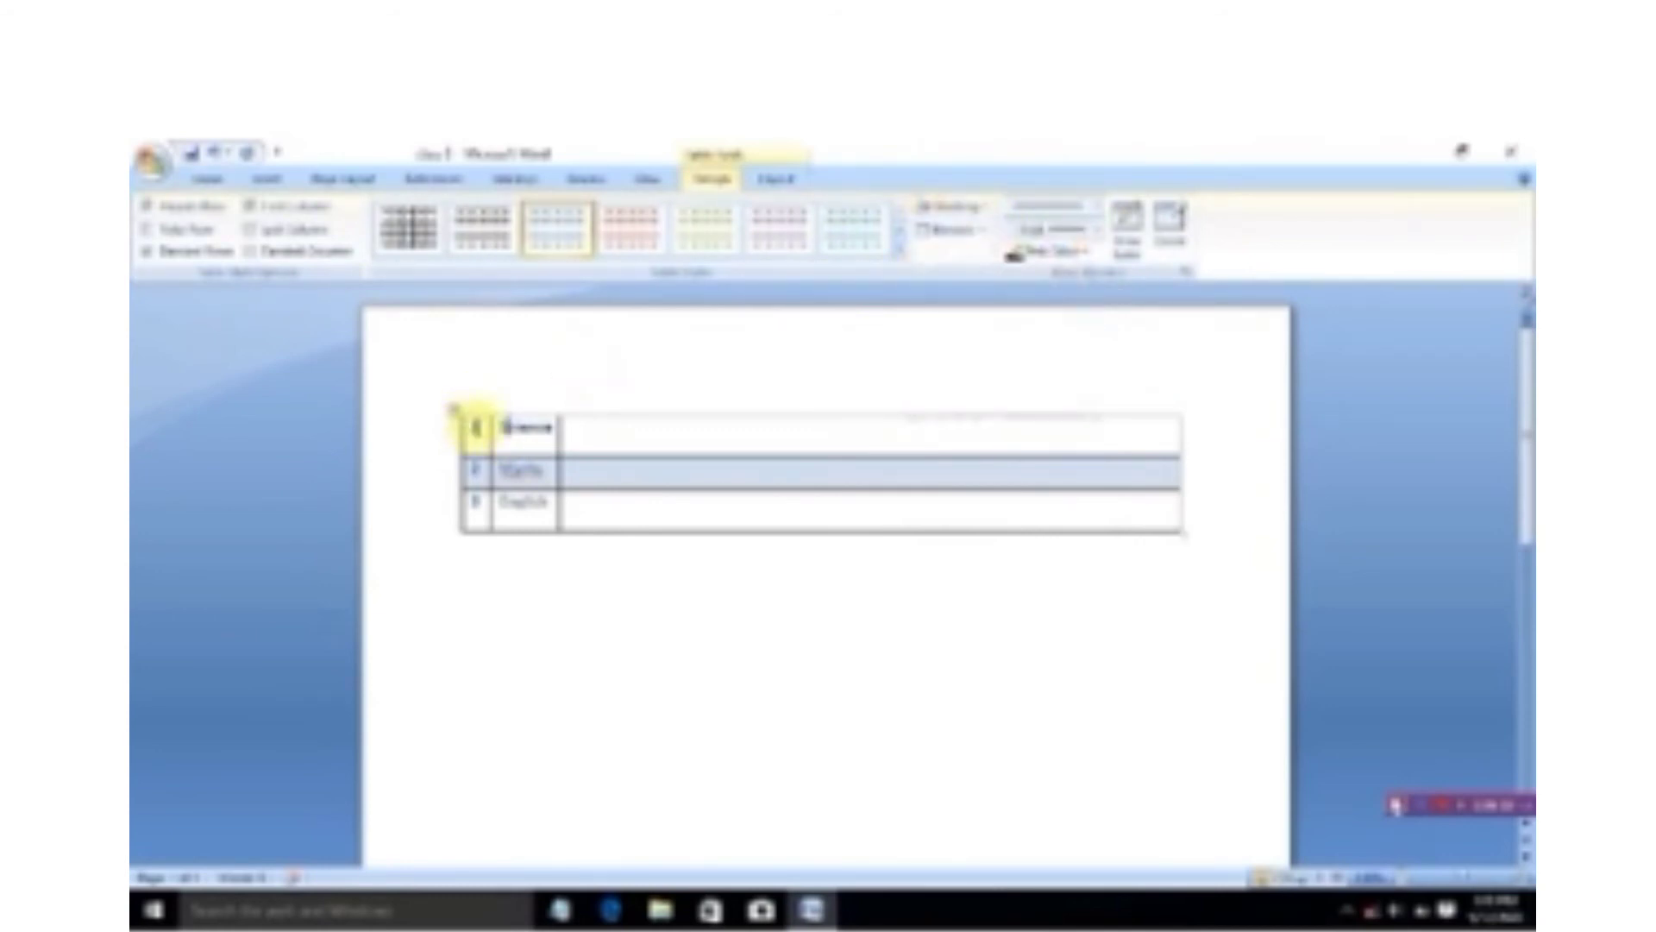
Apply a blue theme shading colour to the entire subject table.
left_click(452, 414)
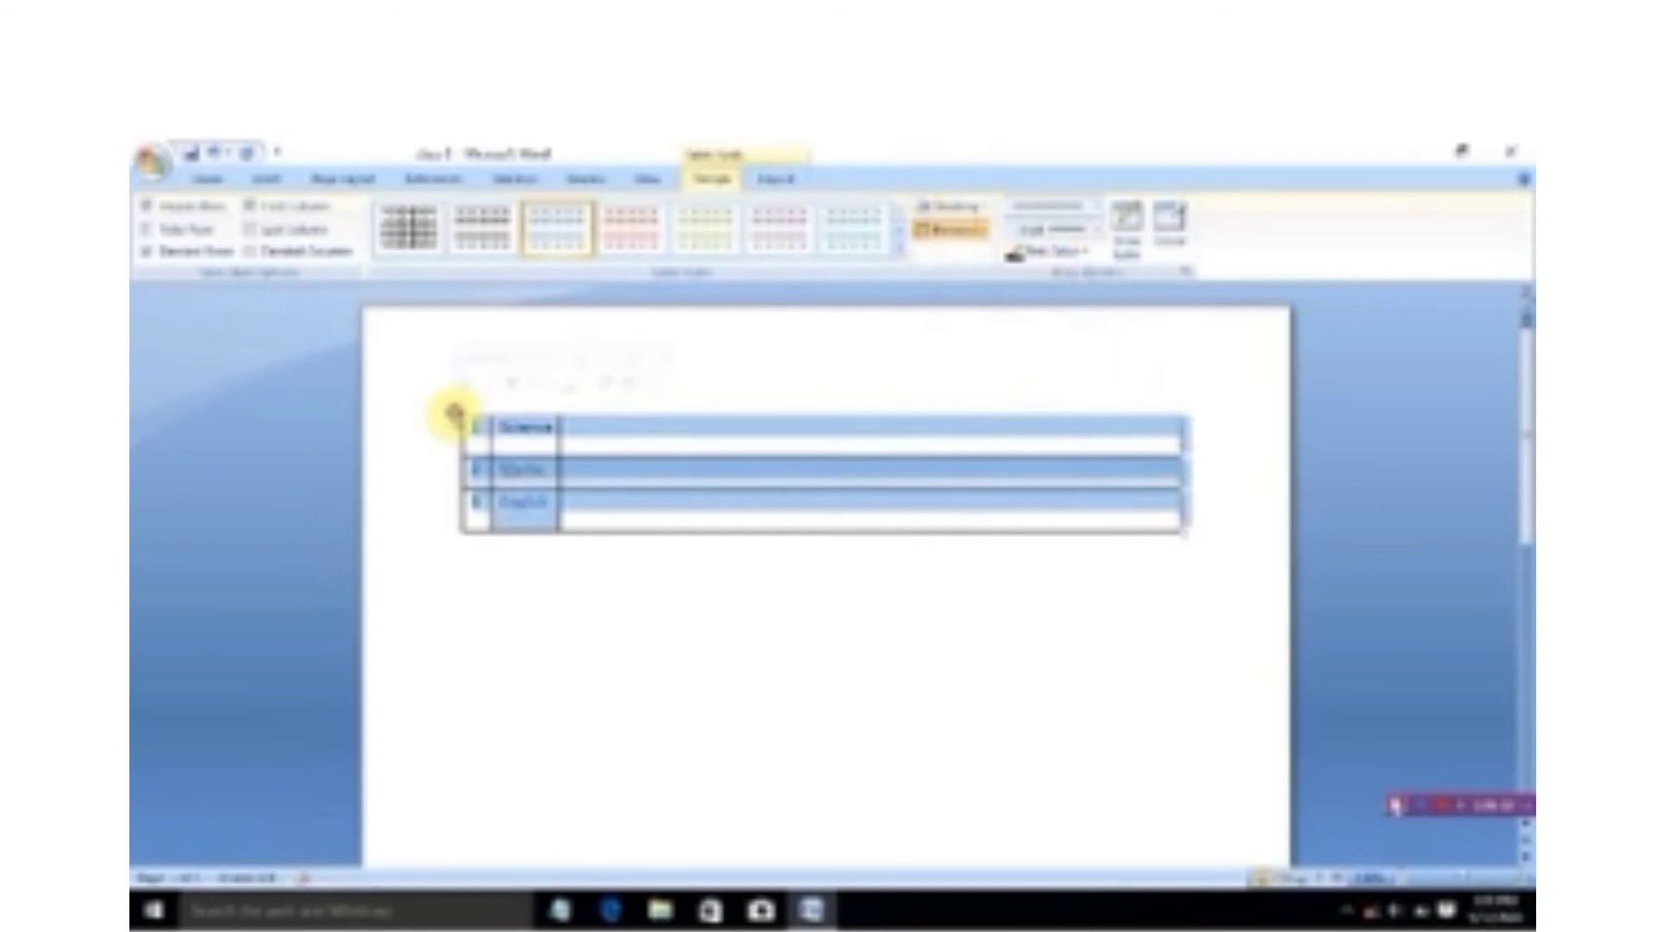
left_click(964, 209)
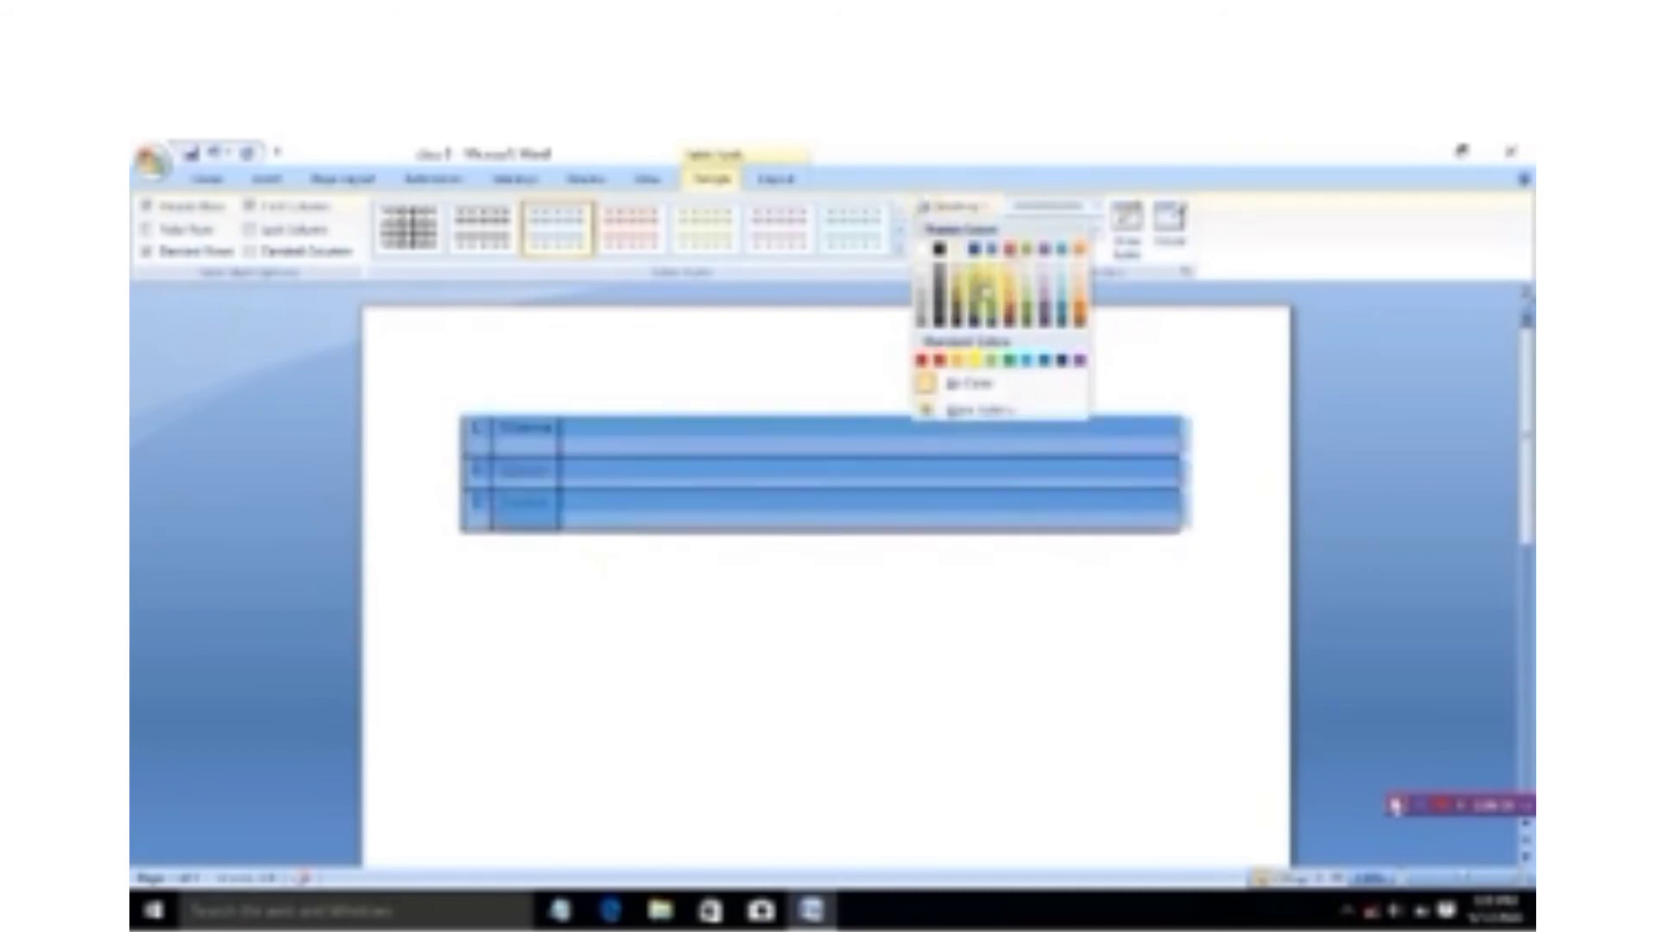
left_click(989, 289)
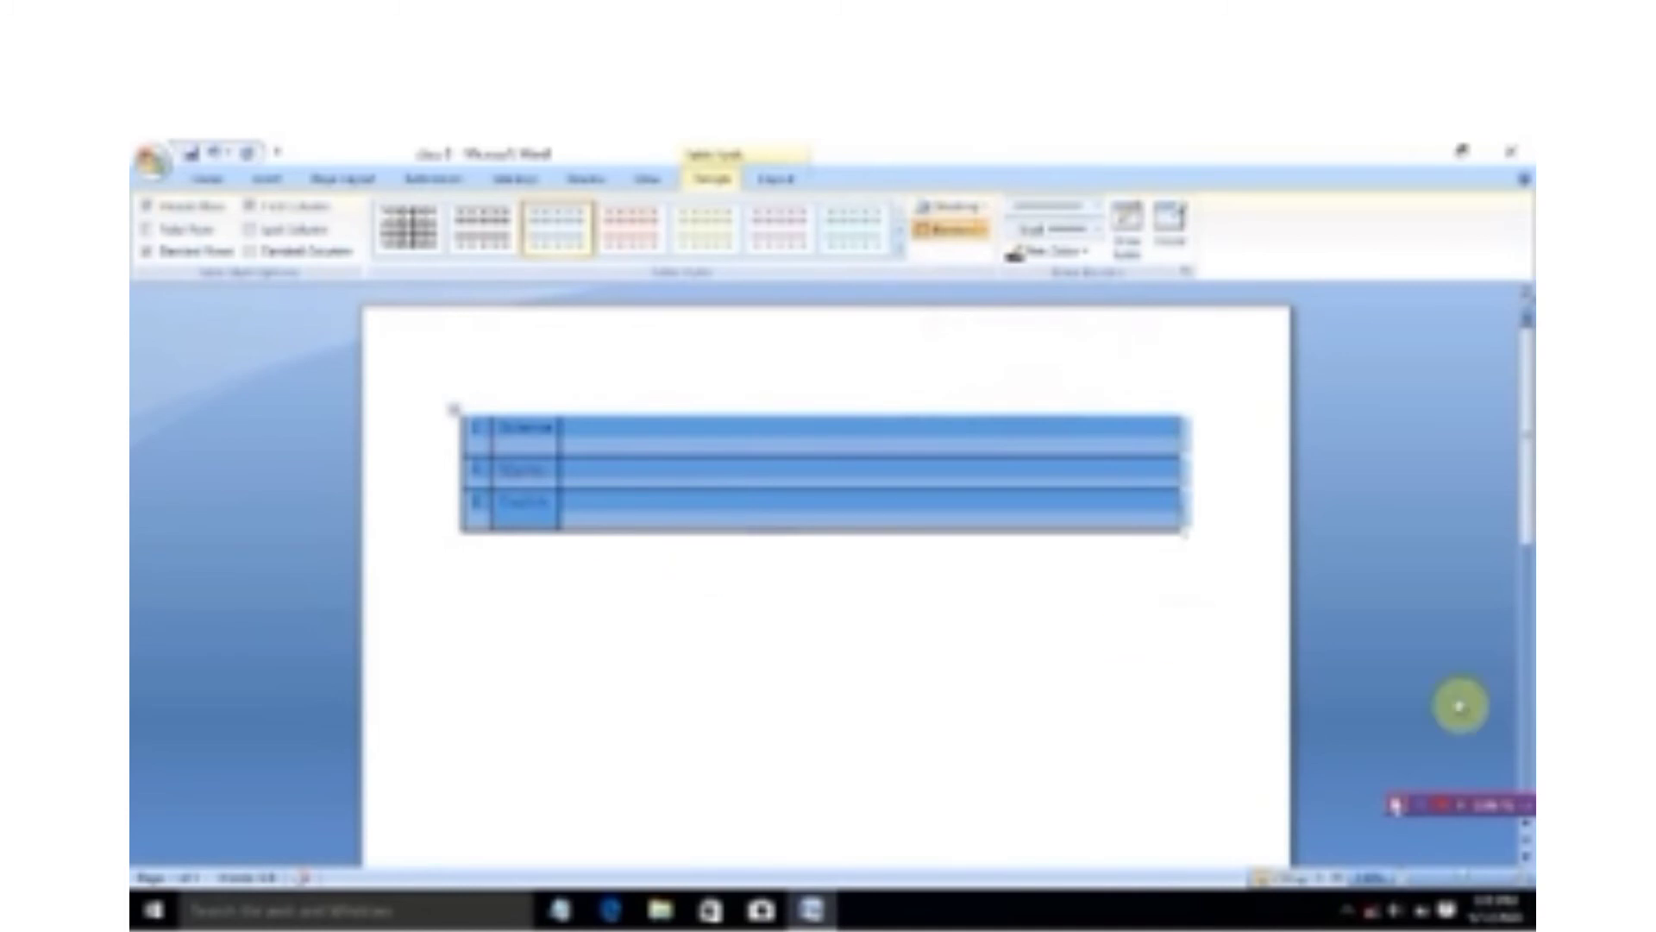
left_click(1422, 806)
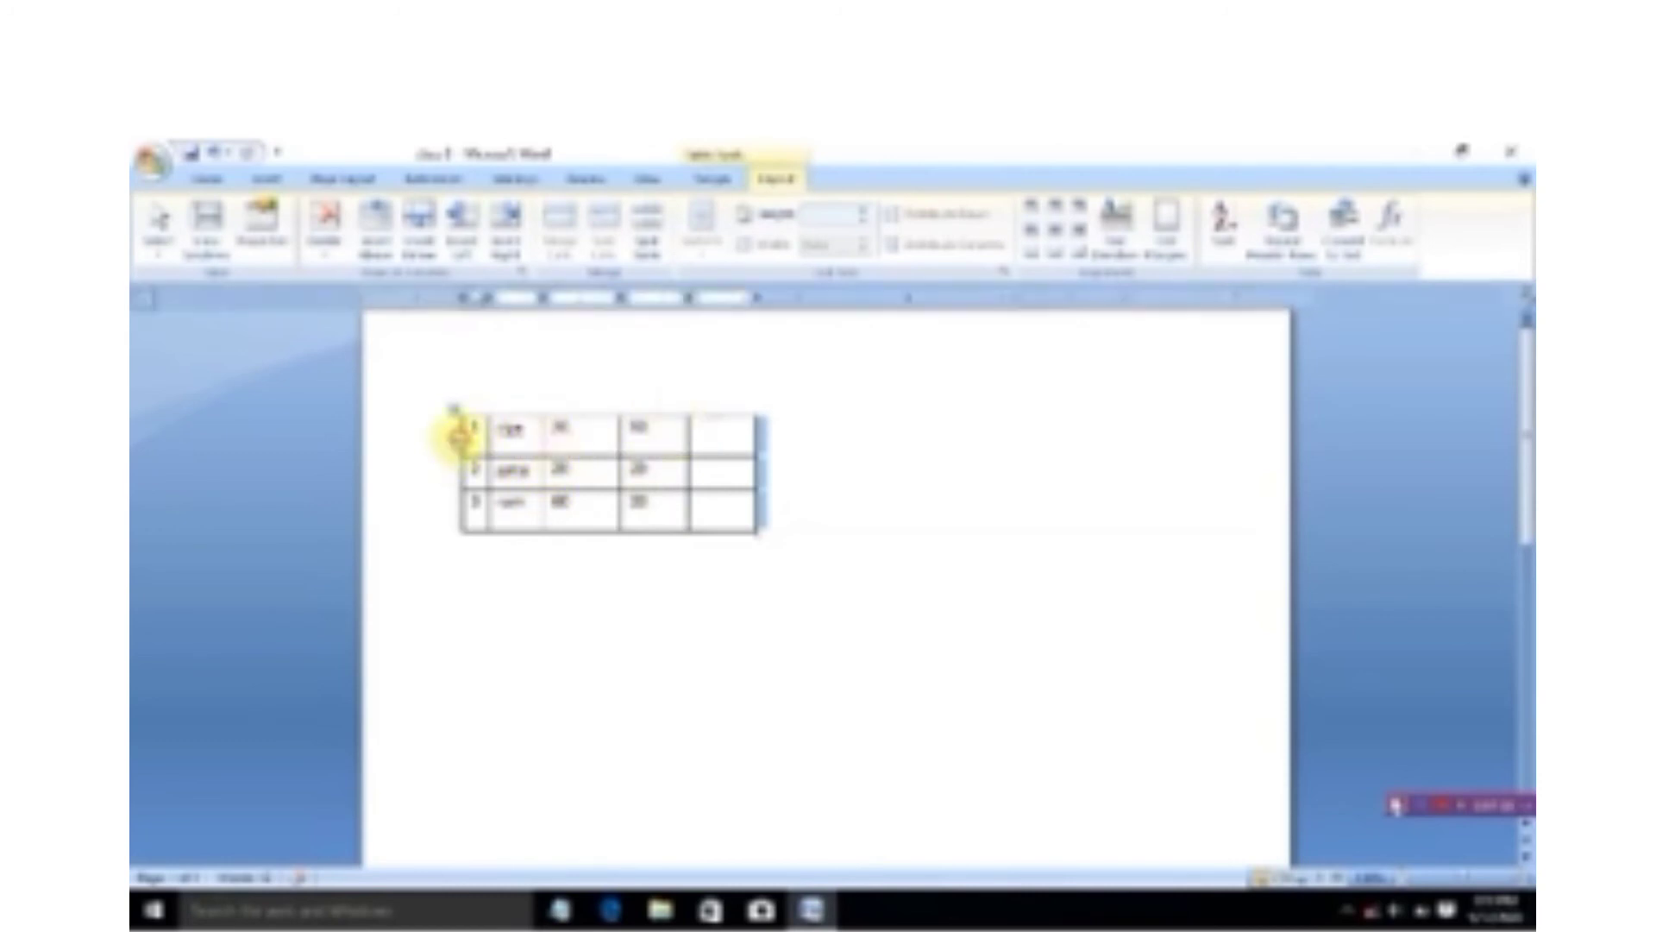
Insert the formula =SUM(LEFT) in the empty last cell of the first row to add that row's numbers.
left_click(468, 441)
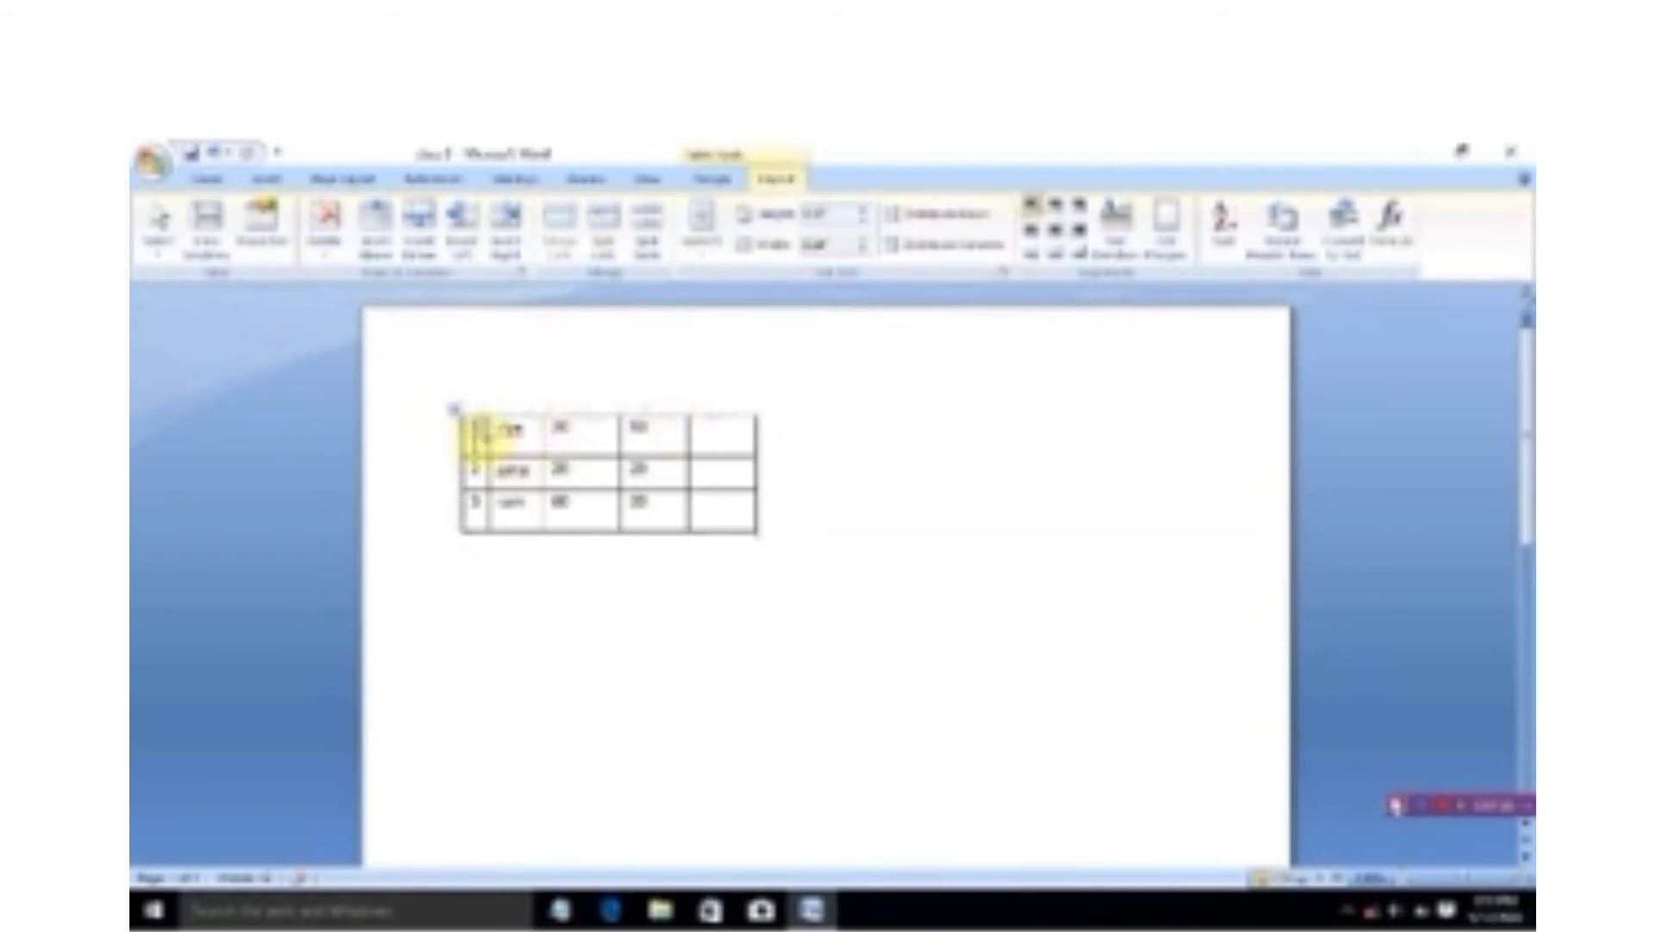
left_click(461, 439)
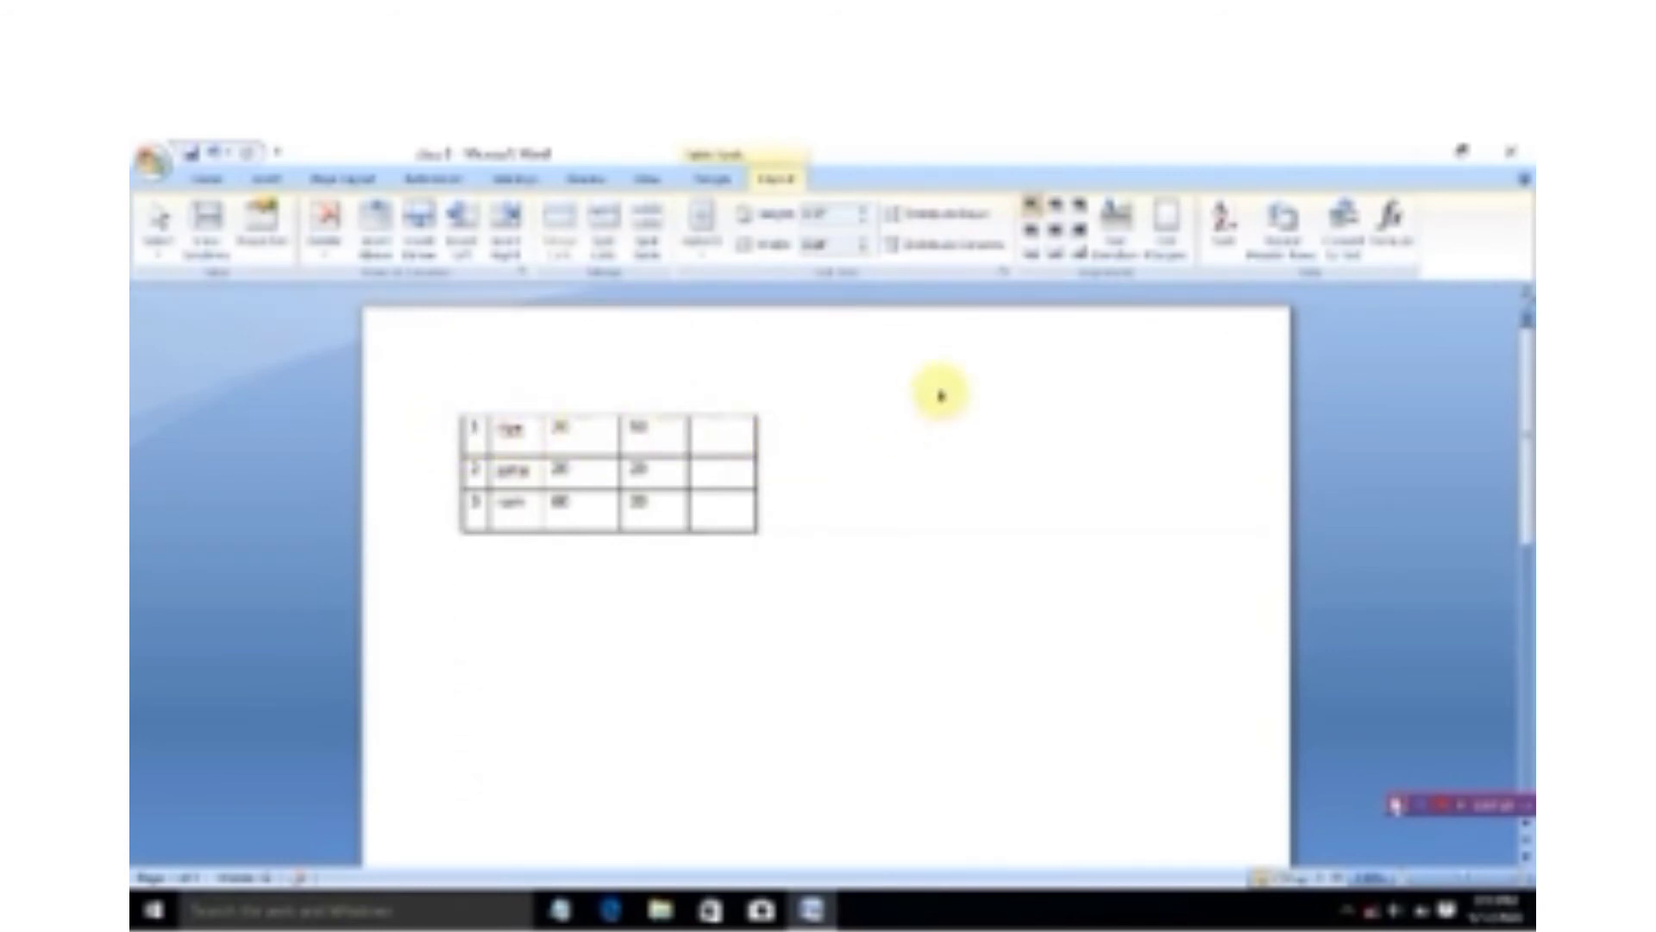
left_click(885, 461)
left_click(718, 429)
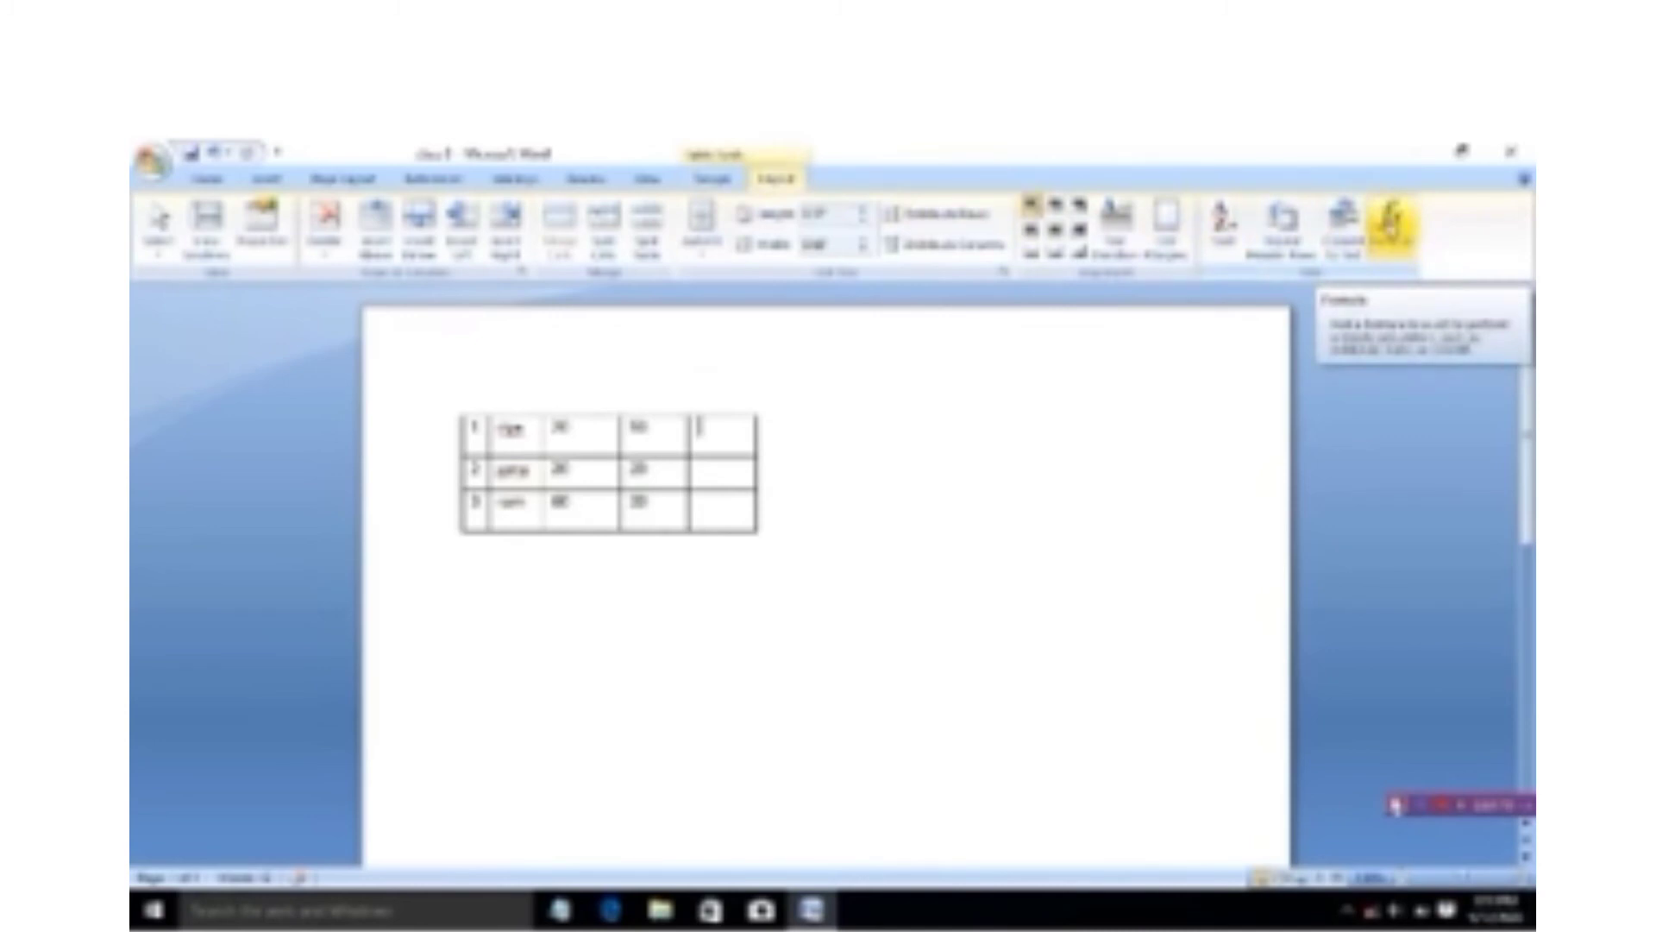
left_click(1389, 226)
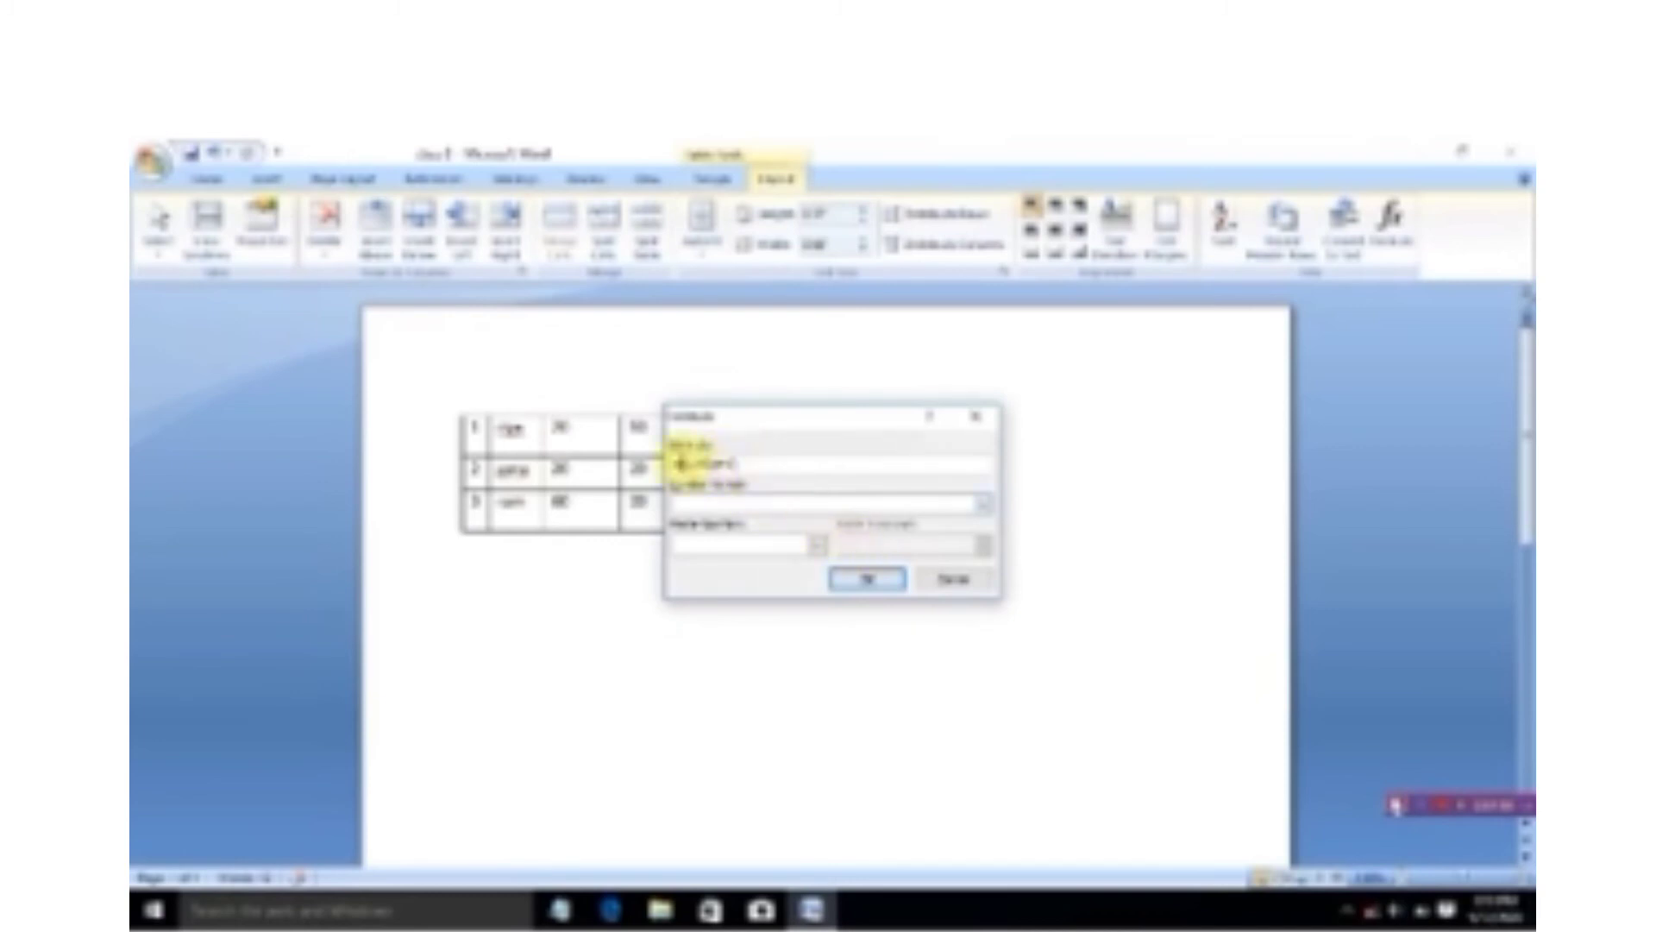
left_click(865, 580)
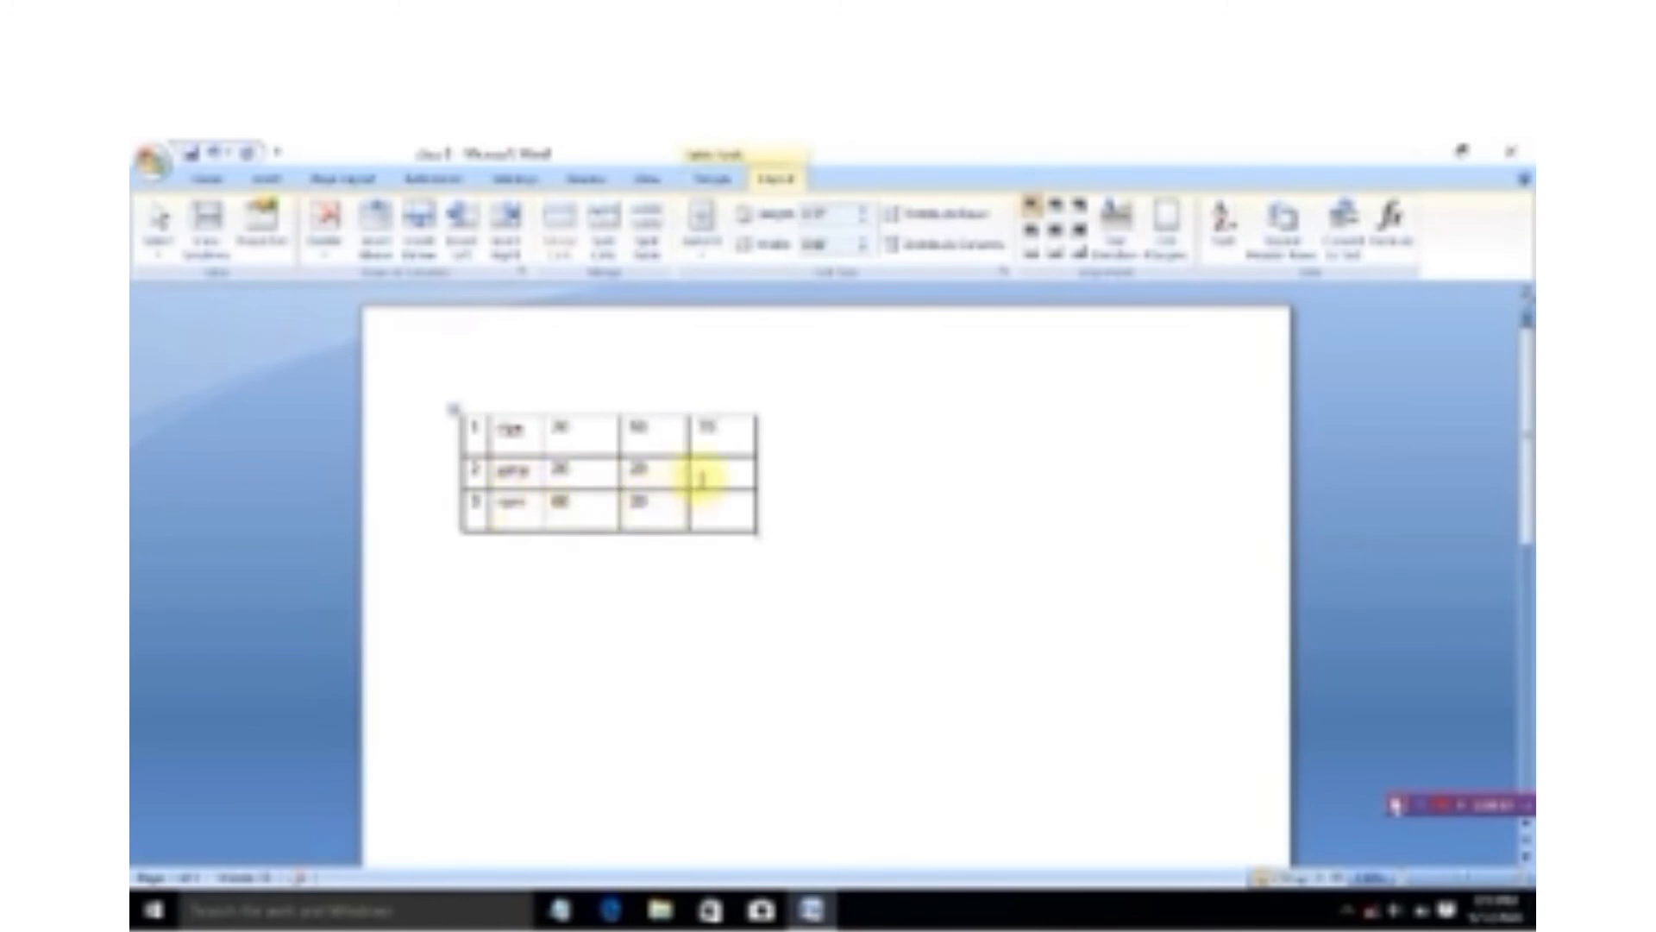
Add the second row's numbers by inserting the formula =SUM(LEFT) in its empty last cell.
left_click(700, 473)
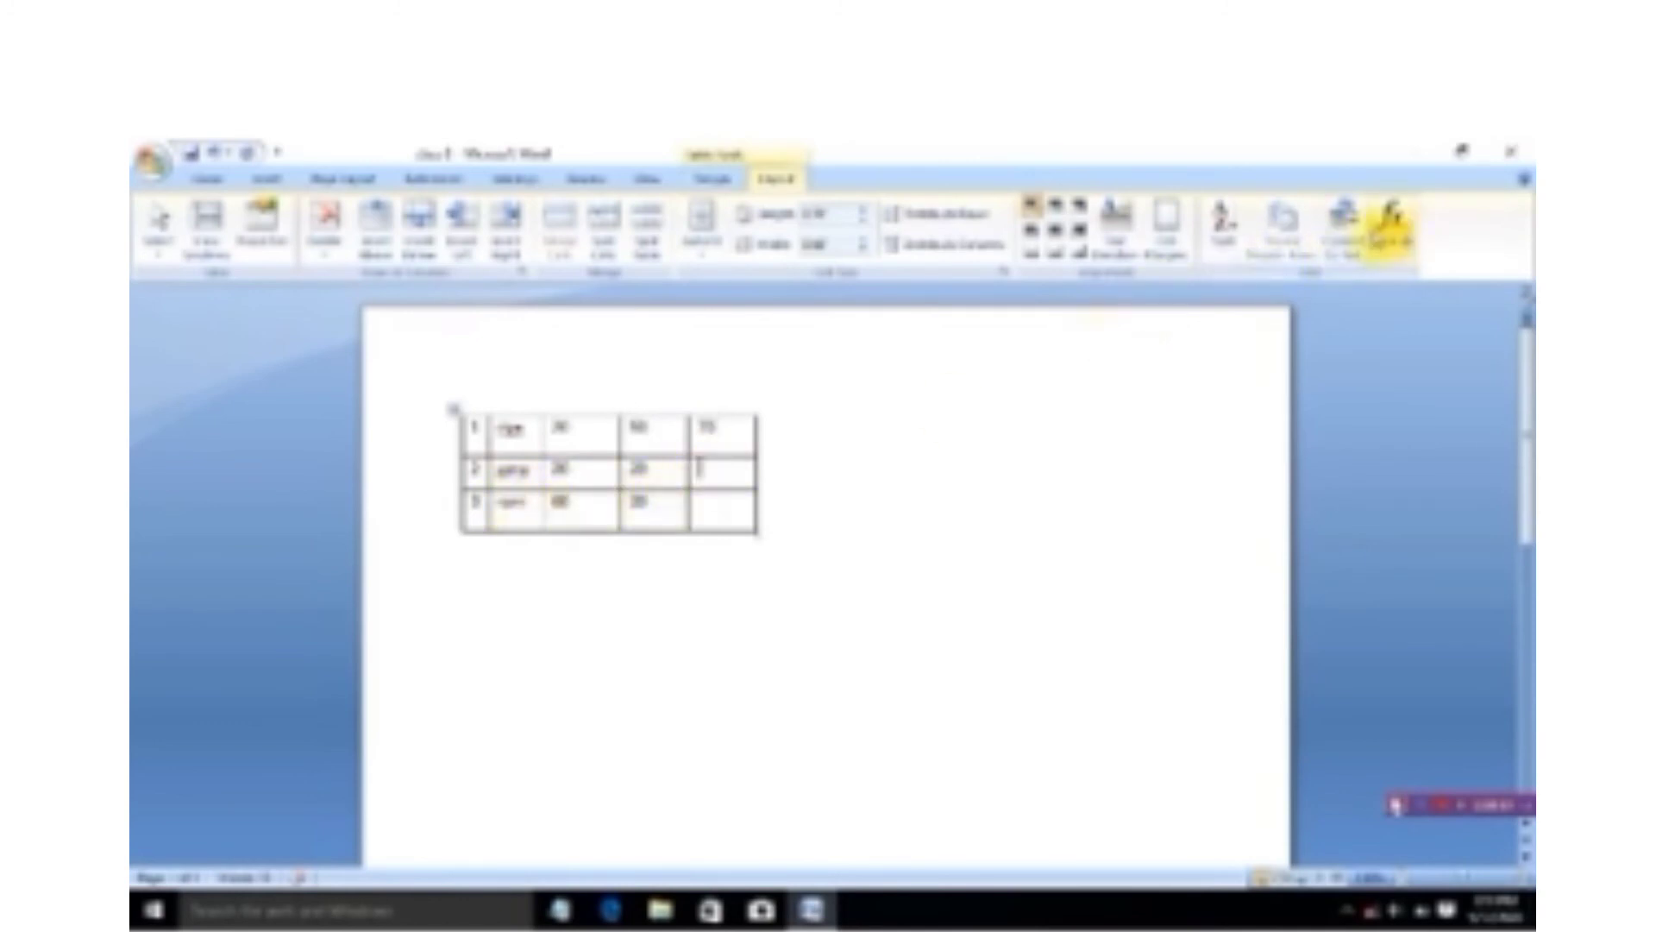
left_click(1385, 229)
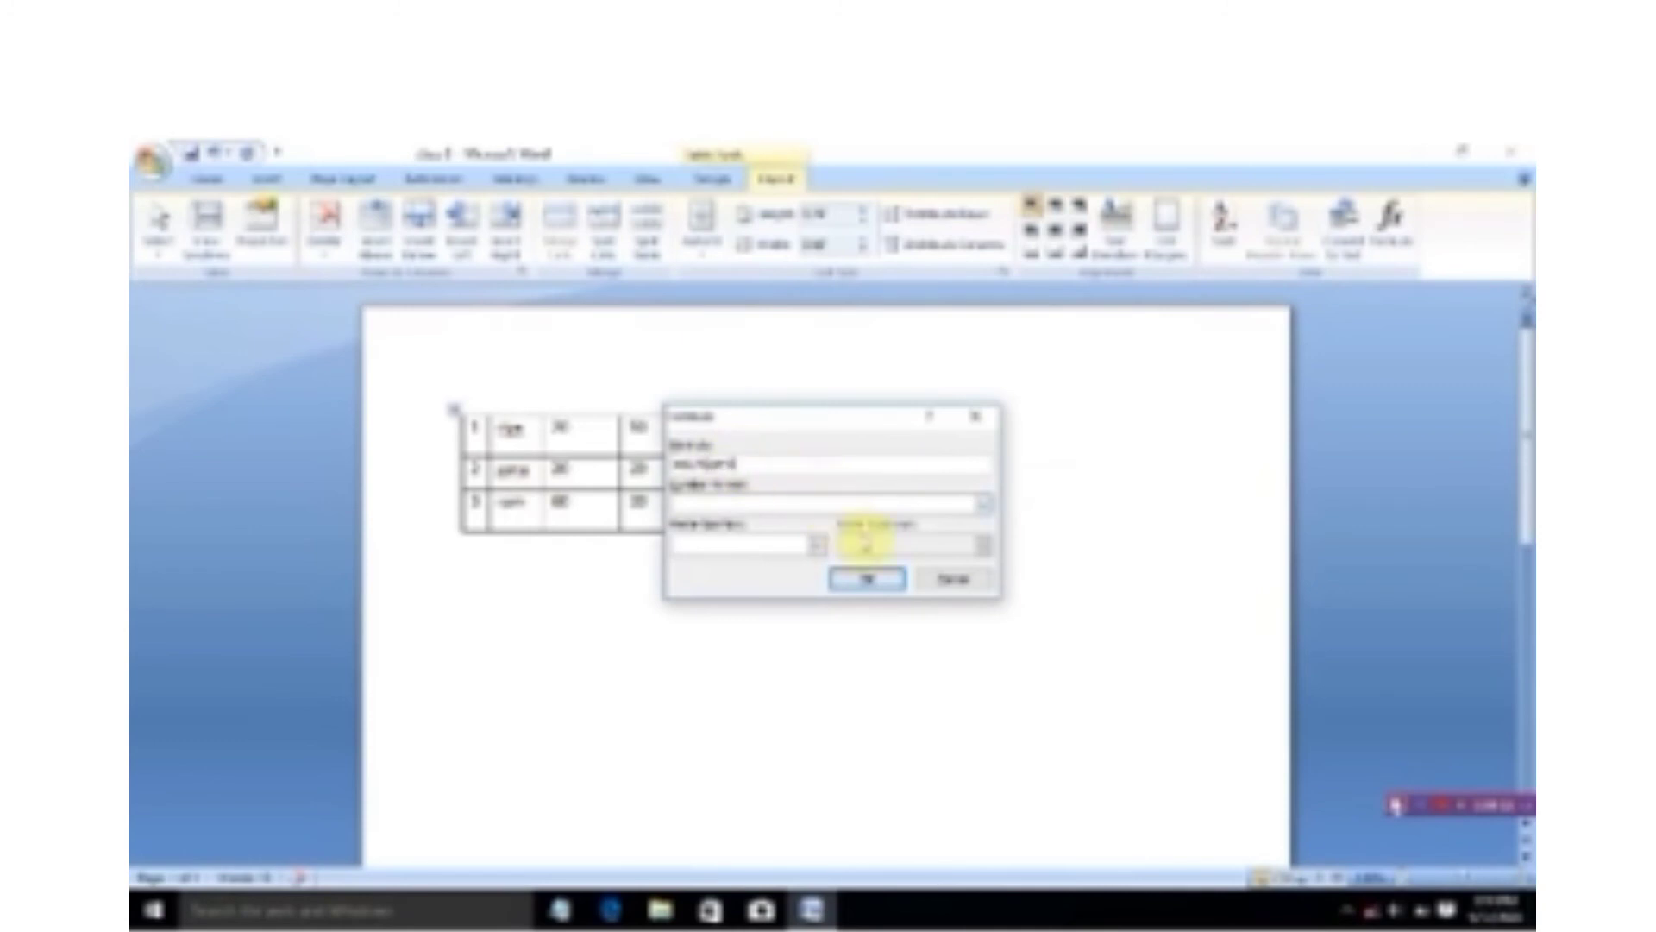
left_click(870, 581)
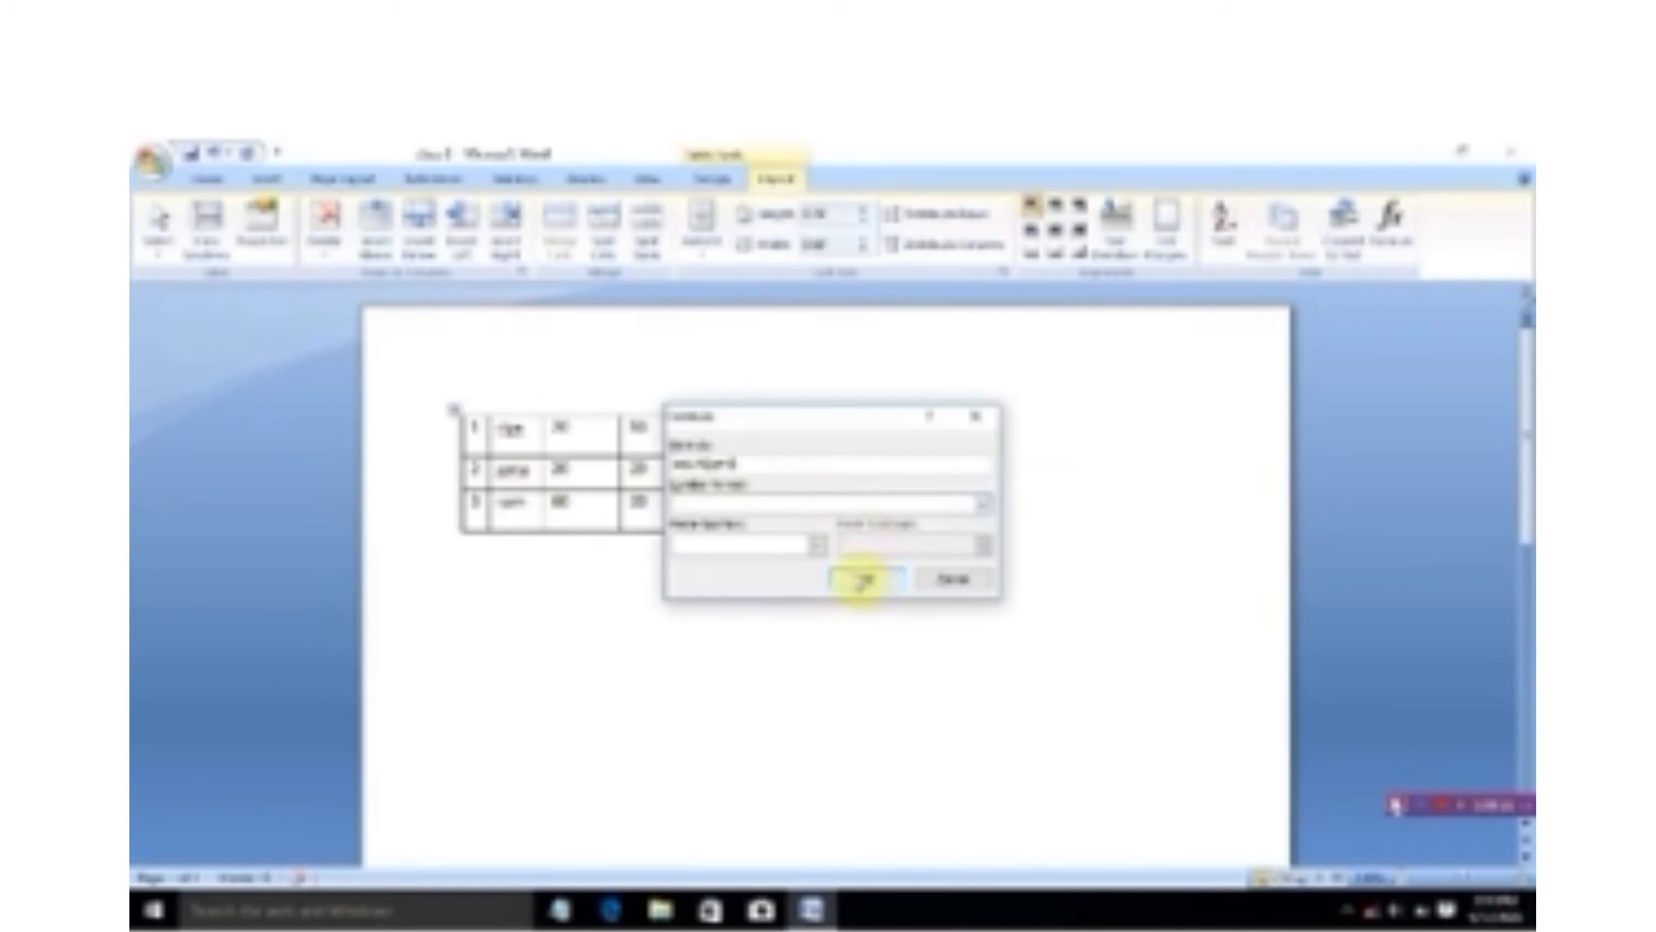
left_click(740, 466)
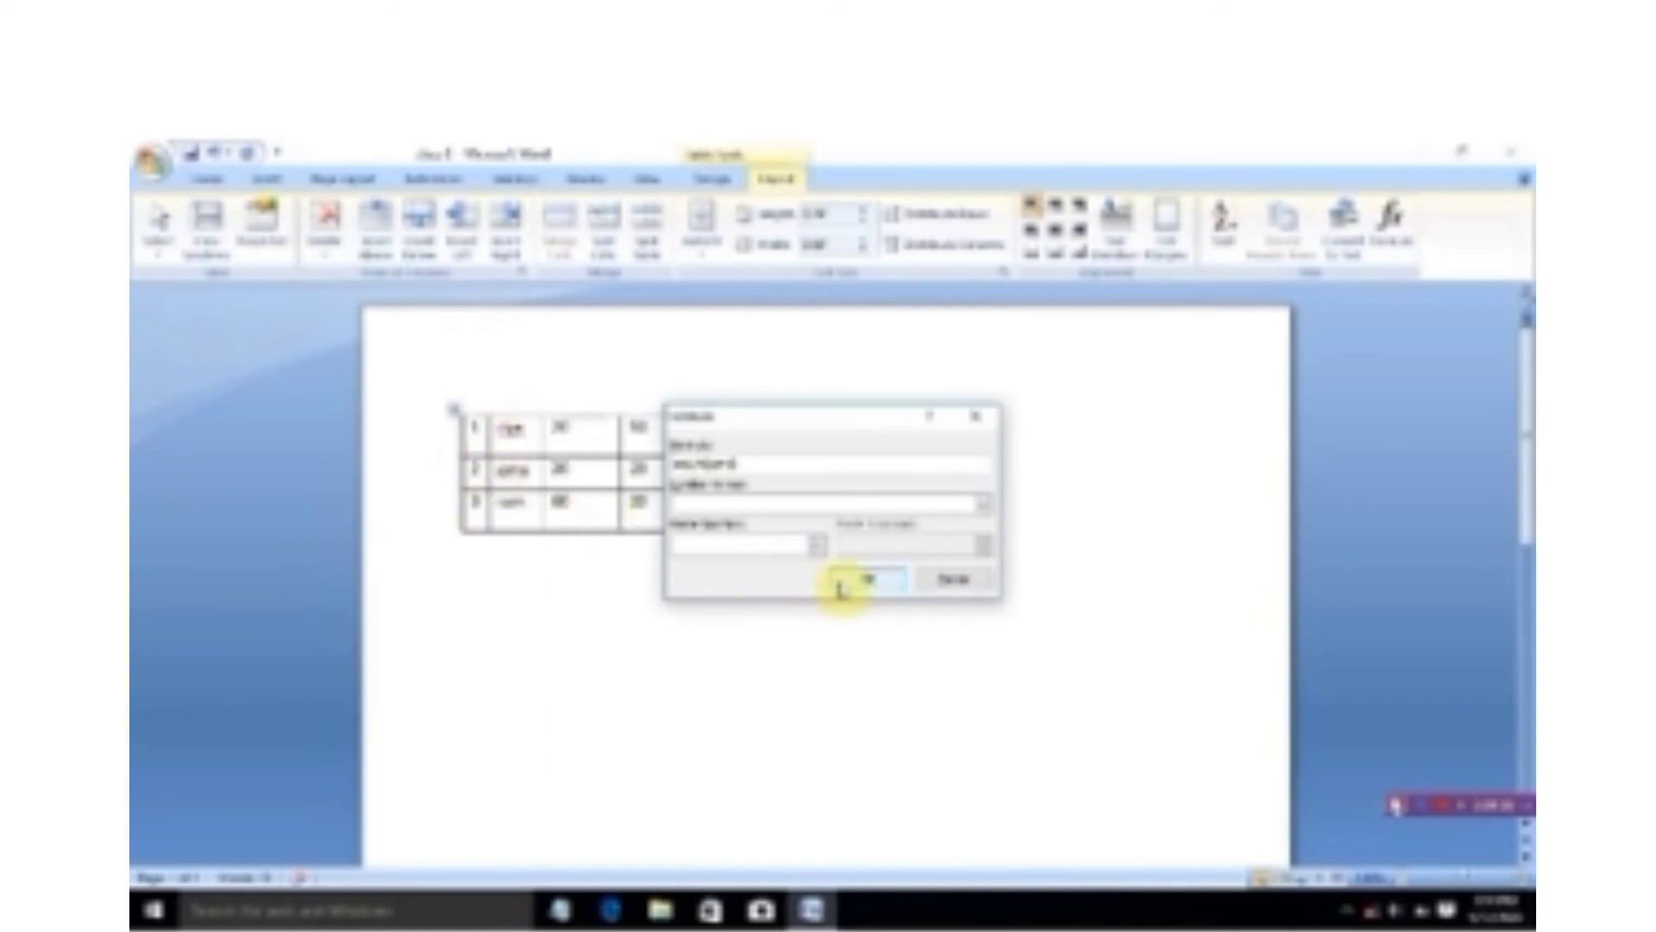
left_click(867, 579)
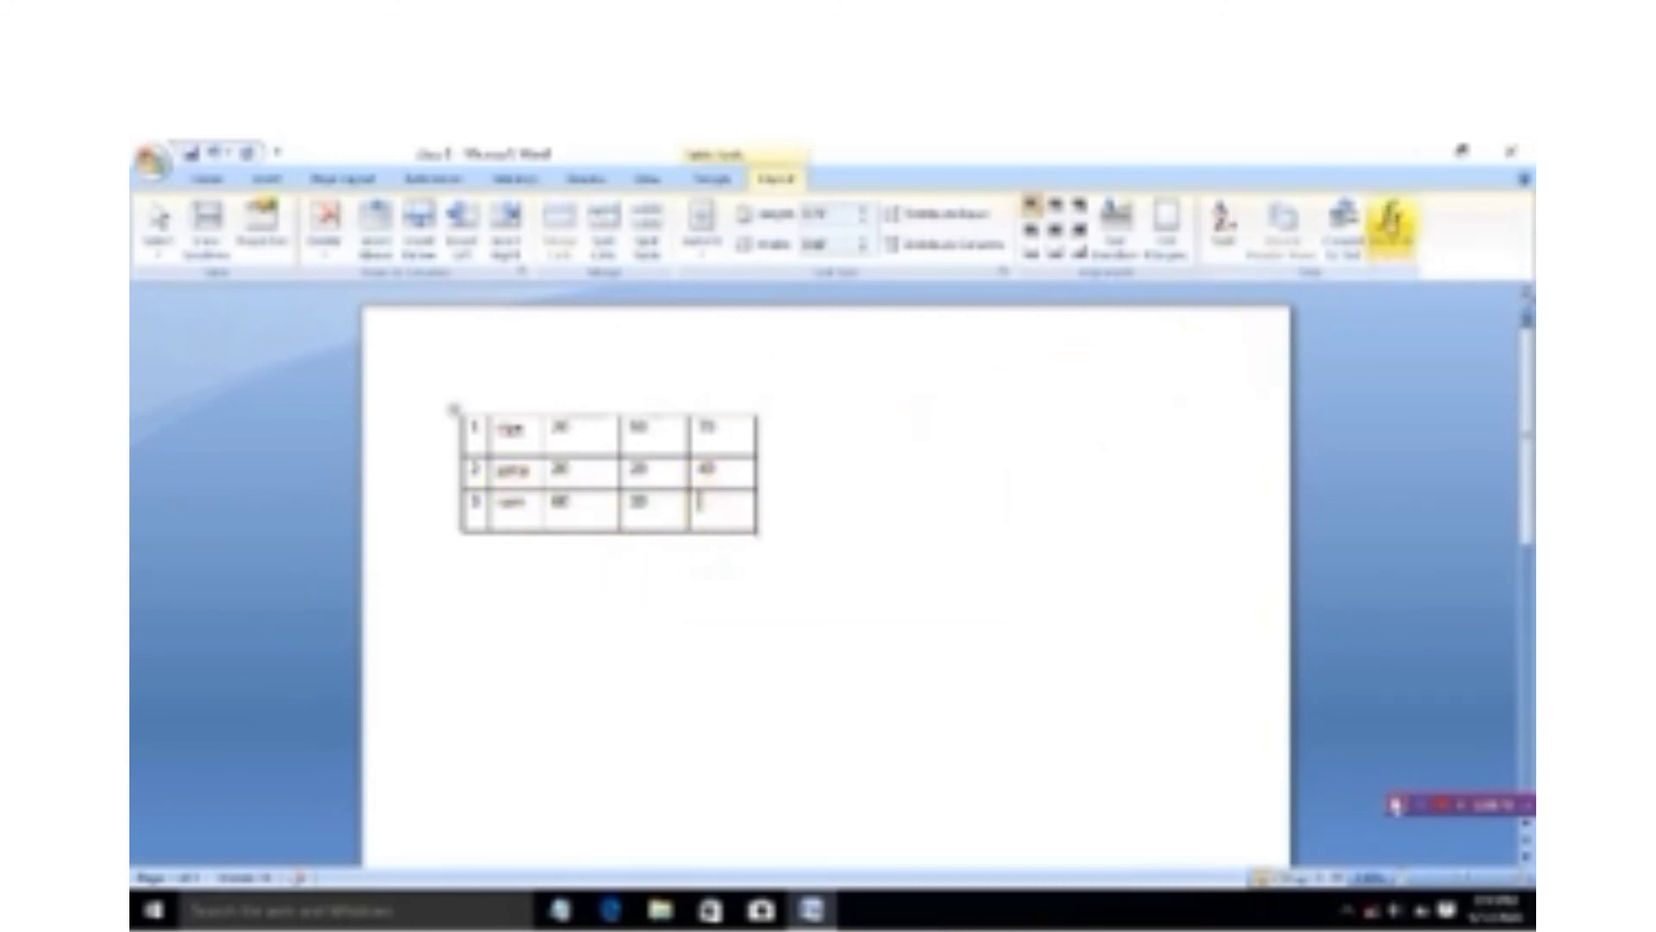
Total the third row in its last cell, replacing ABOVE with LEFT so the formula reads =SUM(LEFT).
left_click(1389, 220)
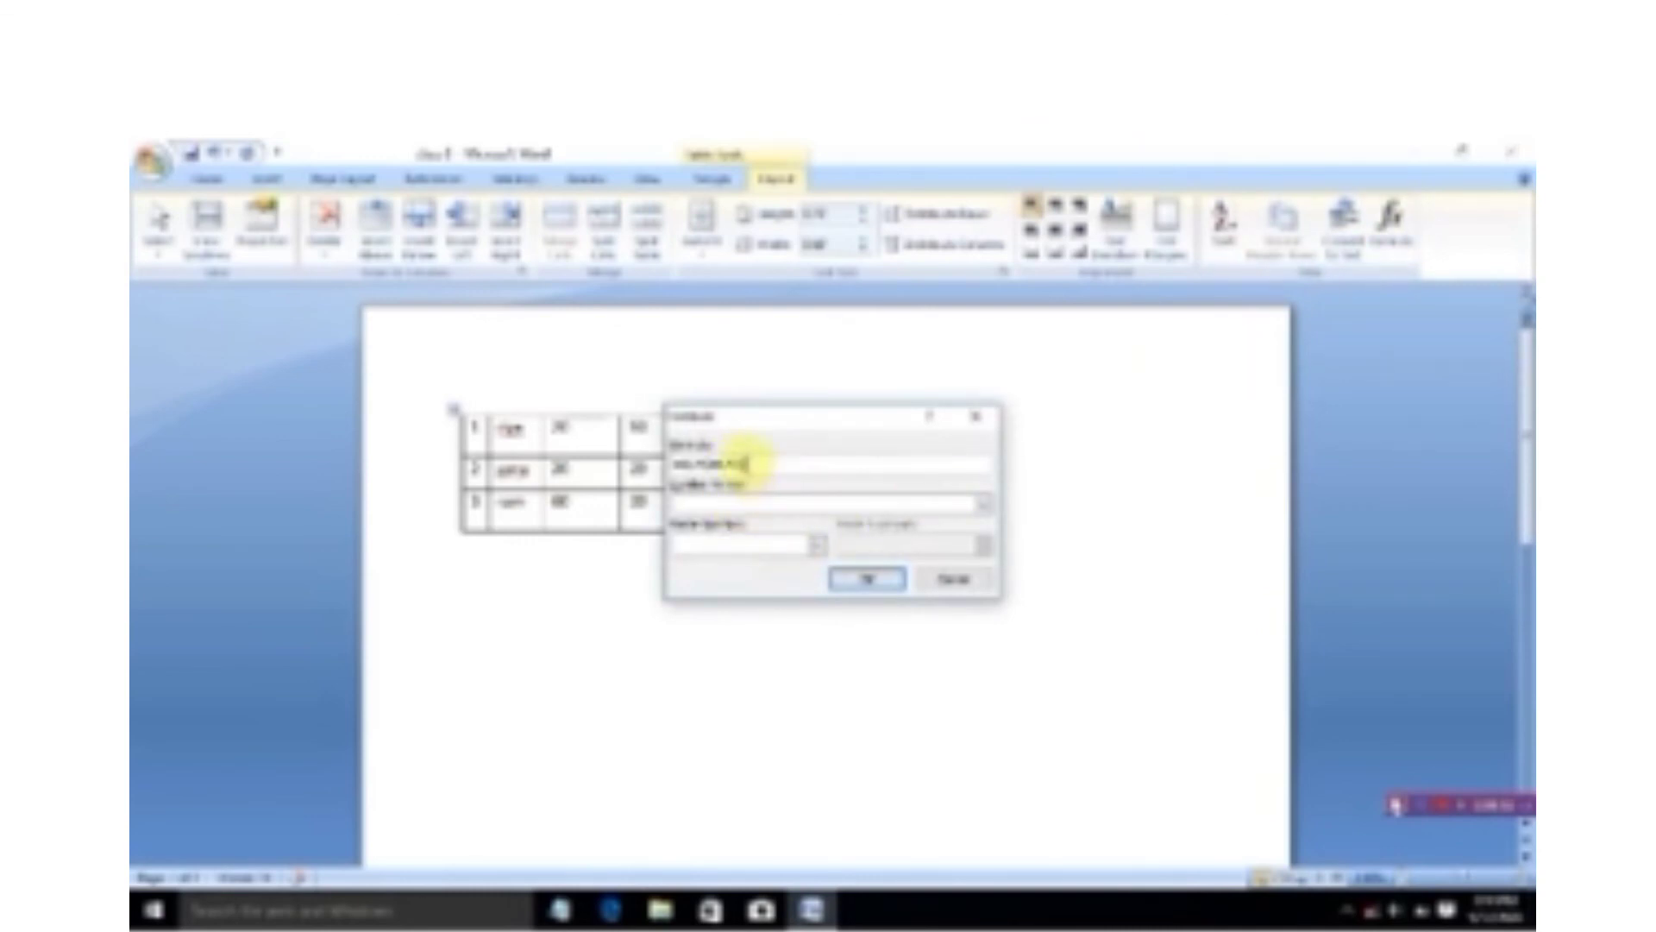
key("BackSpace")
key("BackSpace")
key("BackSpace")
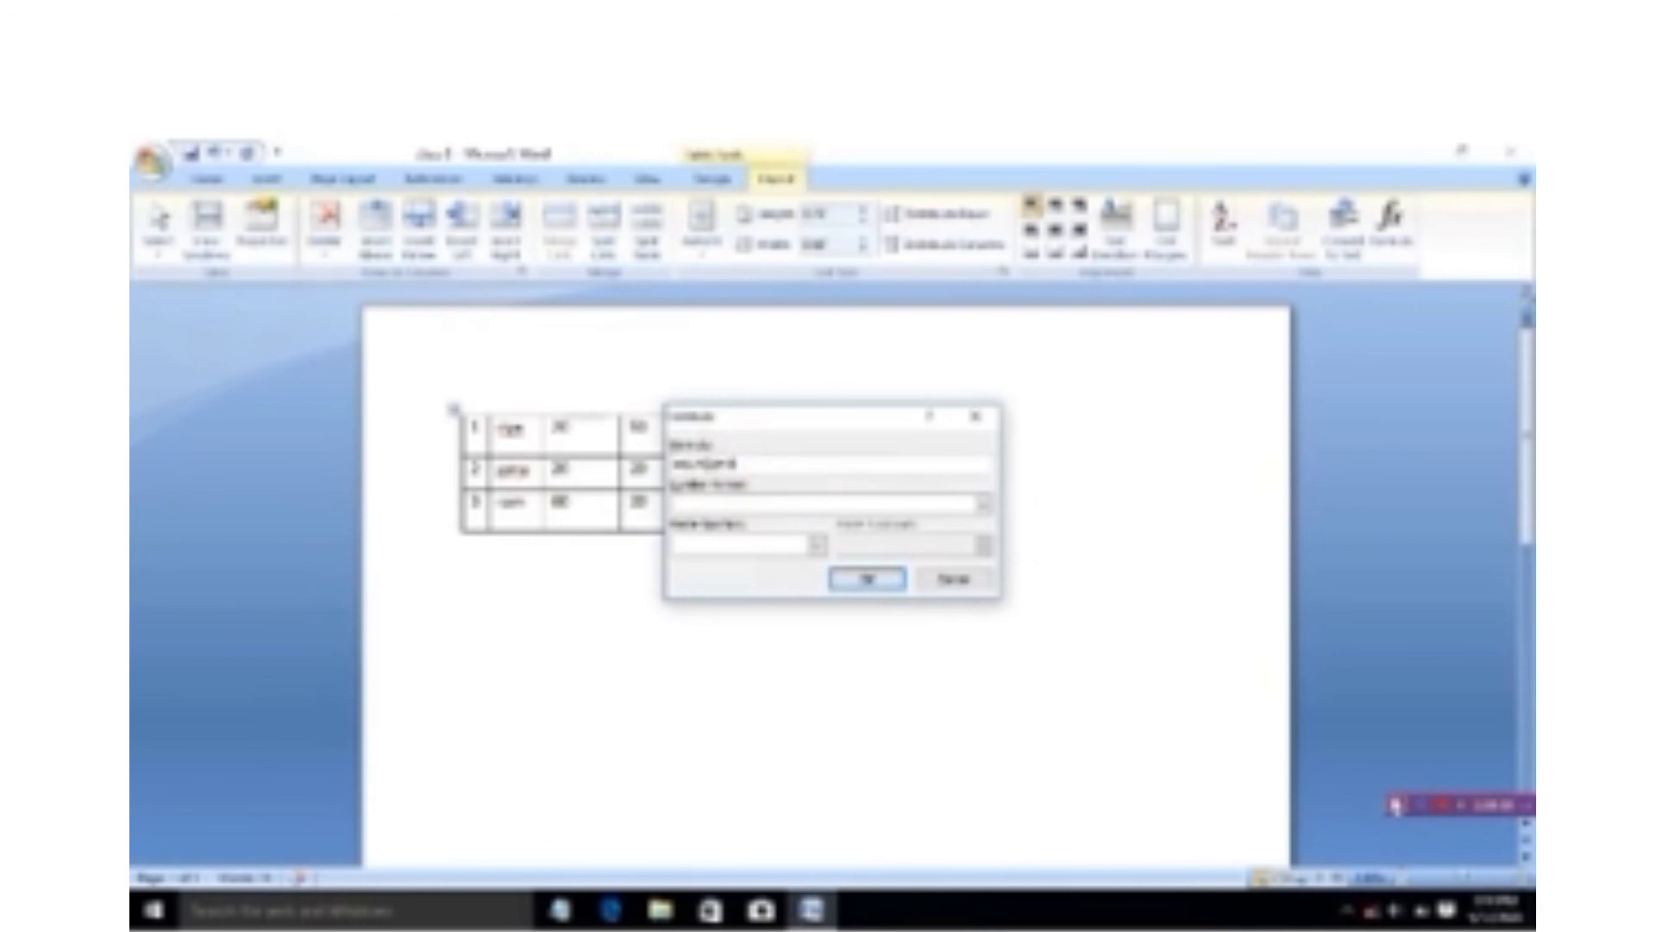
left_click(869, 576)
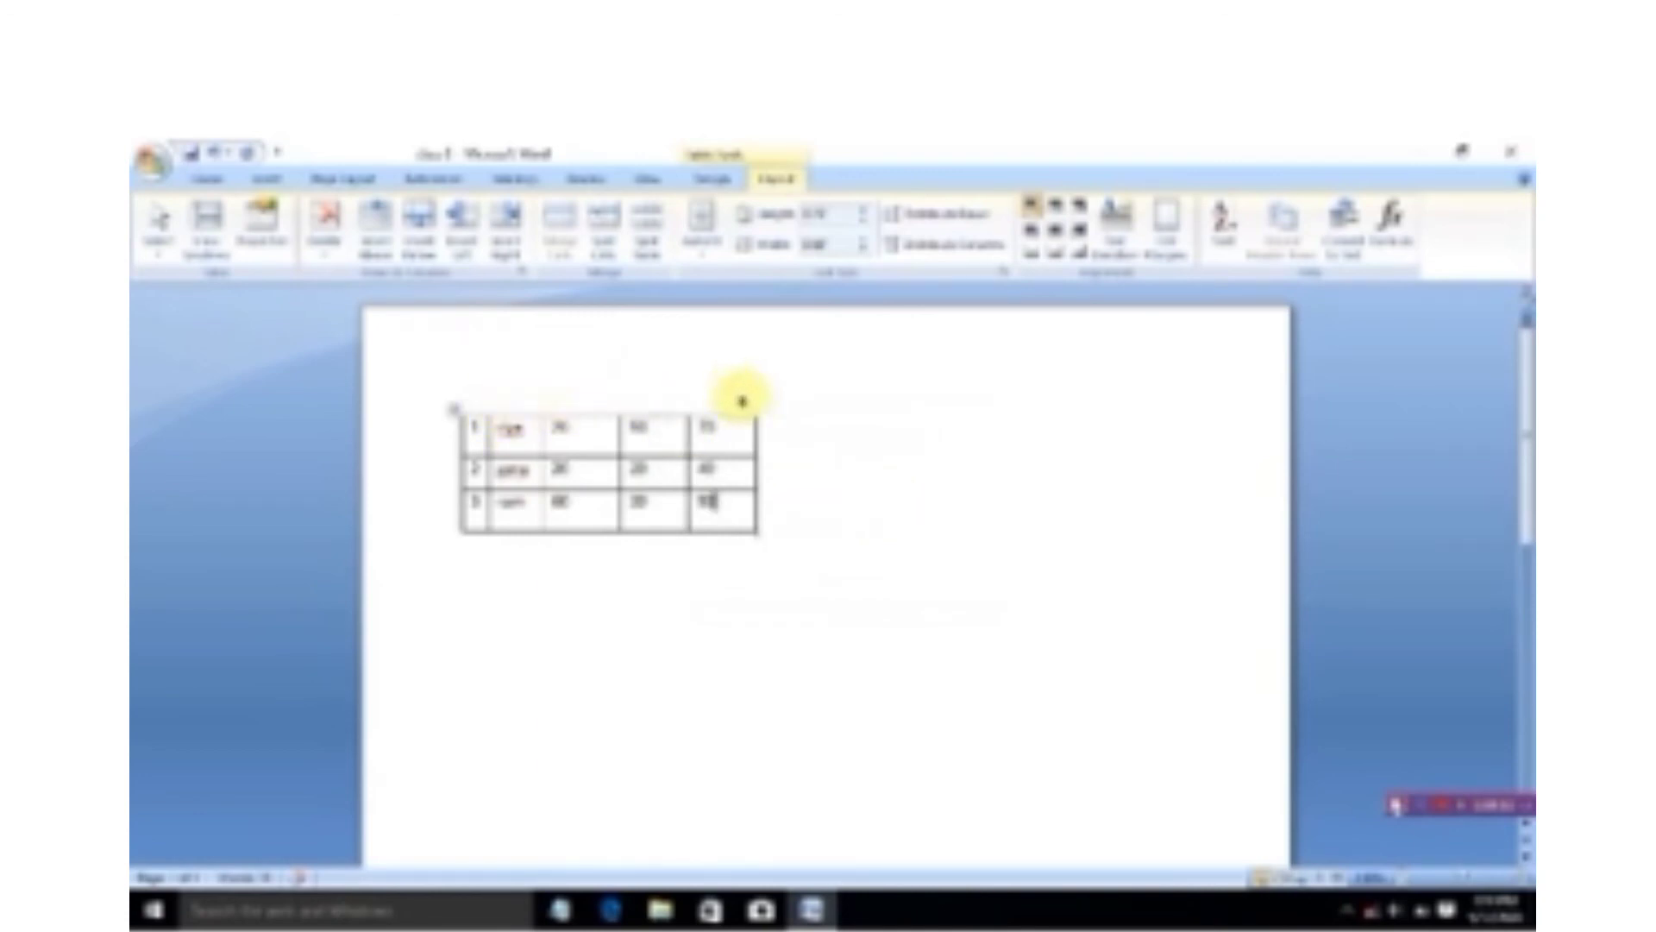
left_click(1425, 806)
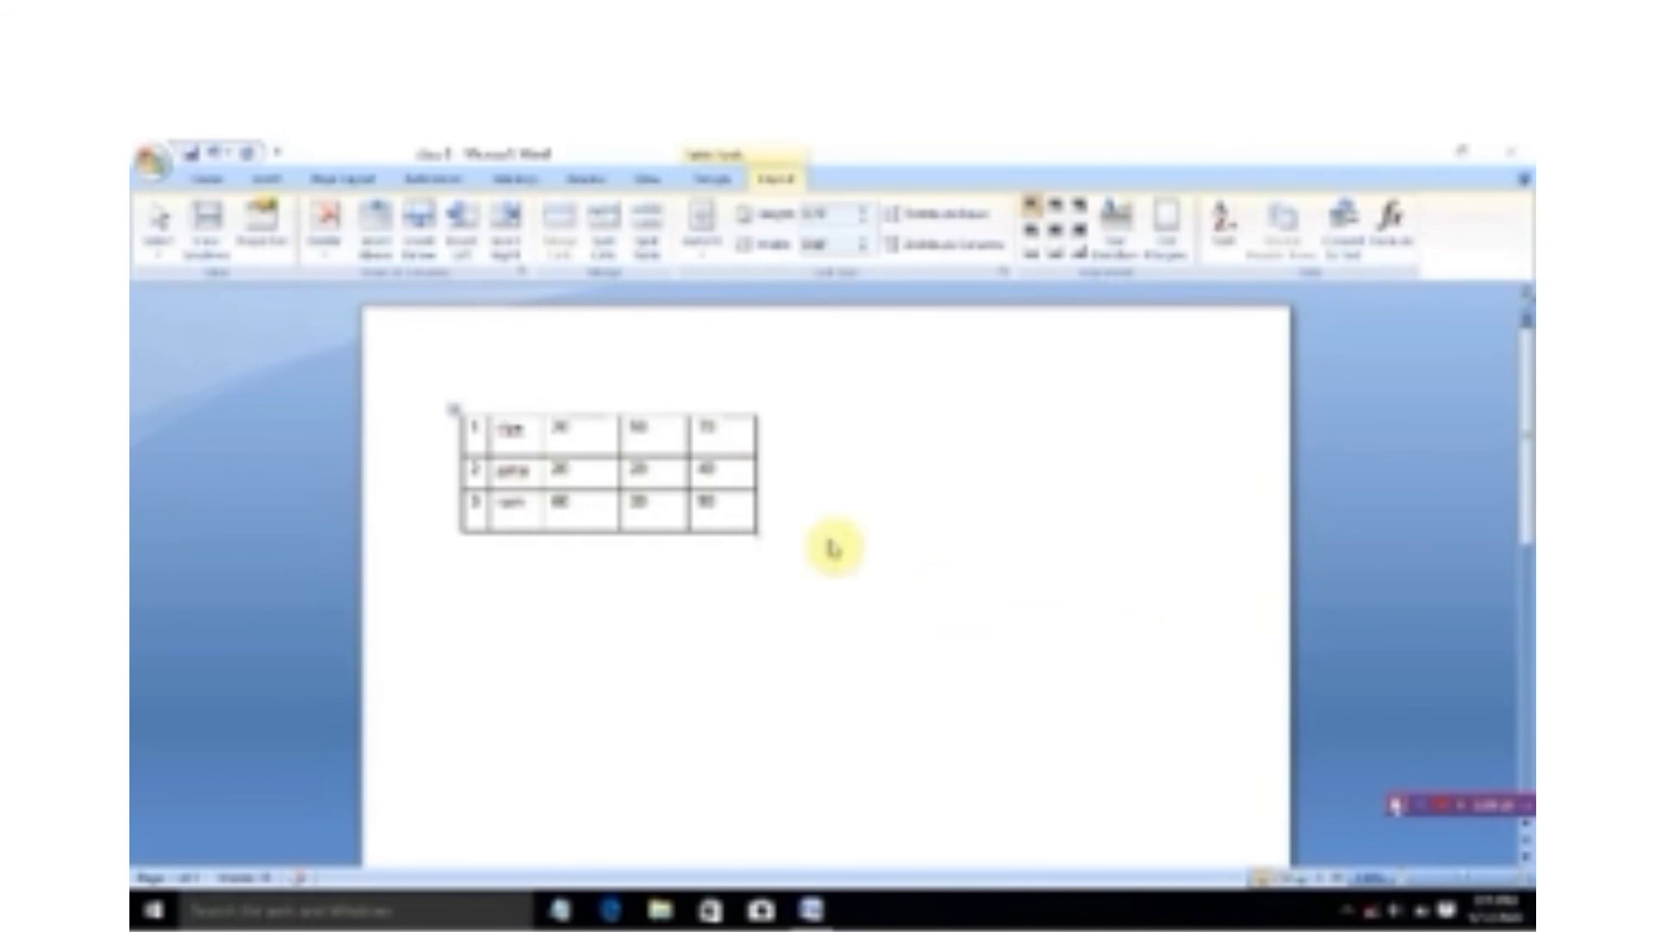
left_click(1424, 813)
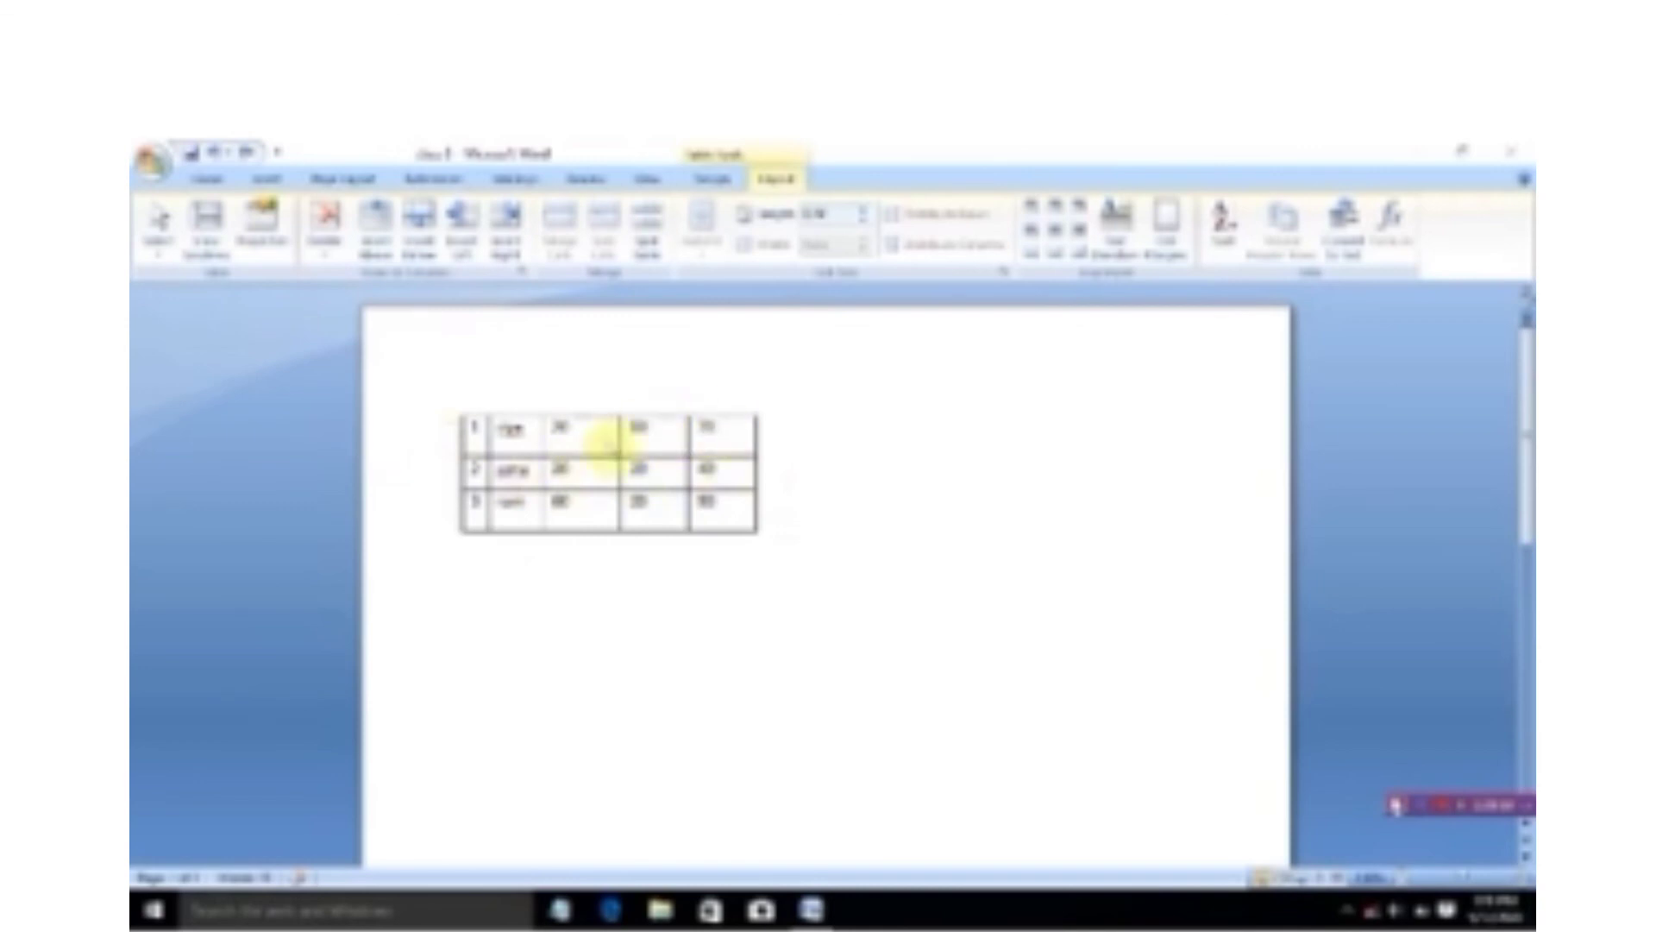
Sort the whole table by Column 1 as numbers in ascending order, without a header row.
left_click(464, 423)
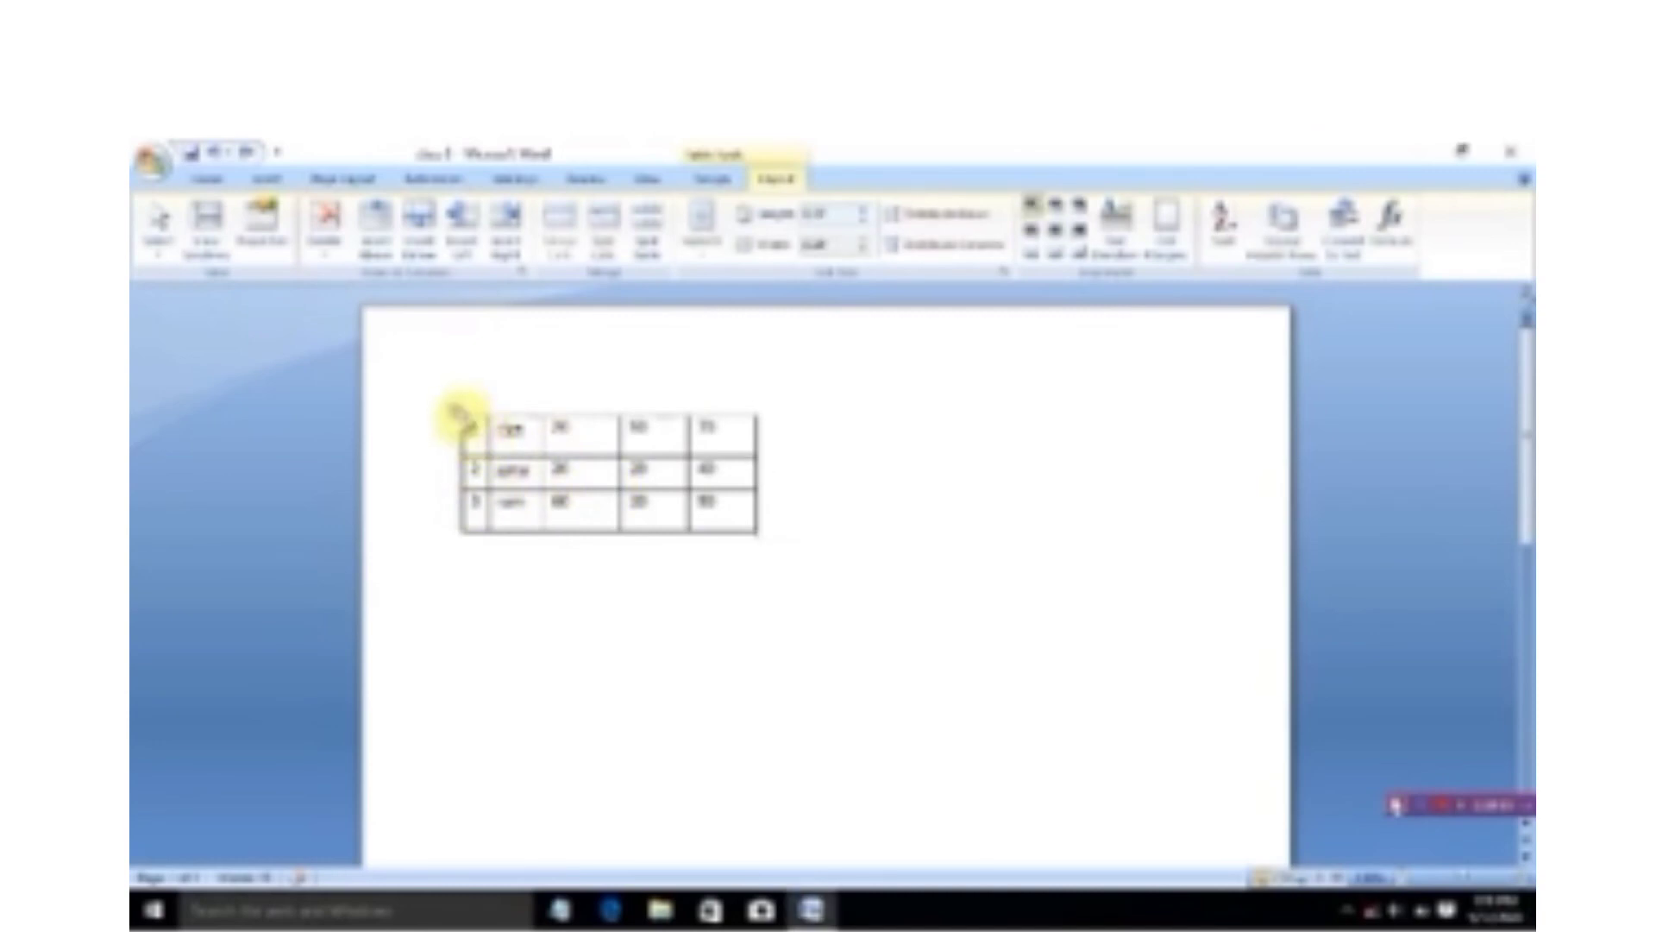
left_click(454, 411)
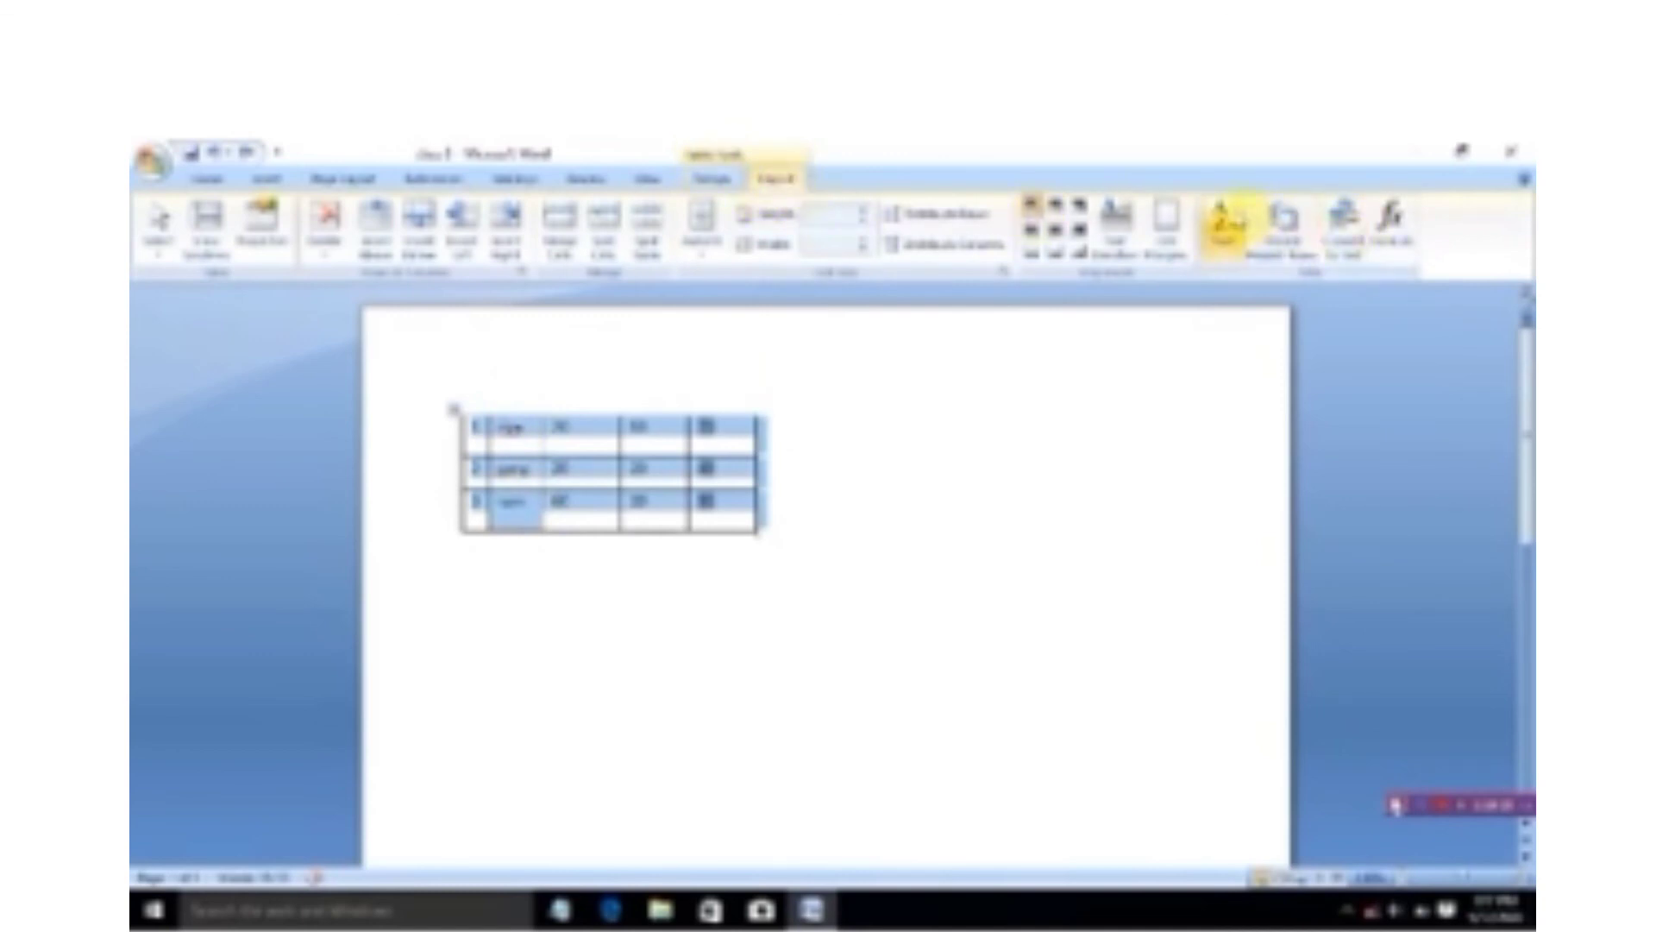
left_click(1225, 222)
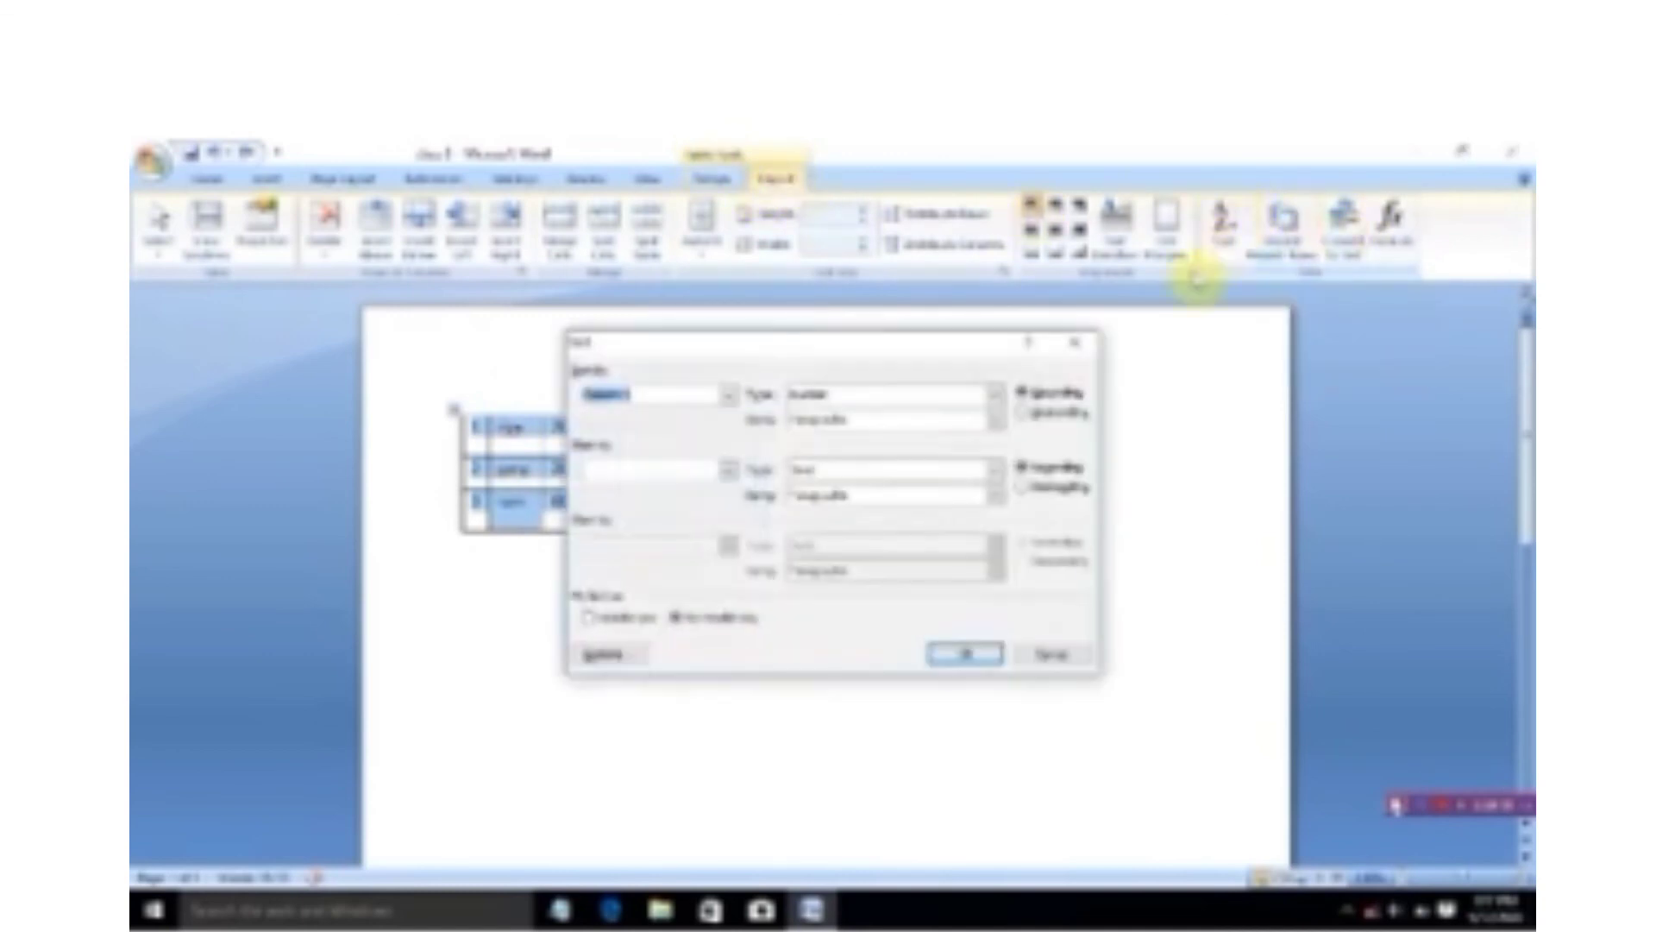
left_click(958, 654)
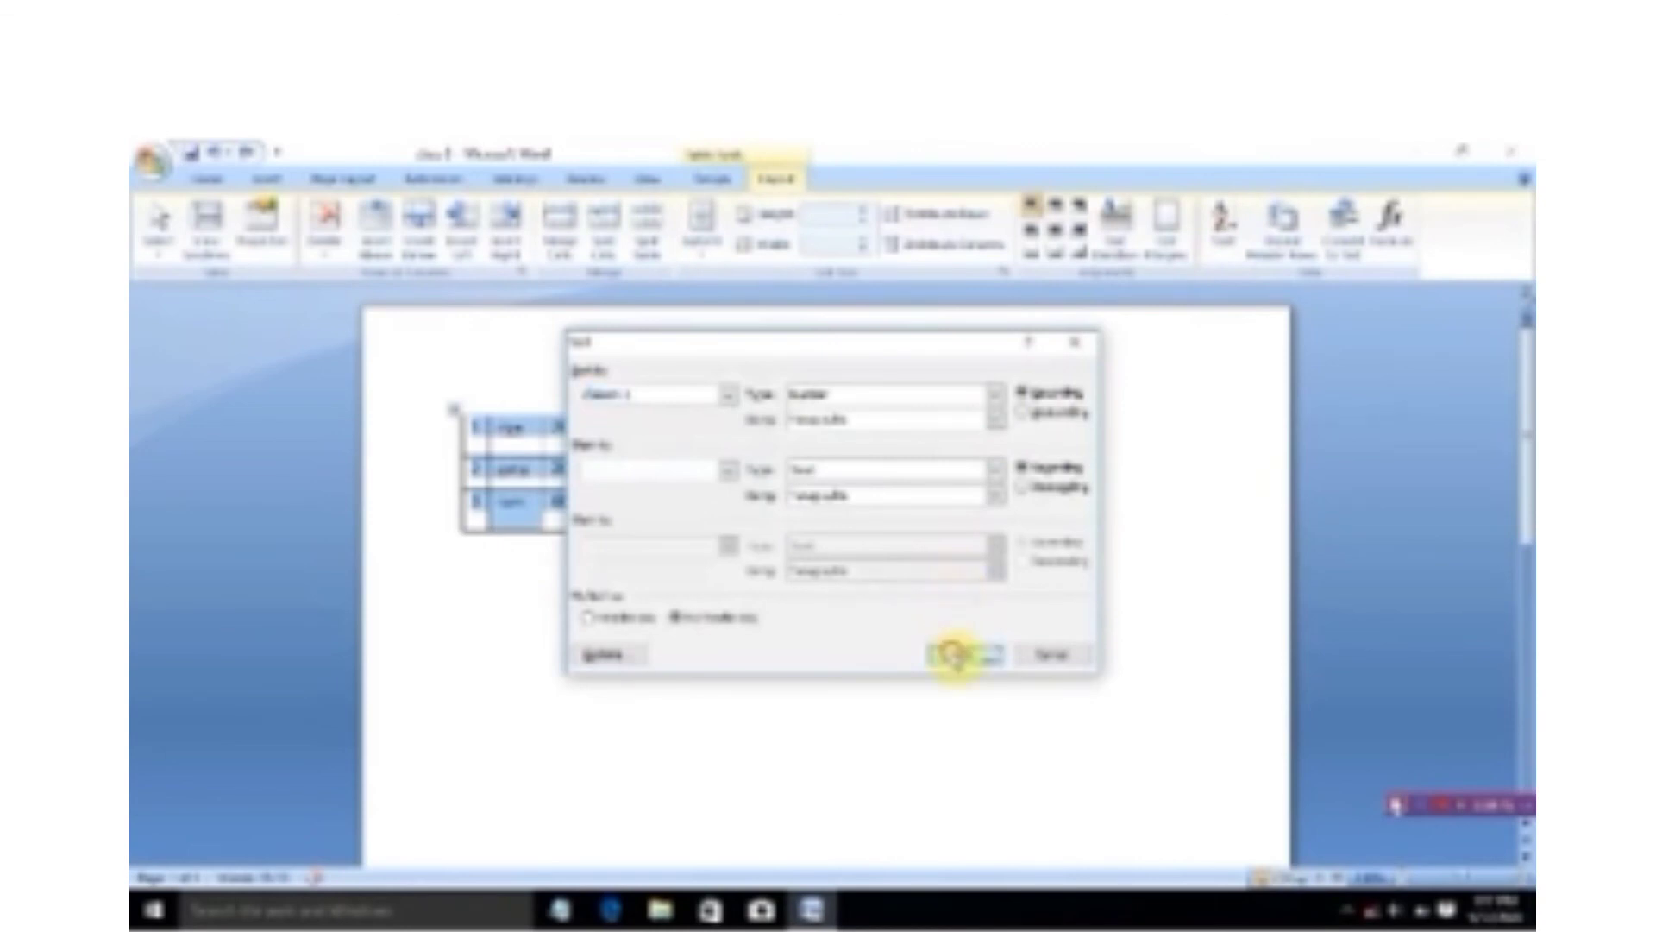
Sort the whole table by Column 2 in ascending order, without a header row, and clear the selection.
left_click(462, 405)
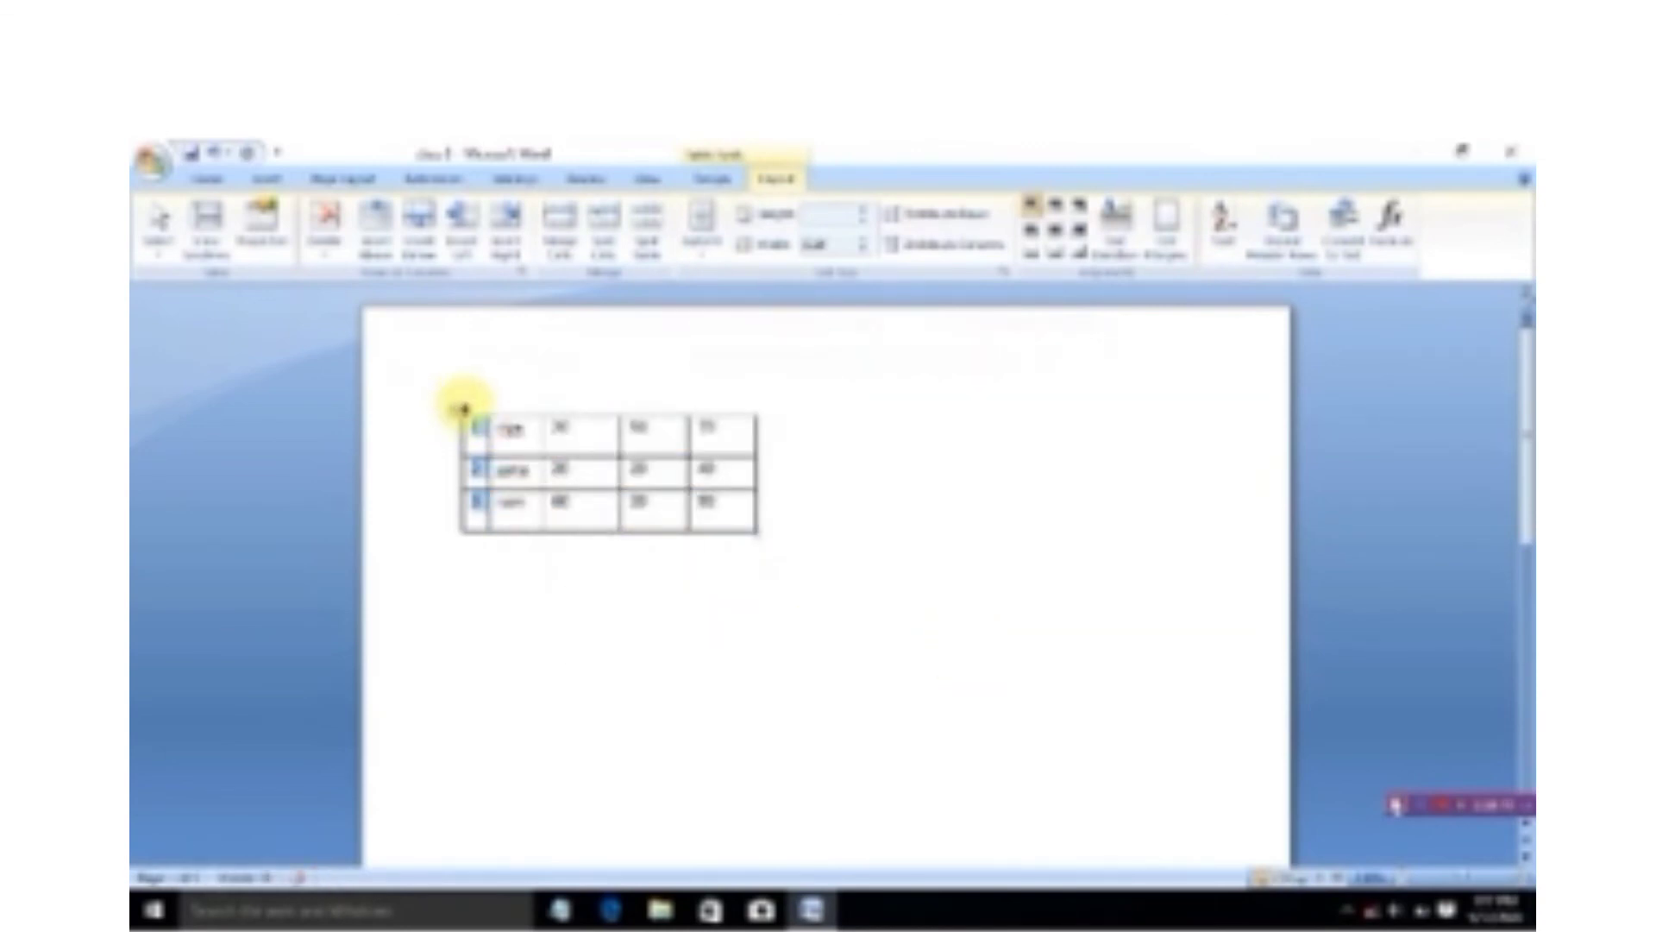
left_click(458, 414)
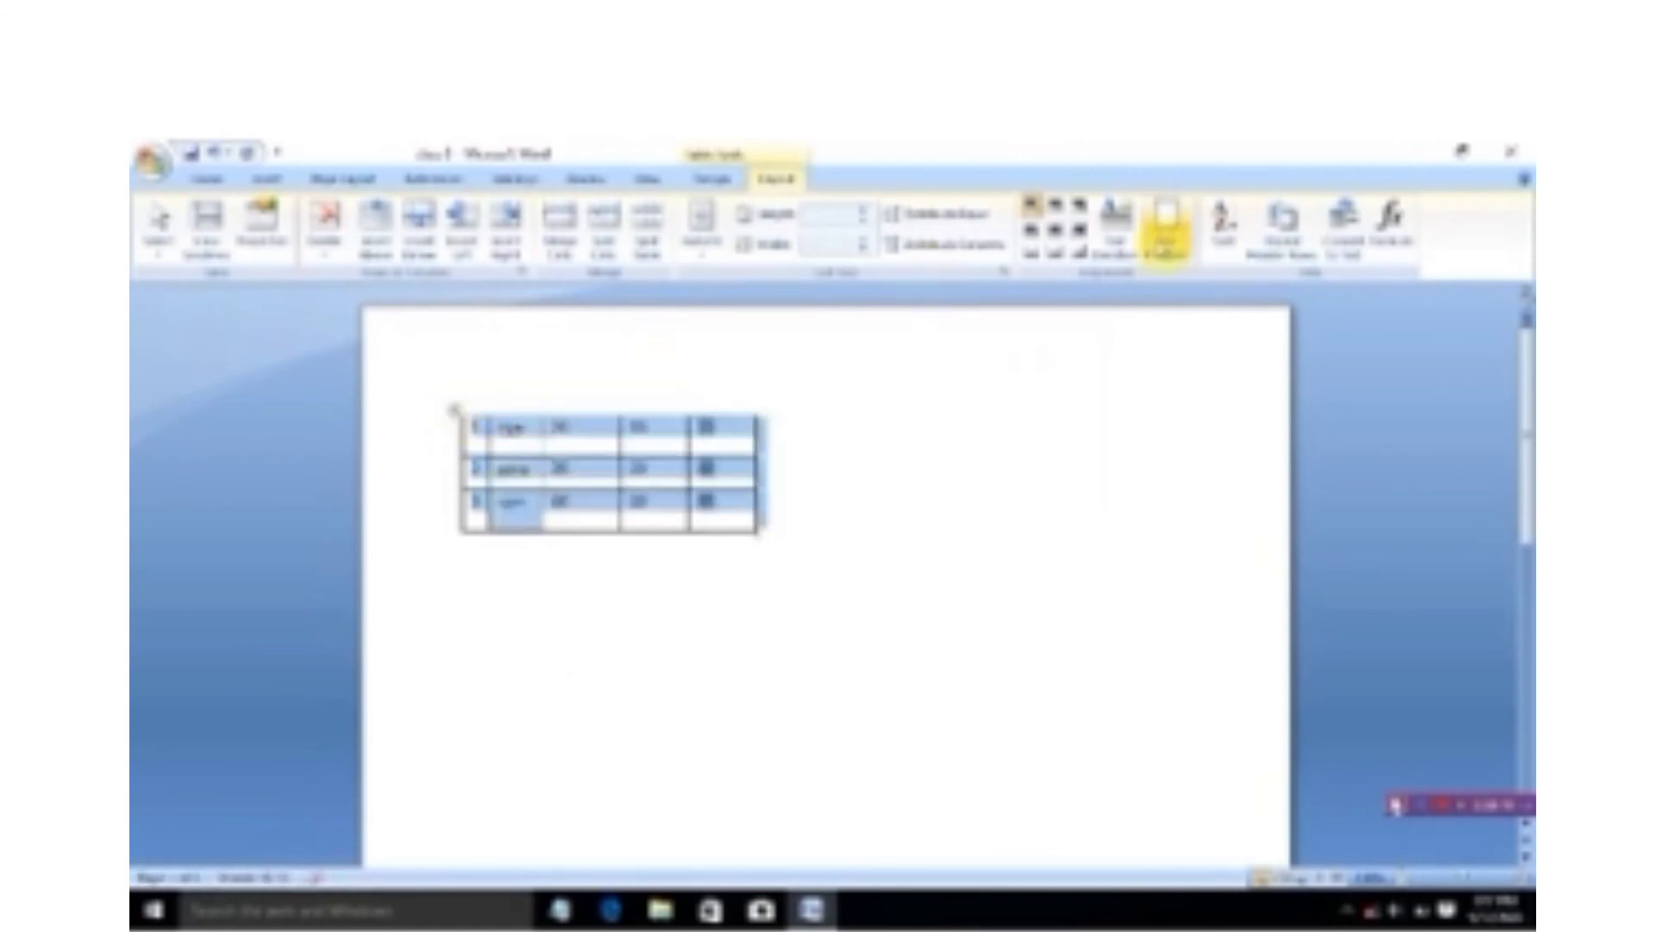
left_click(1220, 226)
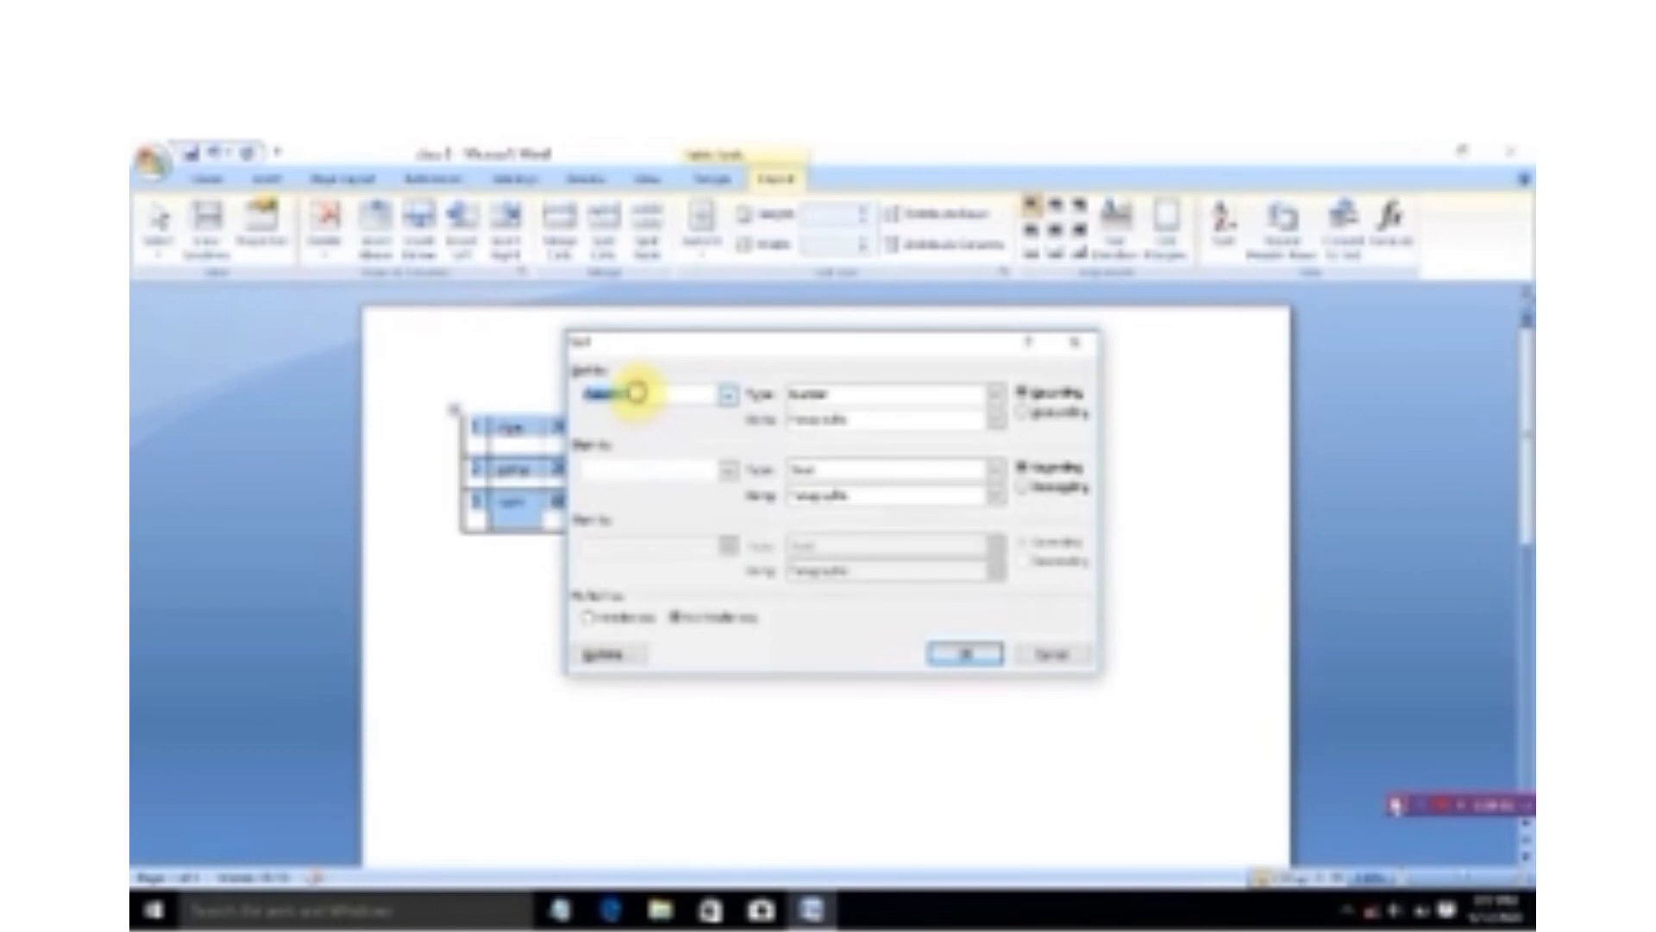
left_click(637, 392)
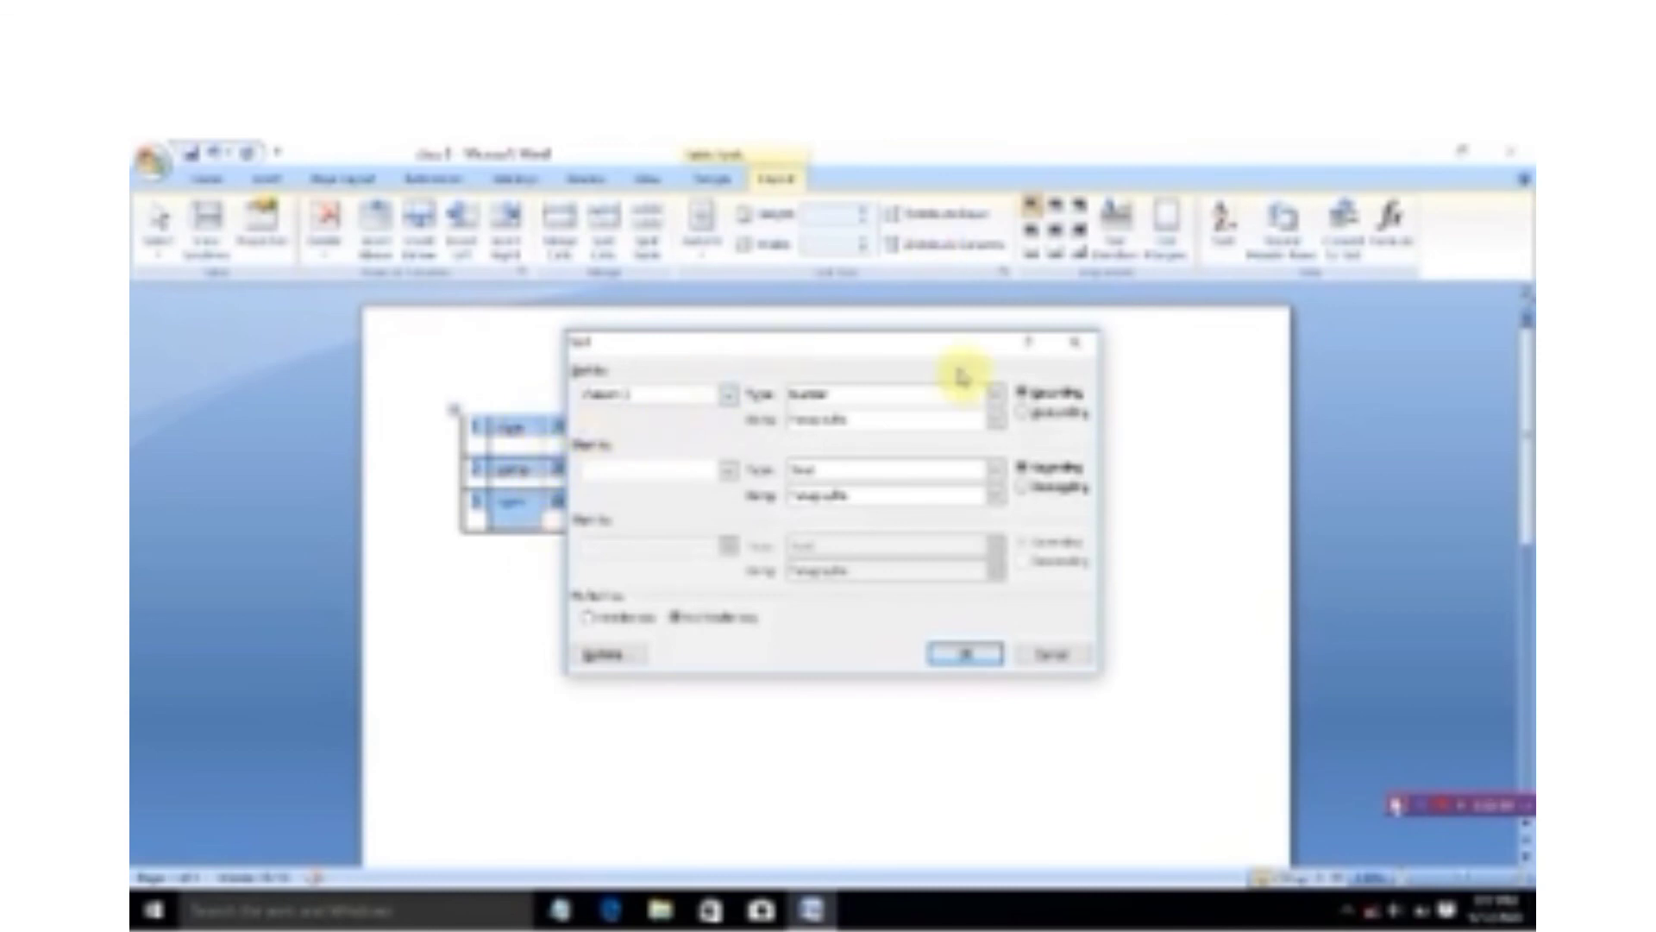
left_click(964, 654)
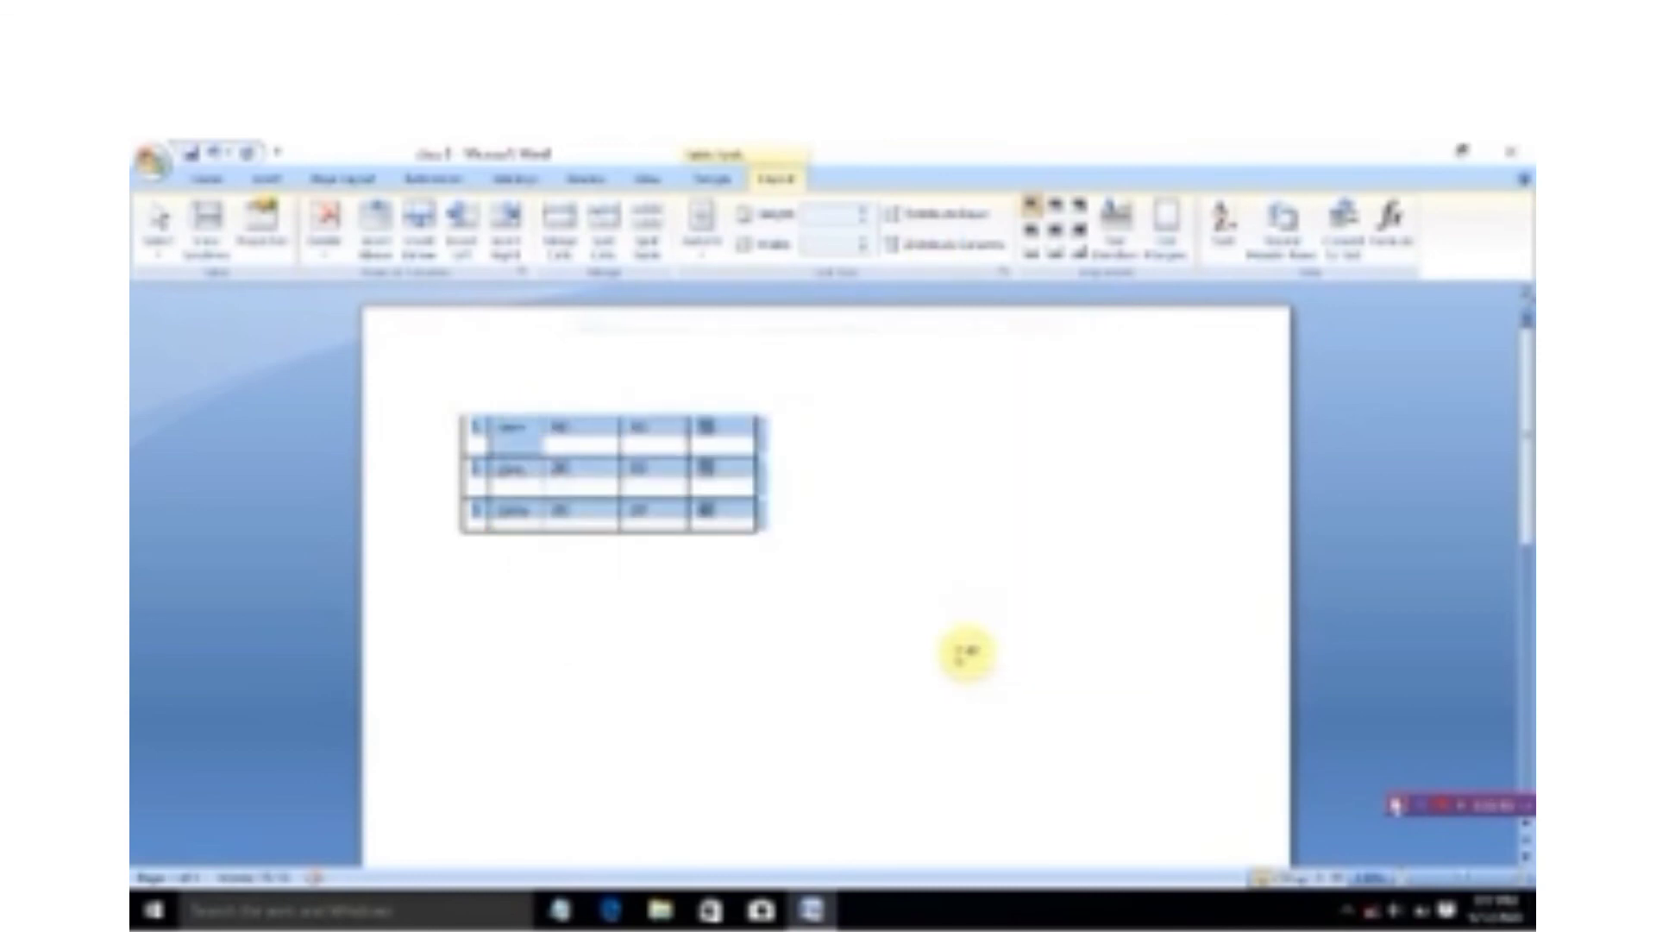
left_click(948, 583)
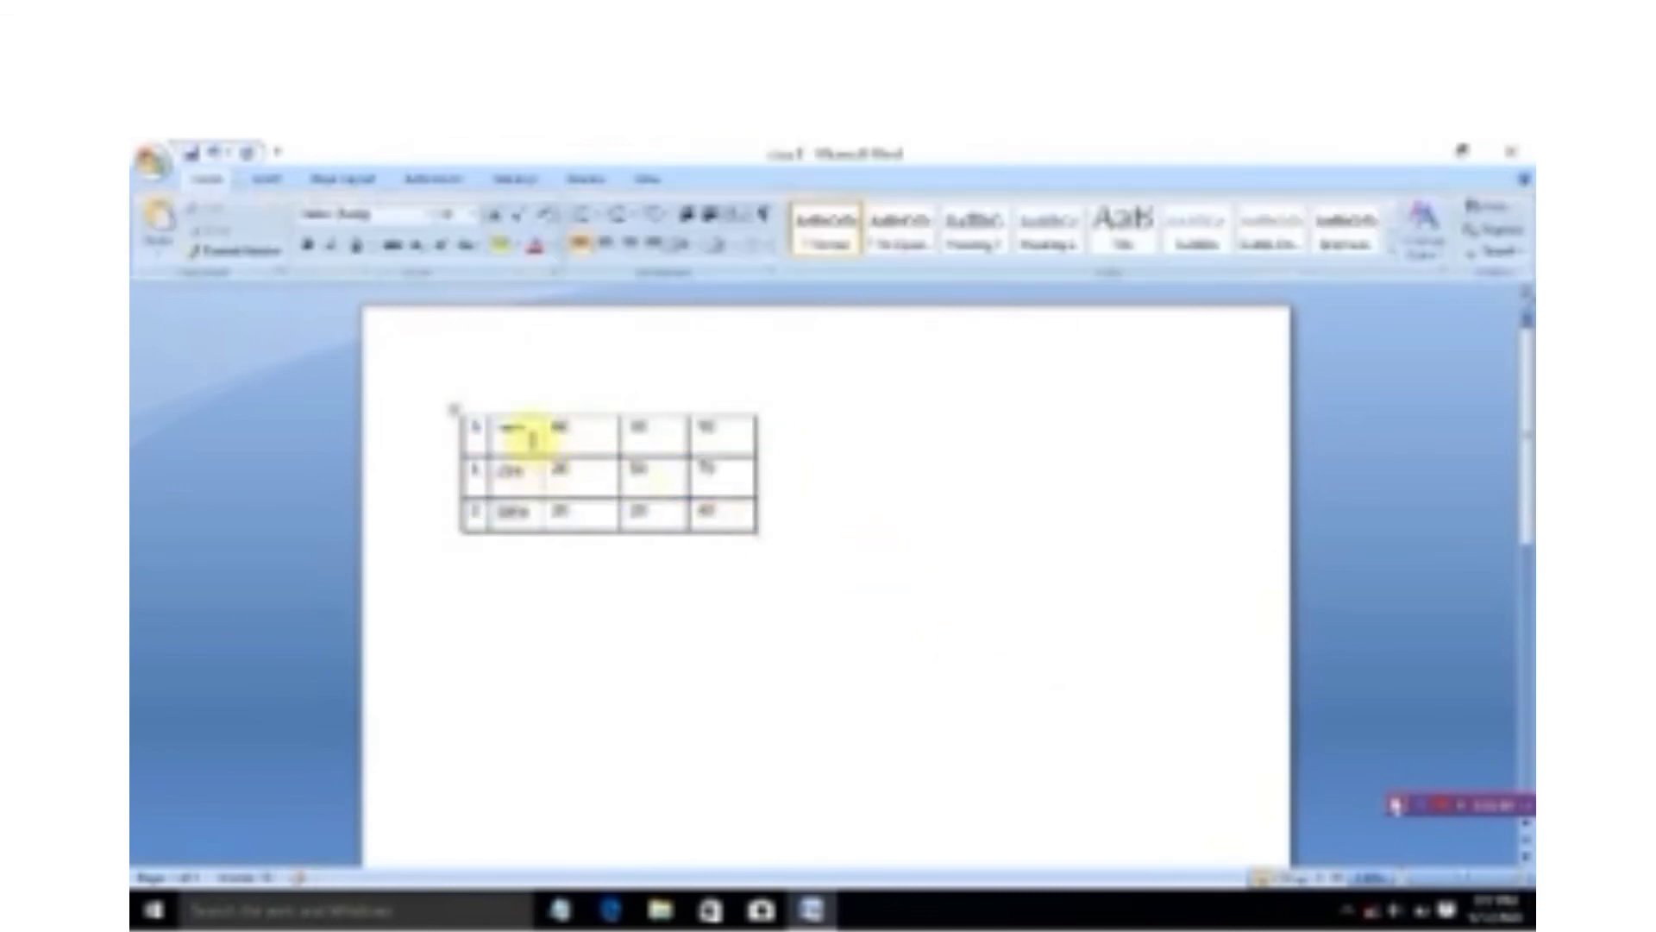